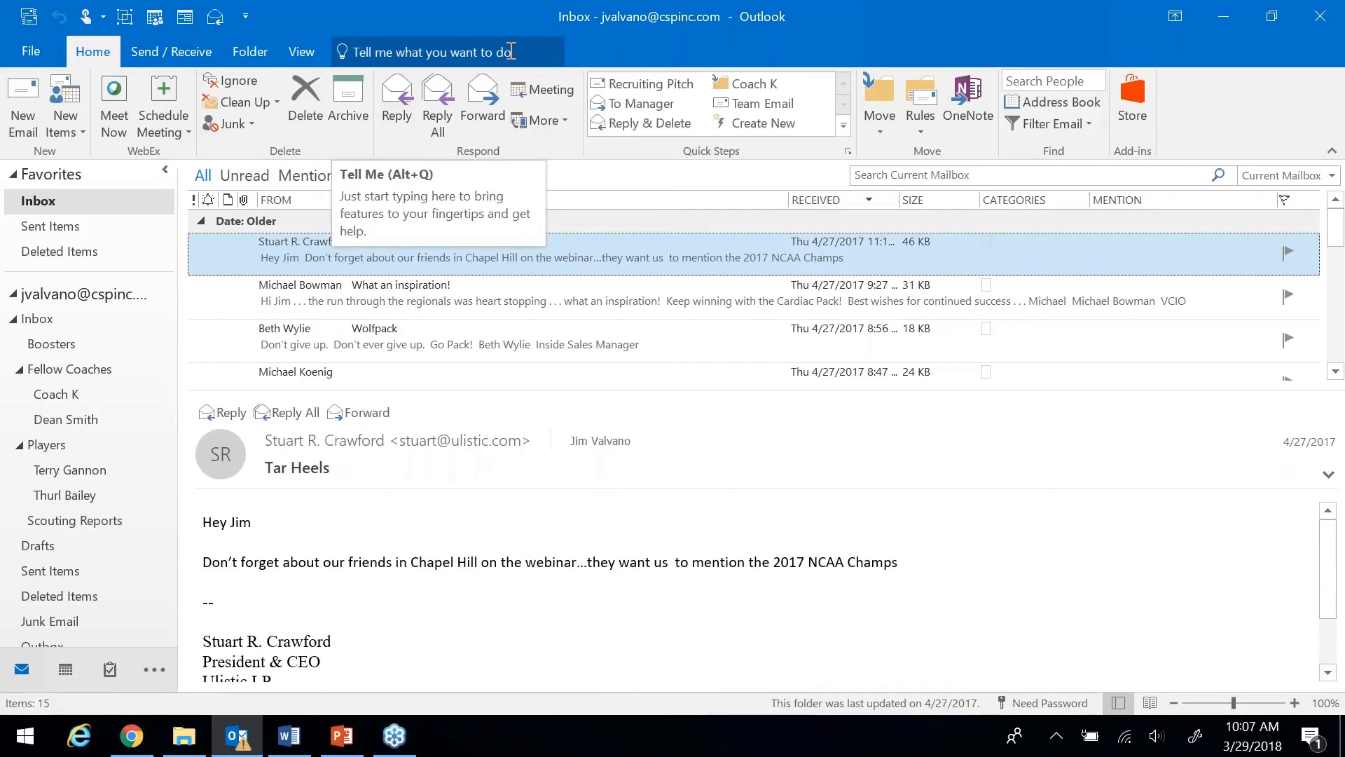
# Step: Search the available commands for "out of office" and open Automatic Replies
pyautogui.click(511, 52)
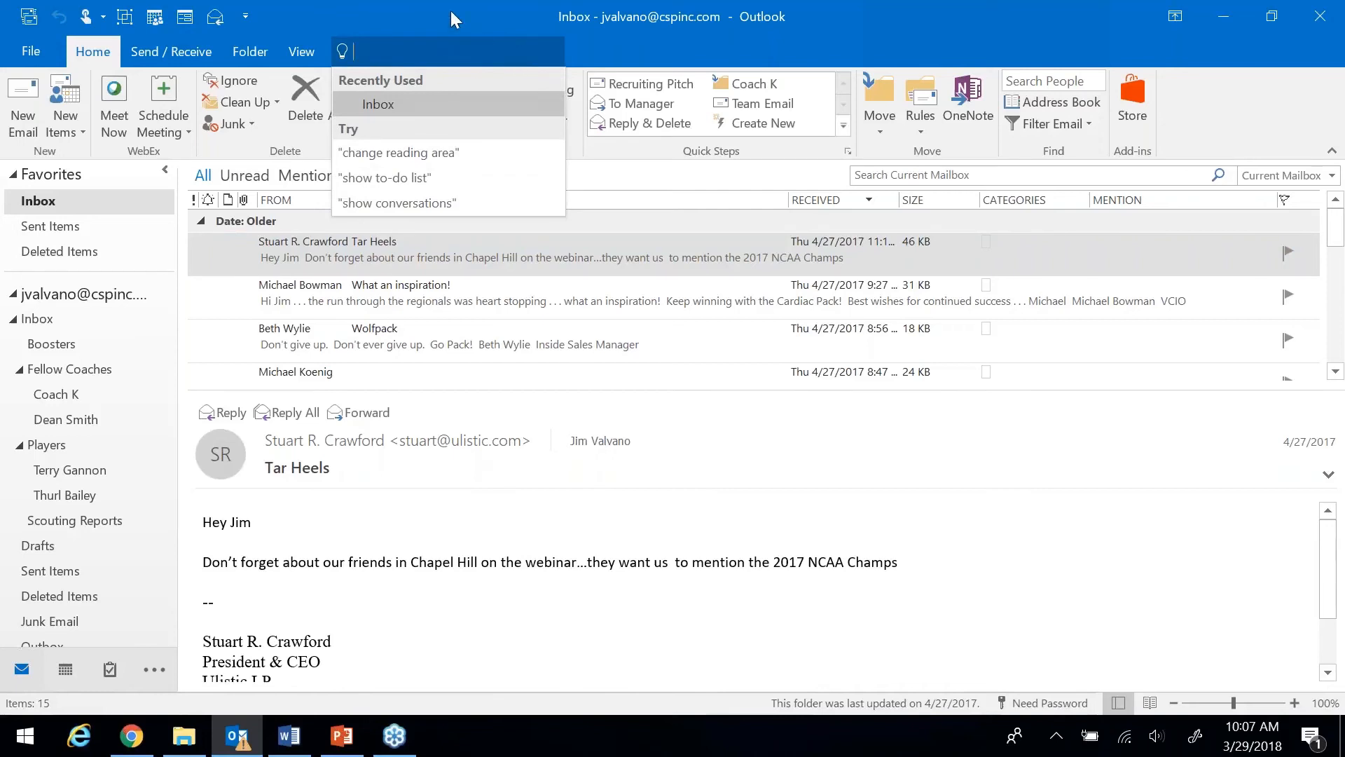
pyautogui.press('Escape')
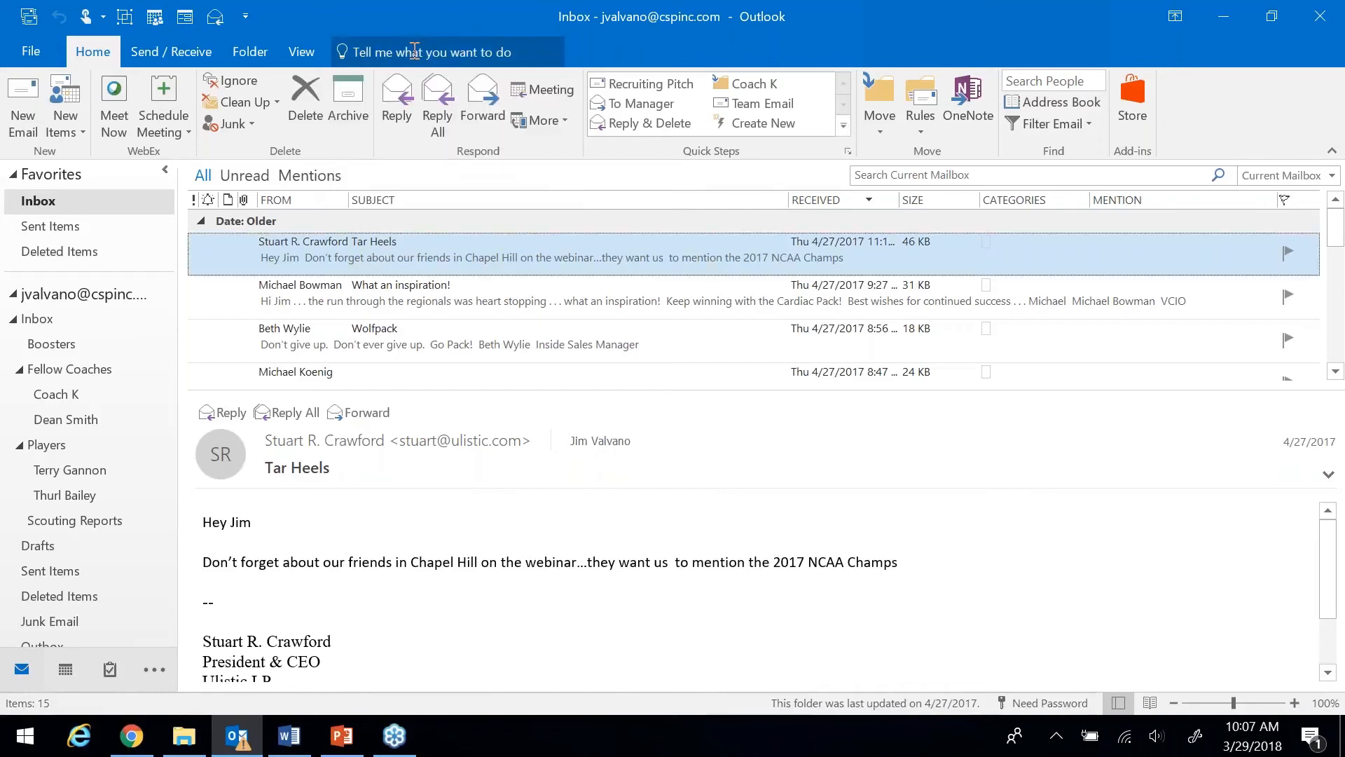
pyautogui.click(415, 52)
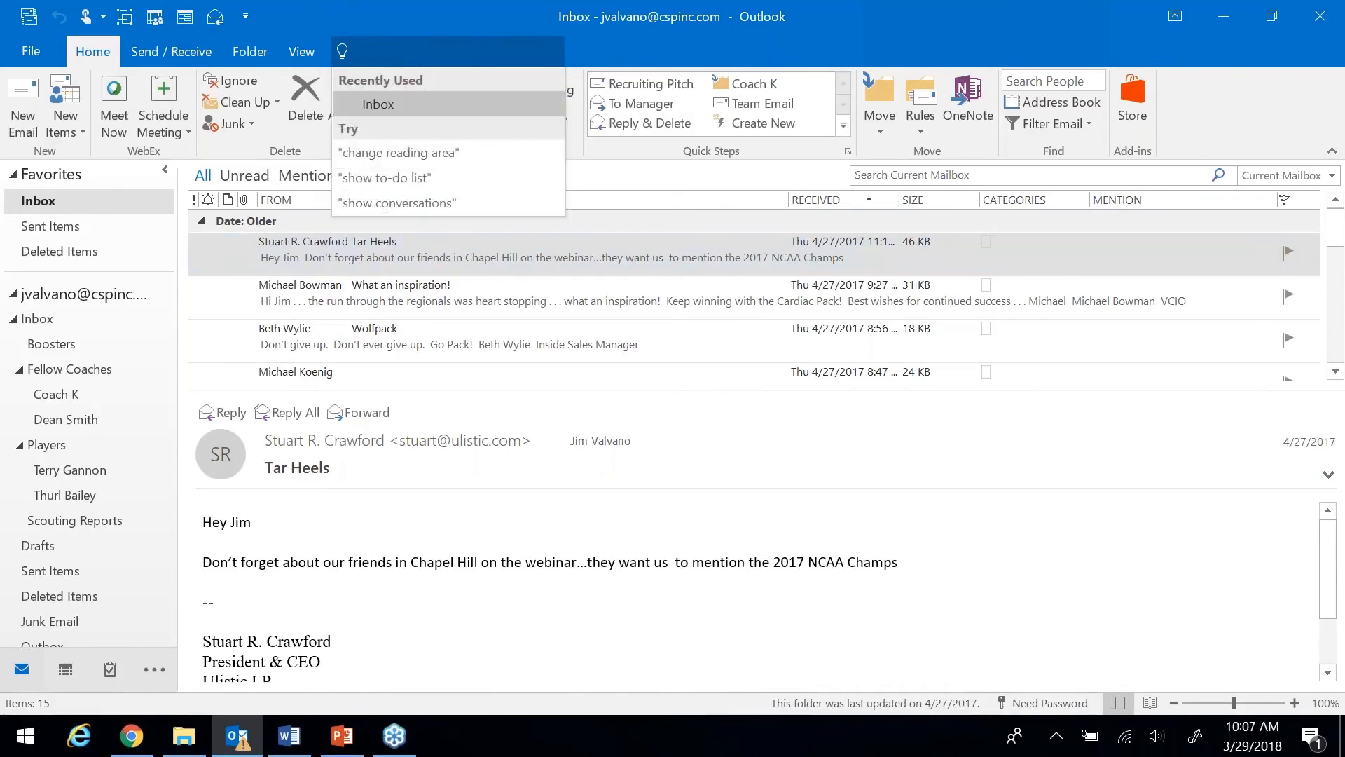
pyautogui.write('out of office')
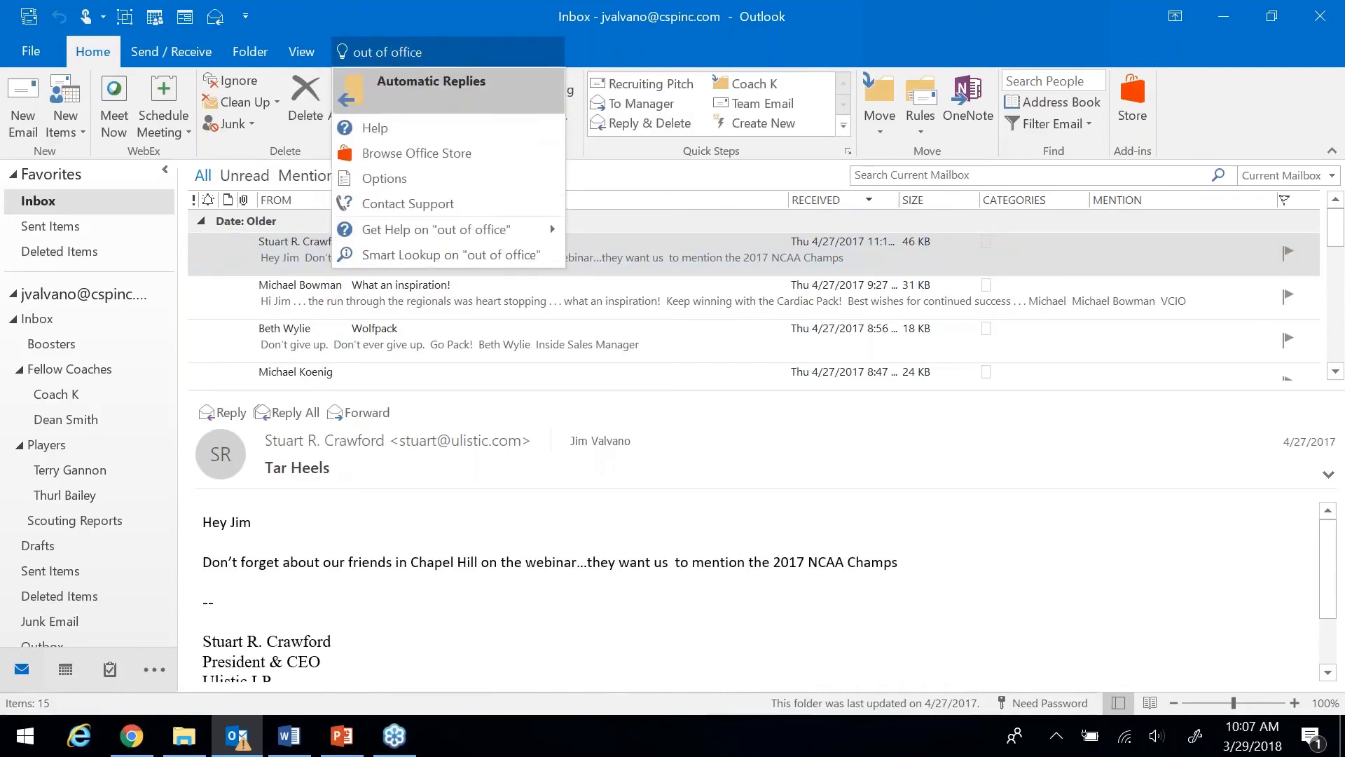
pyautogui.click(414, 76)
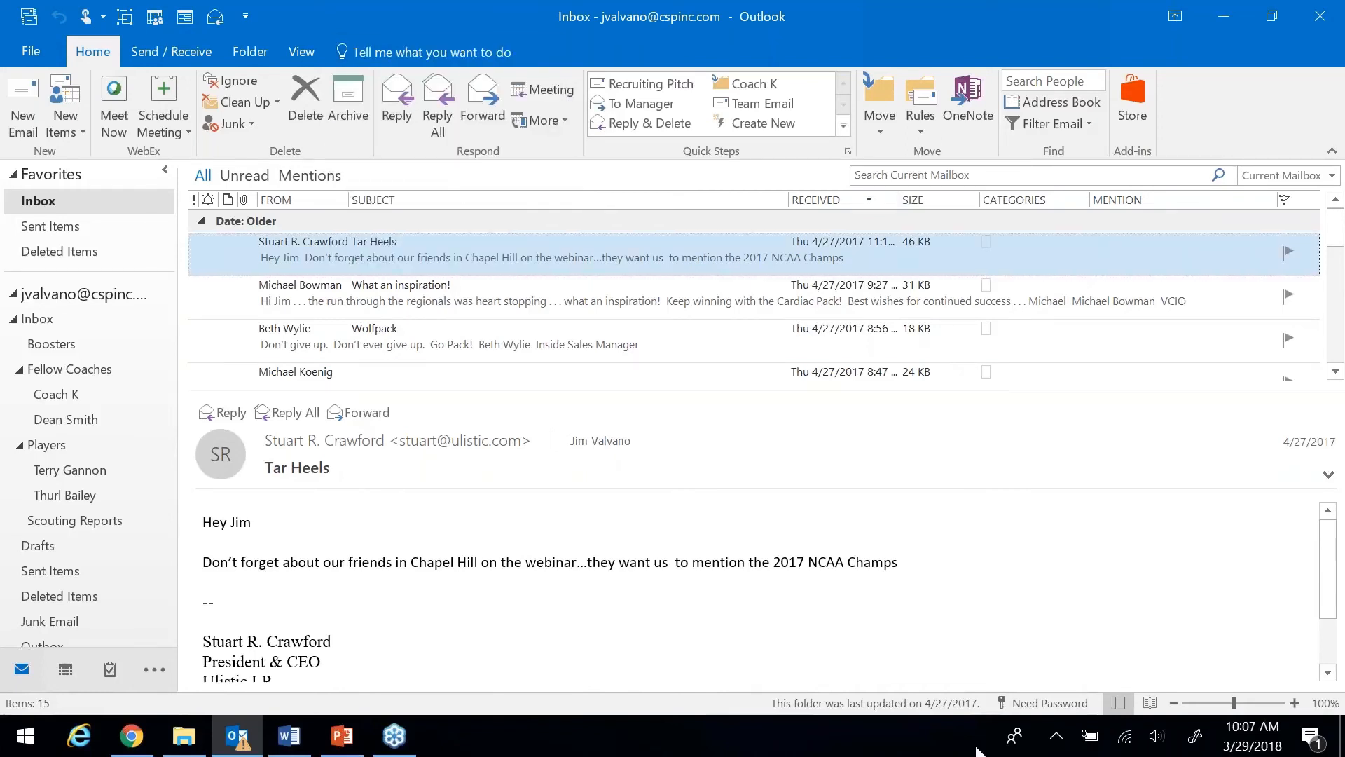
# Step: Search the available commands for "out of" and dismiss the suggestions
pyautogui.click(398, 52)
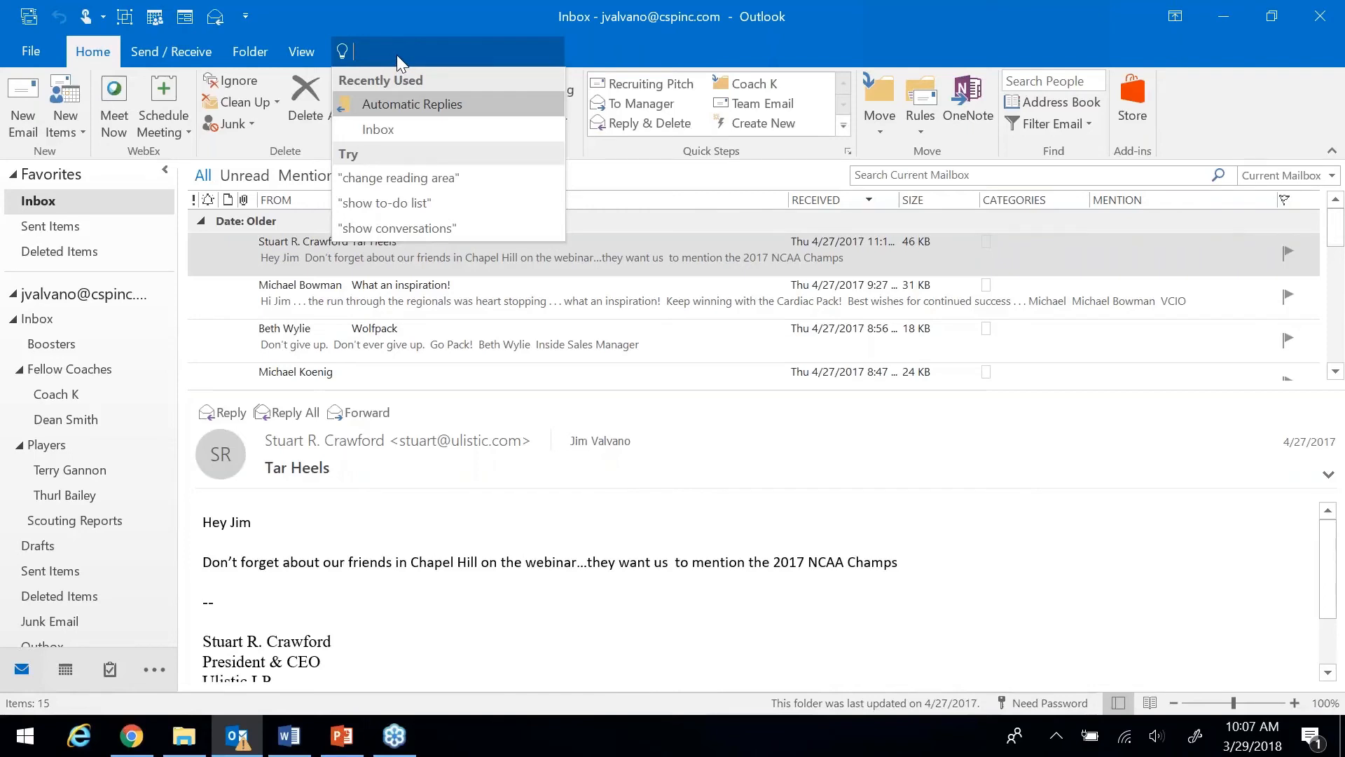
pyautogui.write('out of')
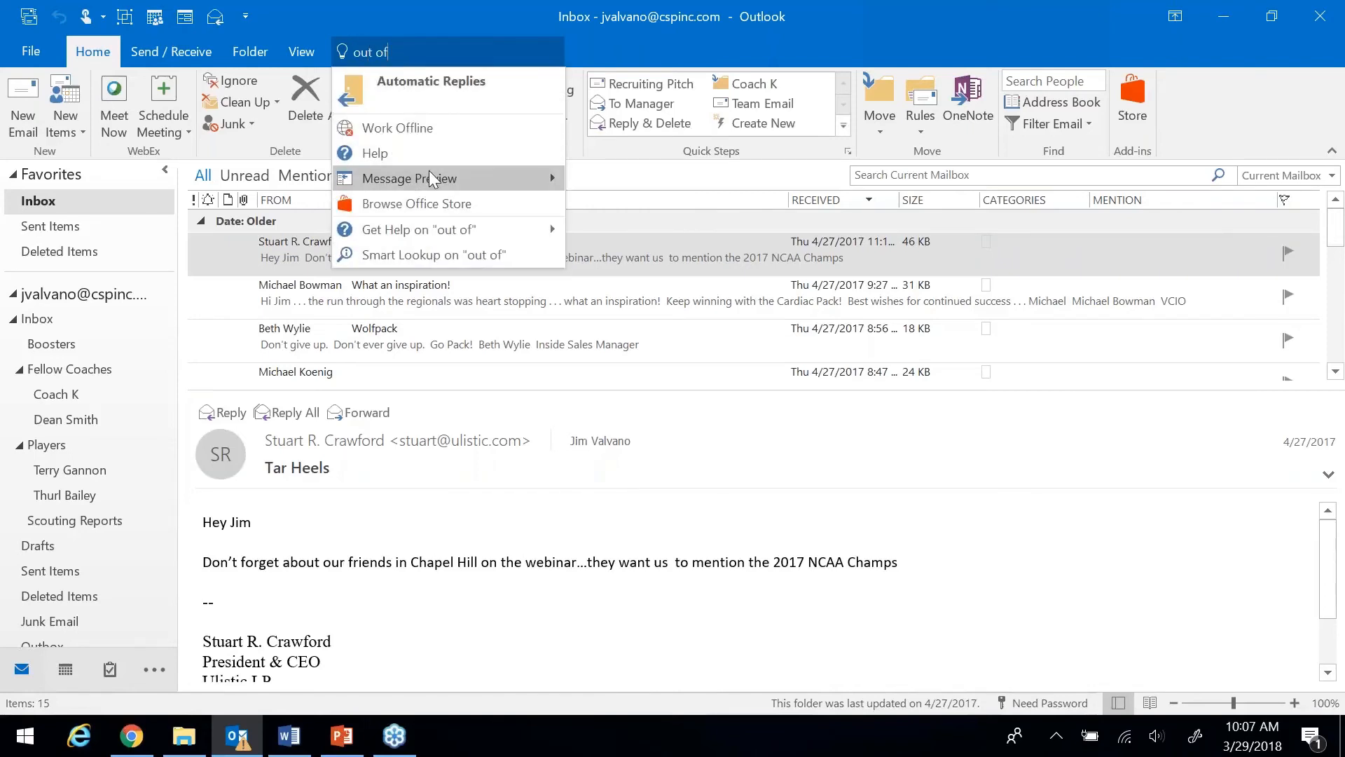
pyautogui.press('Escape')
# Step: Search the available commands for "signatu", view the Signature choices, and dismiss the search
pyautogui.click(425, 44)
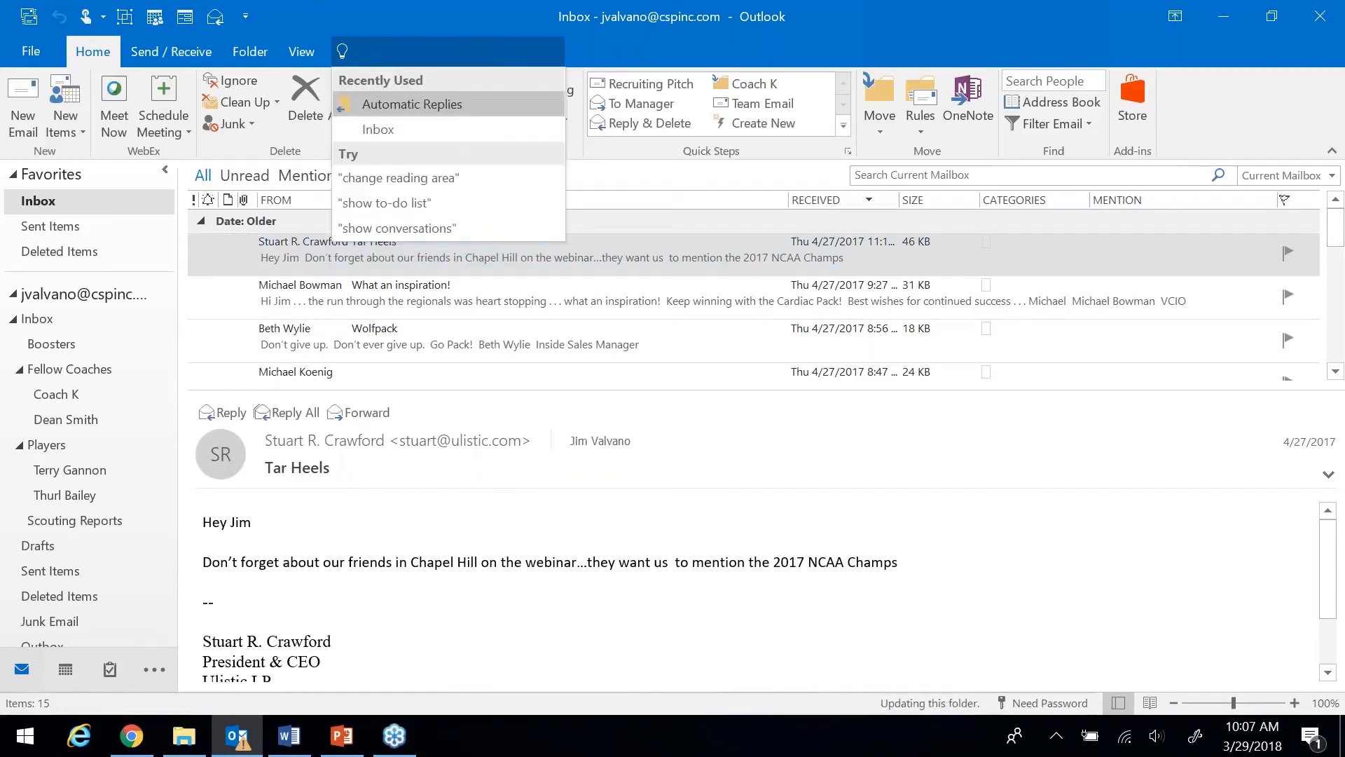
pyautogui.write('signatu')
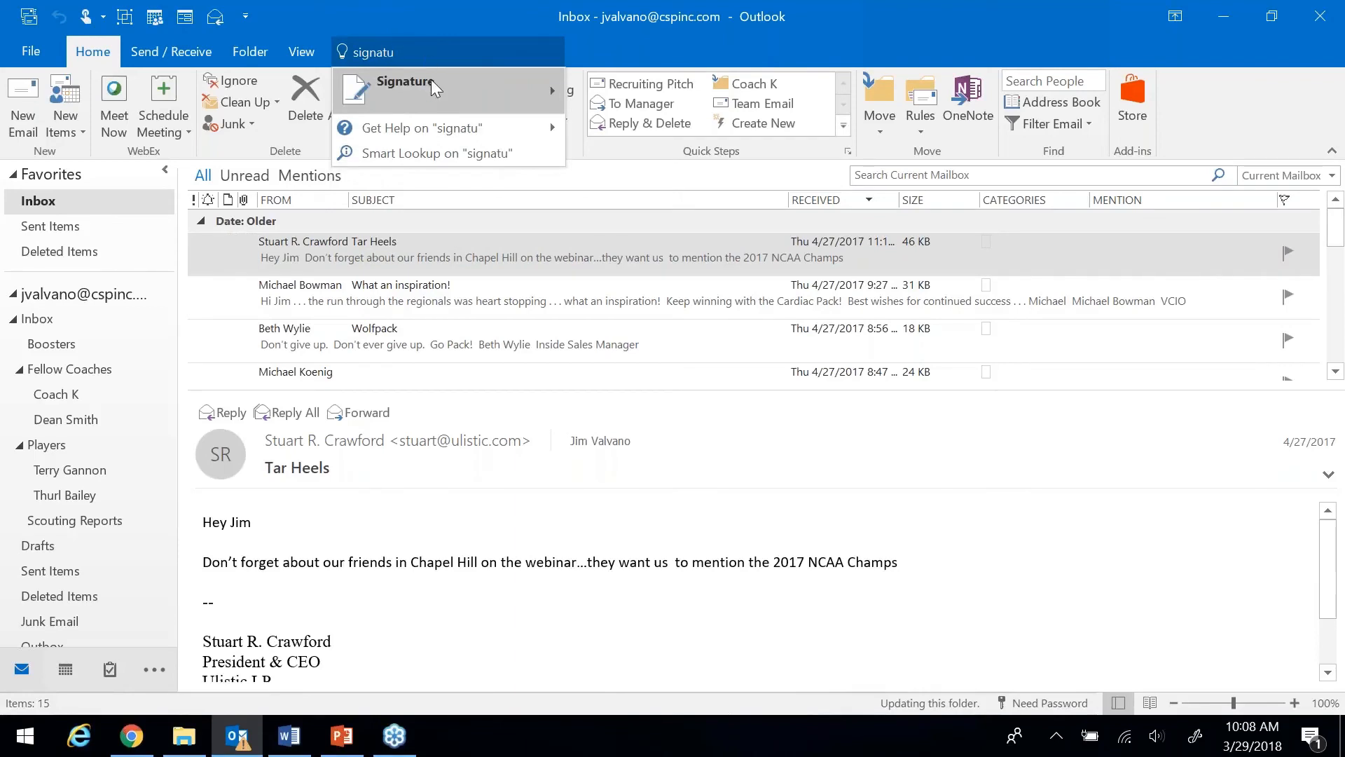
pyautogui.moveTo(431, 79)
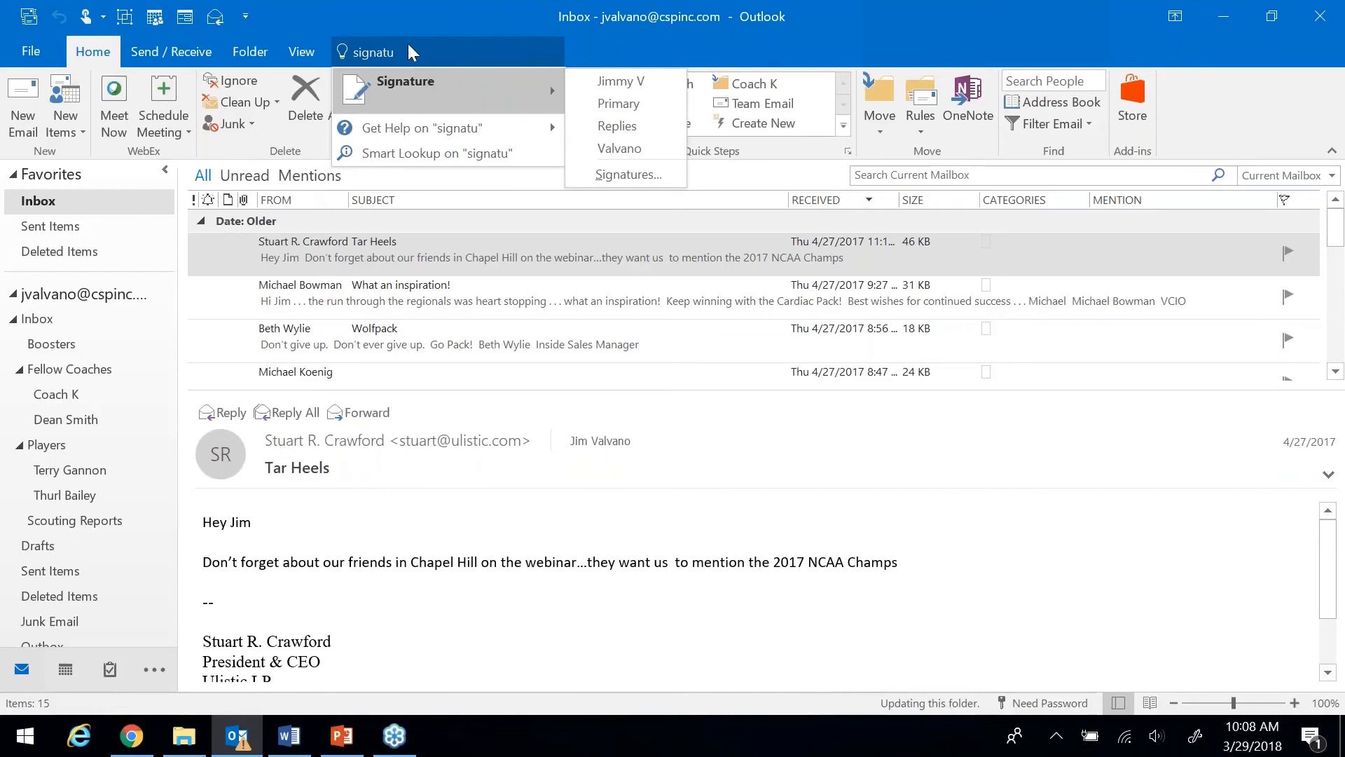
pyautogui.press('BackSpace')
pyautogui.press('BackSpace')
pyautogui.press('BackSpace')
pyautogui.press('BackSpace')
pyautogui.press('BackSpace')
pyautogui.press('BackSpace')
pyautogui.press('BackSpace')
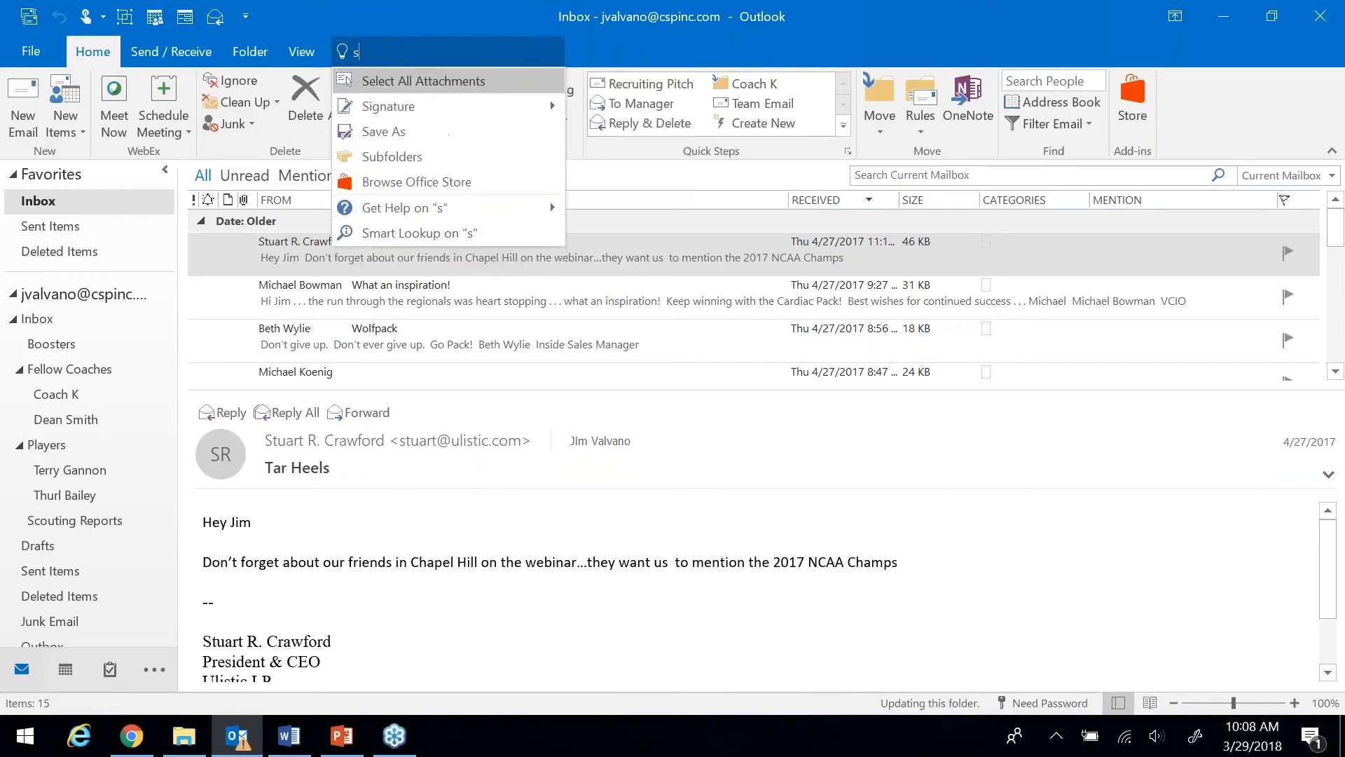
pyautogui.click(742, 37)
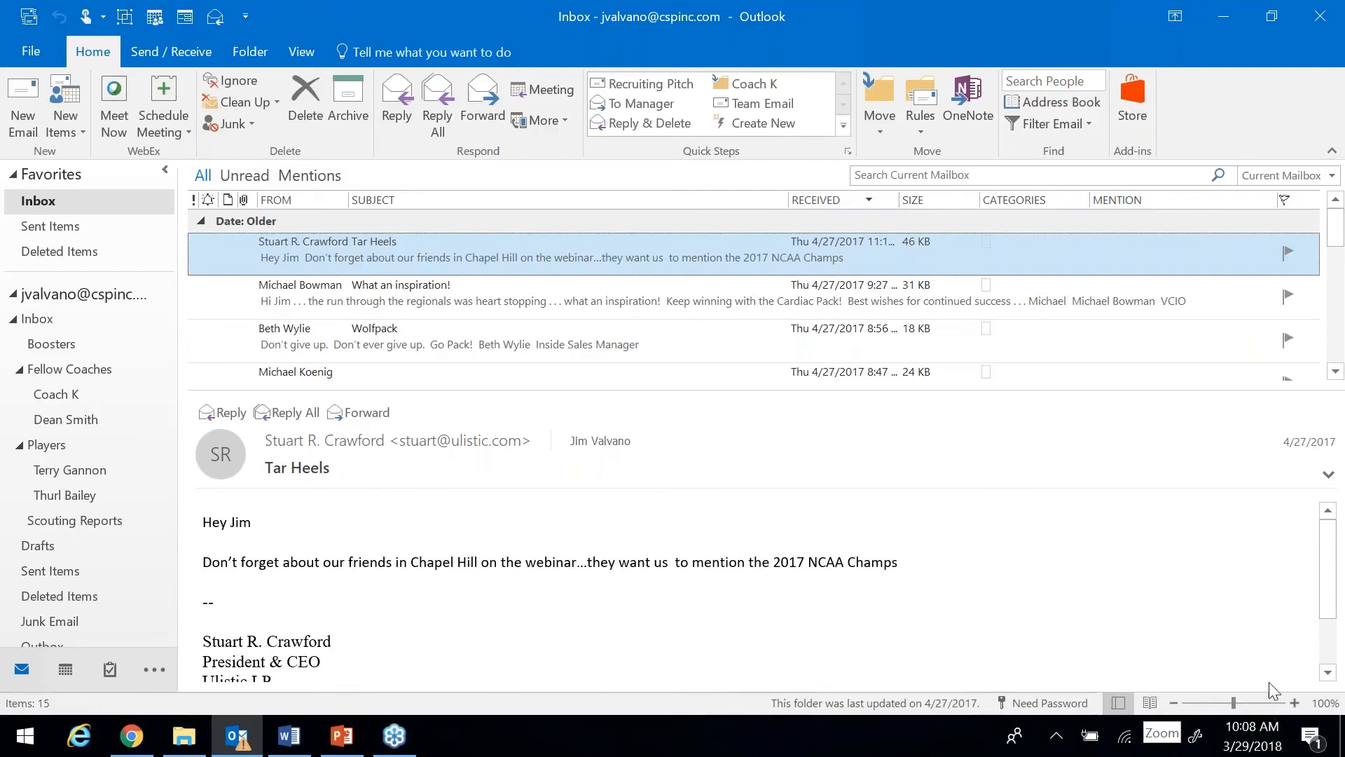
# Step: Enlarge the text of the open message in the reading pane to 170%
pyautogui.click(1294, 703)
pyautogui.click(1294, 703)
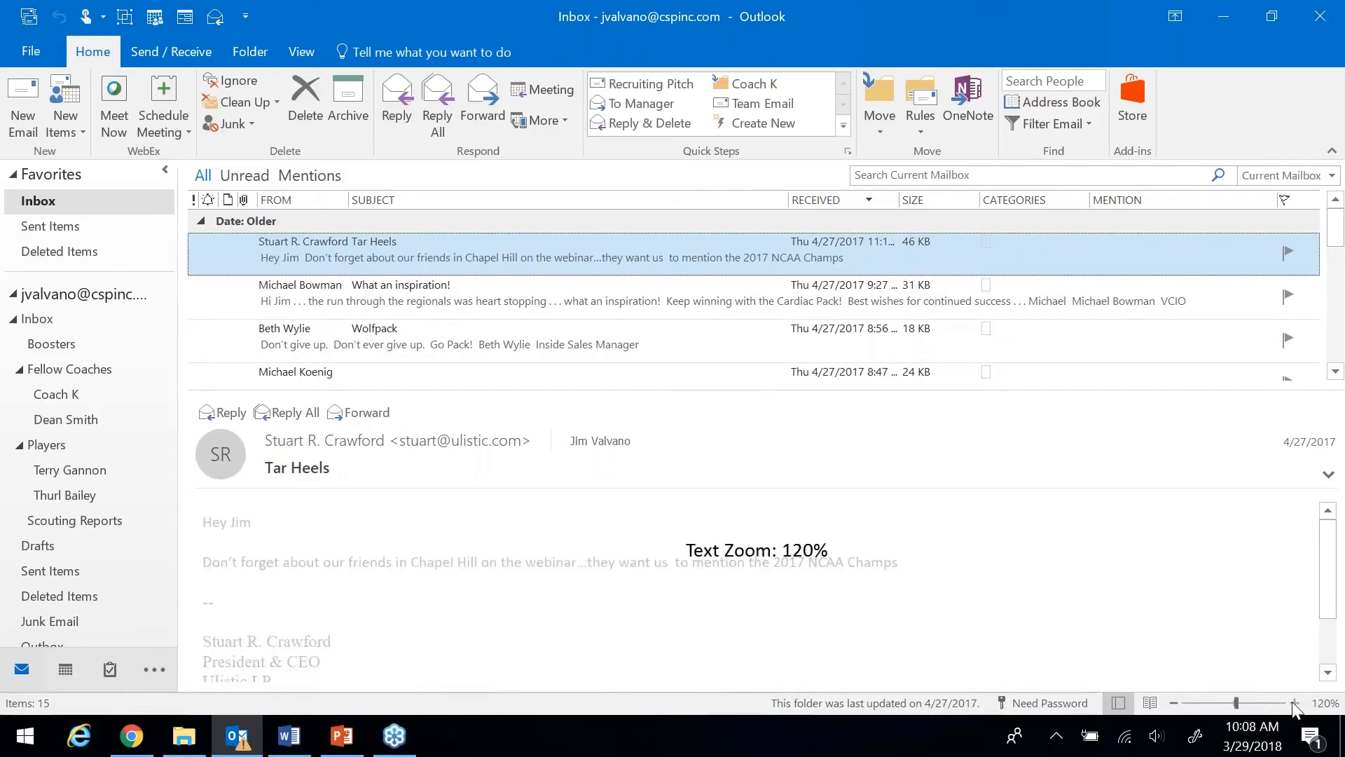
pyautogui.click(1293, 703)
pyautogui.click(1293, 703)
pyautogui.click(1293, 703)
pyautogui.click(1294, 703)
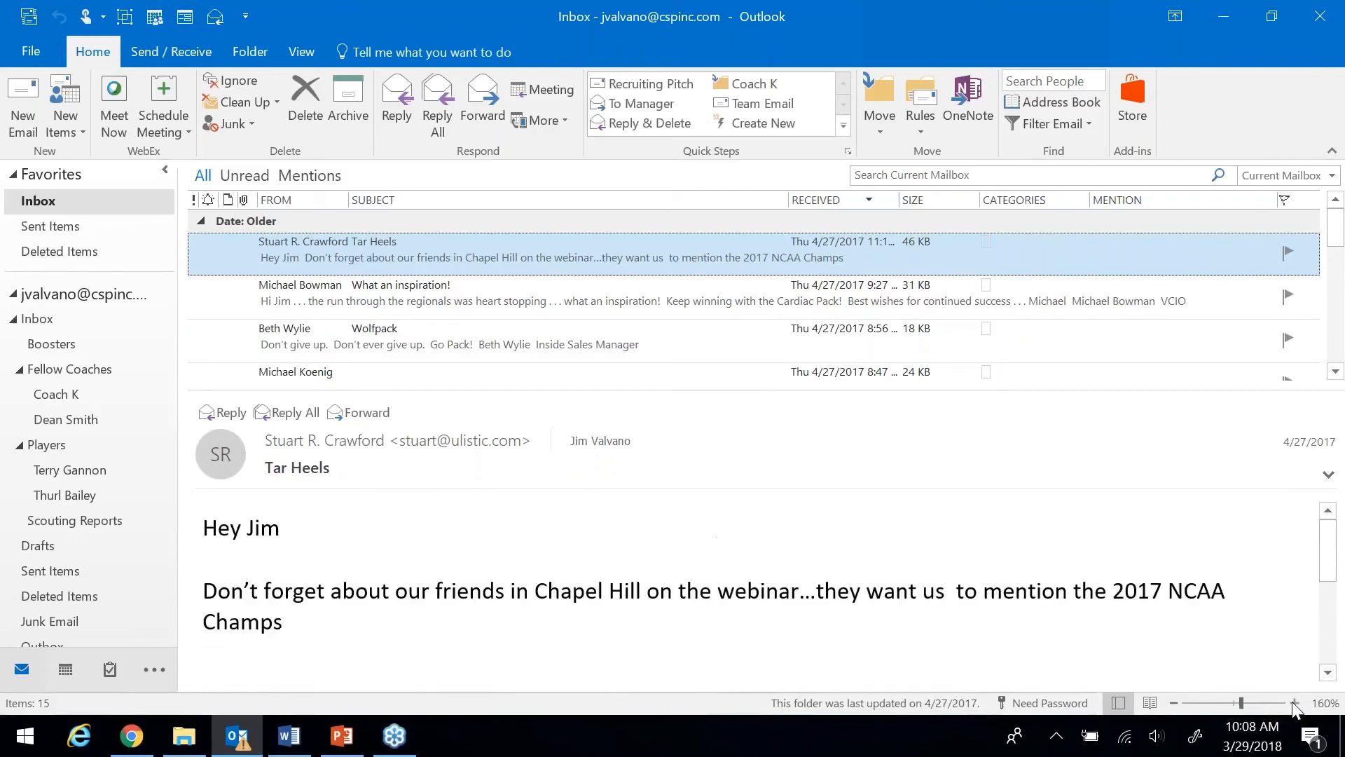
pyautogui.click(1294, 703)
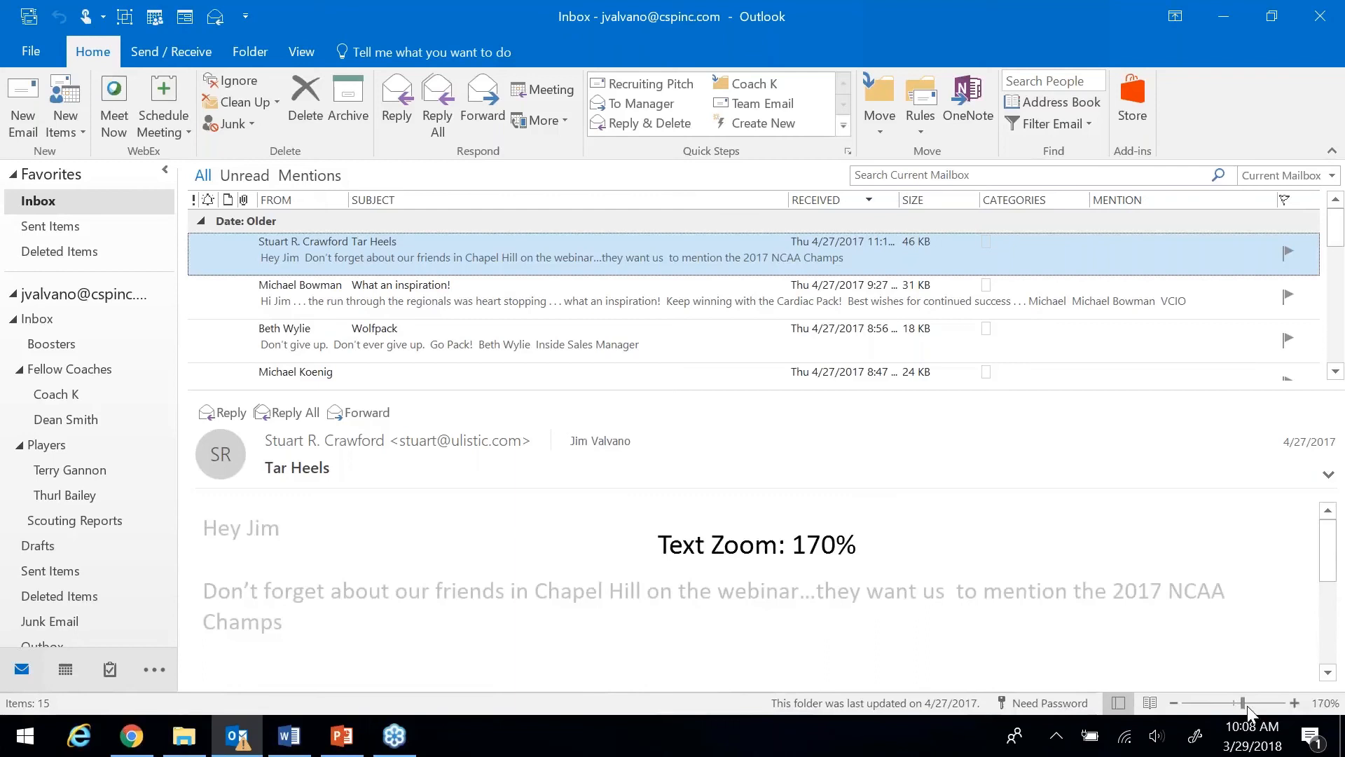
# Step: Reduce the message text zoom in the reading pane back to 100%
pyautogui.click(1174, 703)
pyautogui.click(1174, 702)
pyautogui.click(1174, 703)
pyautogui.click(1174, 703)
pyautogui.click(1174, 702)
pyautogui.click(1174, 703)
pyautogui.click(1174, 702)
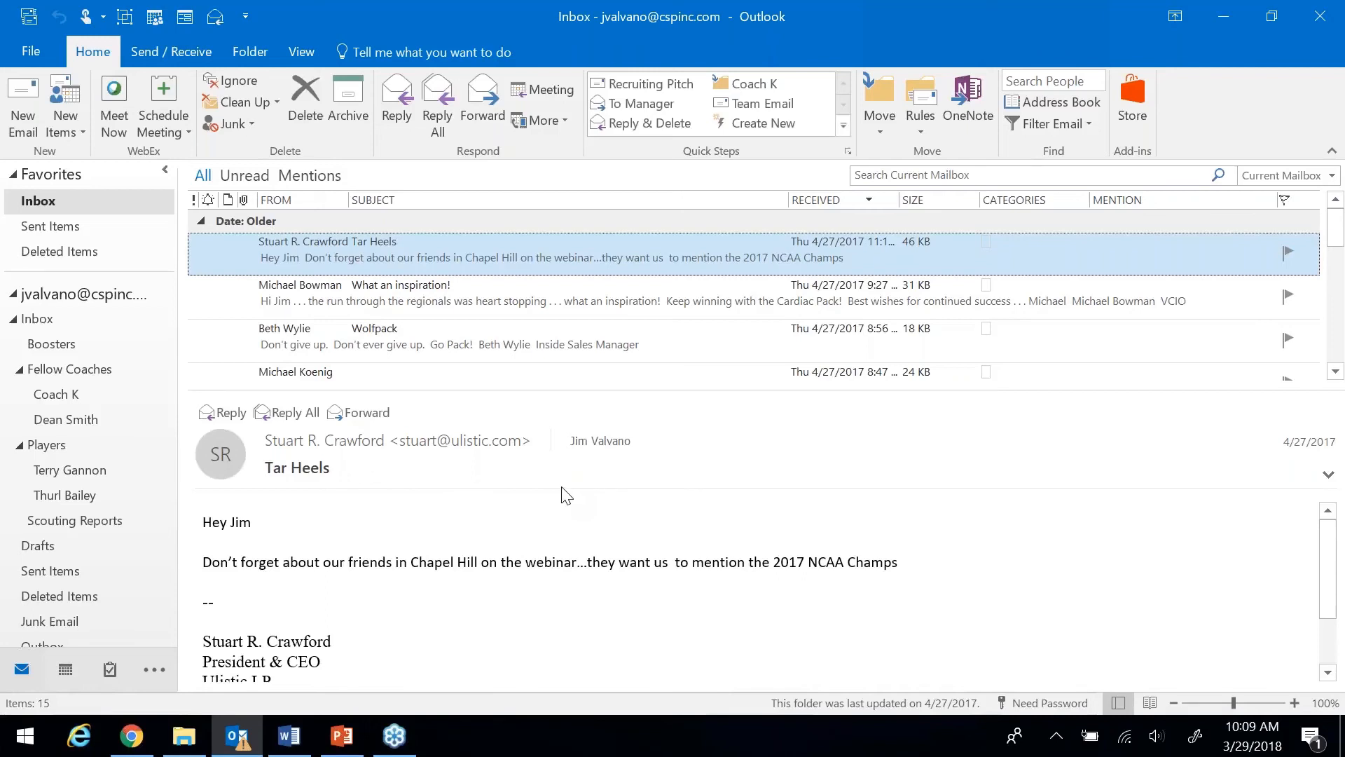
pyautogui.moveTo(531, 430)
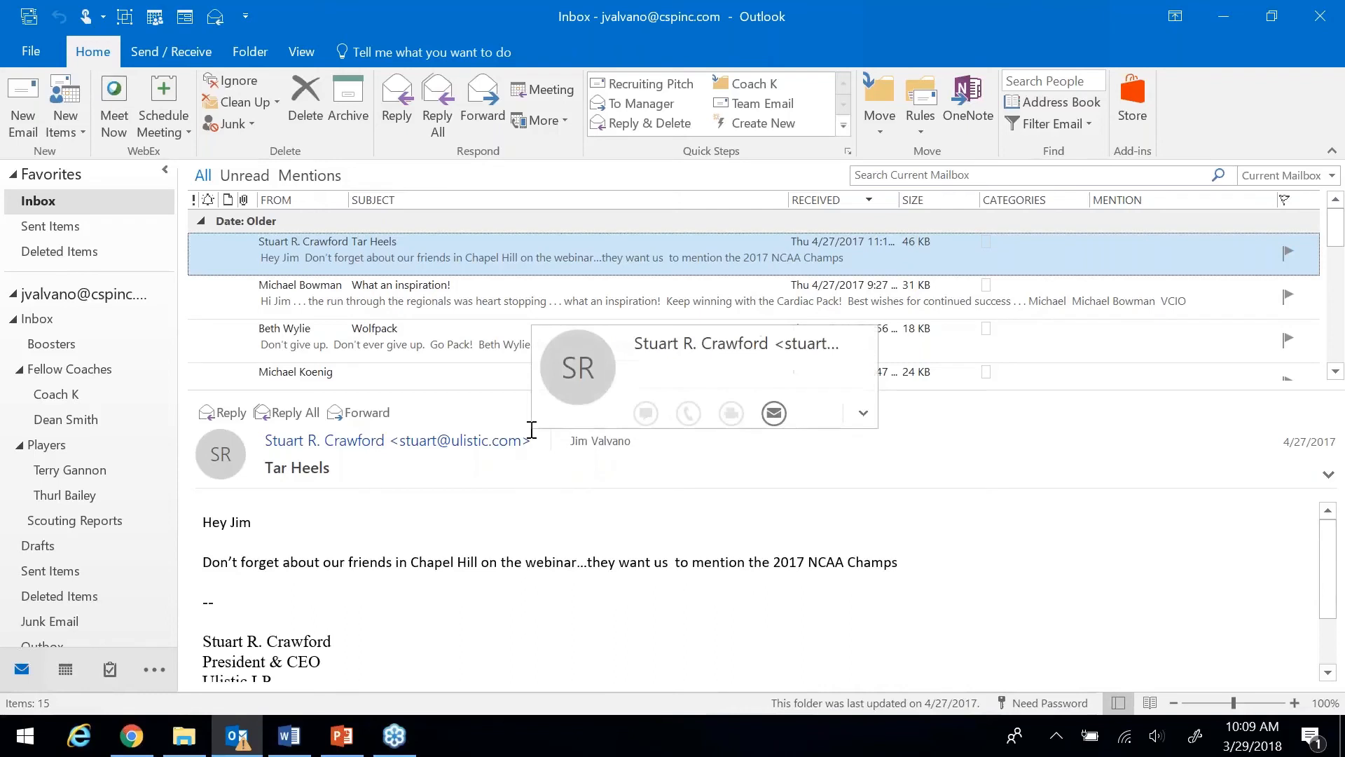
pyautogui.click(298, 52)
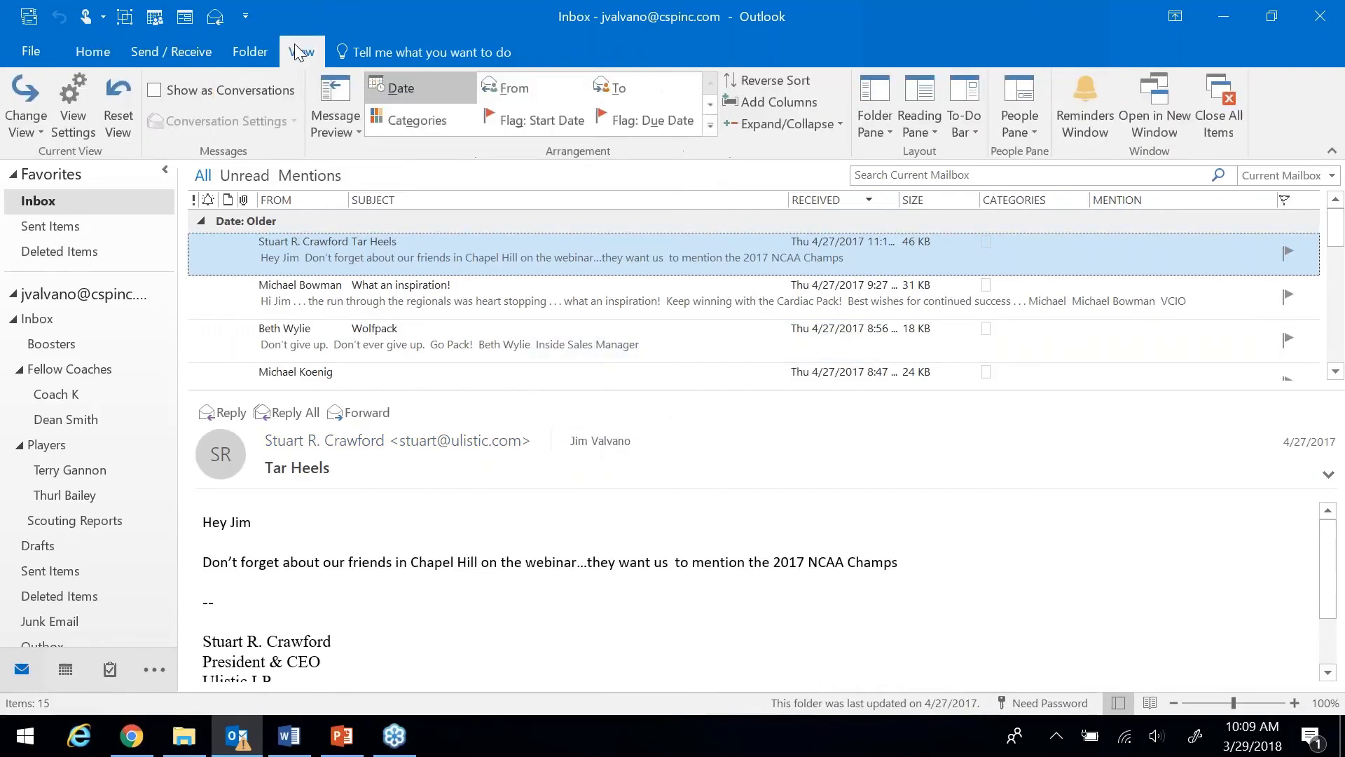
pyautogui.click(77, 52)
pyautogui.click(149, 52)
pyautogui.click(250, 57)
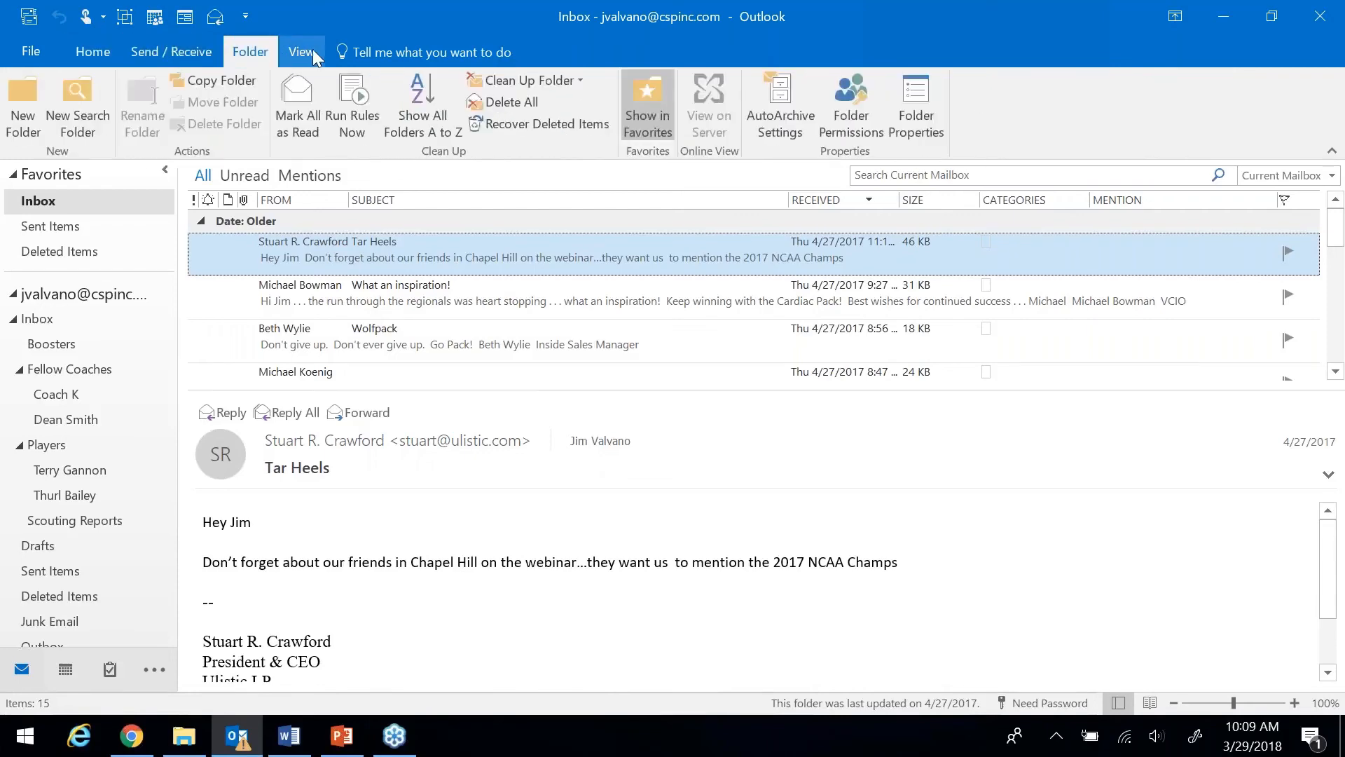
# Step: In the inbox's advanced view settings, set the column heading font size to 14 pt
pyautogui.click(313, 50)
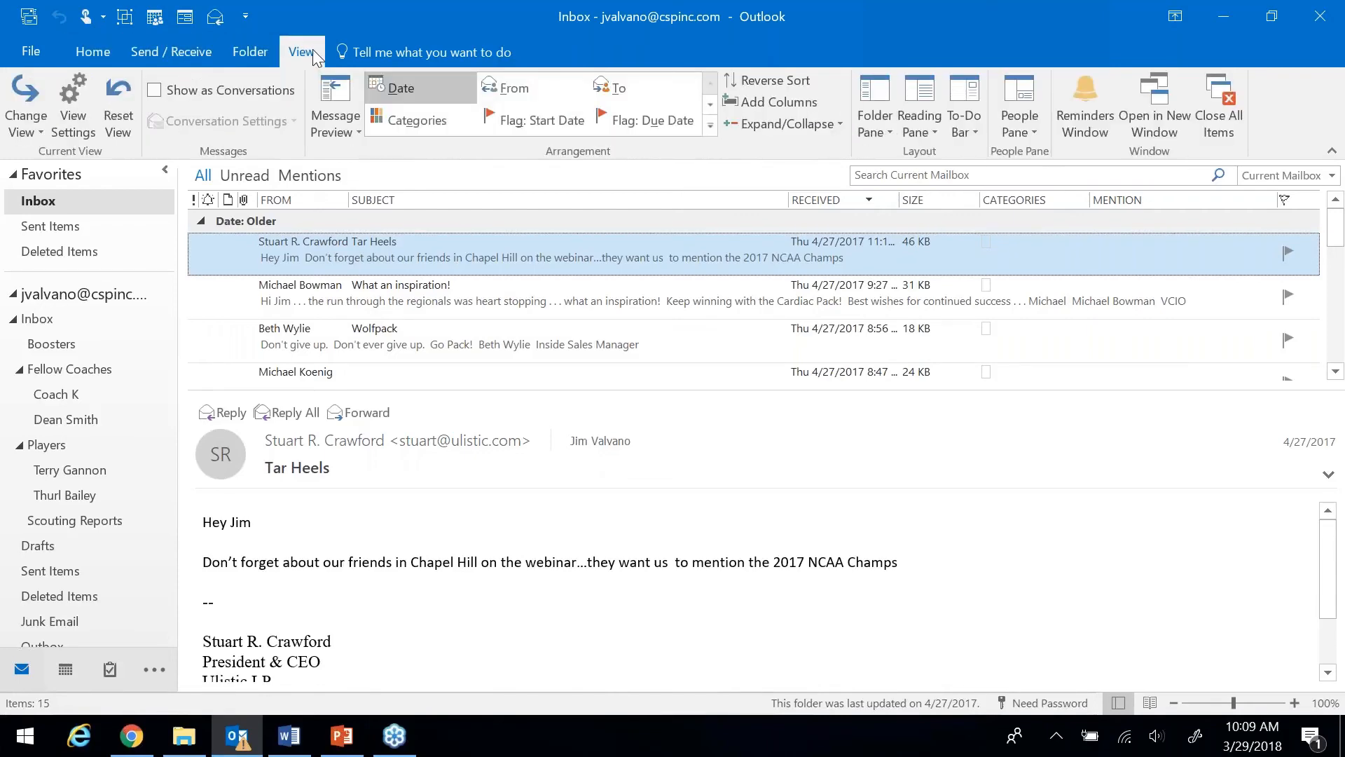
pyautogui.click(69, 114)
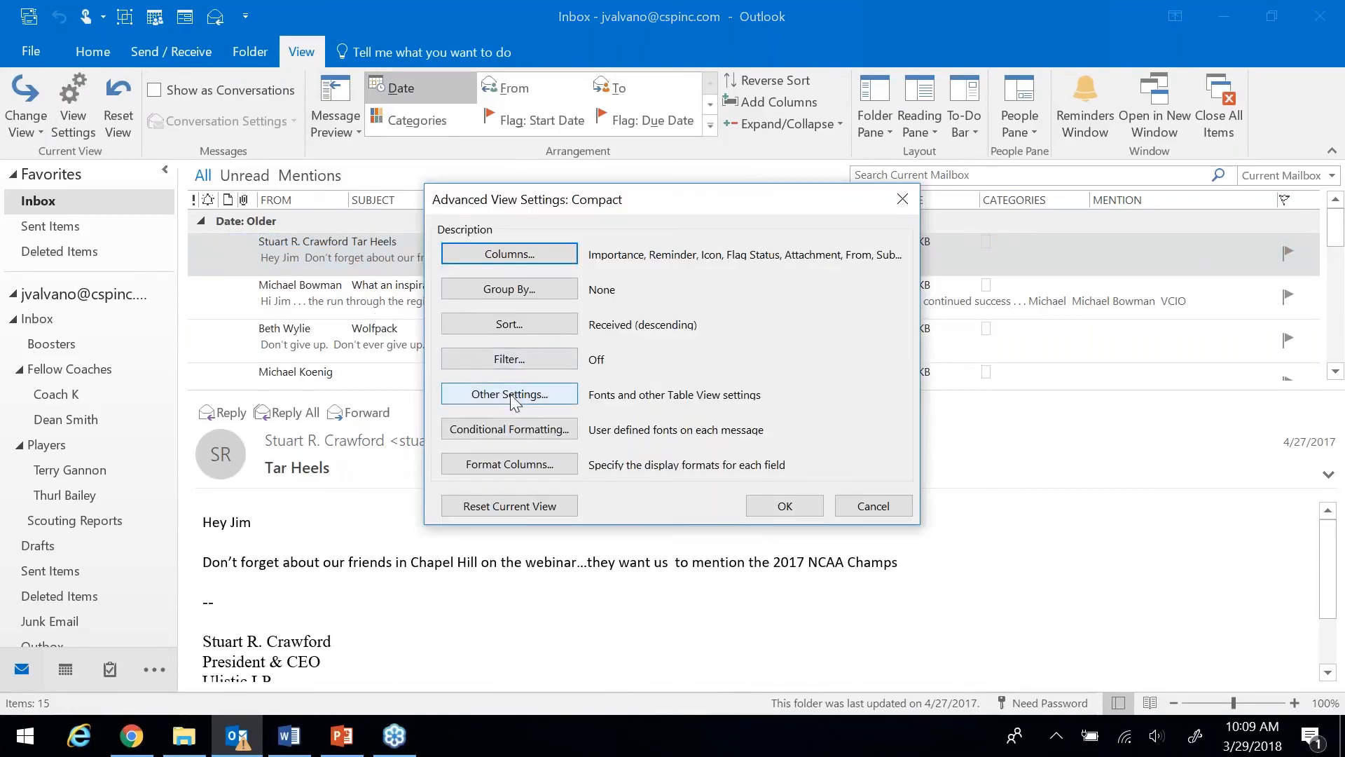
pyautogui.click(510, 394)
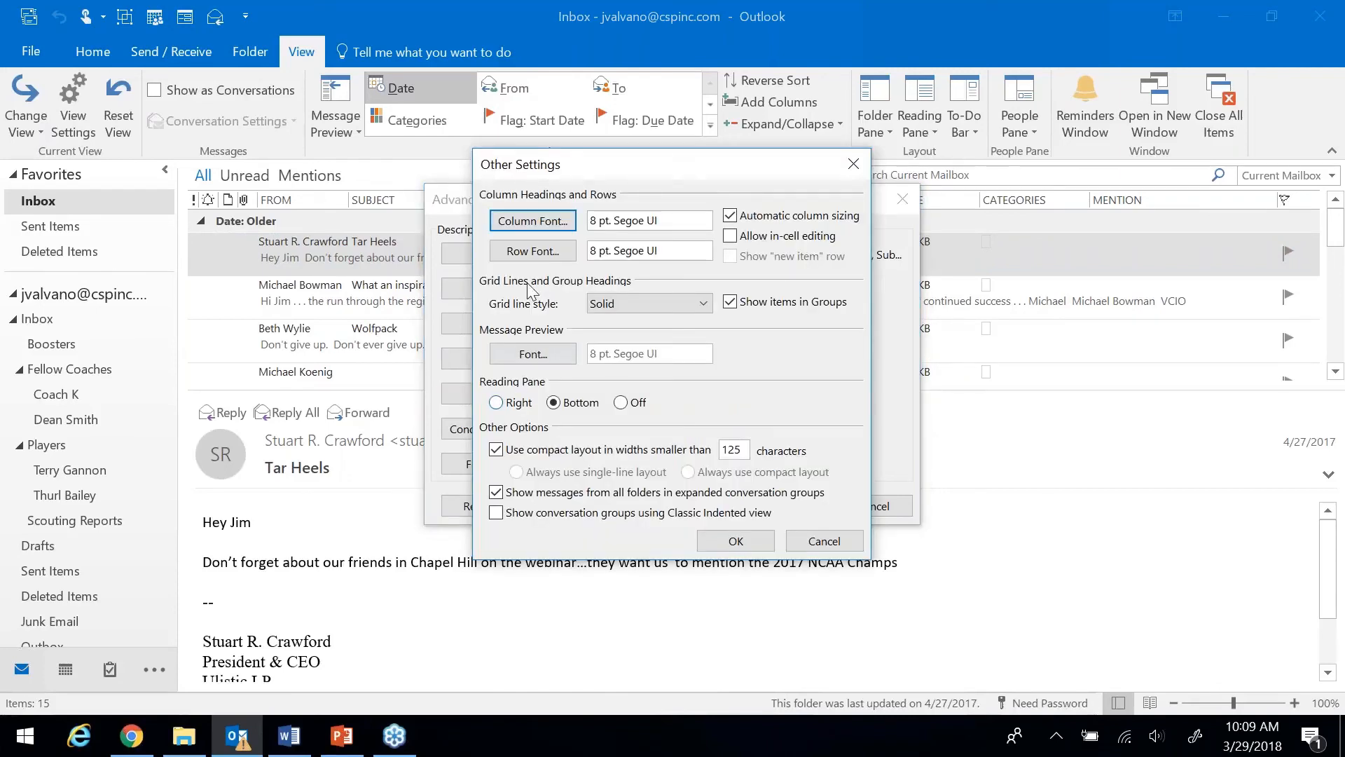
pyautogui.click(541, 223)
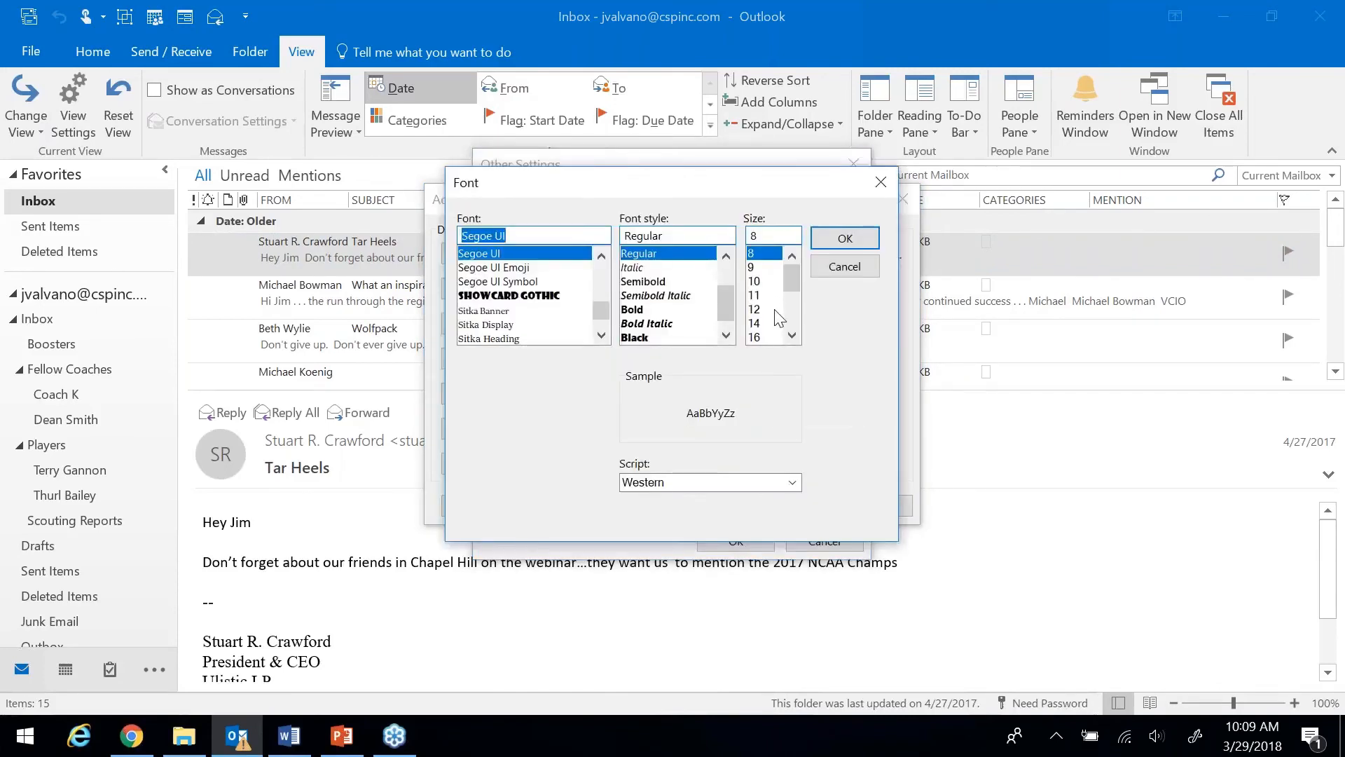
pyautogui.click(769, 324)
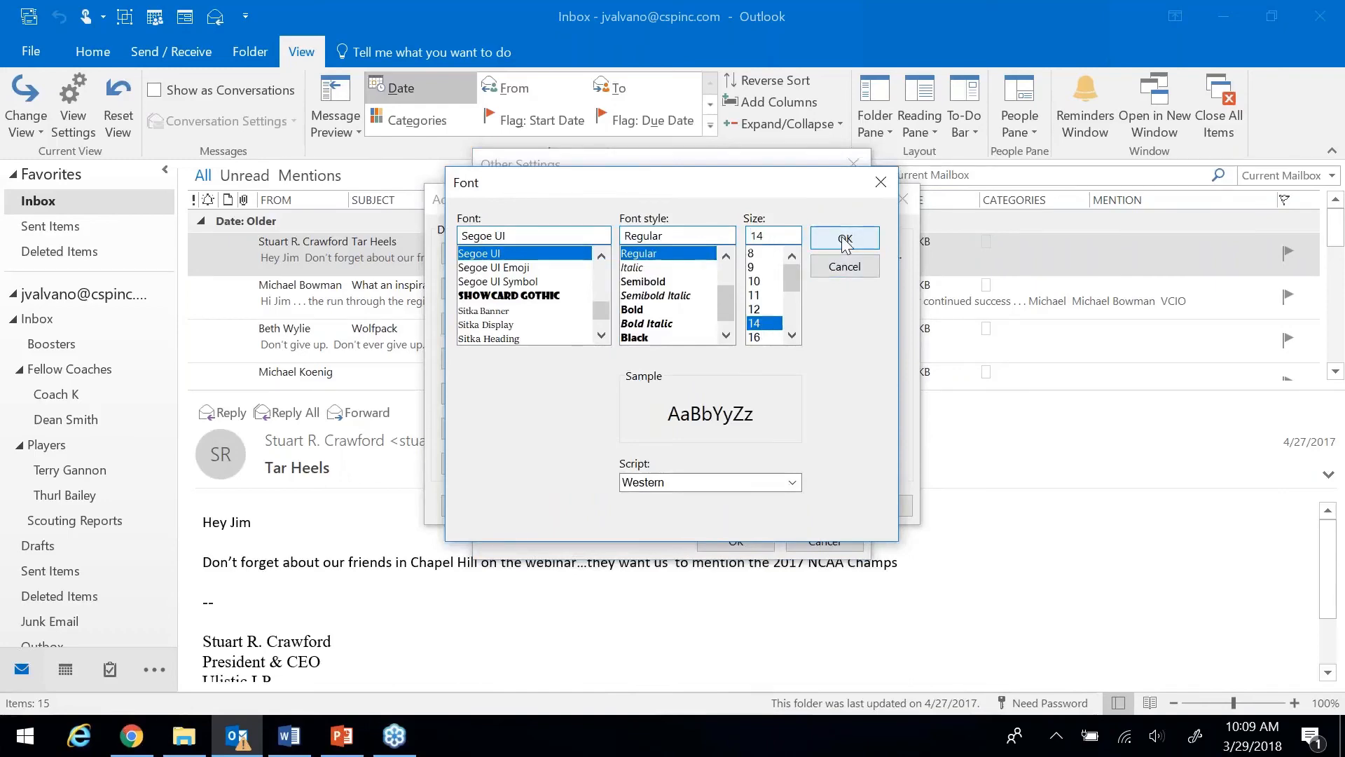
pyautogui.click(845, 238)
# Step: Set the row font size of the inbox message list to 14 pt
pyautogui.click(544, 260)
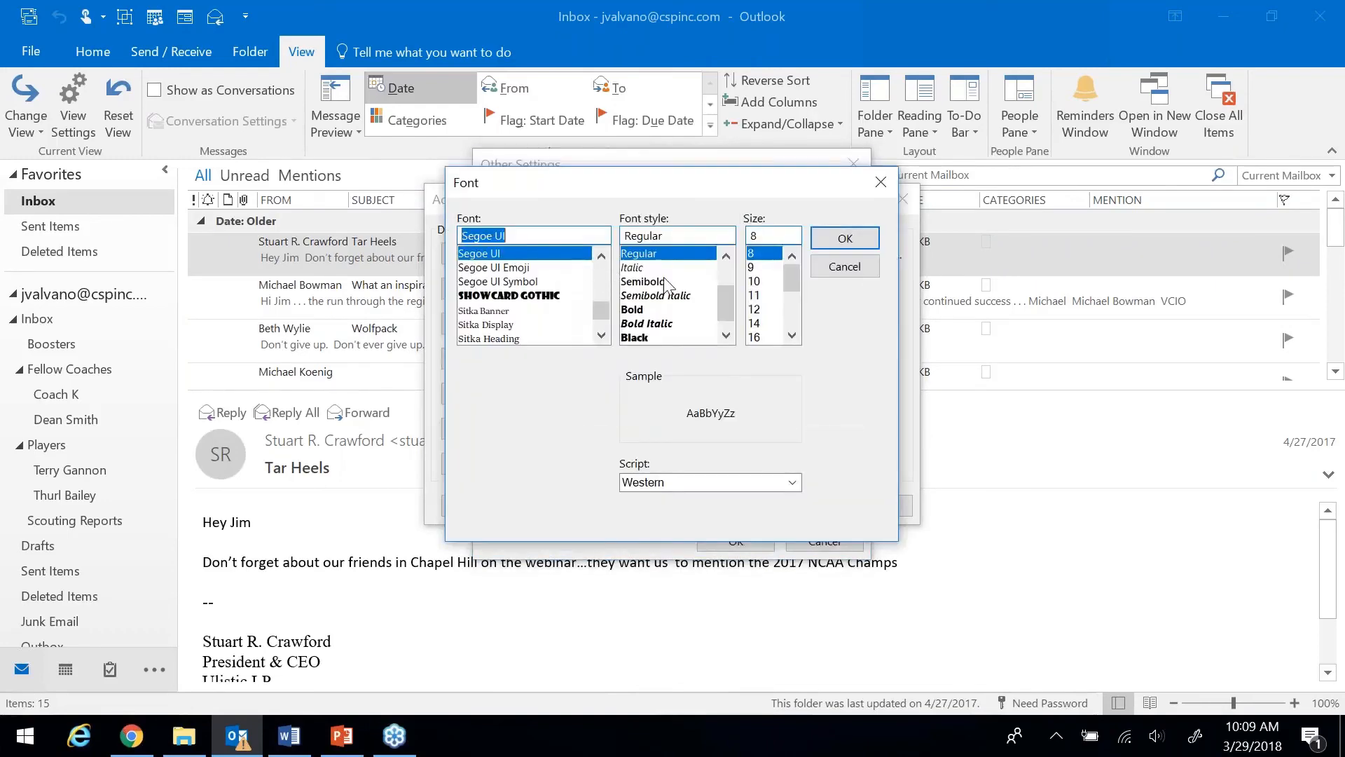
pyautogui.click(769, 323)
pyautogui.click(845, 238)
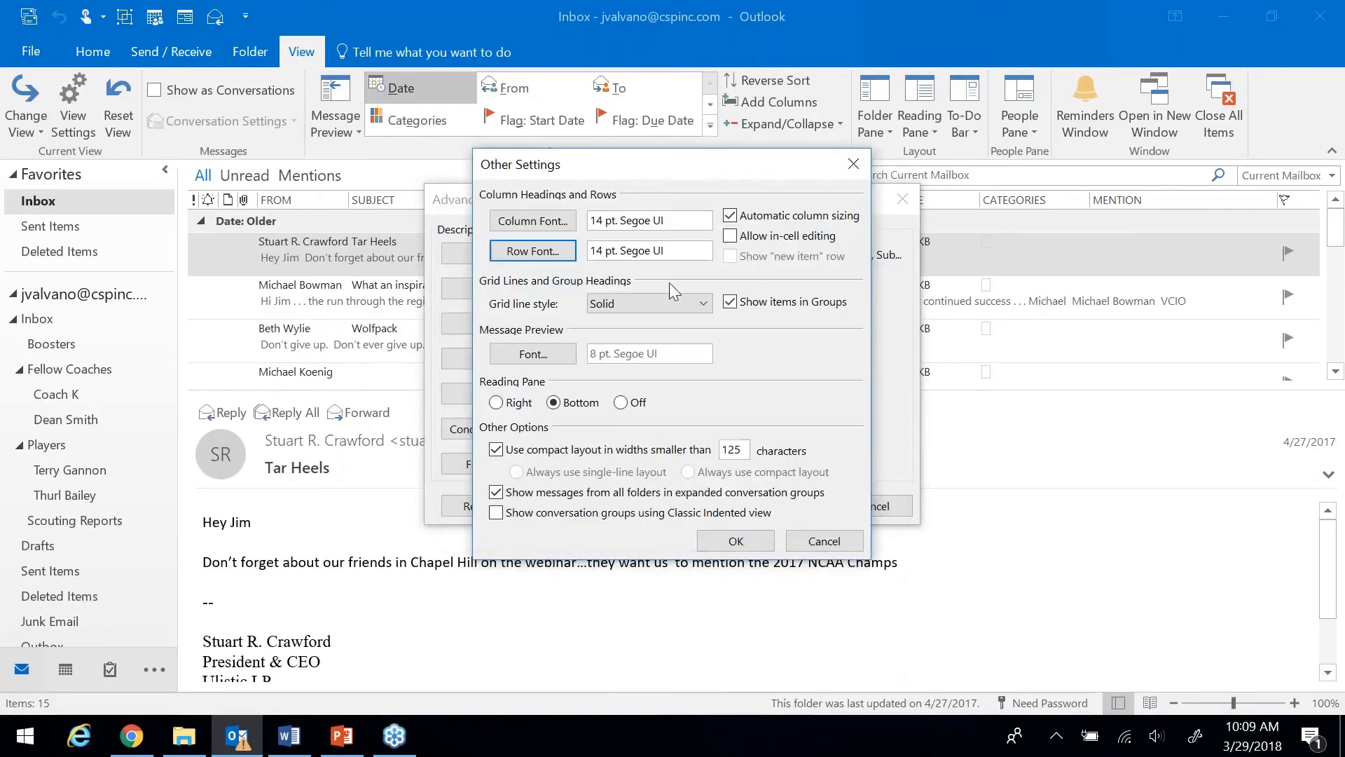
# Step: Set the message preview font size to 14 pt and apply the inbox view settings
pyautogui.click(518, 357)
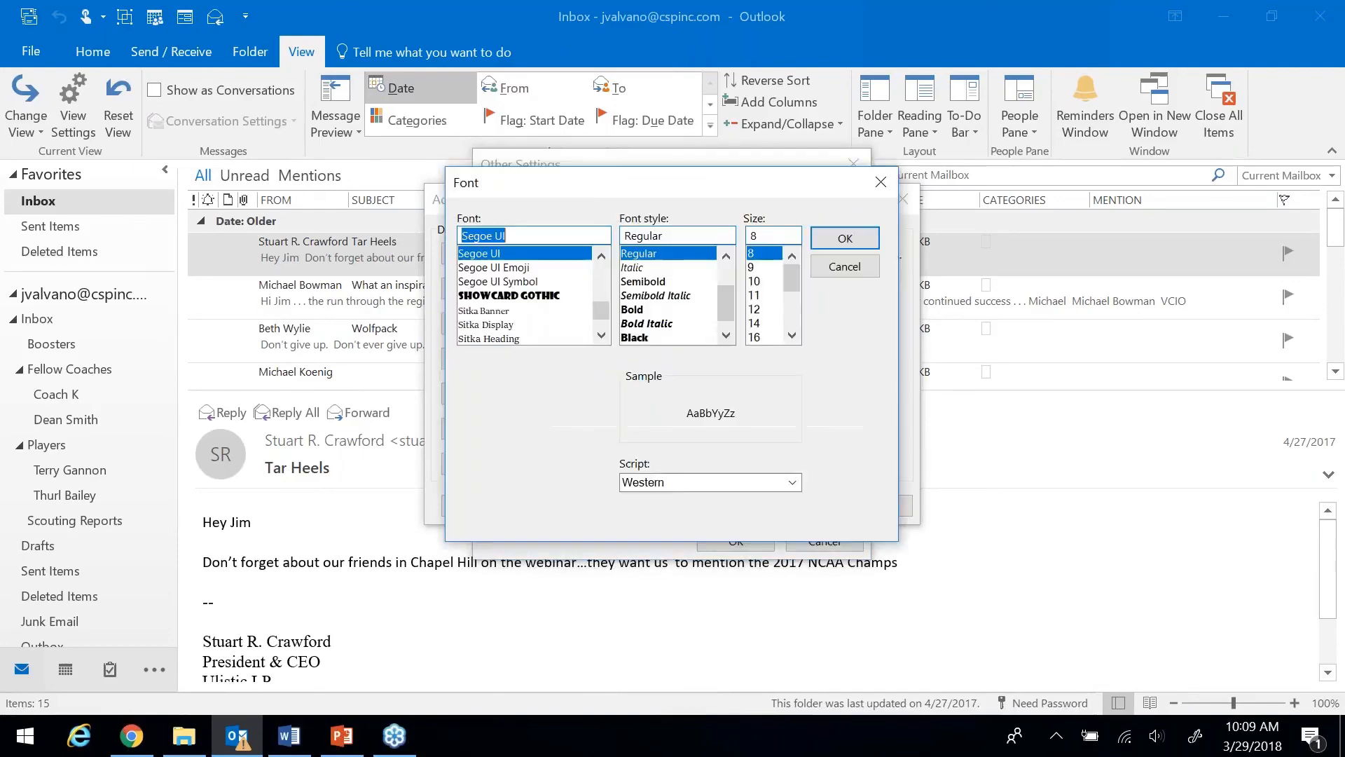
pyautogui.click(757, 323)
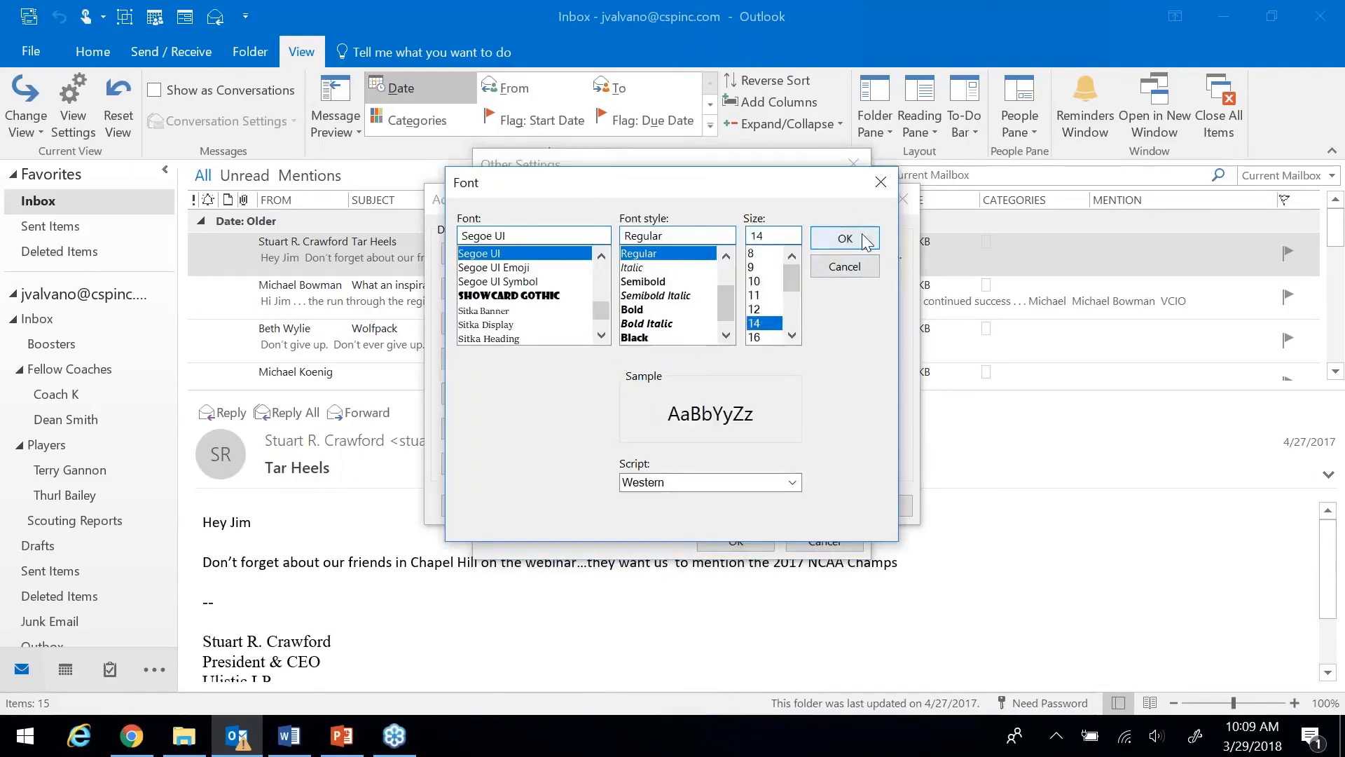
pyautogui.click(845, 238)
pyautogui.click(735, 541)
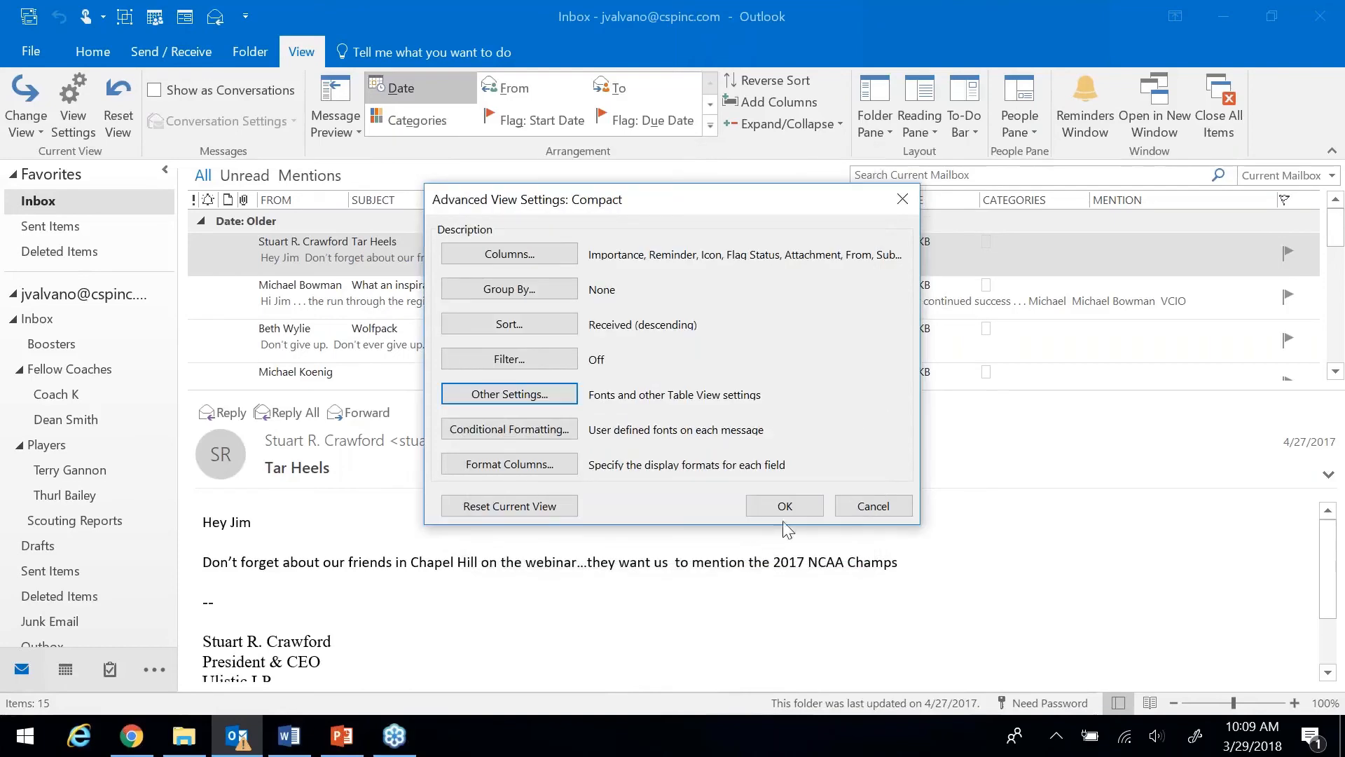
pyautogui.click(785, 508)
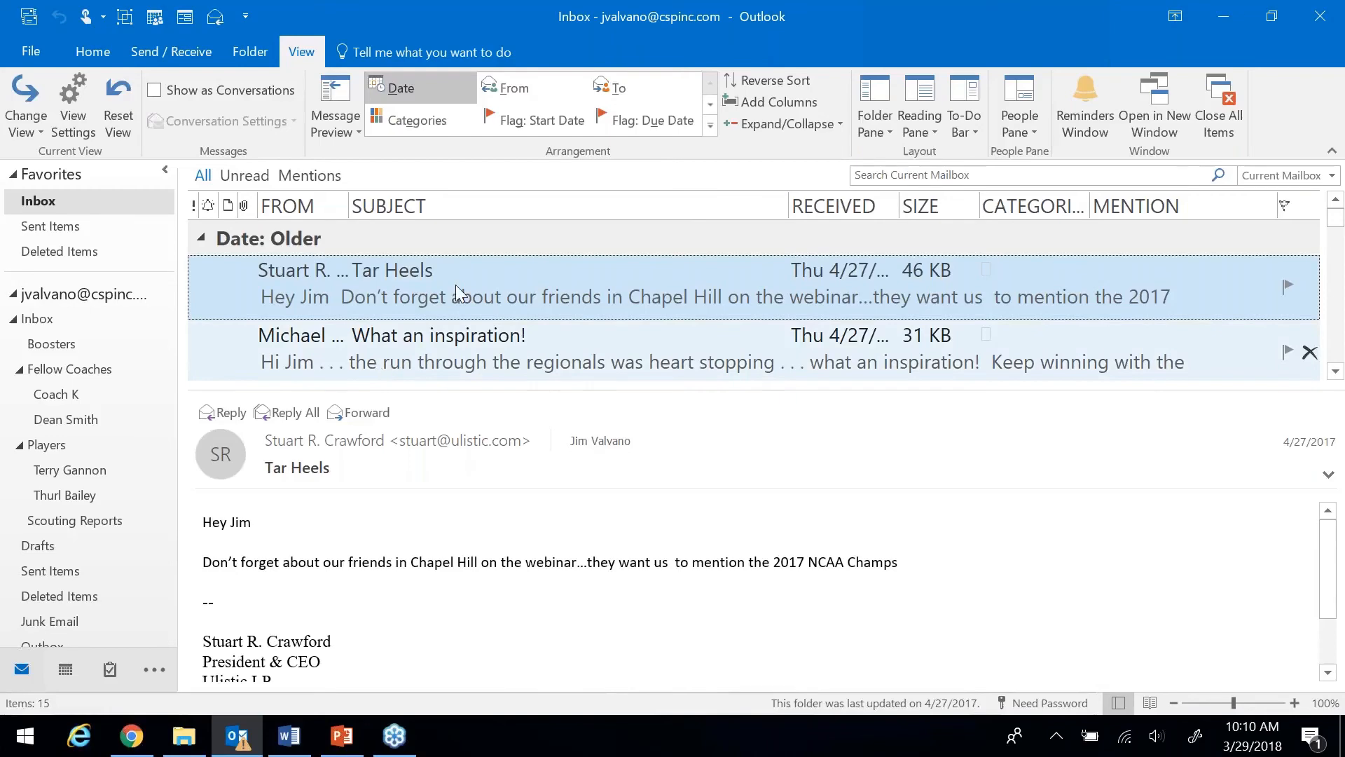
# Step: Open a new email message, check the default font in its body, and close it without sending
pyautogui.click(100, 60)
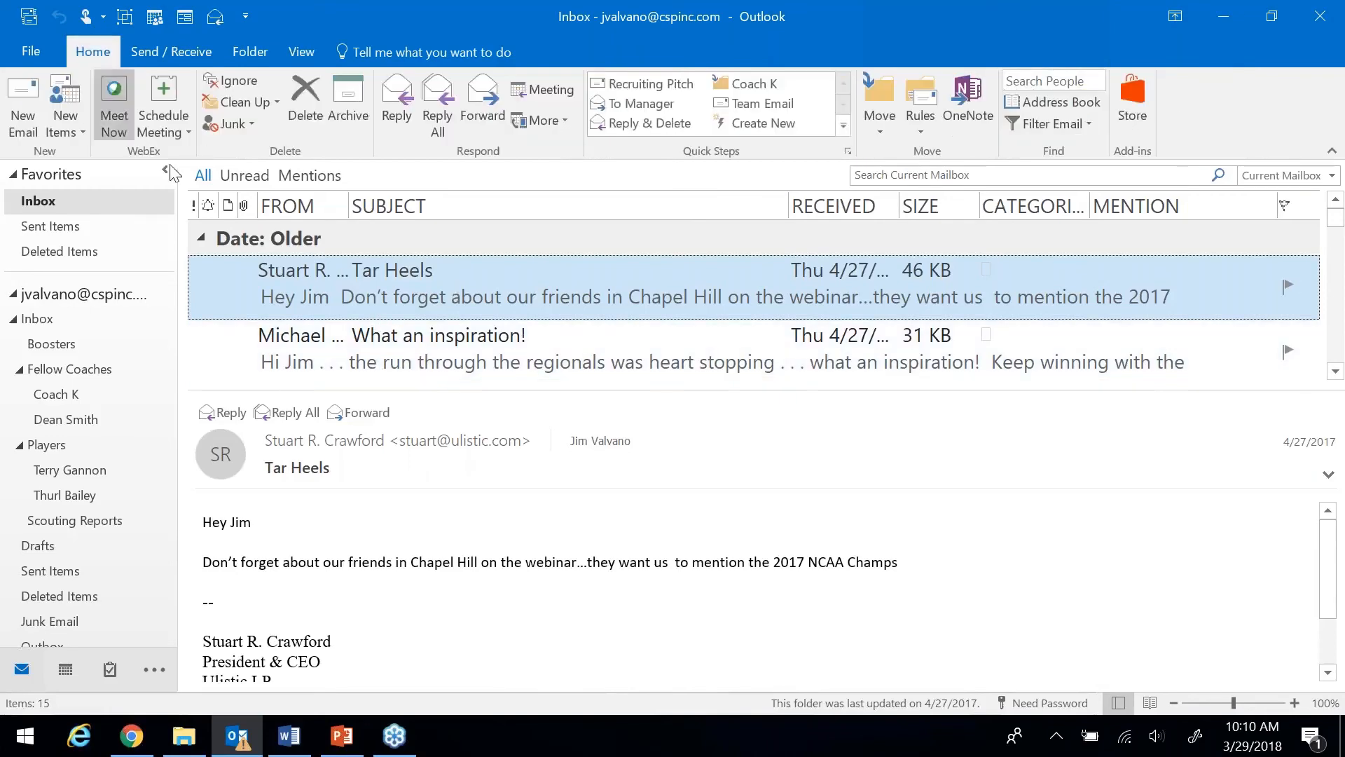
pyautogui.click(23, 105)
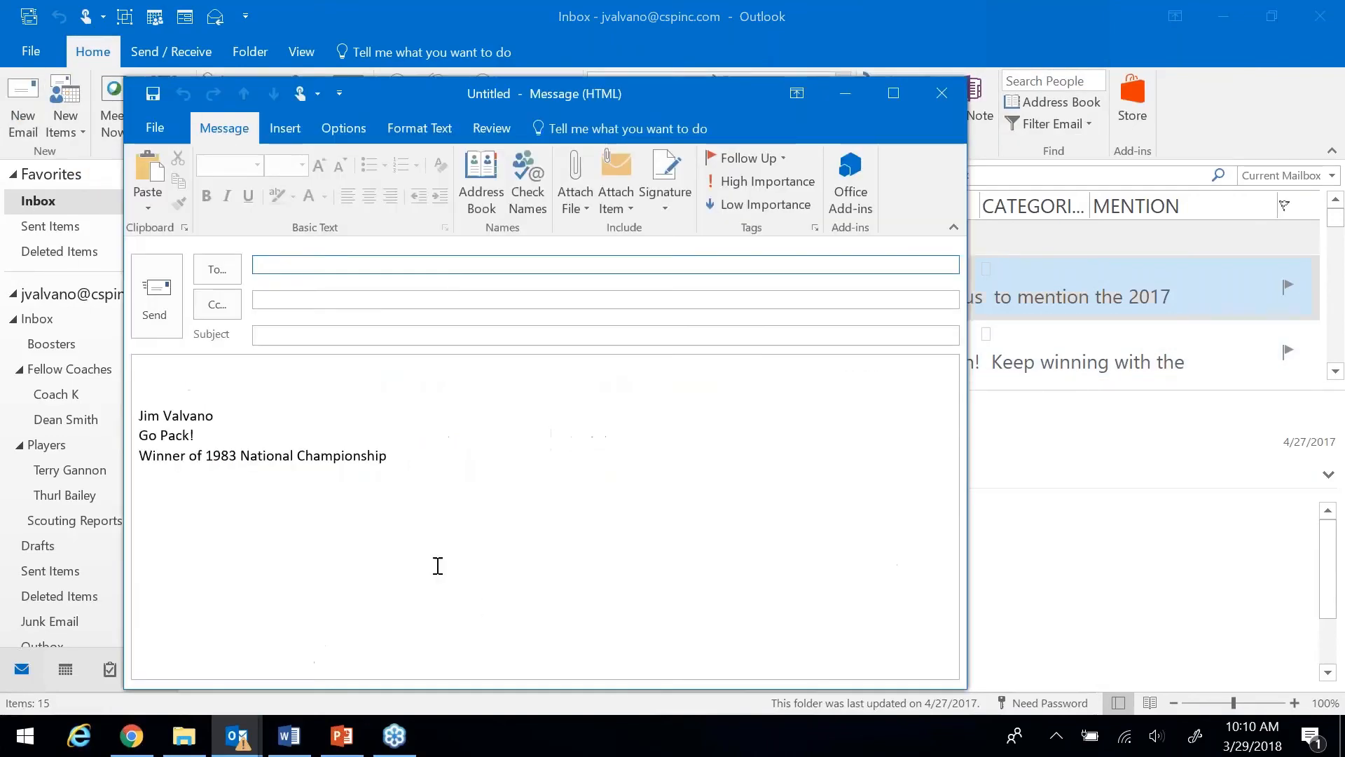
pyautogui.click(146, 370)
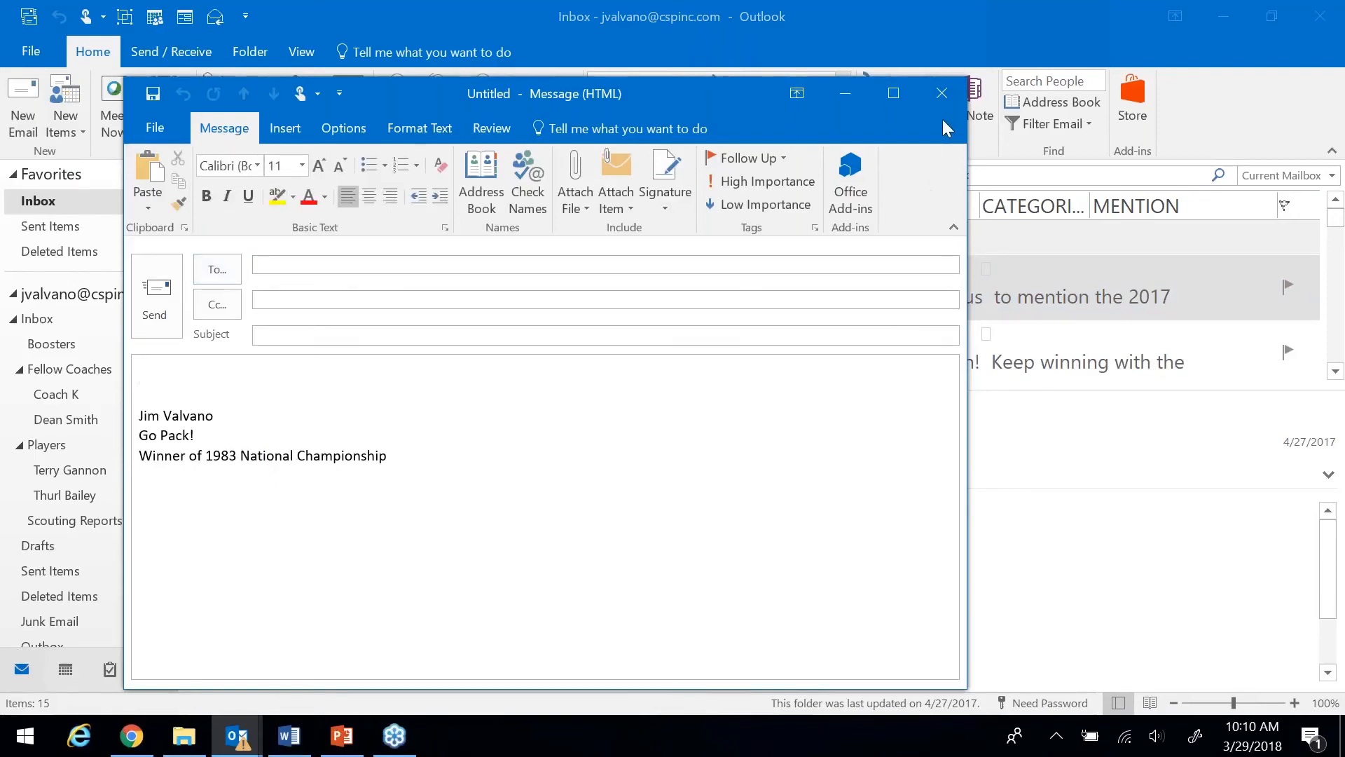
pyautogui.click(942, 93)
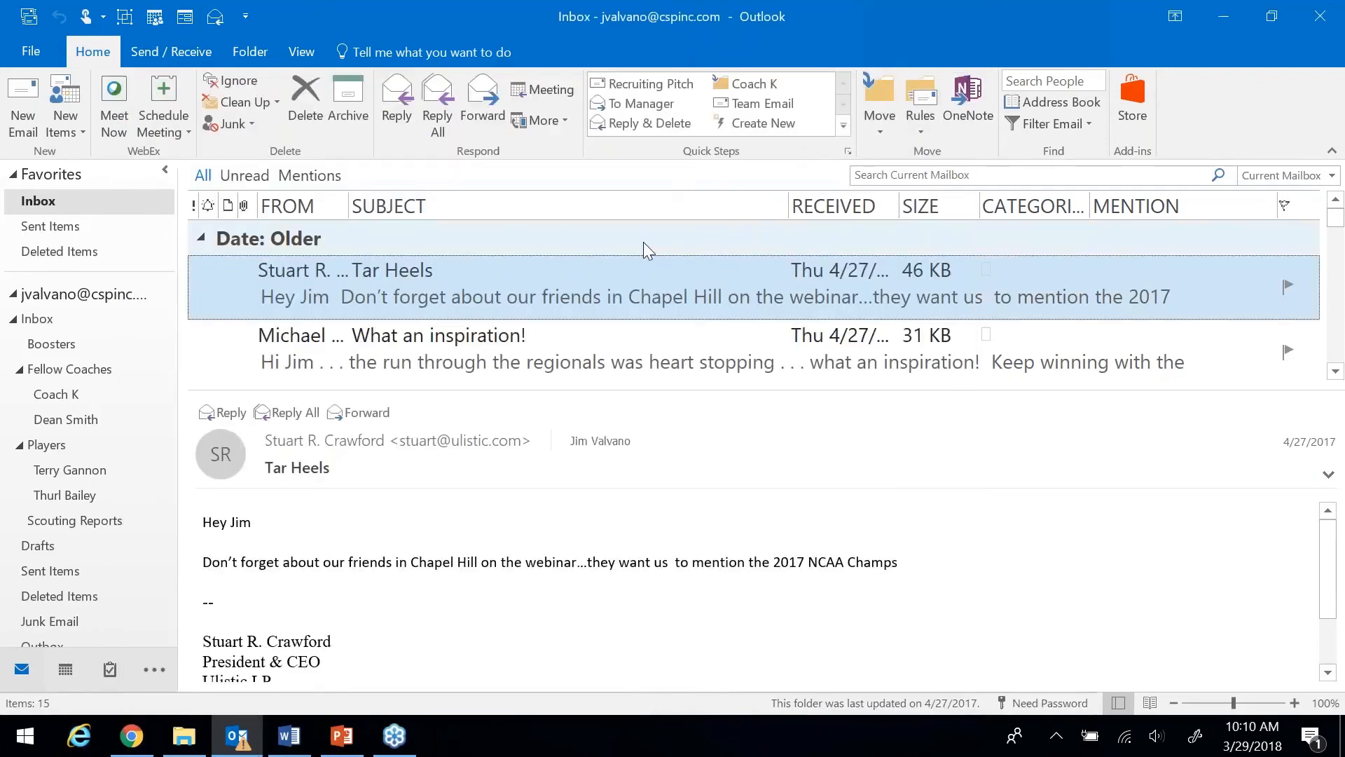
# Step: Open the Stationery and Fonts settings from the mail options
pyautogui.click(24, 52)
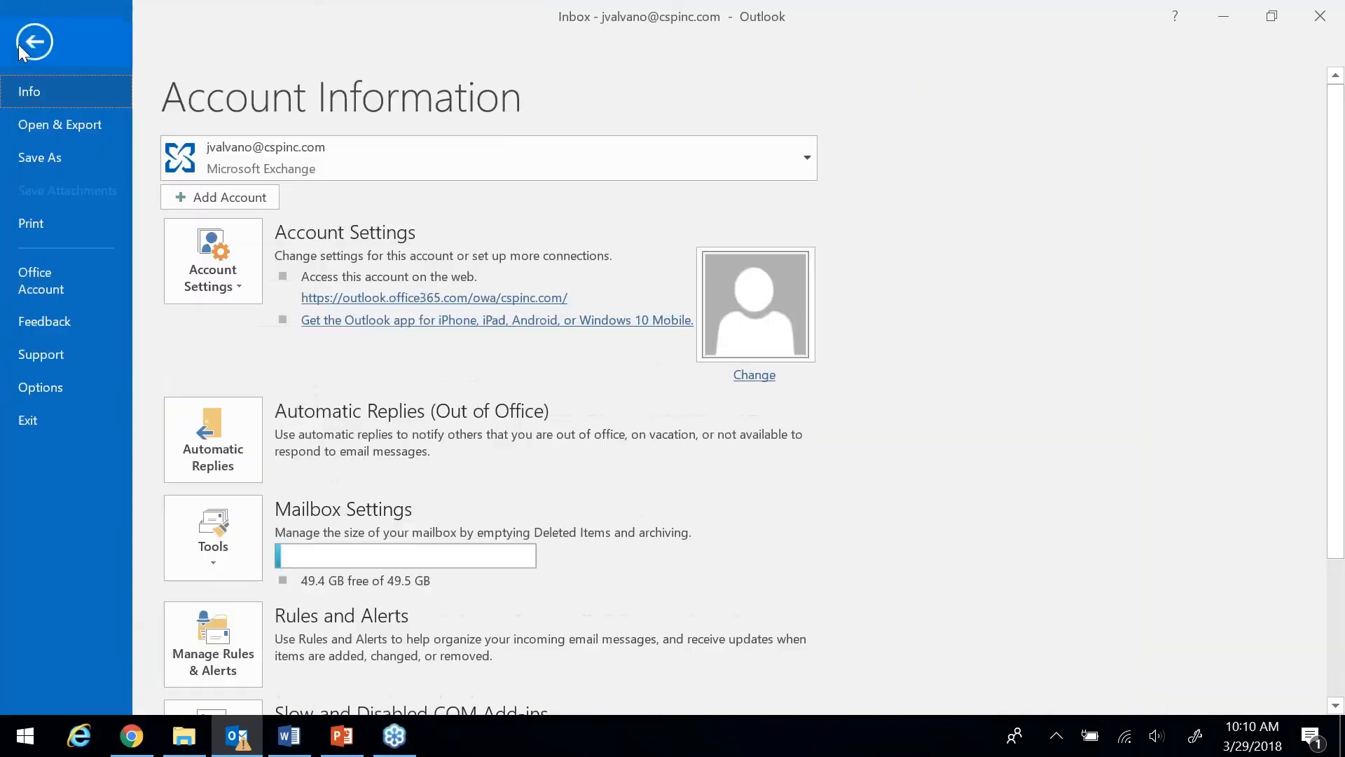
pyautogui.click(53, 387)
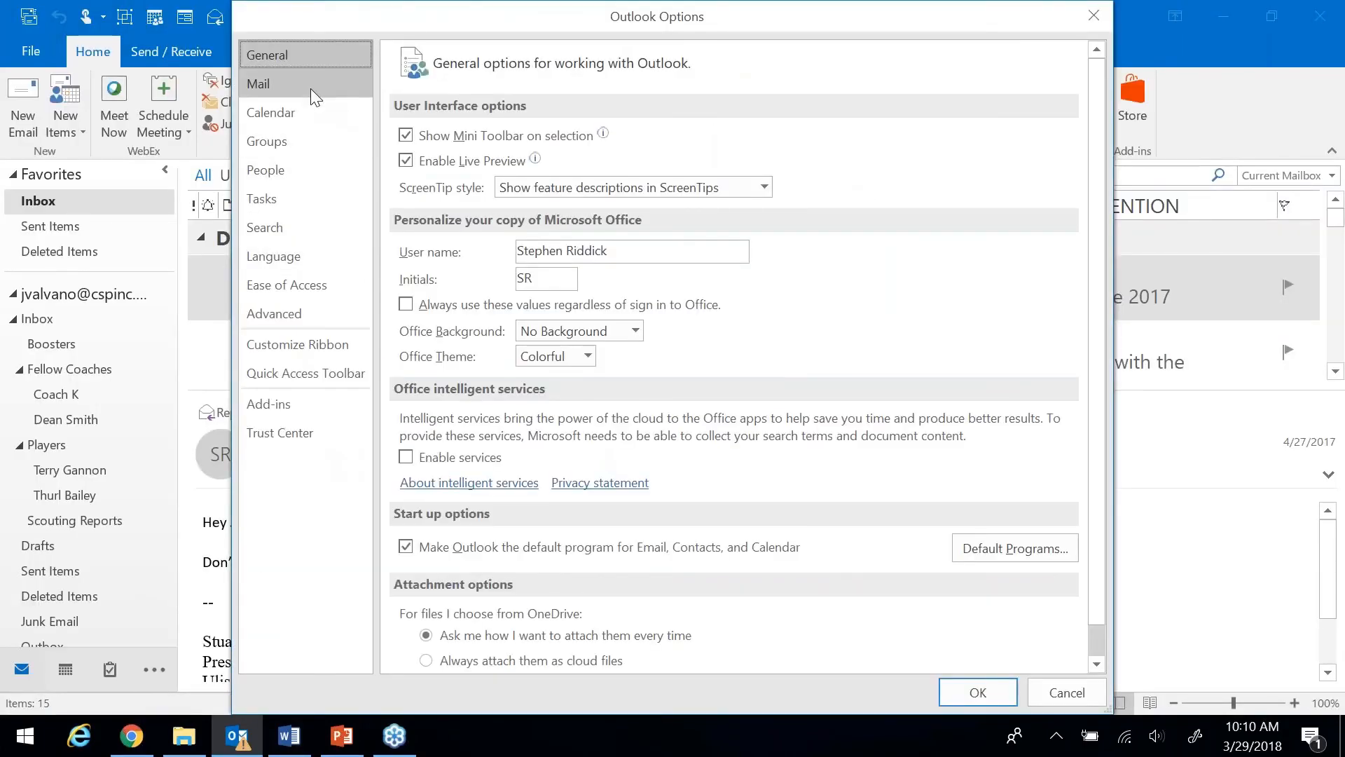
pyautogui.click(311, 91)
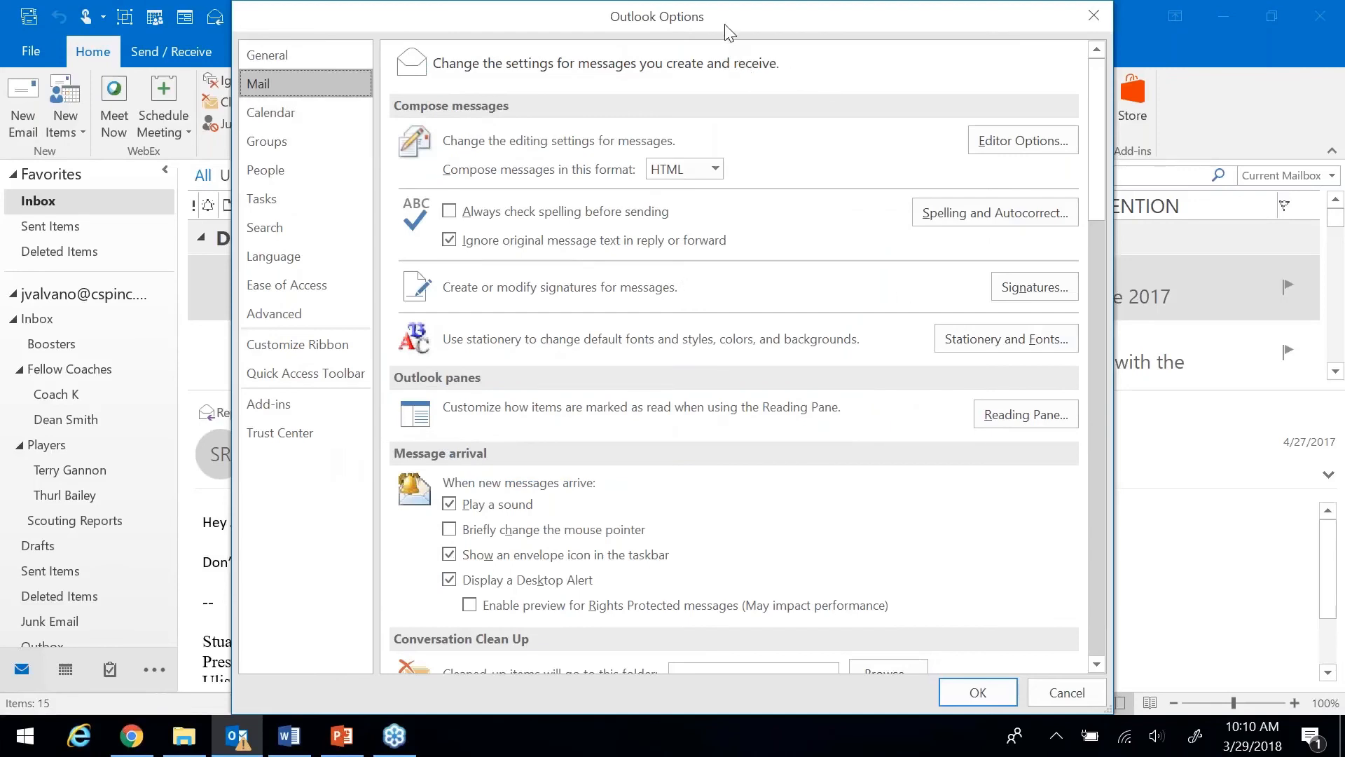
pyautogui.moveTo(716, 23); pyautogui.dragTo(629, 30)
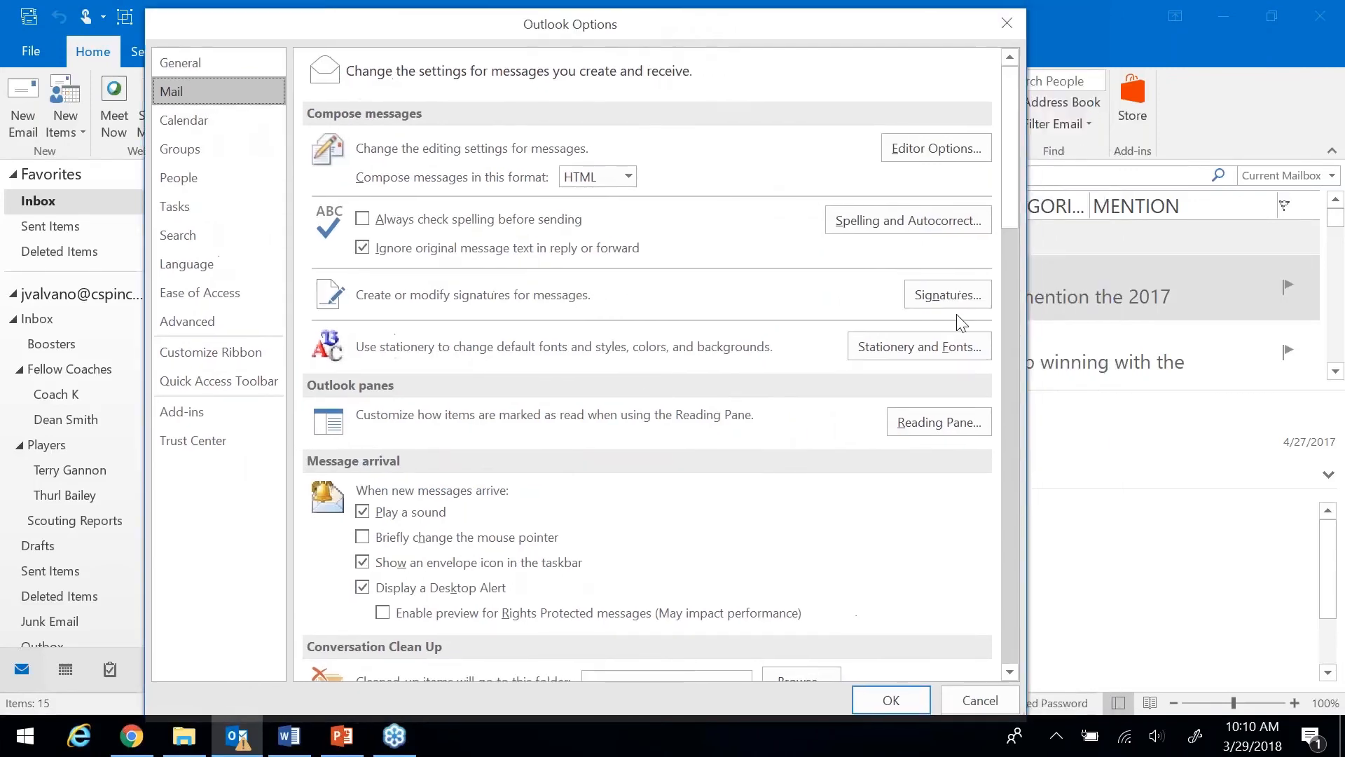
pyautogui.click(900, 351)
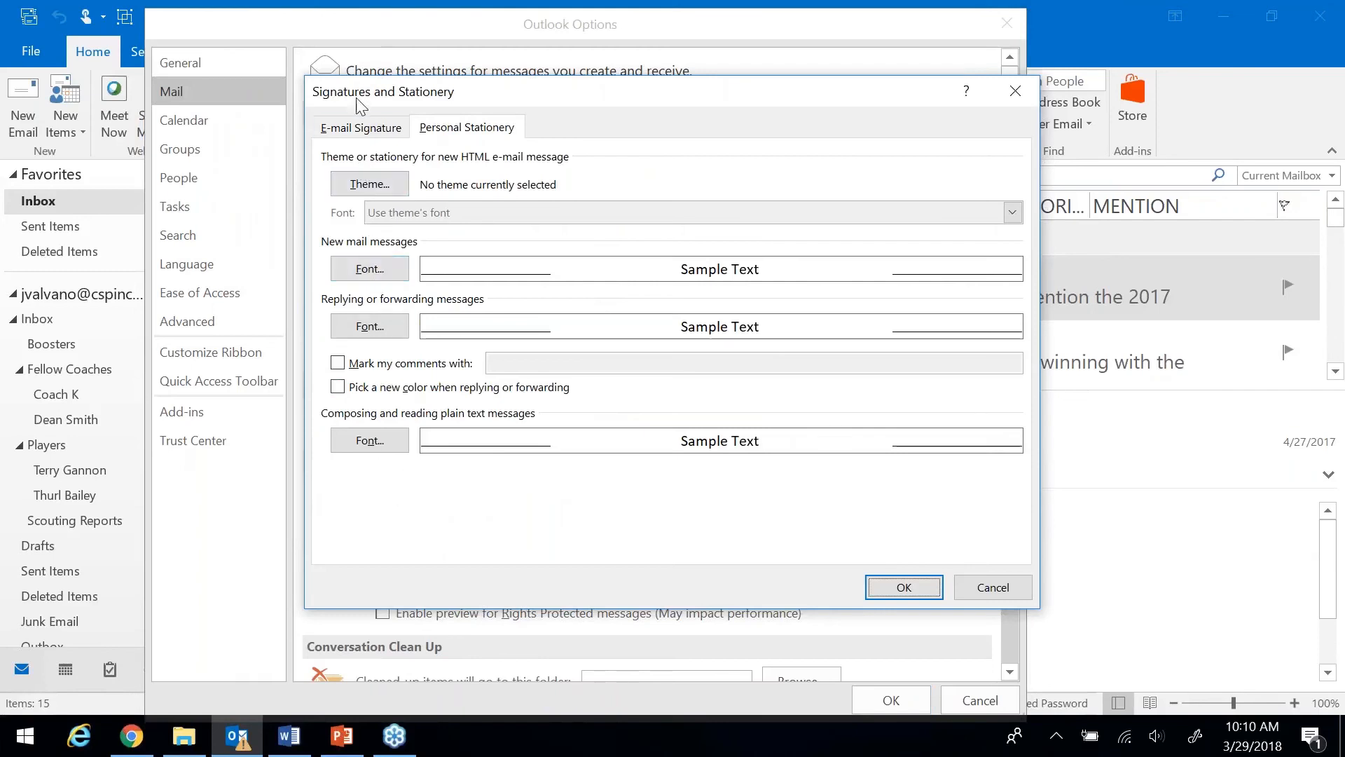
# Step: Set the default font size for new mail messages to 16
pyautogui.click(370, 270)
pyautogui.click(884, 262)
pyautogui.click(884, 263)
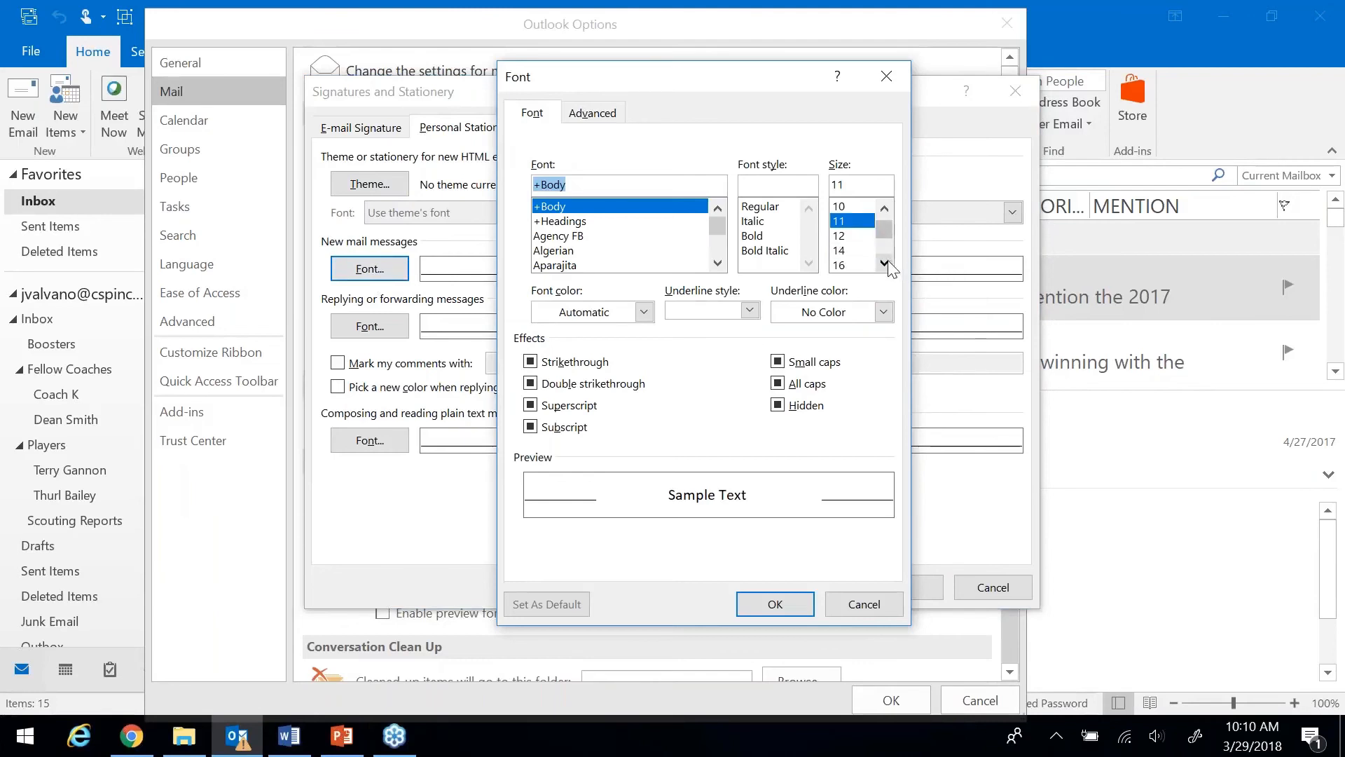
pyautogui.click(851, 265)
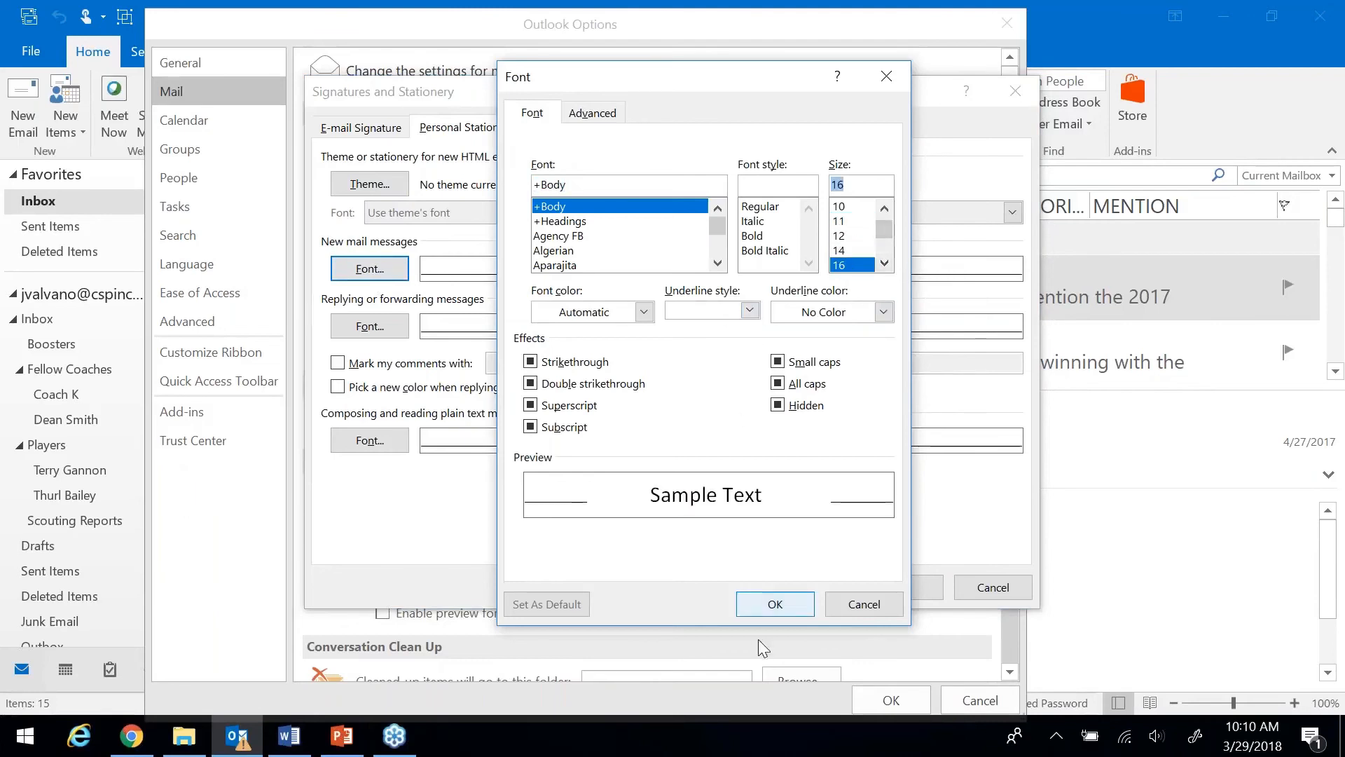
pyautogui.click(775, 604)
# Step: Set the default font size for replying to or forwarding messages to 16
pyautogui.click(377, 330)
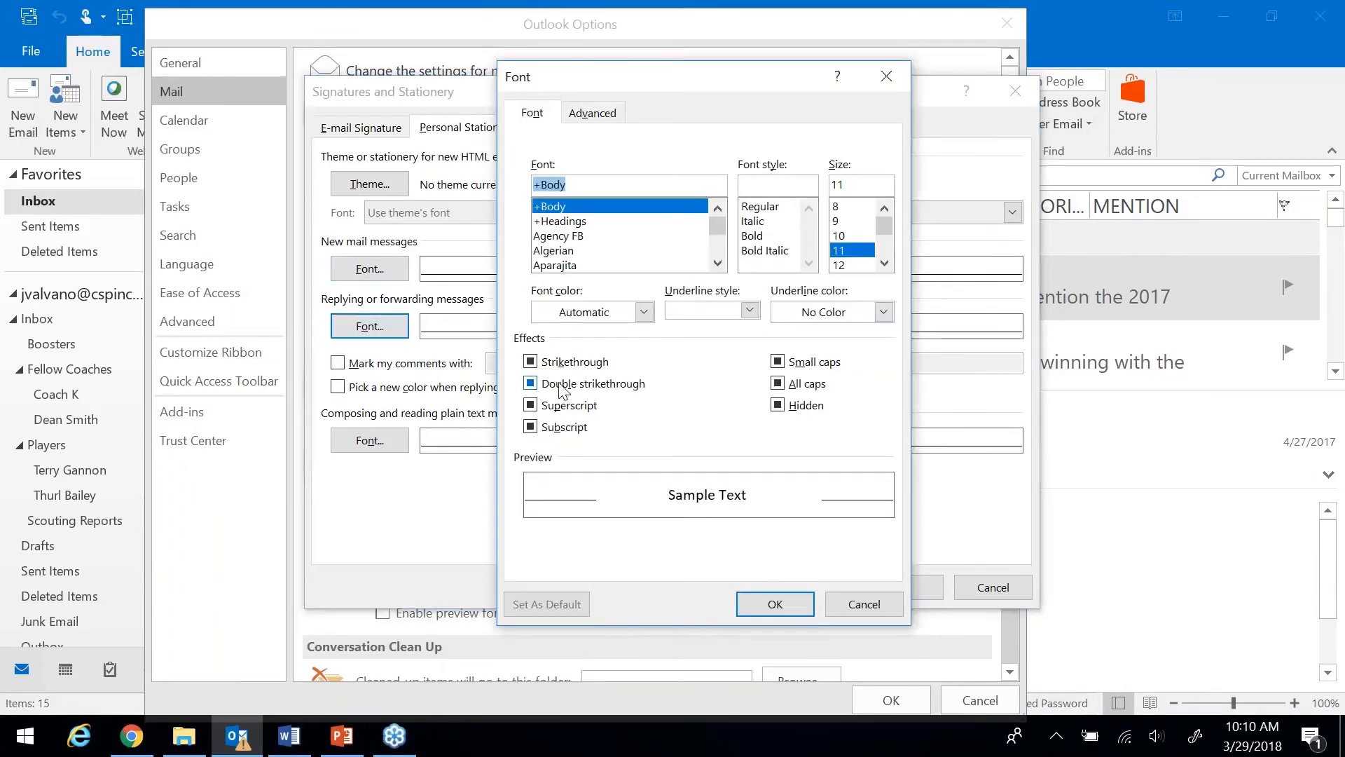
pyautogui.click(884, 262)
pyautogui.click(884, 262)
pyautogui.click(884, 262)
pyautogui.click(862, 265)
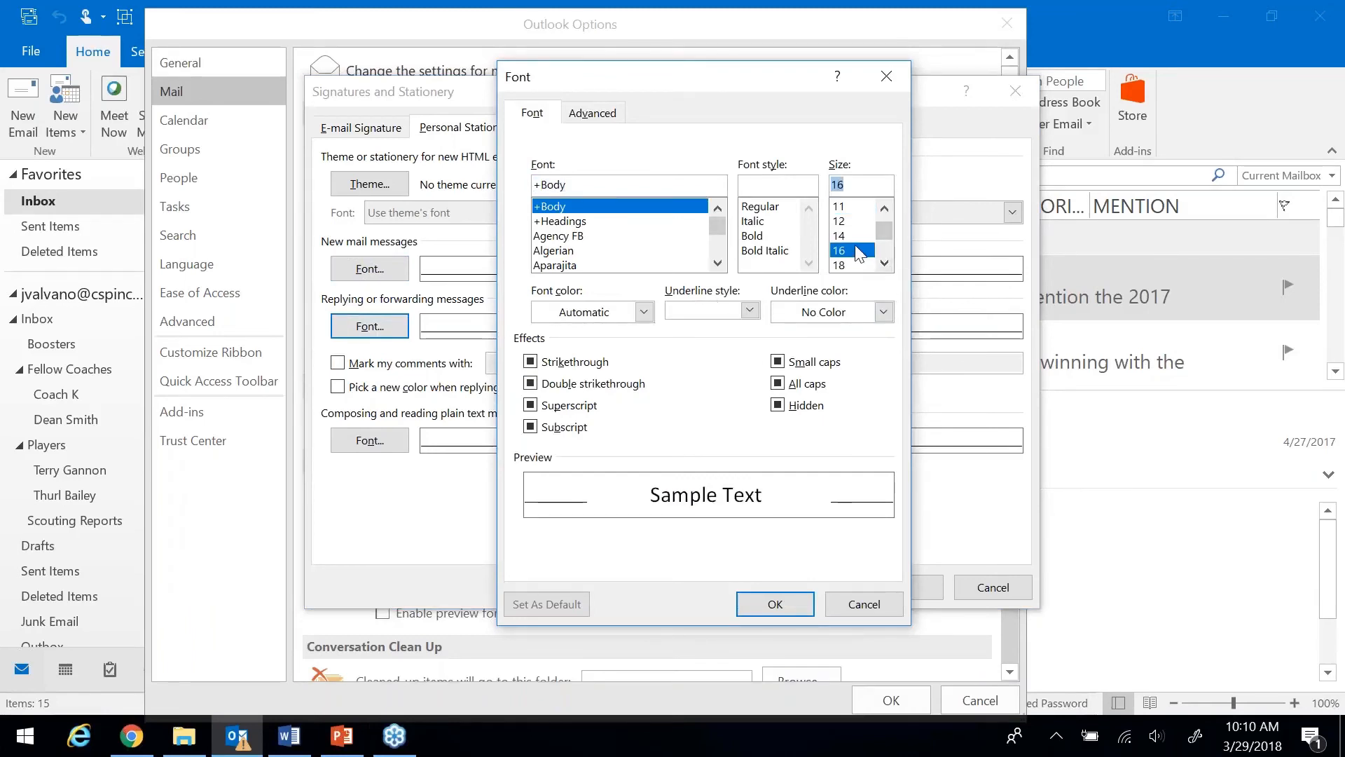
pyautogui.click(776, 604)
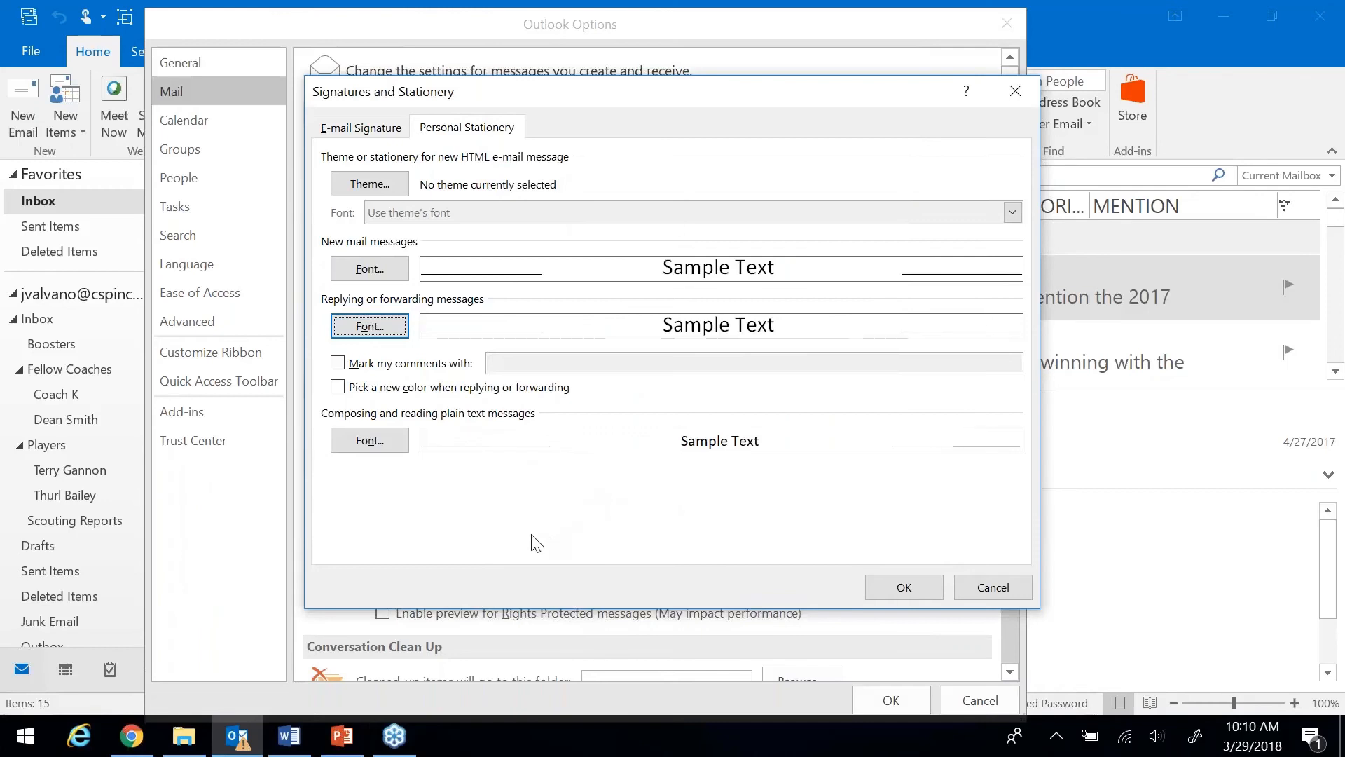
# Step: Set the font size for composing and reading plain text messages to 16 and apply all the mail options
pyautogui.click(370, 441)
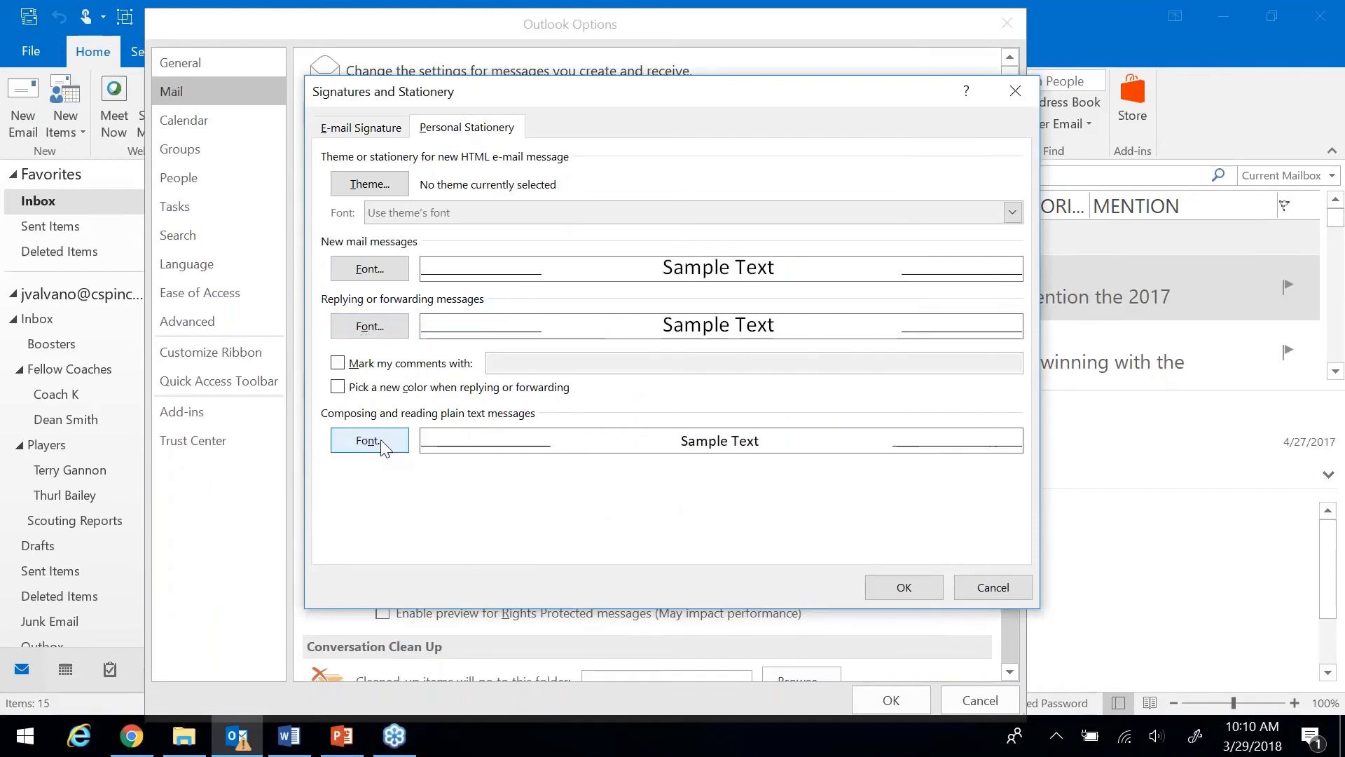
pyautogui.click(884, 264)
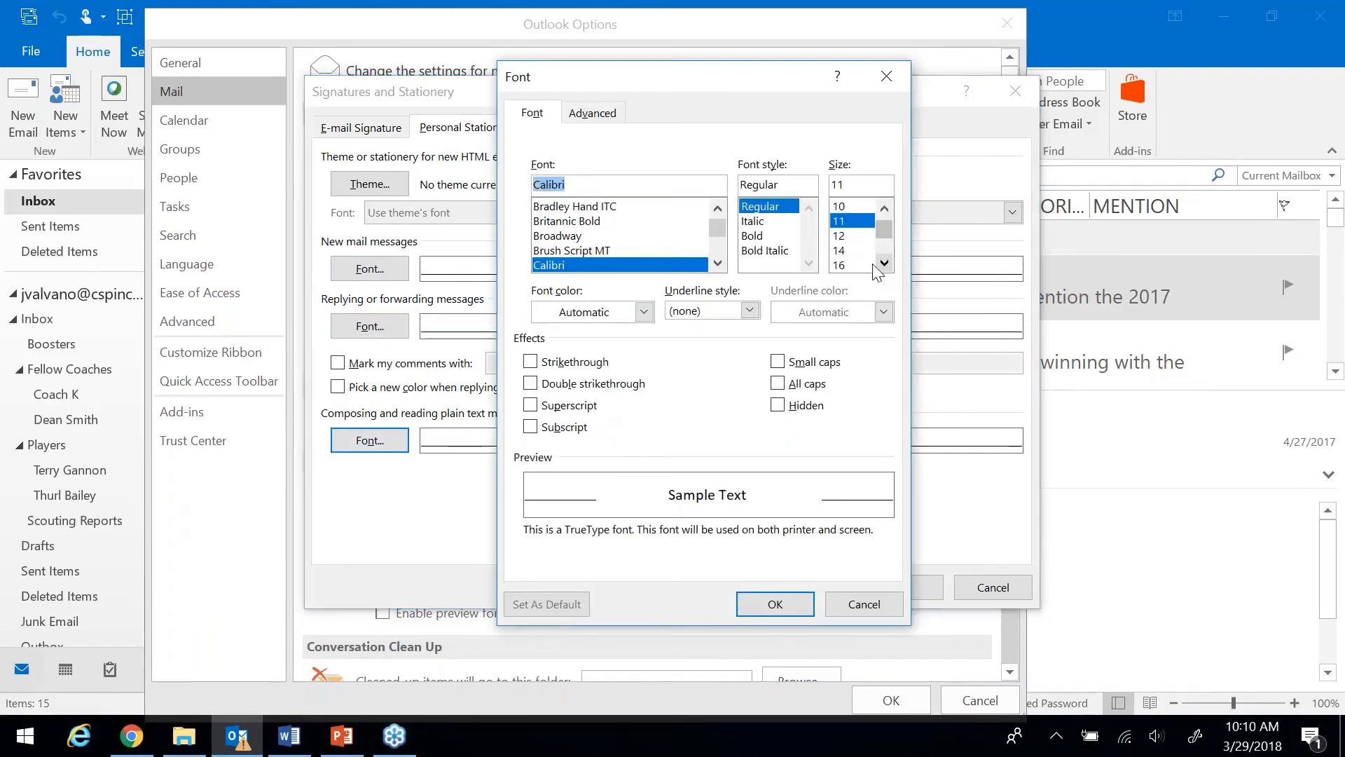
pyautogui.click(847, 265)
pyautogui.click(776, 603)
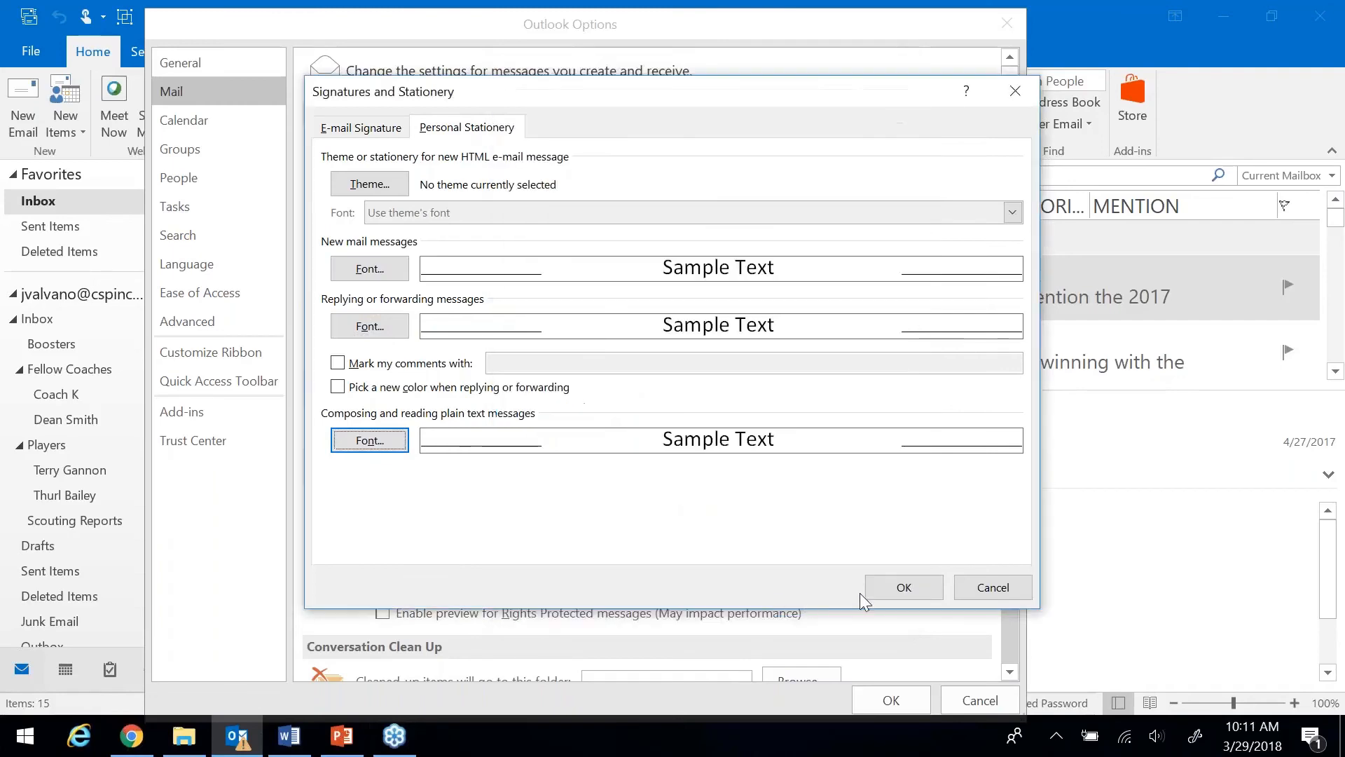
pyautogui.click(876, 592)
pyautogui.click(888, 701)
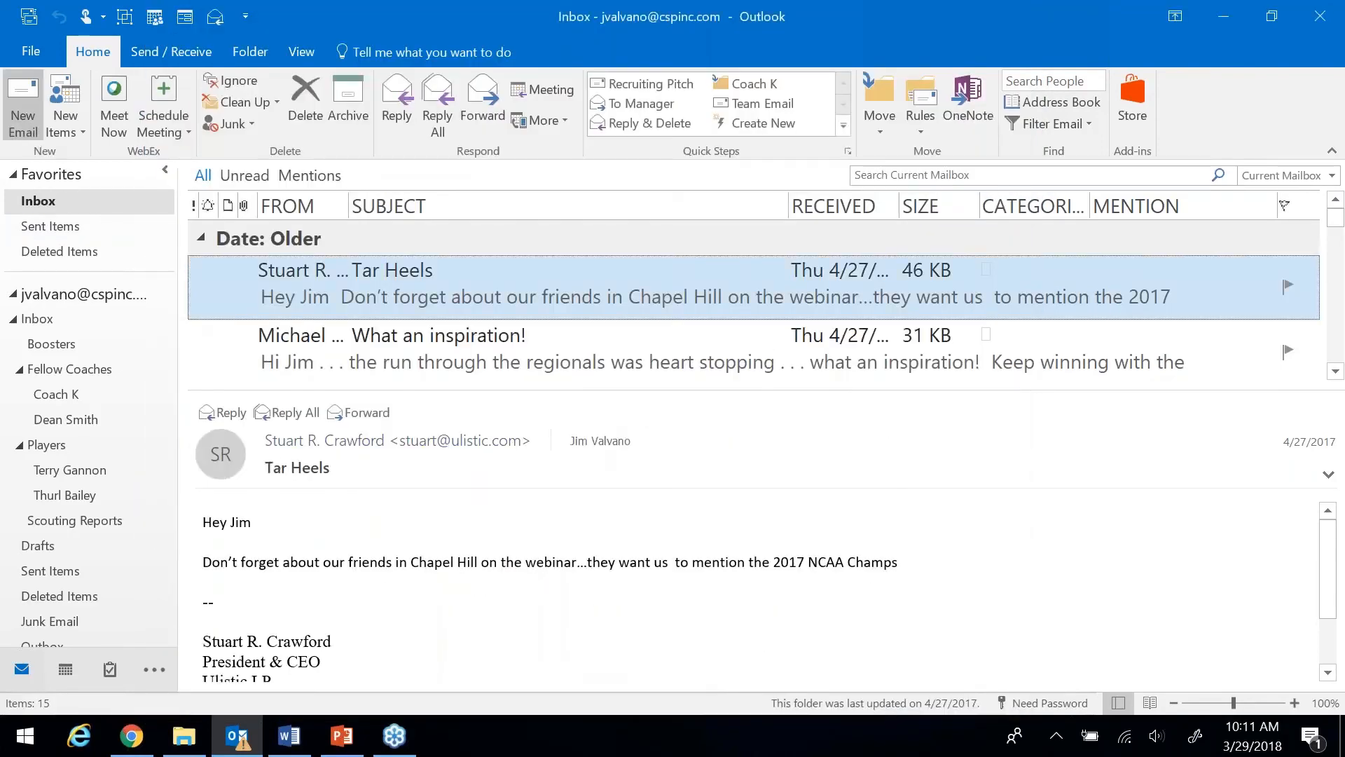
# Step: Check the default font in a new email by entering "afea" in the body, and close the message without saving
pyautogui.click(30, 126)
pyautogui.click(220, 366)
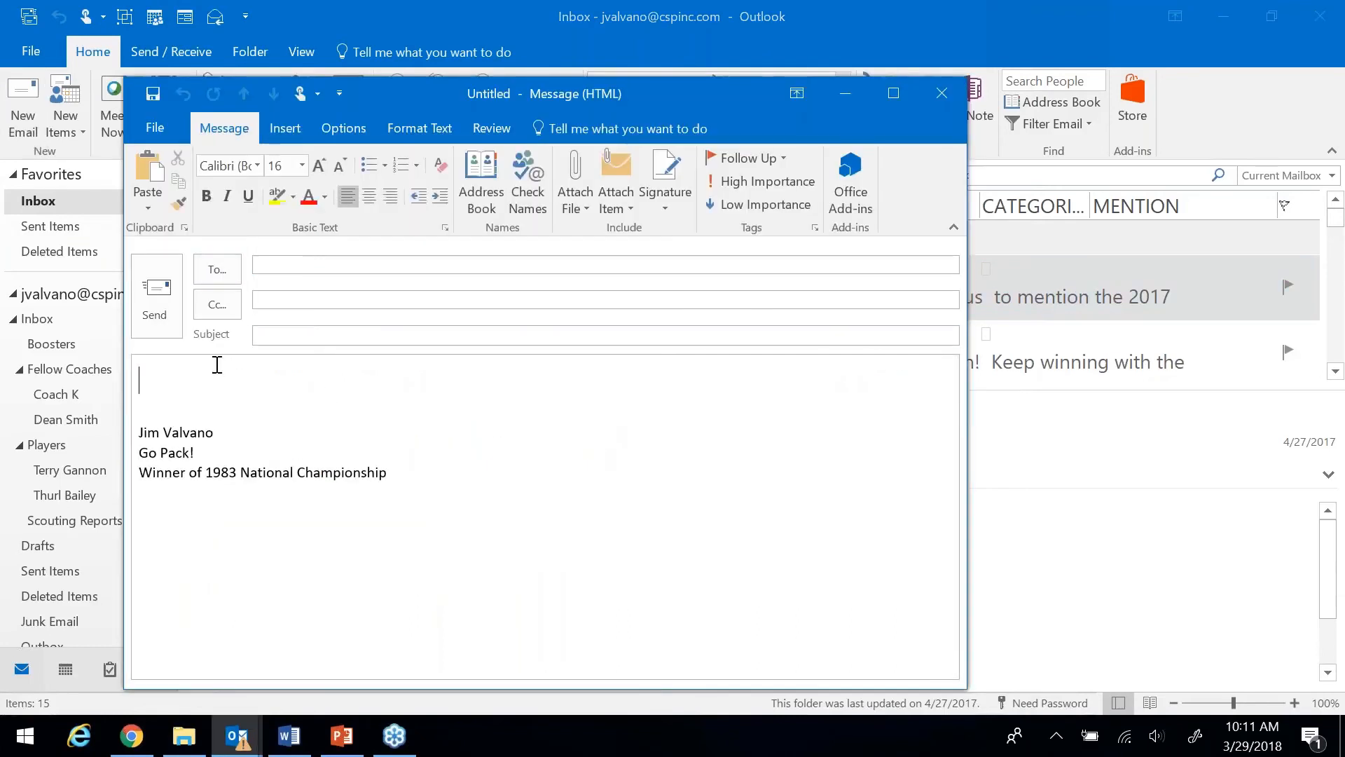
pyautogui.write('afea')
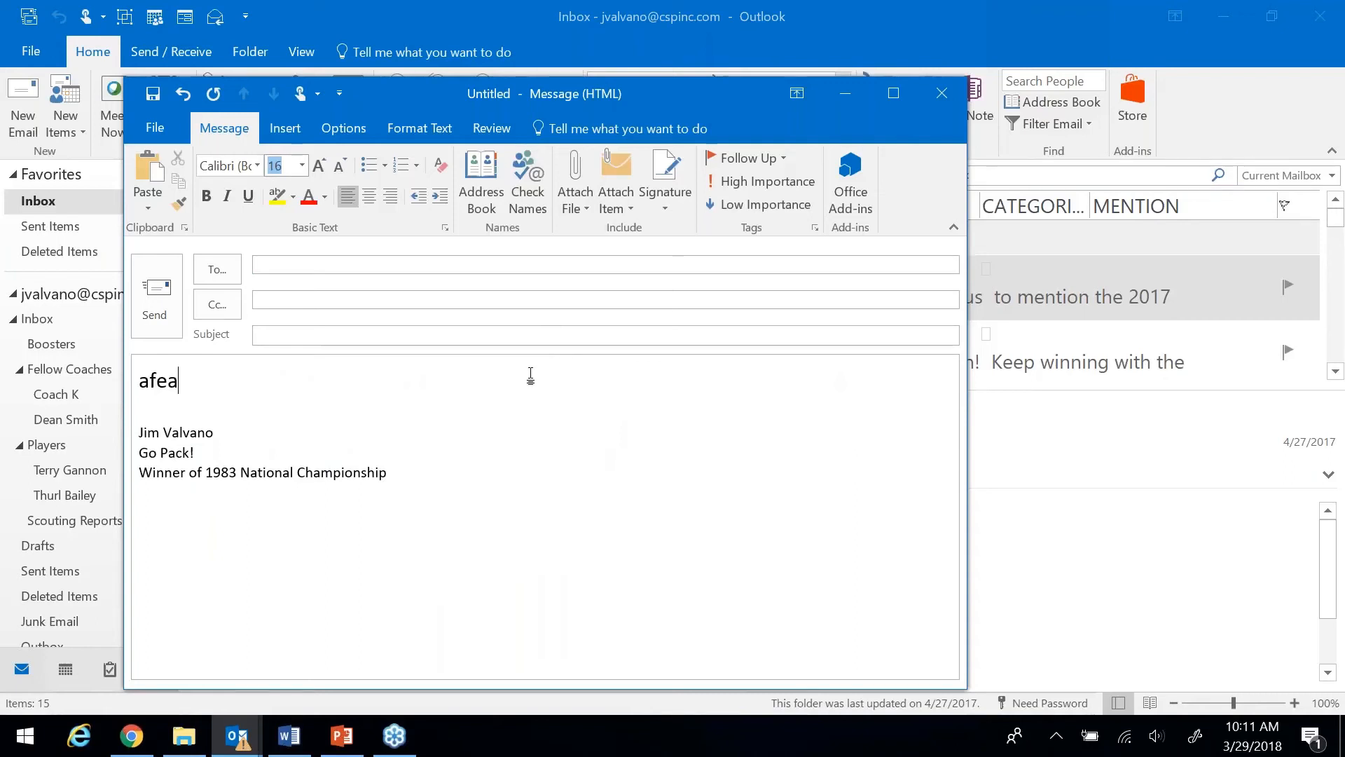
pyautogui.press('BackSpace')
pyautogui.click(941, 93)
pyautogui.click(681, 428)
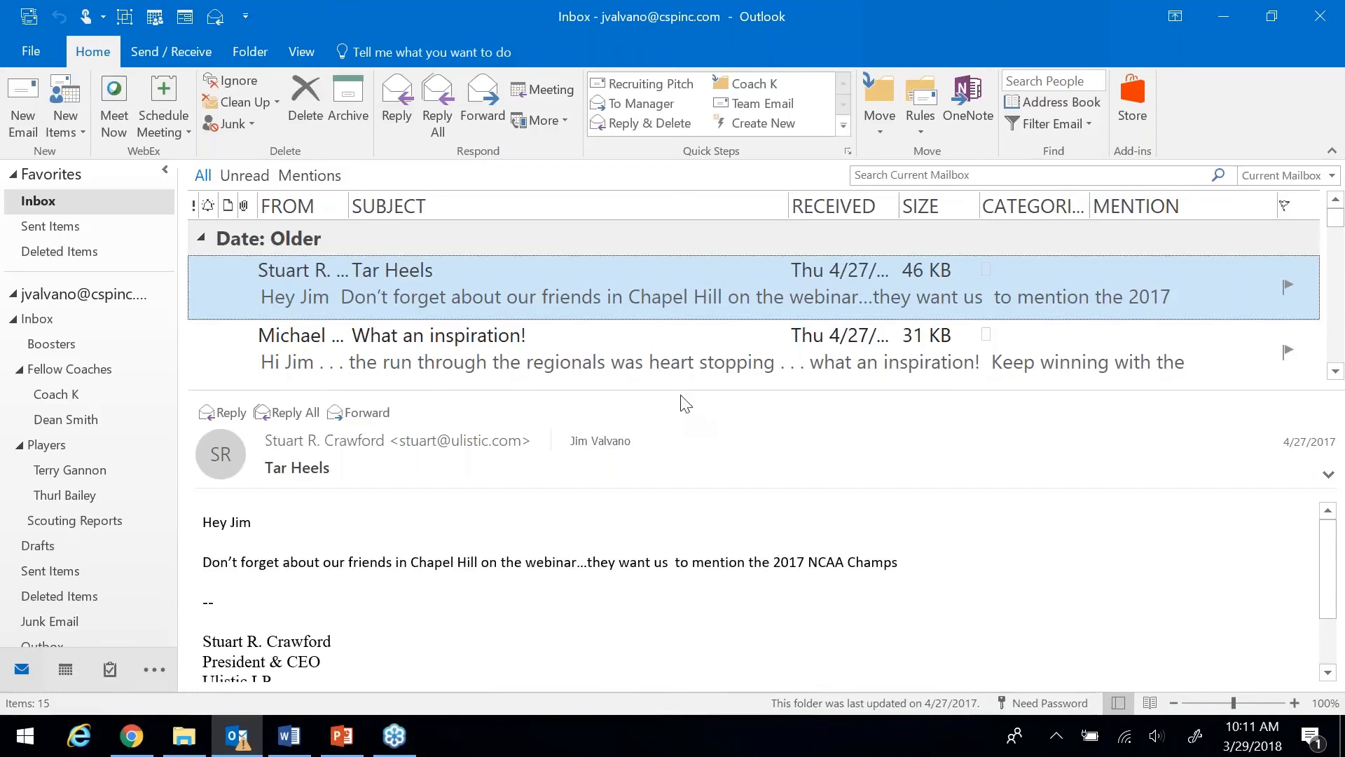
pyautogui.rightClick(485, 282)
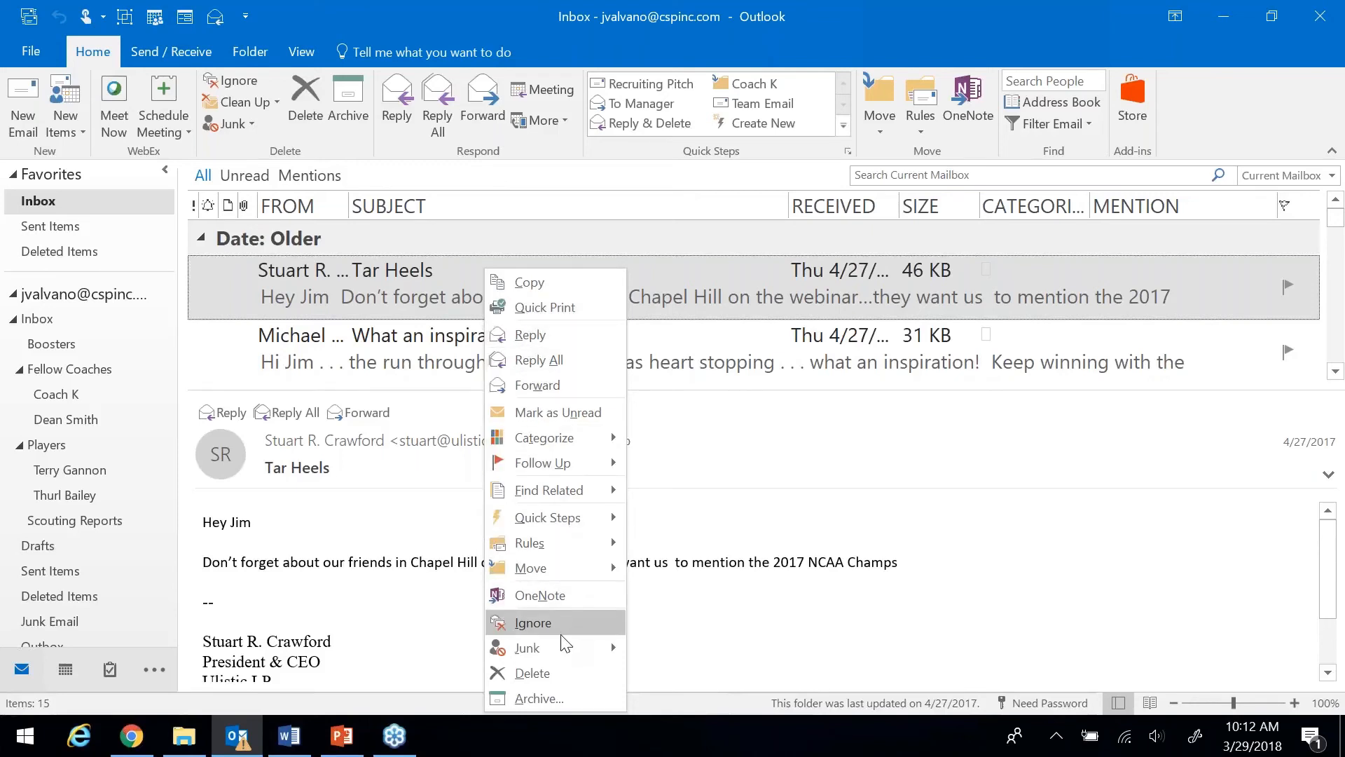
pyautogui.rightClick(391, 273)
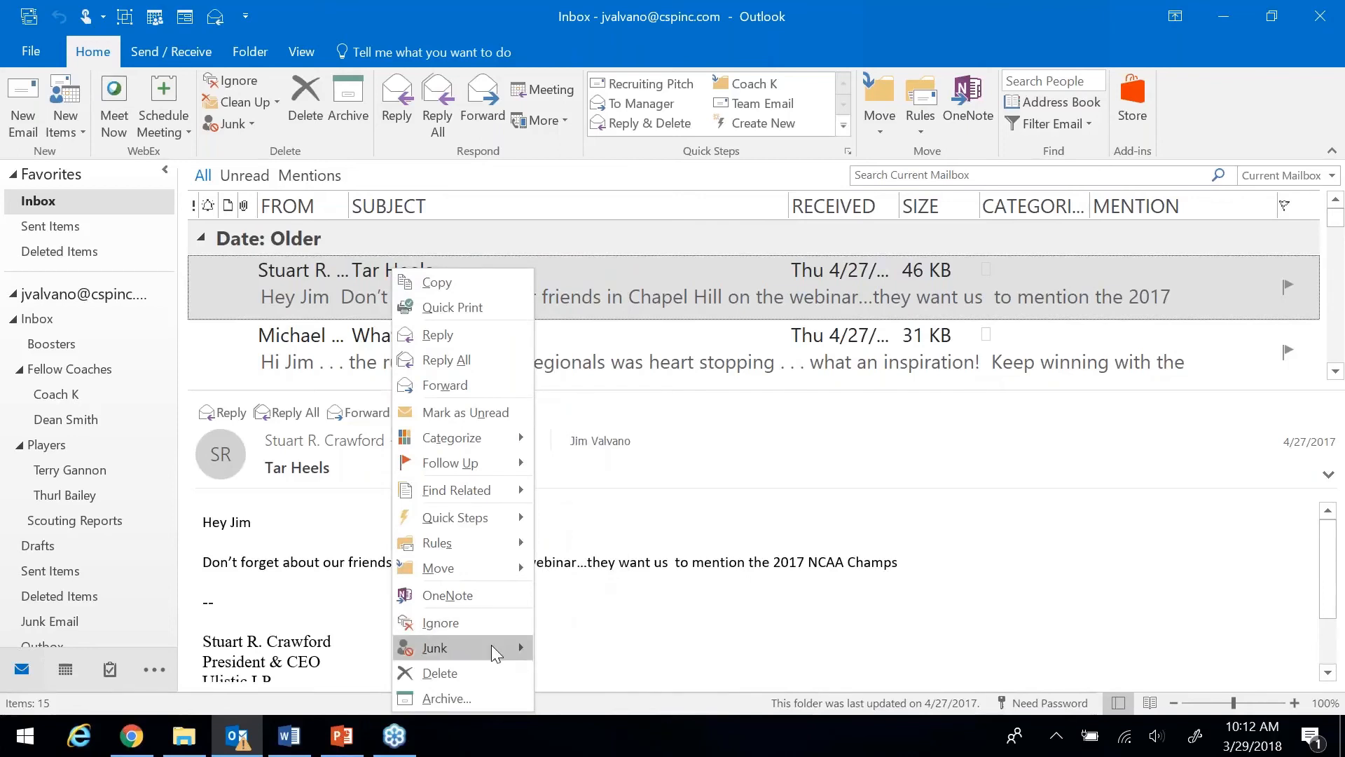
pyautogui.moveTo(485, 645)
pyautogui.click(610, 295)
# Step: Block the sender of the "Tar Heels" message as junk and acknowledge the notice
pyautogui.rightClick(561, 277)
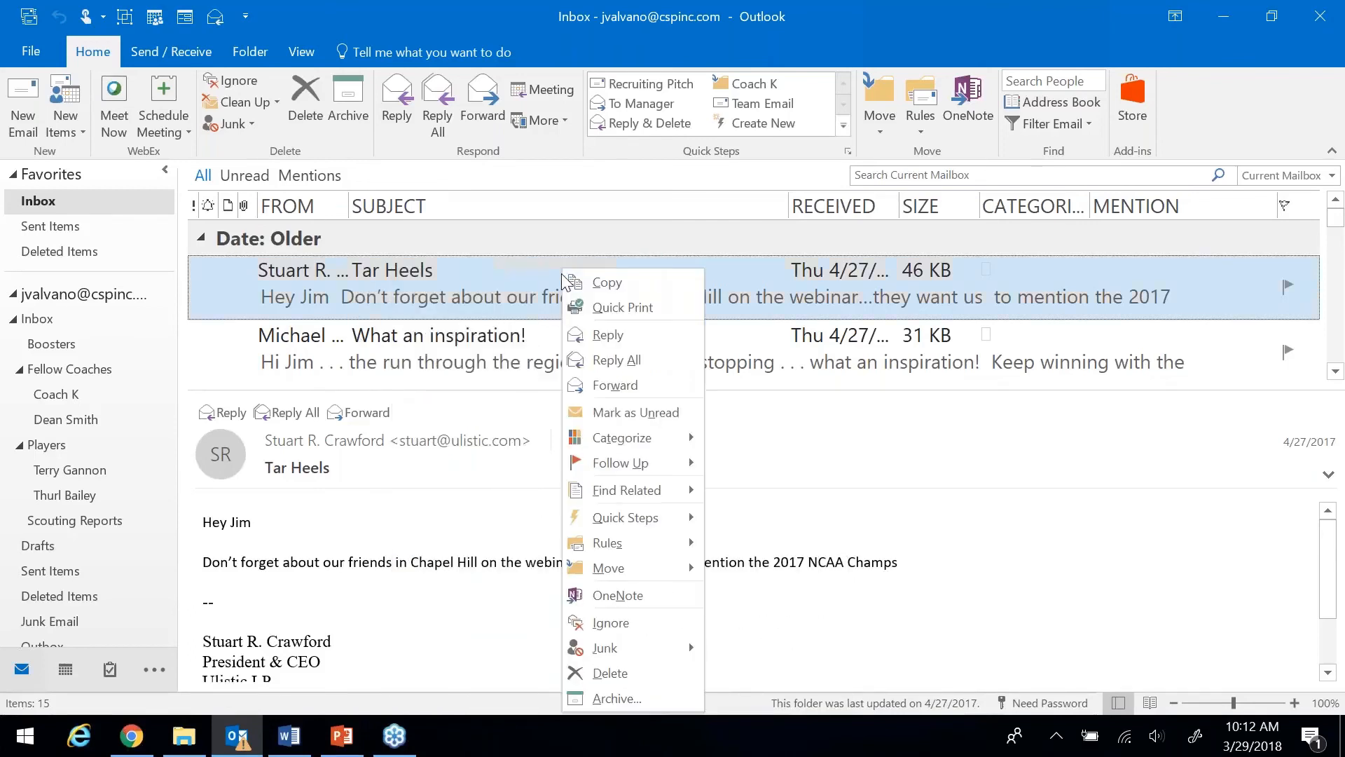
pyautogui.press('j')
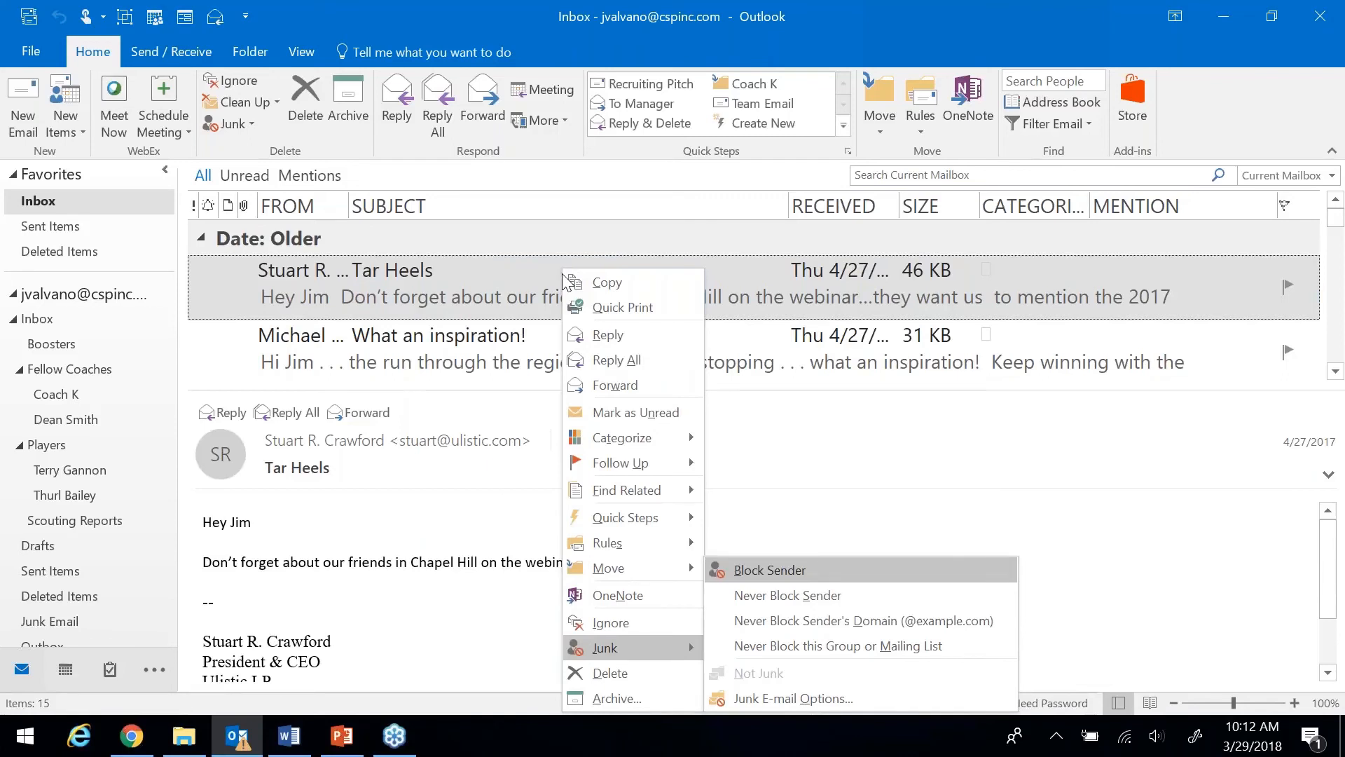
pyautogui.press('Return')
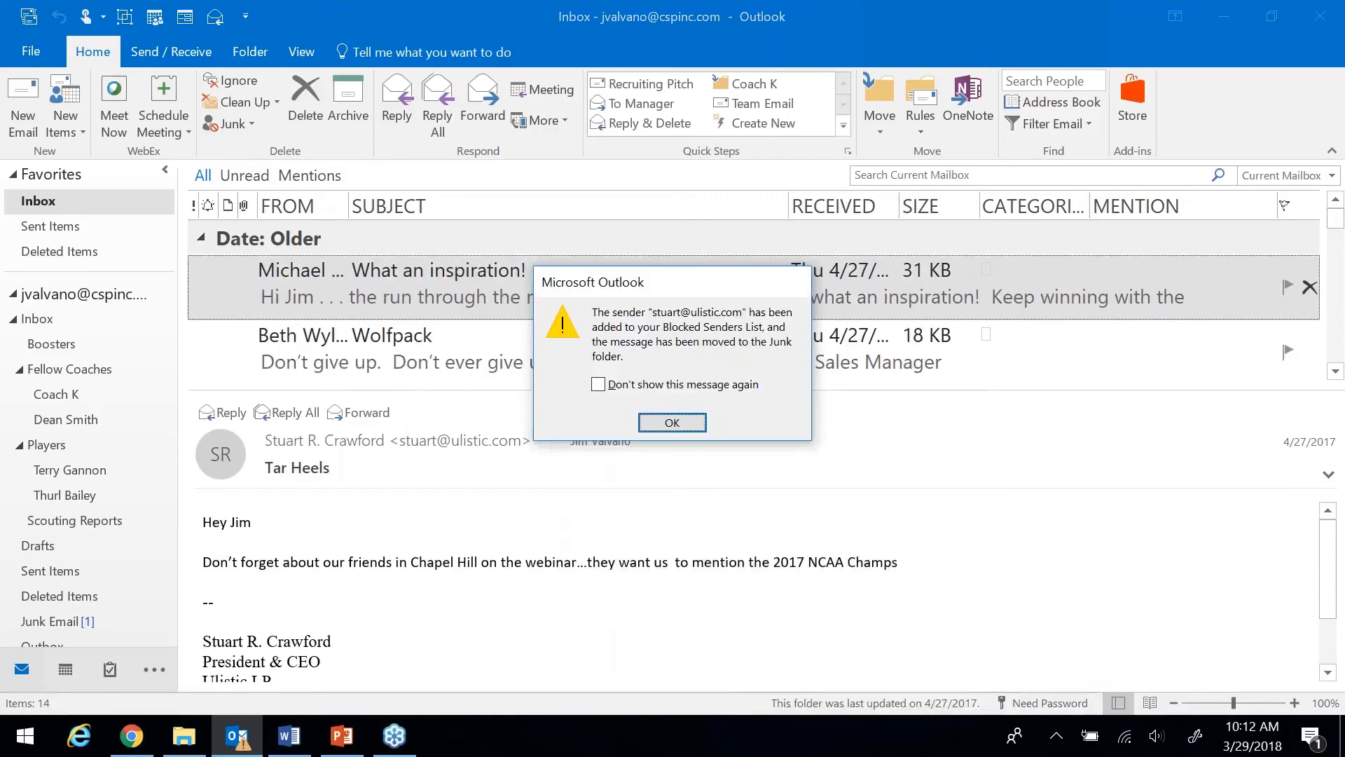
pyautogui.click(672, 423)
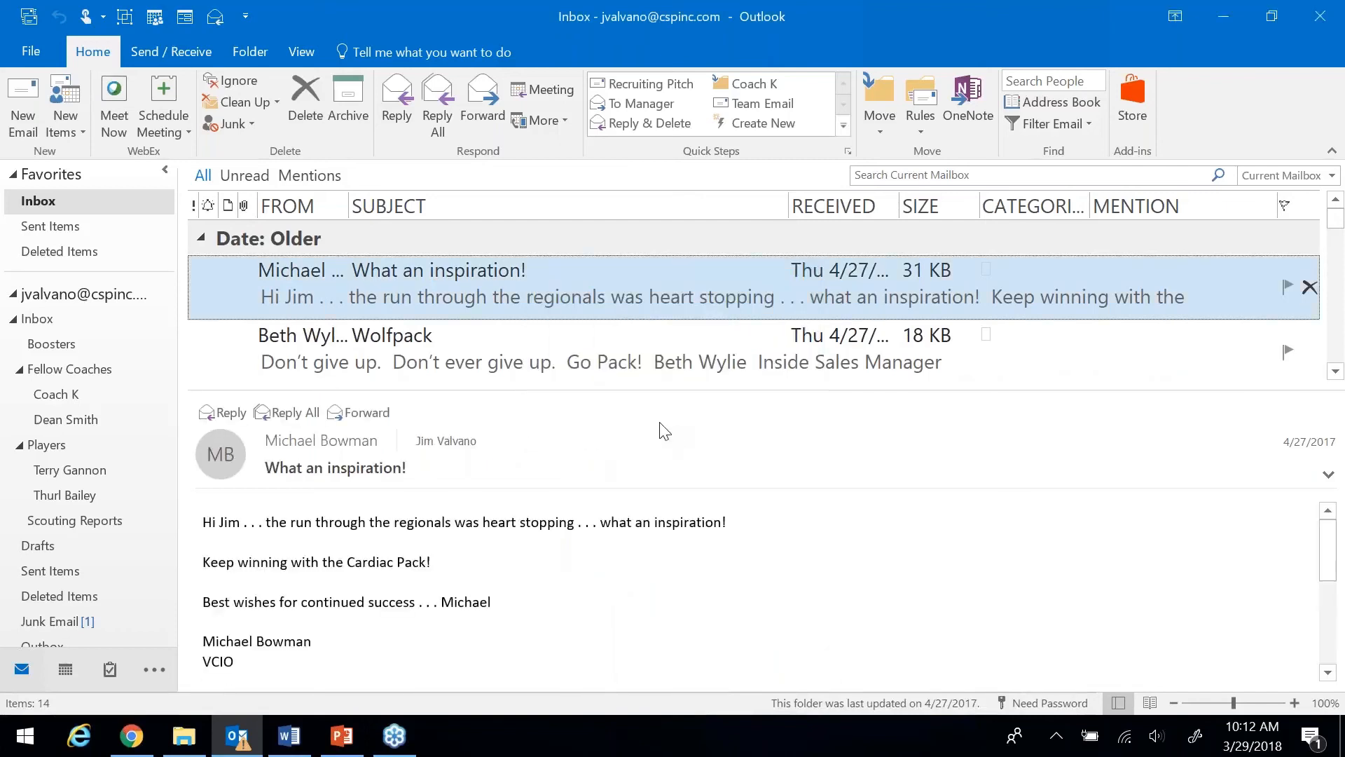
# Step: Examine the junk options for the "What an inspiration!" message and leave them without blocking its sender
pyautogui.rightClick(411, 289)
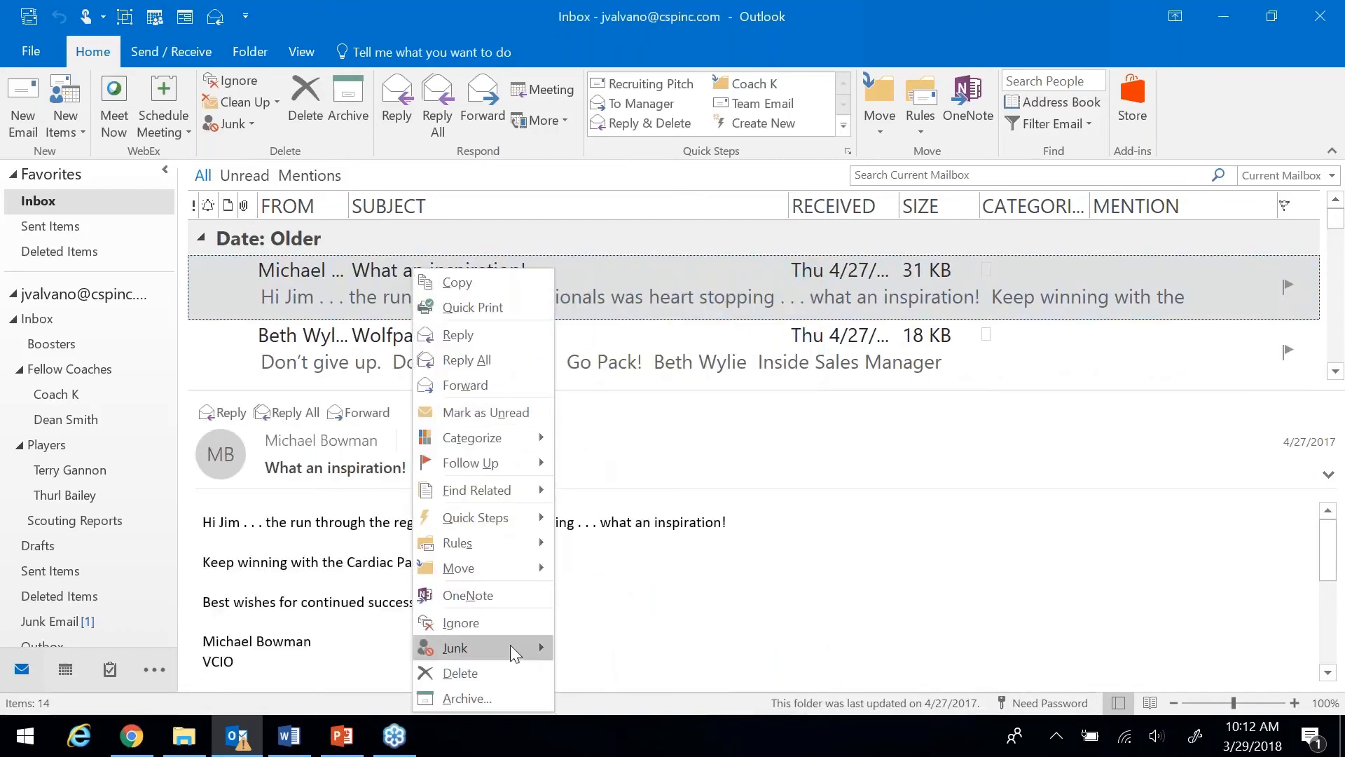
pyautogui.moveTo(551, 644)
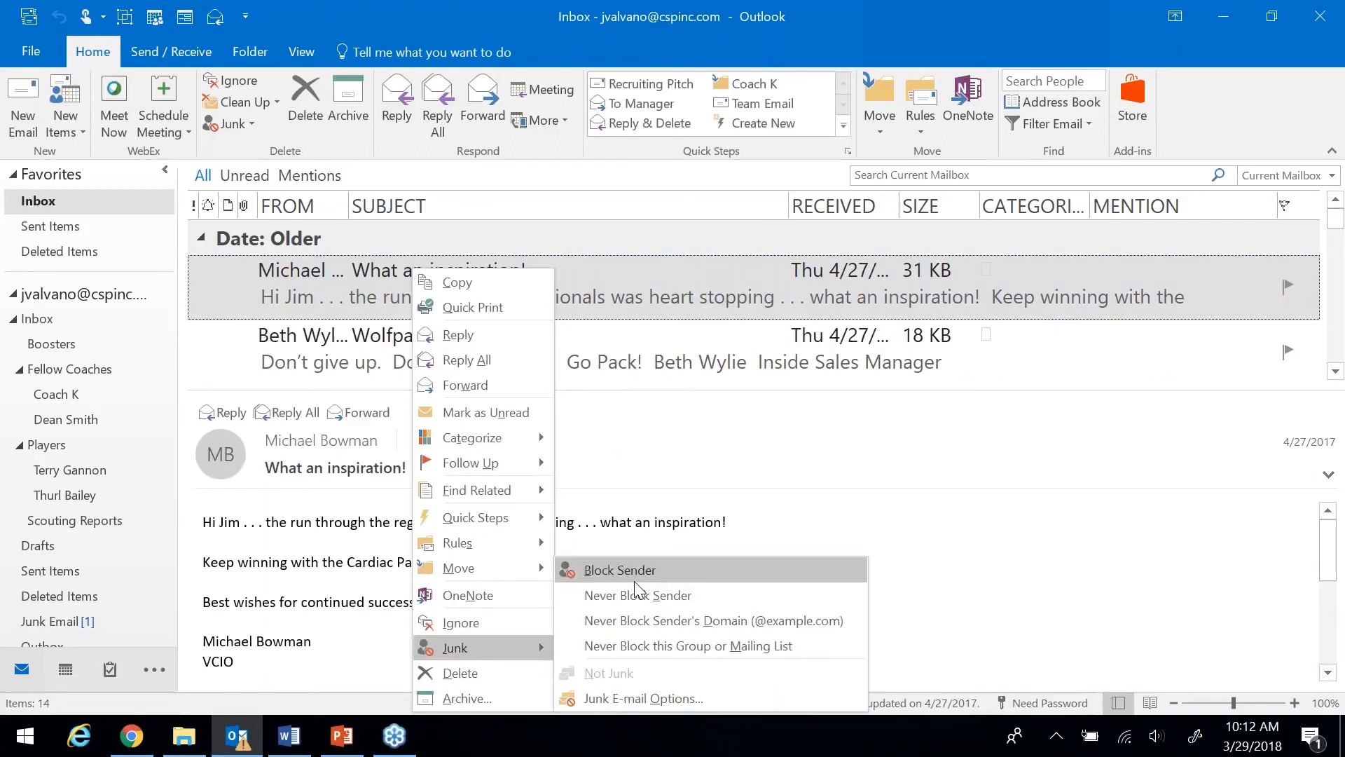
pyautogui.click(643, 290)
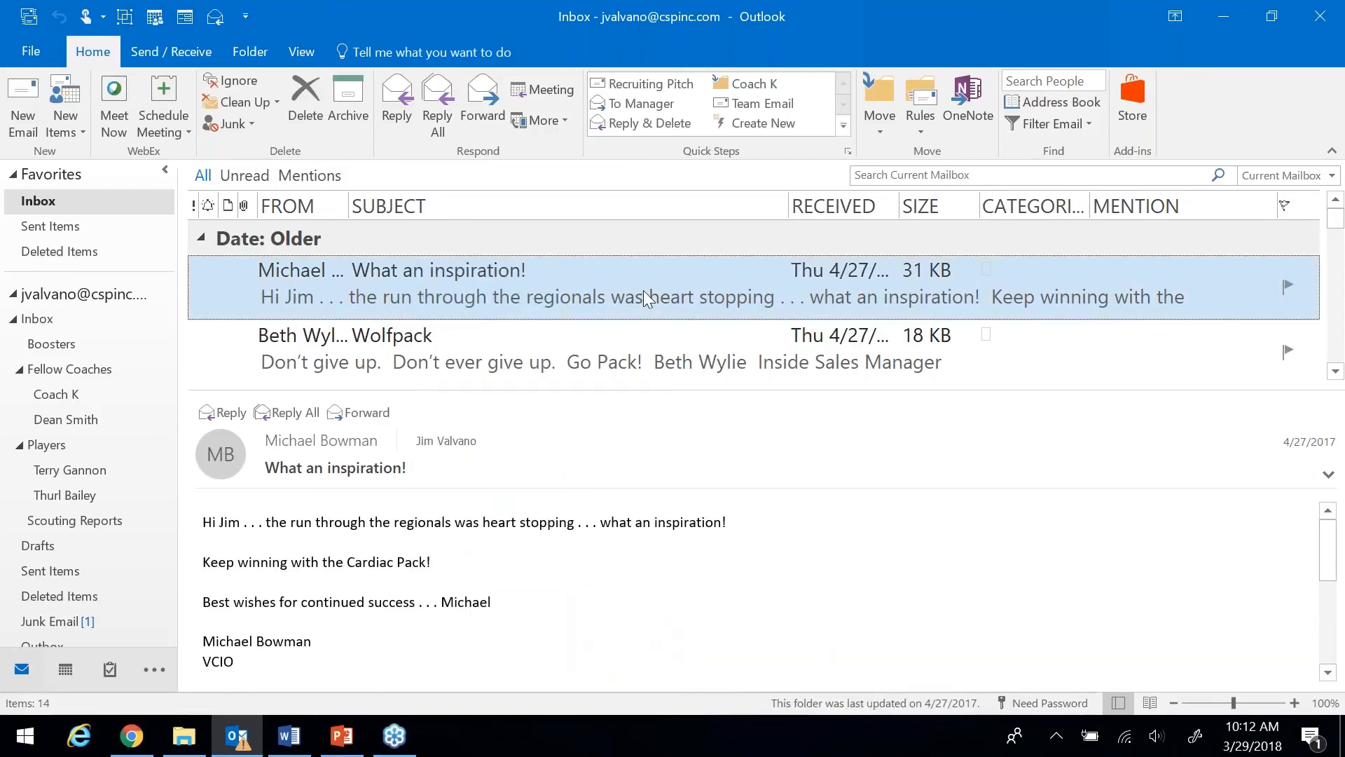
pyautogui.click(1032, 82)
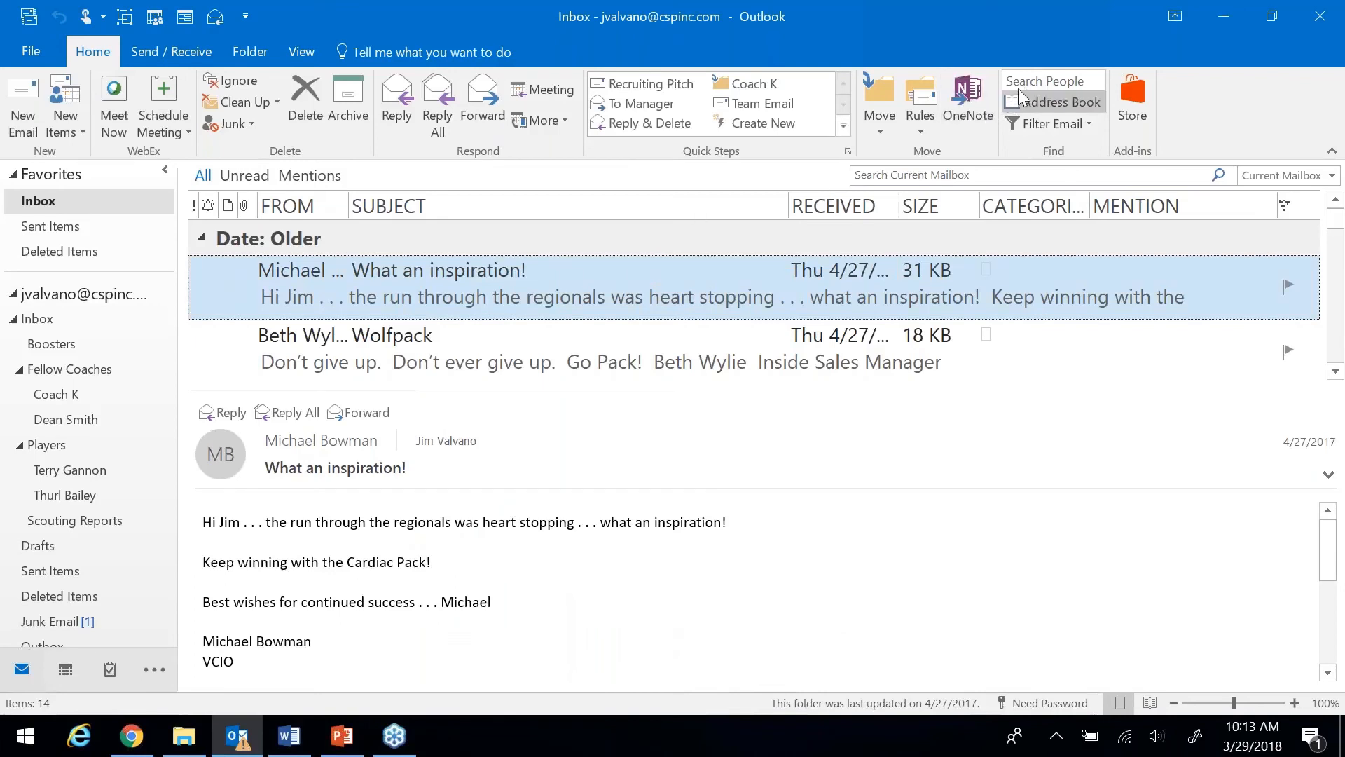
pyautogui.click(1077, 83)
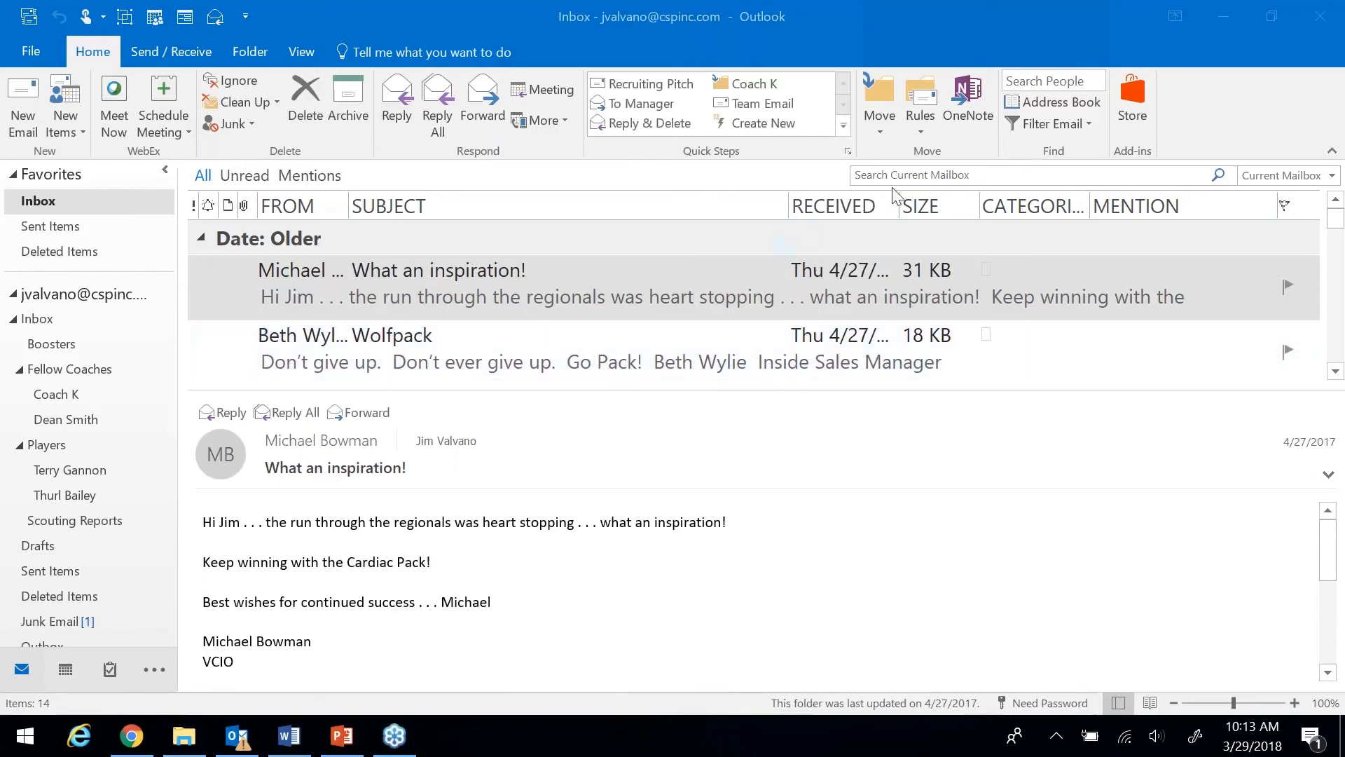
pyautogui.click(920, 177)
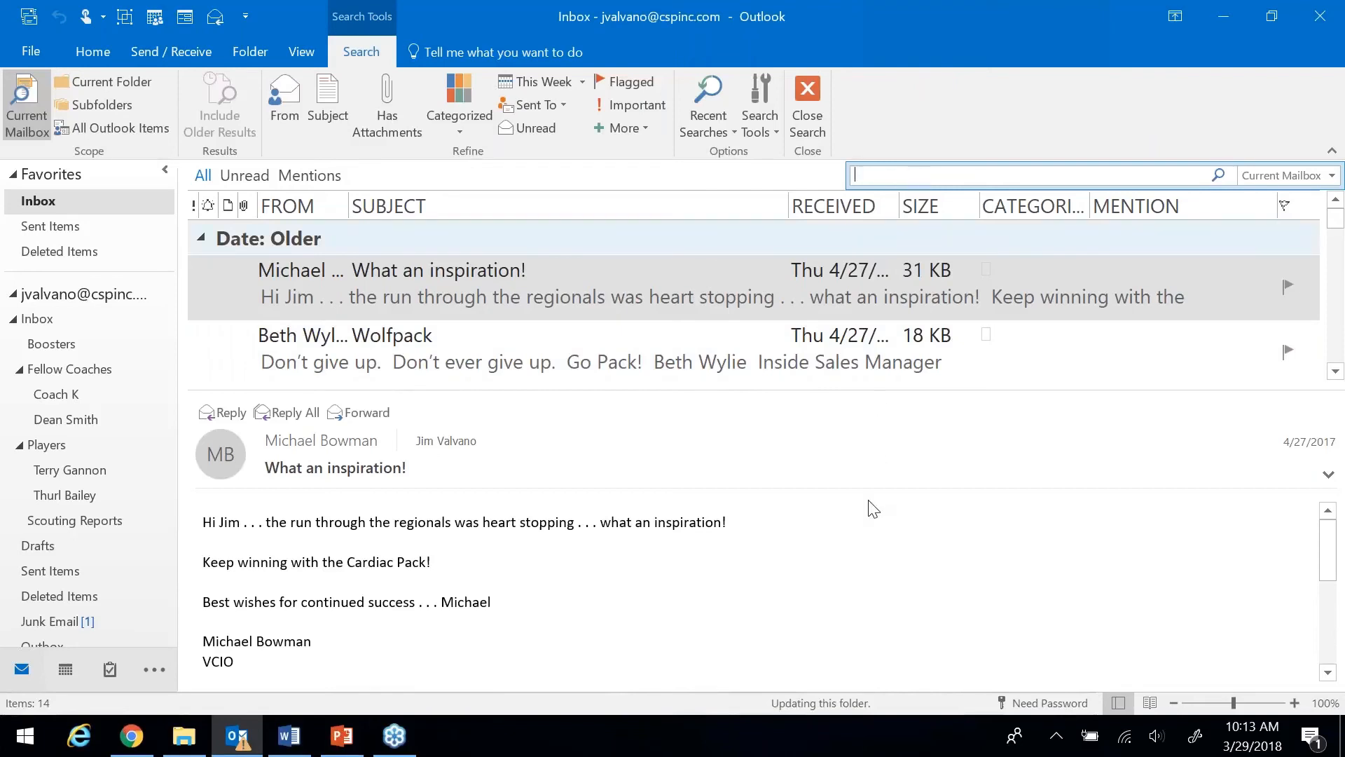
pyautogui.click(867, 553)
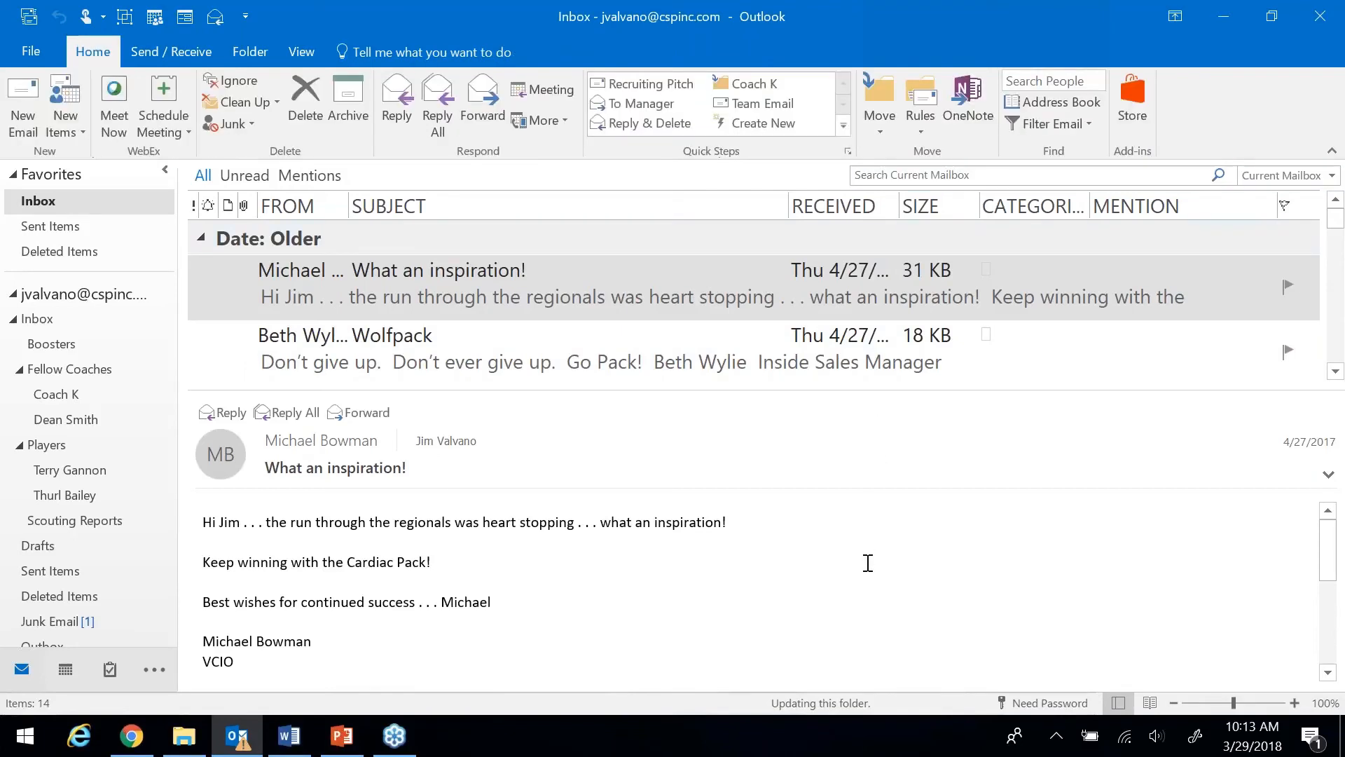
pyautogui.click(959, 180)
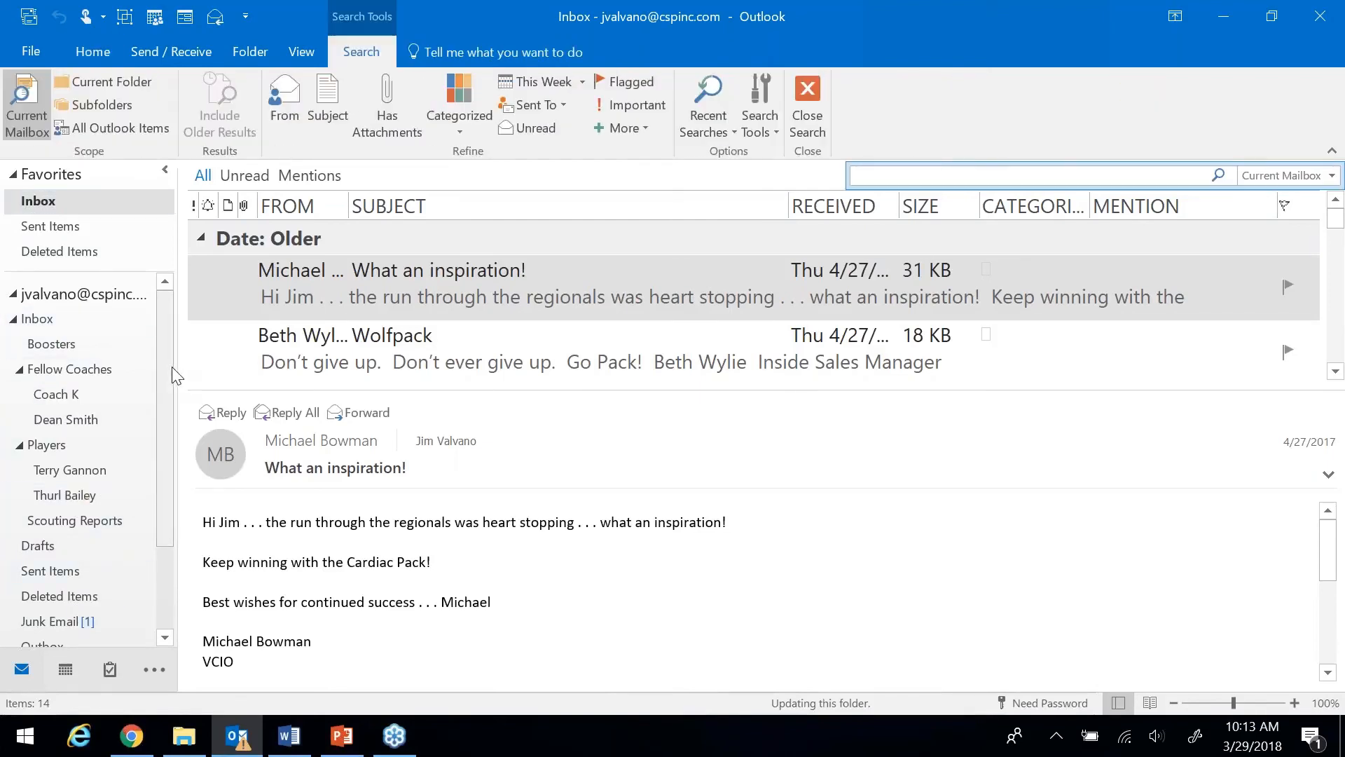
pyautogui.scroll(-2, 168, 350)
pyautogui.scroll(2, 164, 308)
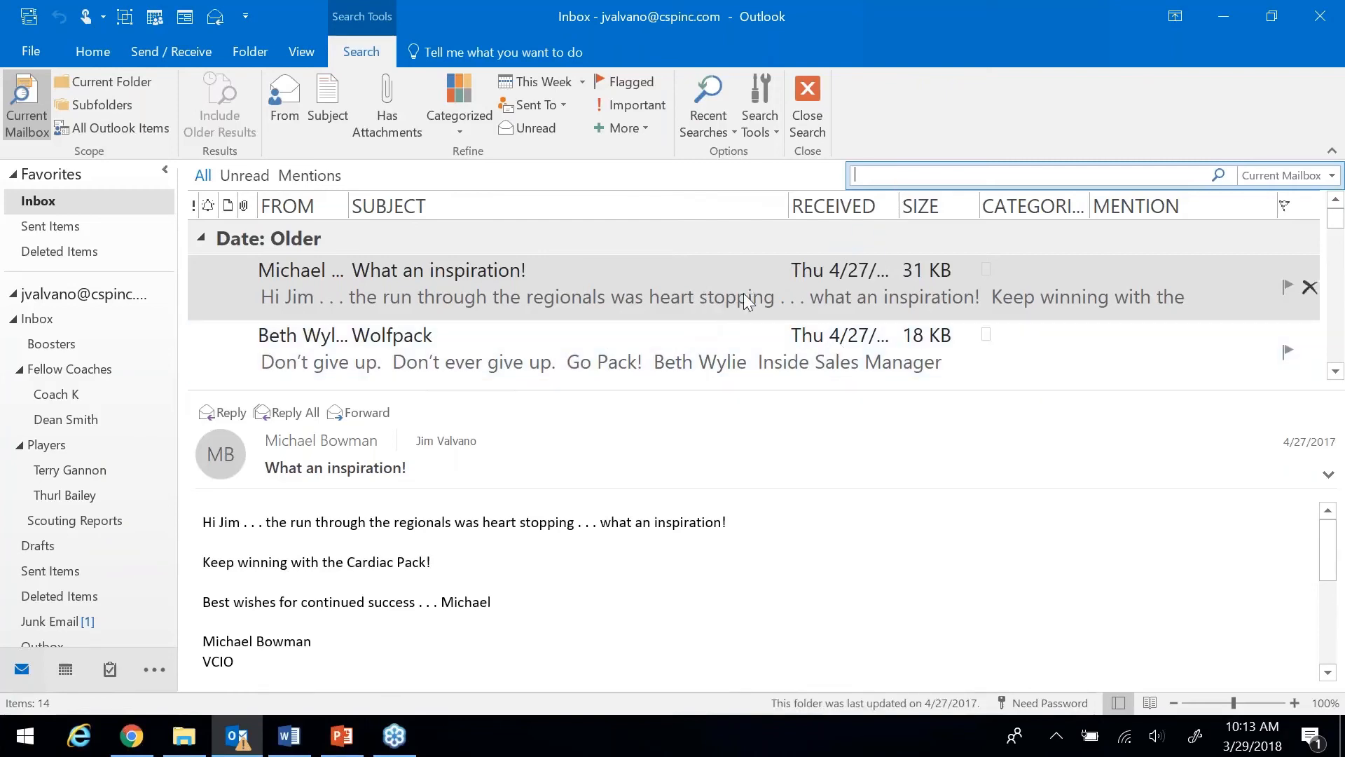
pyautogui.click(623, 300)
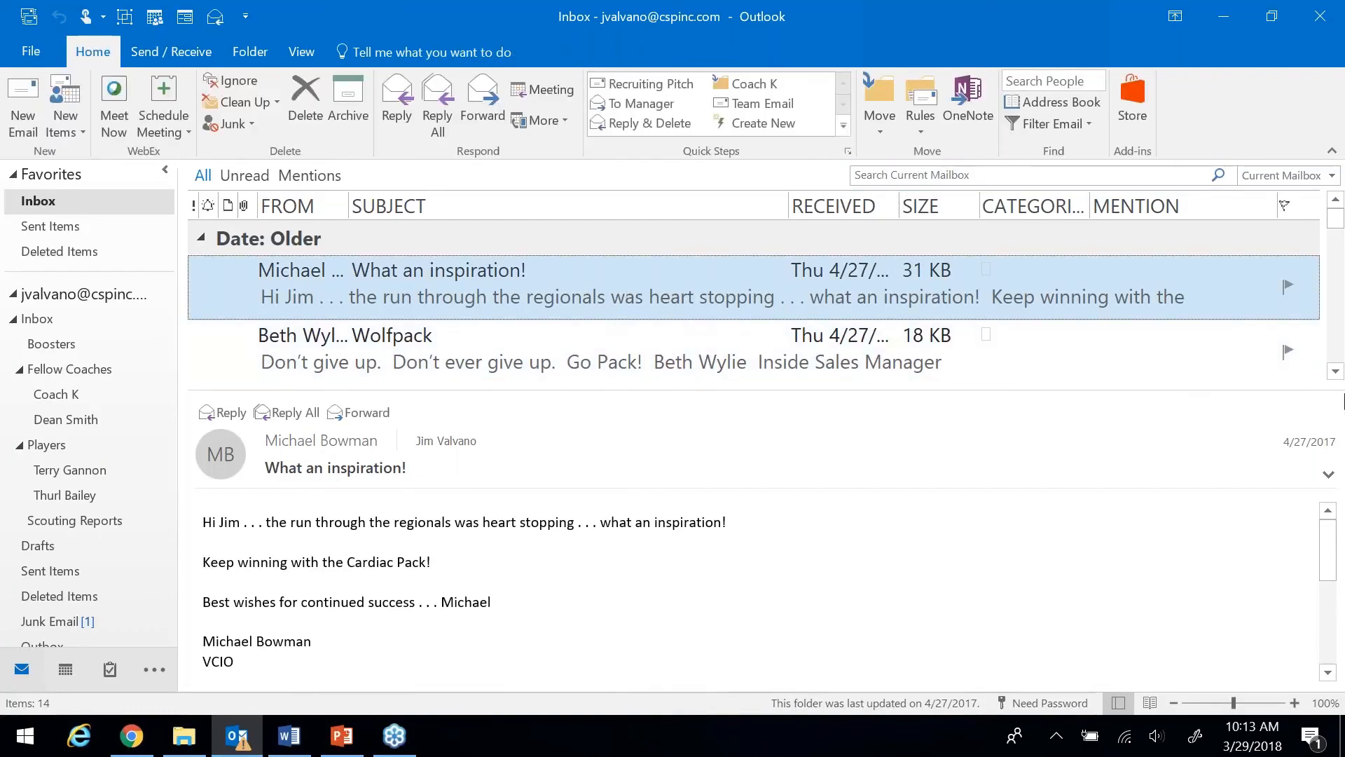
pyautogui.click(1335, 372)
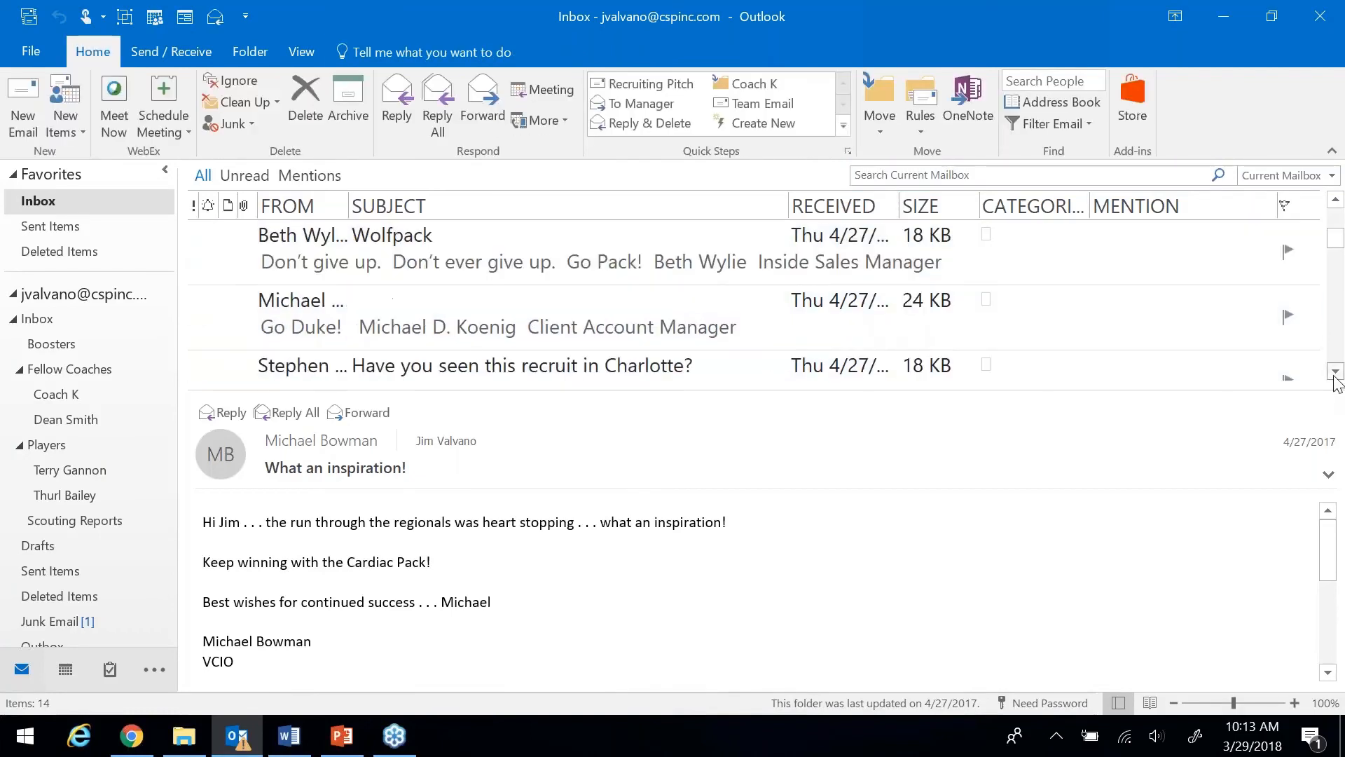
pyautogui.click(1335, 372)
pyautogui.click(1335, 372)
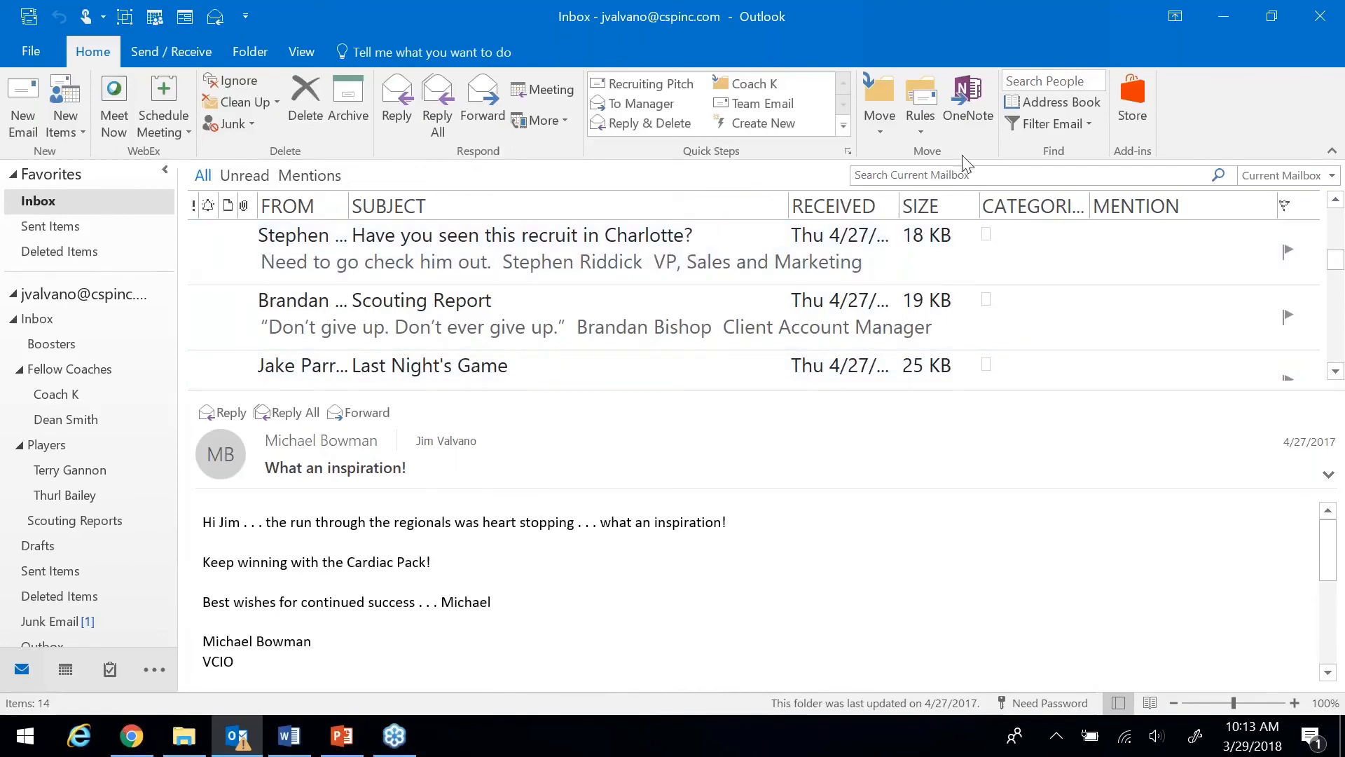
# Step: Search the current mailbox for "scouting" and clear the search
pyautogui.click(925, 173)
pyautogui.write('scouting')
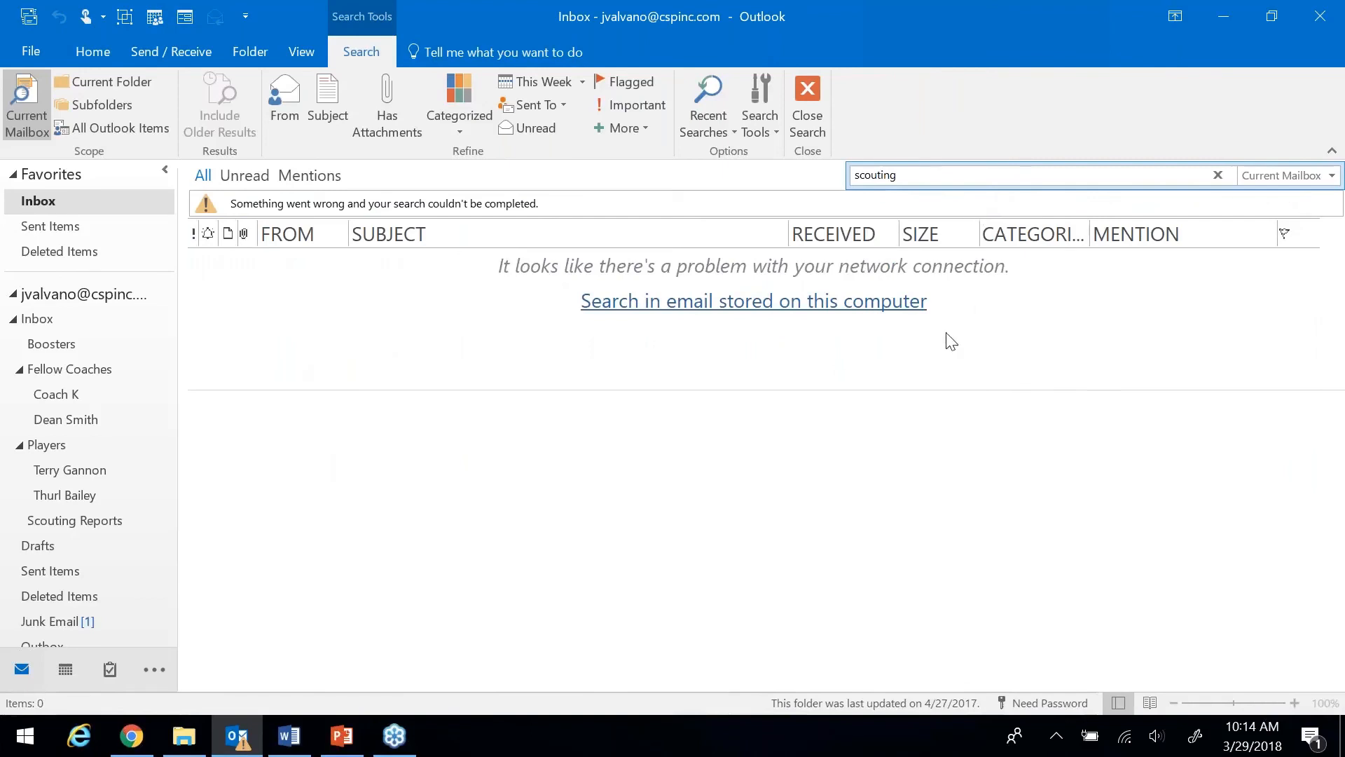
pyautogui.click(1217, 175)
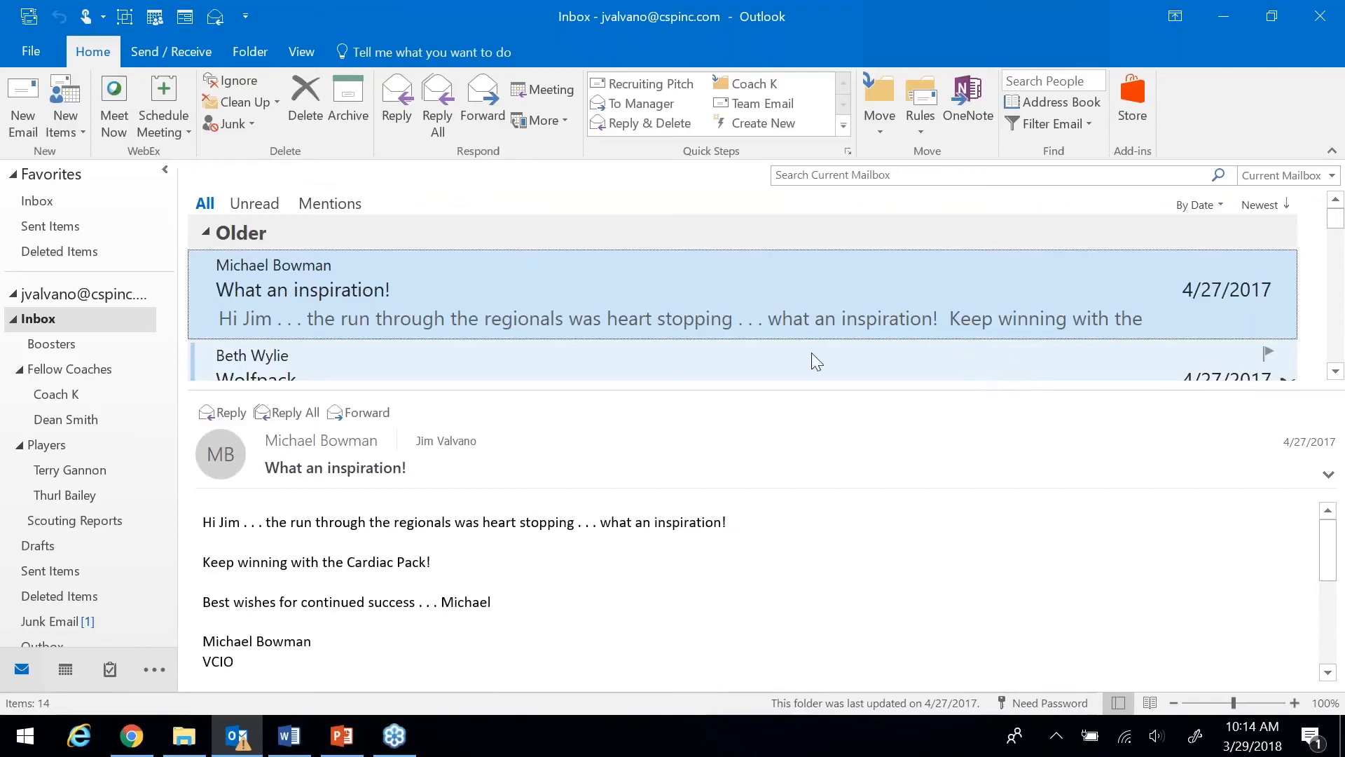
# Step: Examine the Find Related options for the "What an inspiration!" message and leave them without choosing one
pyautogui.rightClick(540, 291)
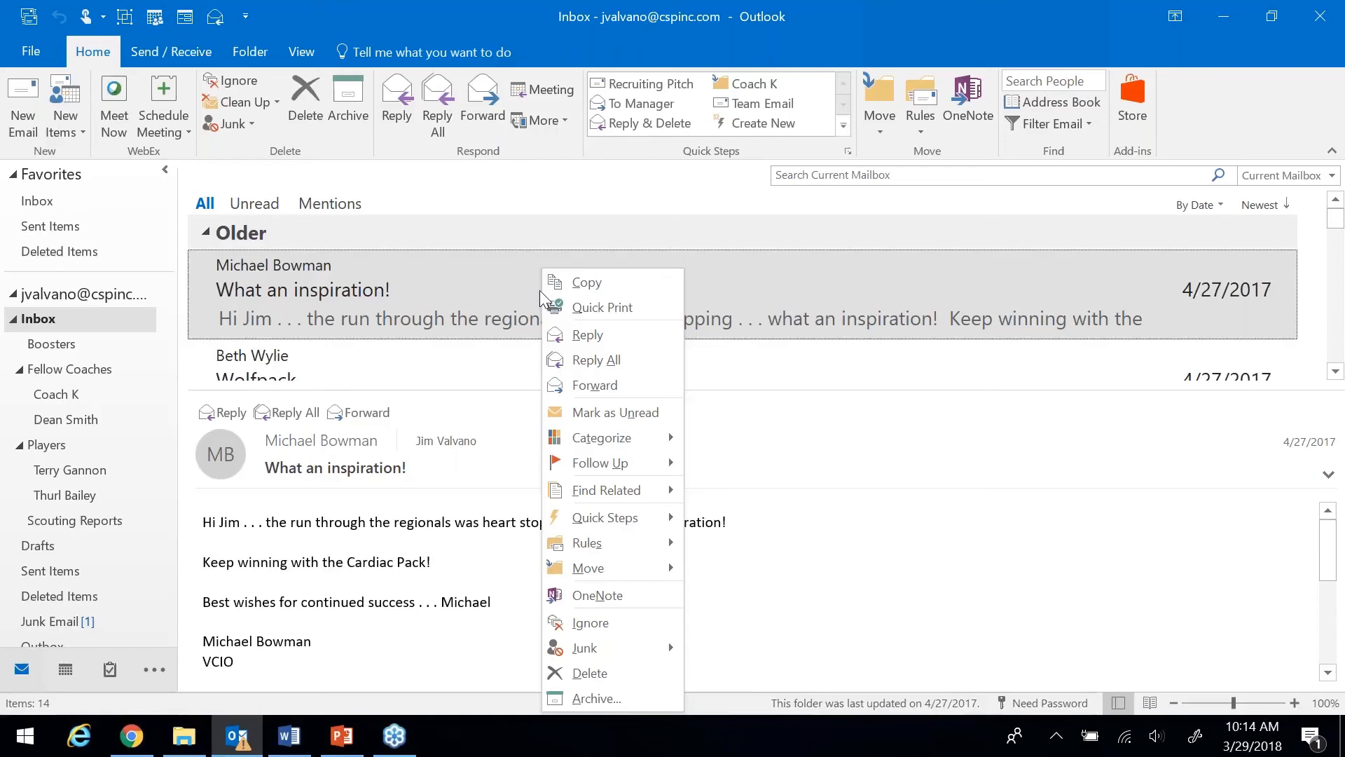
pyautogui.press('f')
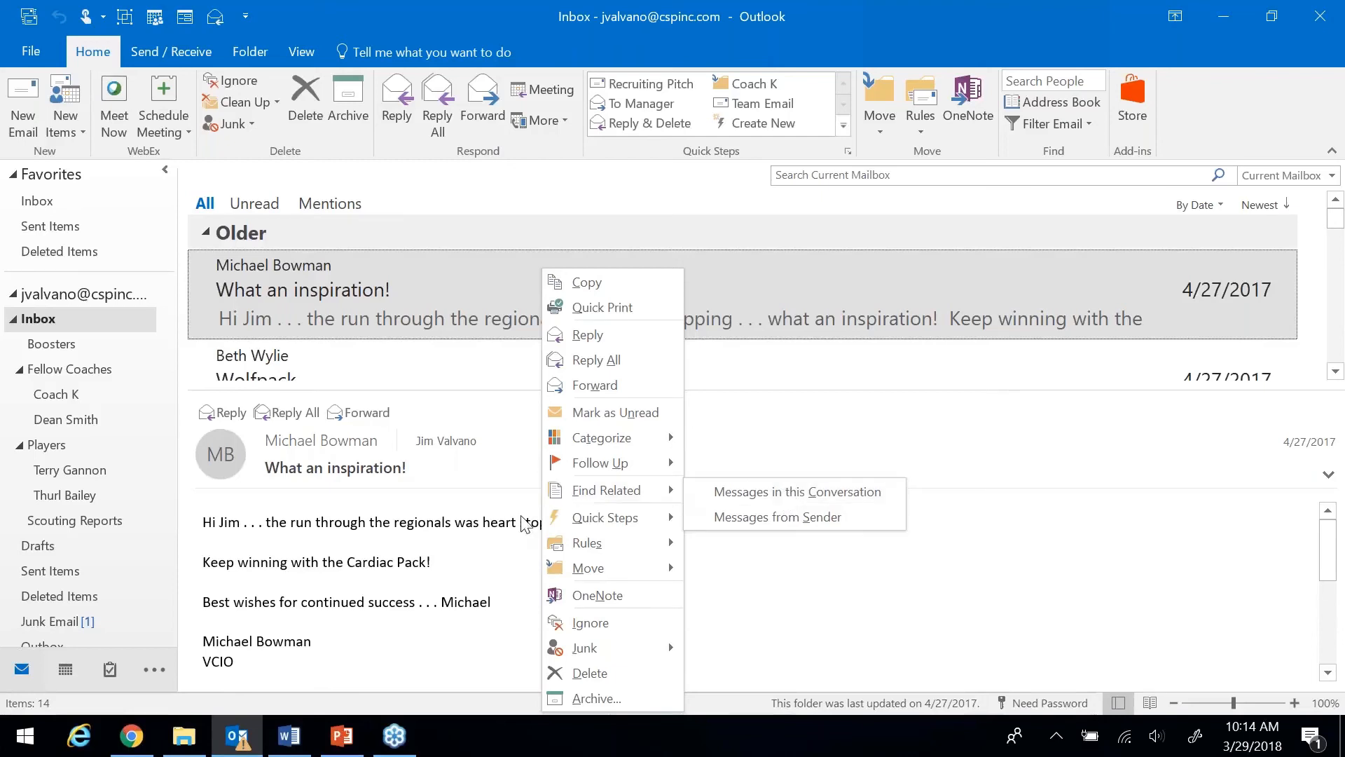
pyautogui.click(439, 542)
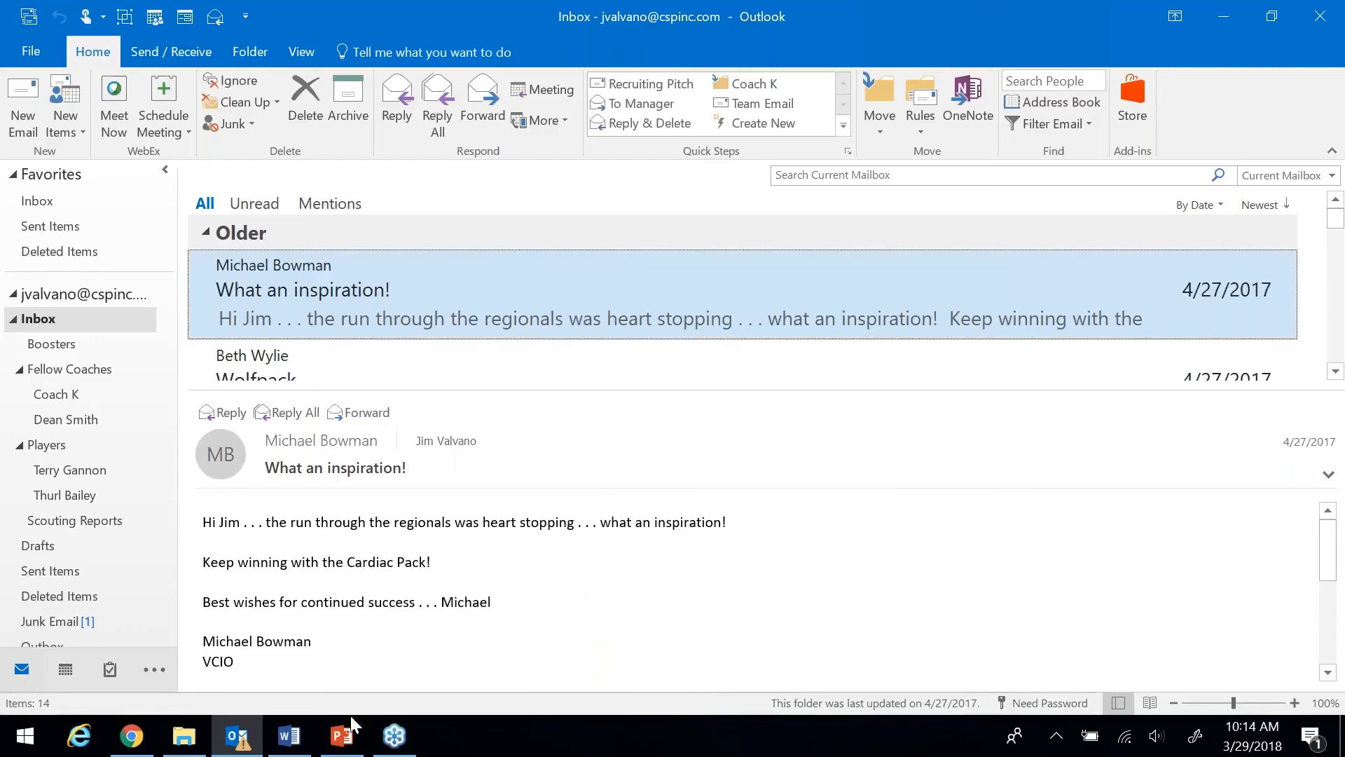
# Step: Switch to PowerPoint, show the "Outlook 201" slide, and return to Outlook
pyautogui.click(343, 735)
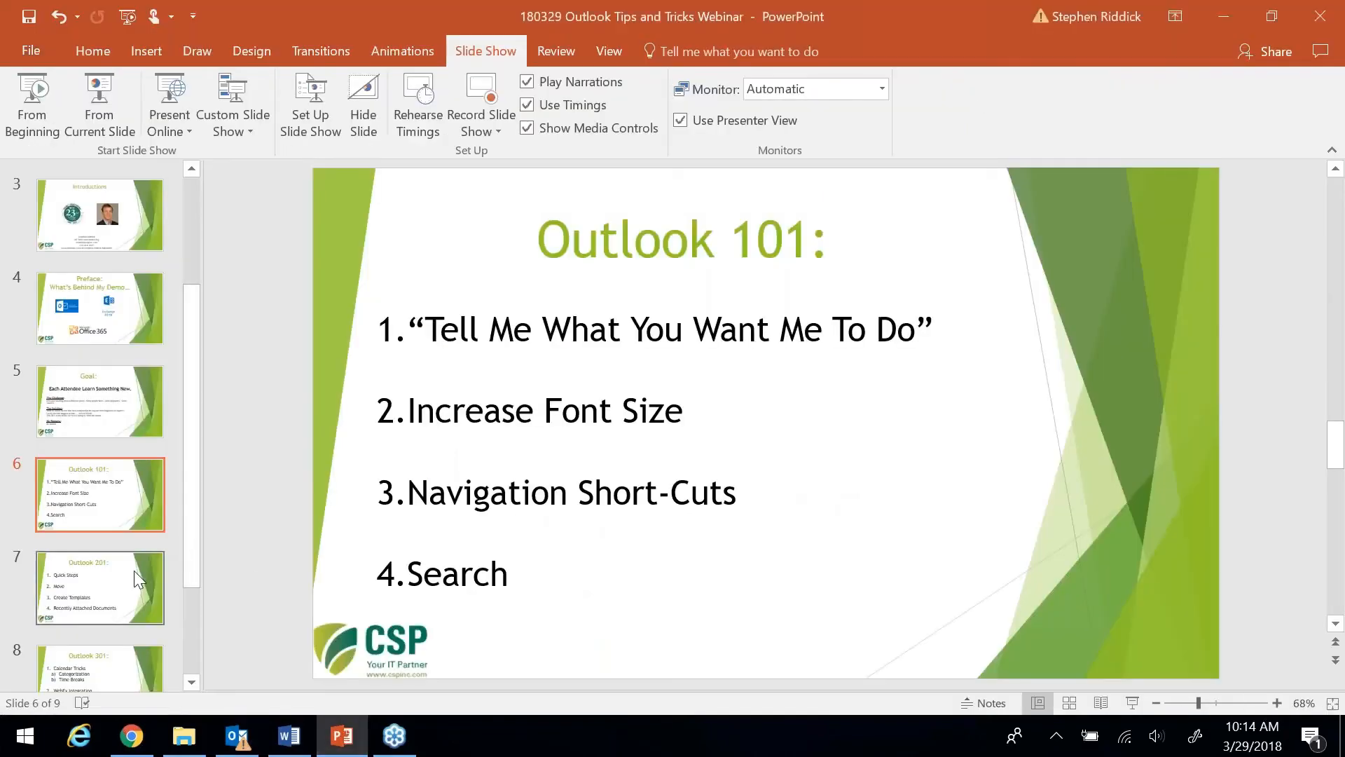
pyautogui.click(126, 586)
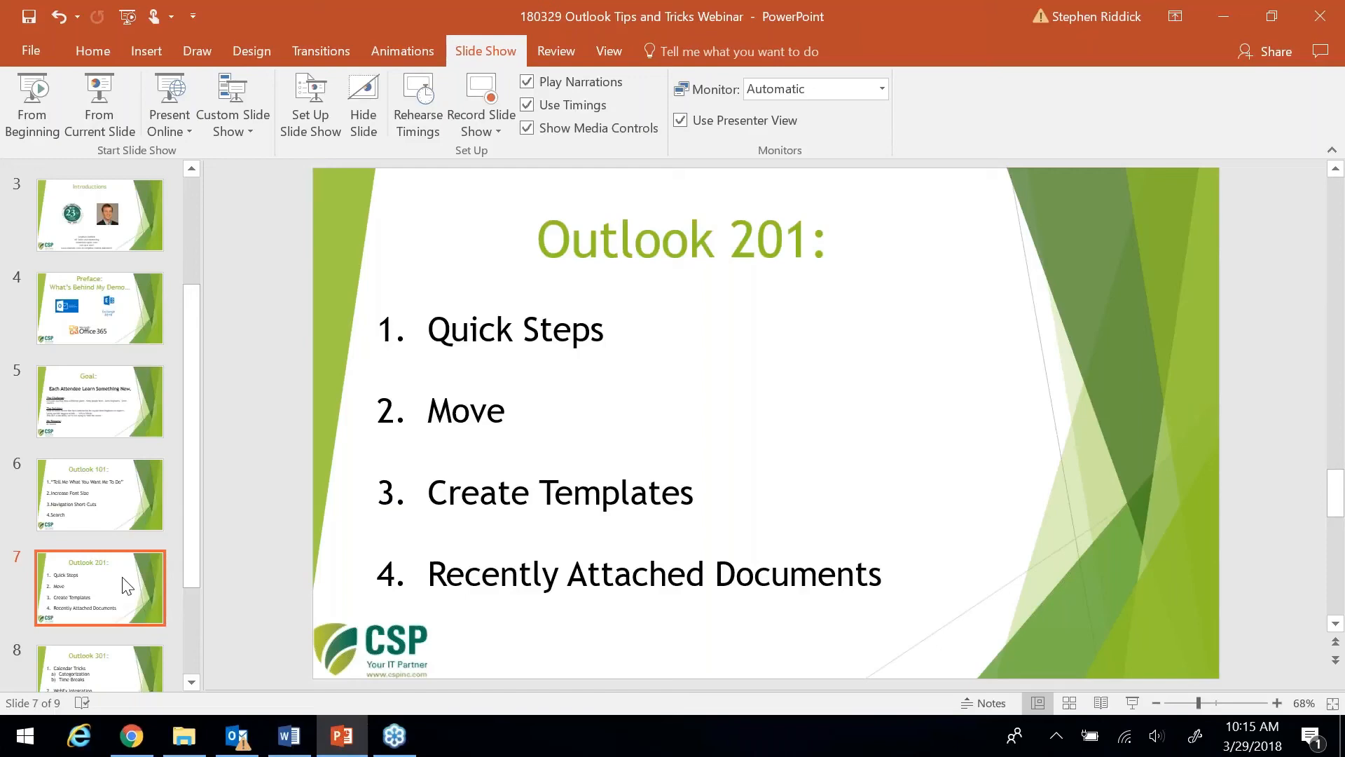
pyautogui.click(246, 744)
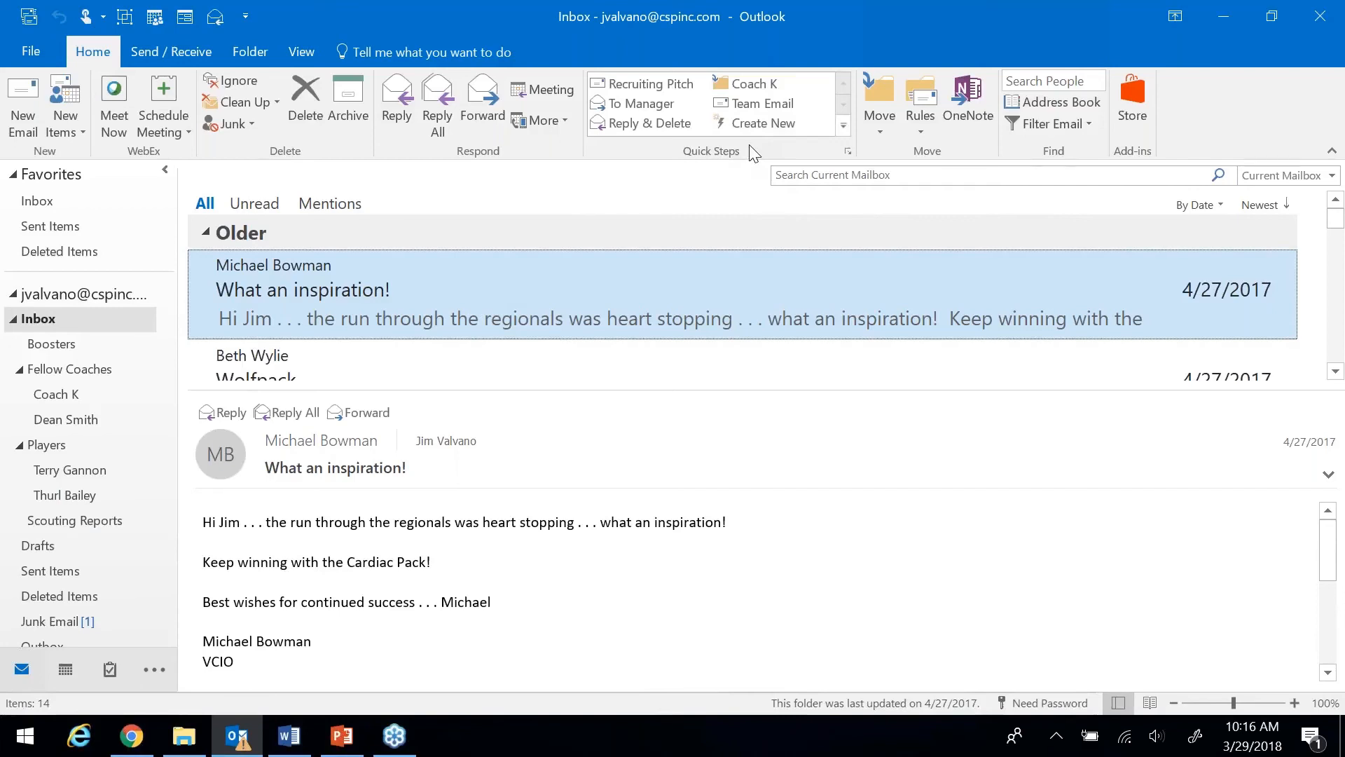
# Step: File the "What an inspiration!" message with the Coach K quick step and move it from that folder back to the Inbox
pyautogui.click(767, 89)
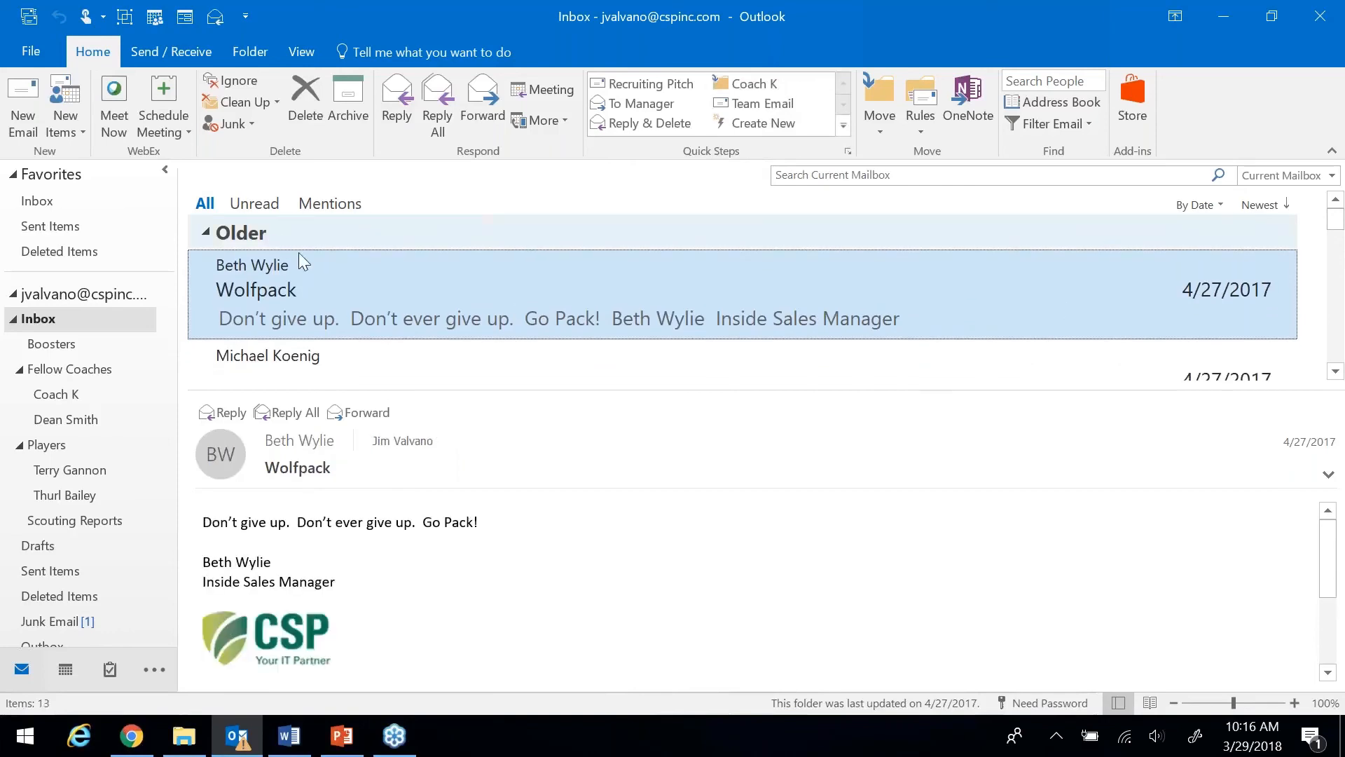
pyautogui.click(75, 394)
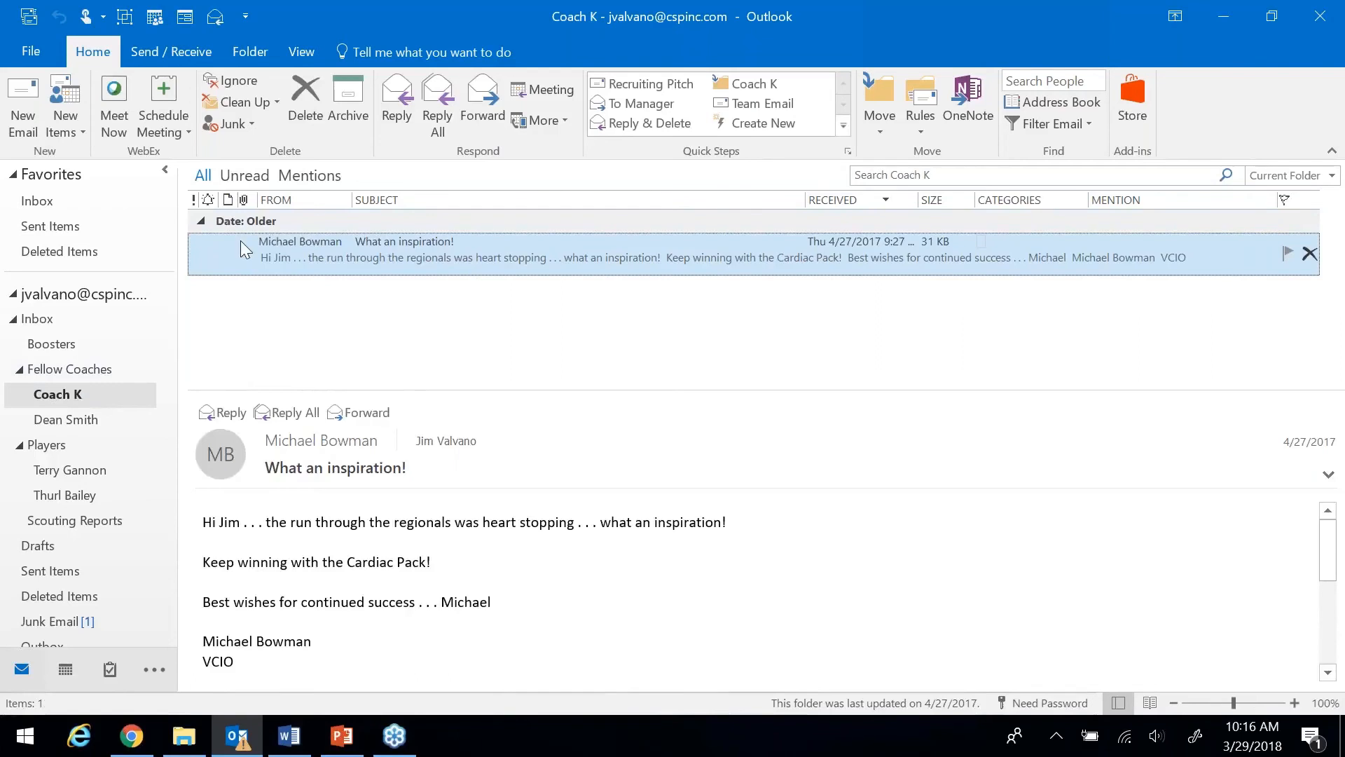
pyautogui.moveTo(330, 254); pyautogui.dragTo(53, 255)
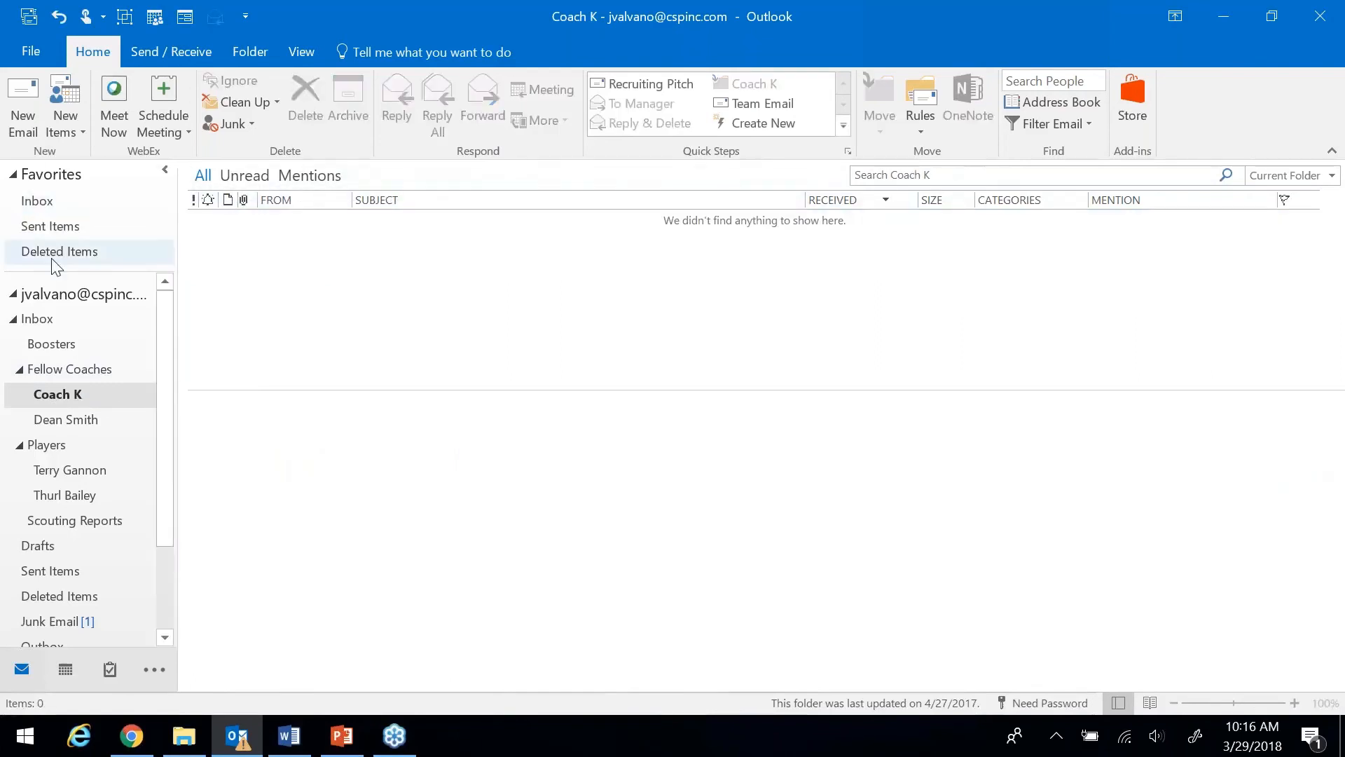
pyautogui.click(40, 205)
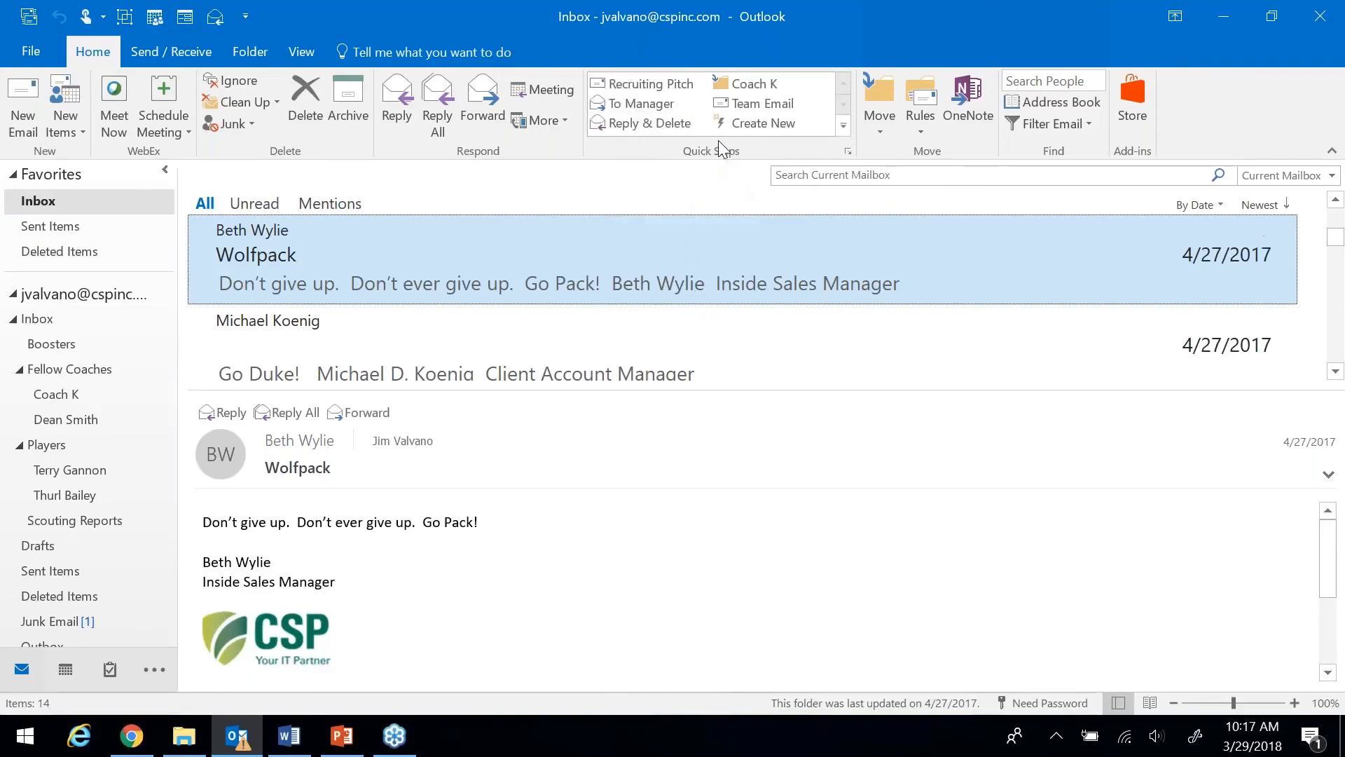
# Step: Examine the Team Email quick step's setup and the message made by the Recruiting Pitch quick step, closing both without saving
pyautogui.click(746, 105)
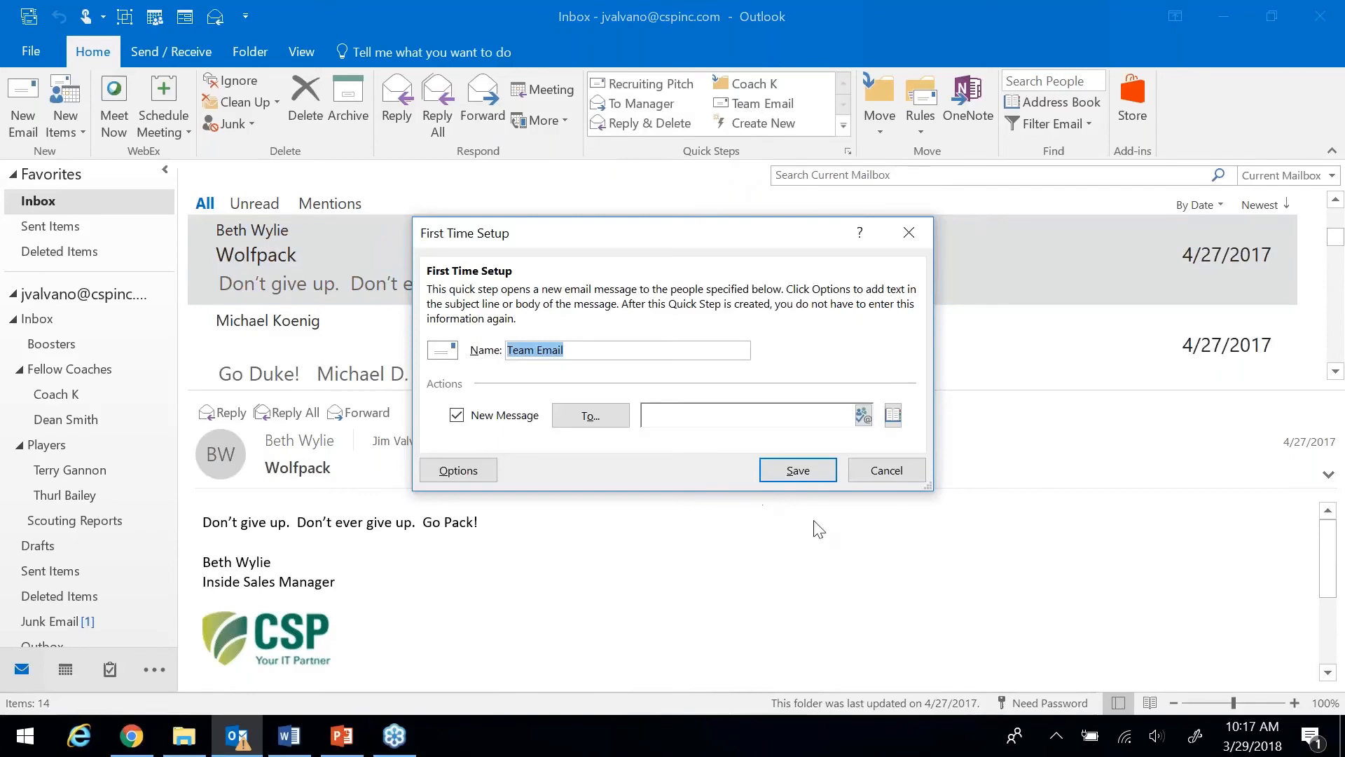
pyautogui.click(887, 471)
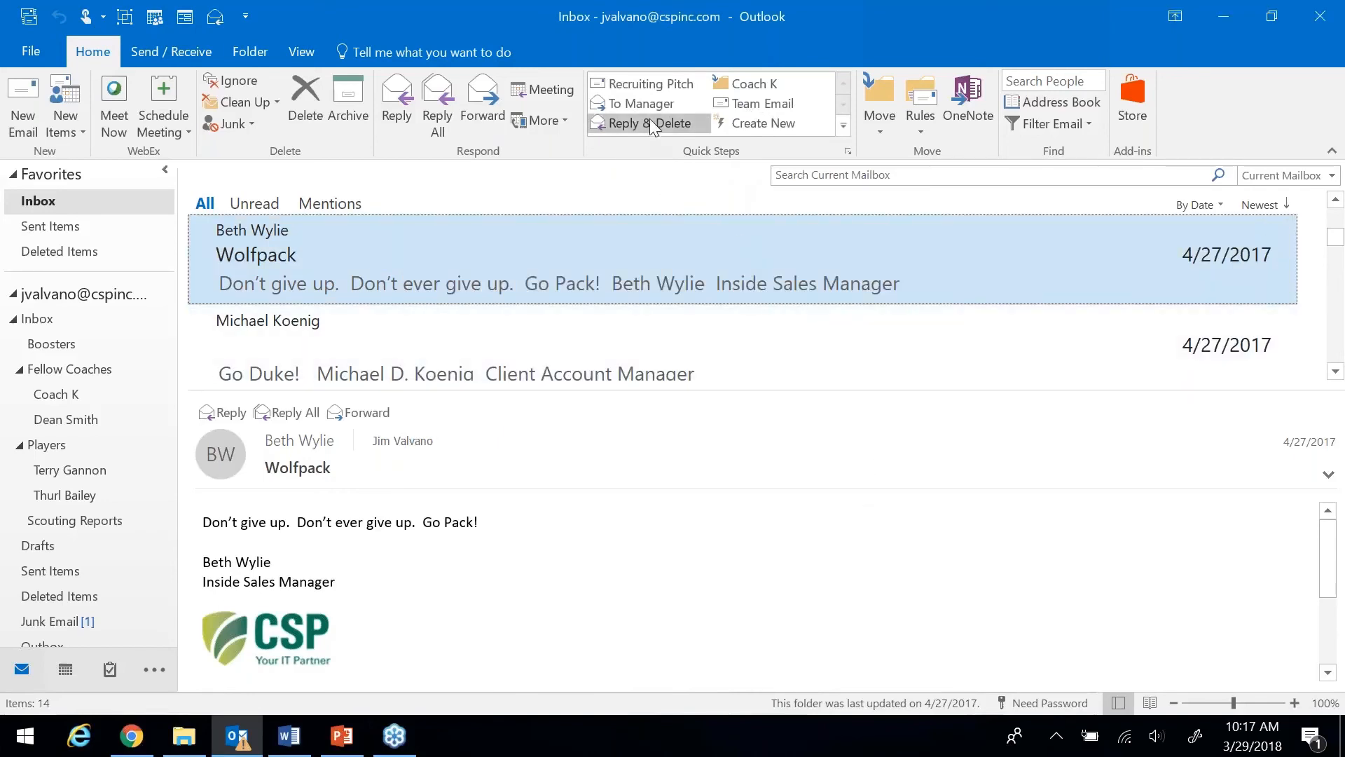
pyautogui.click(640, 89)
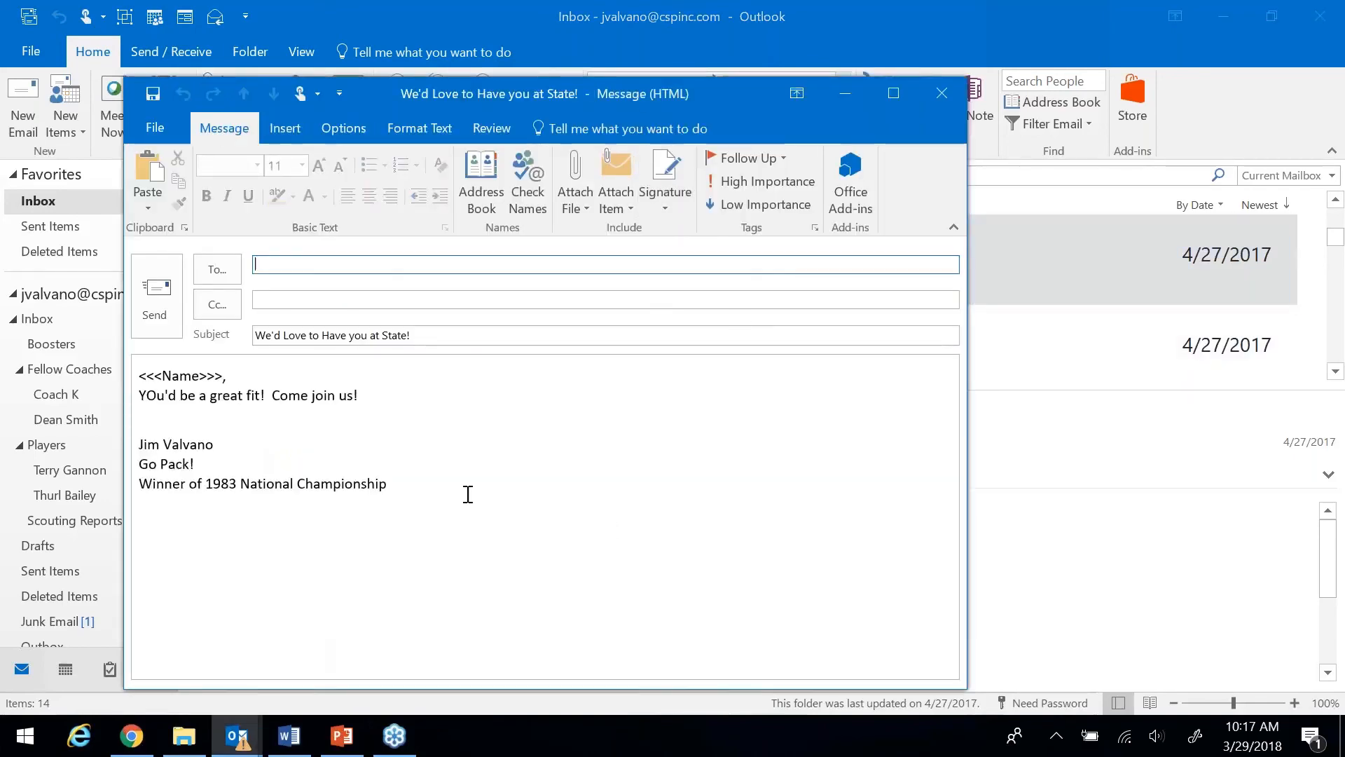
pyautogui.click(354, 545)
pyautogui.moveTo(234, 375); pyautogui.dragTo(139, 371)
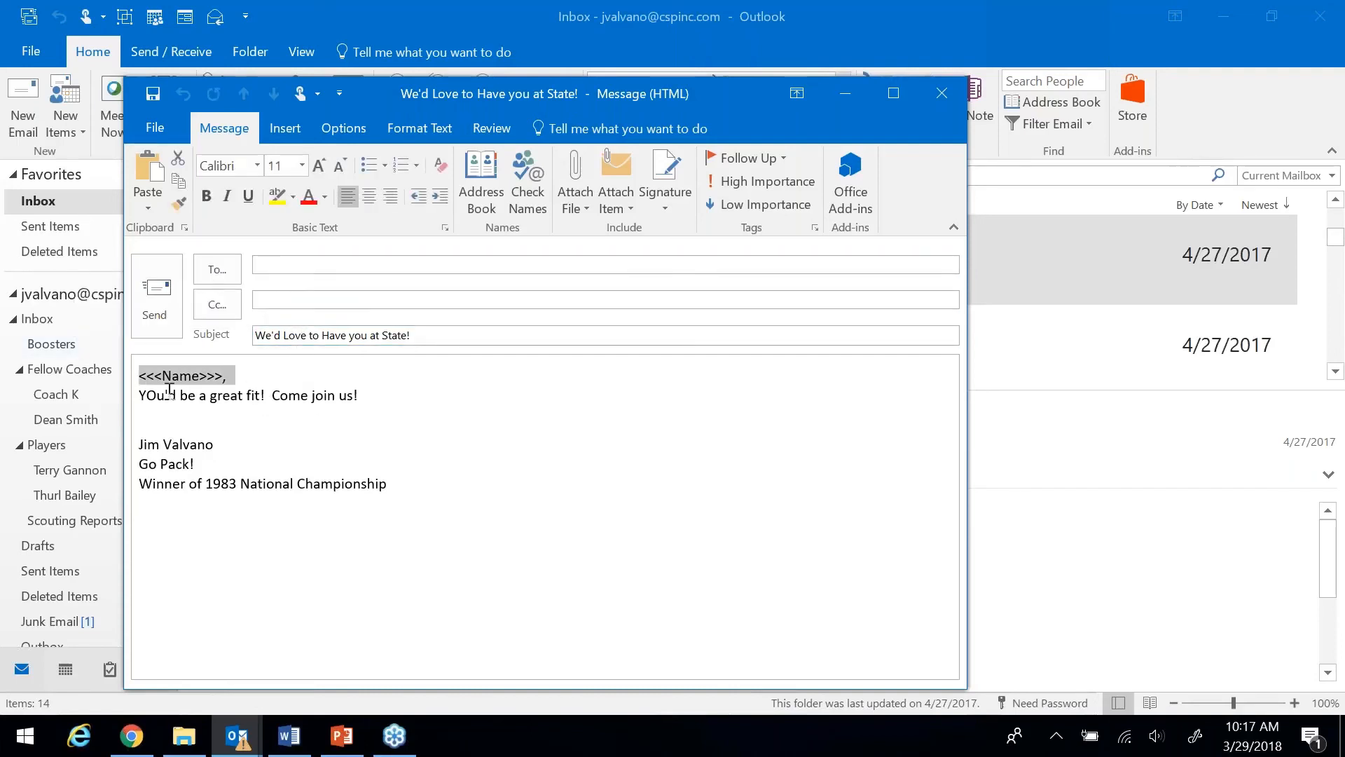
pyautogui.click(937, 93)
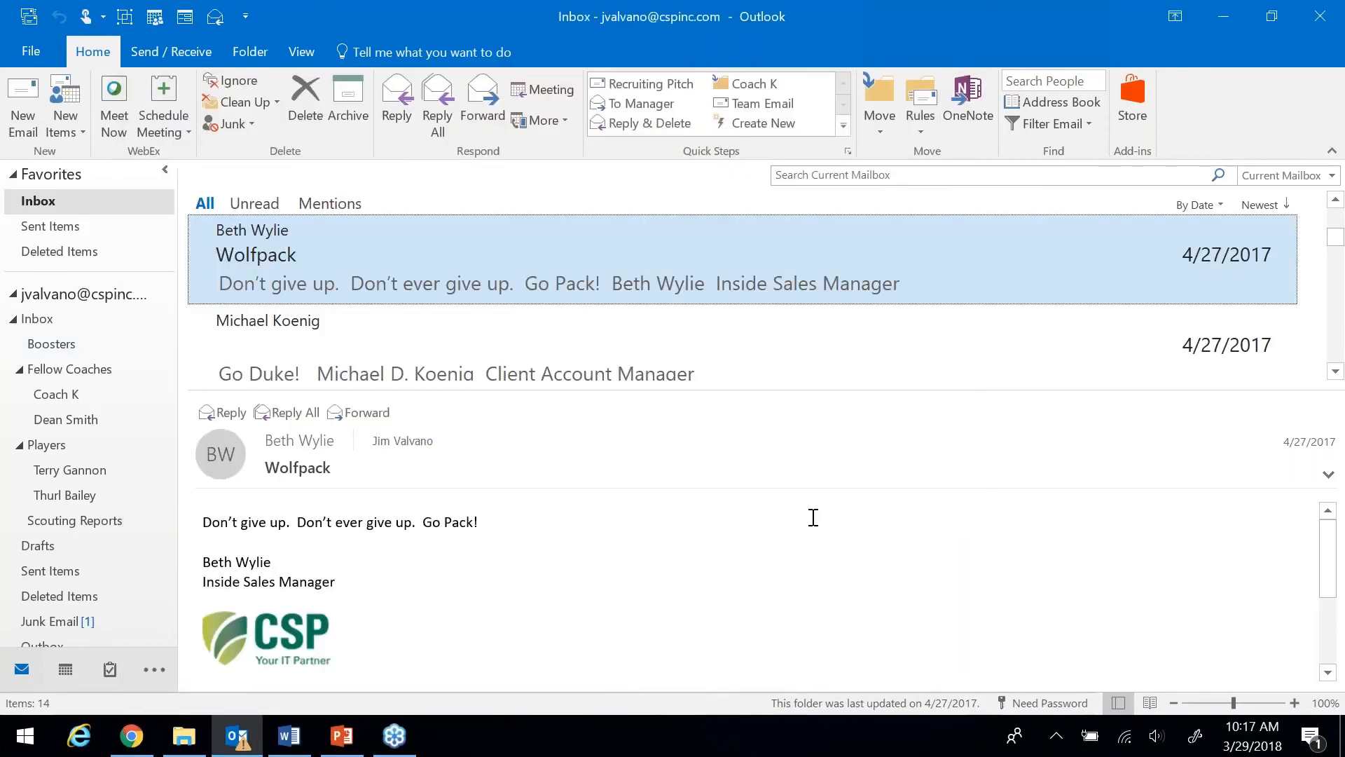
# Step: Create a quick step named "Booster - Thanks" with New Message as its action
pyautogui.click(753, 127)
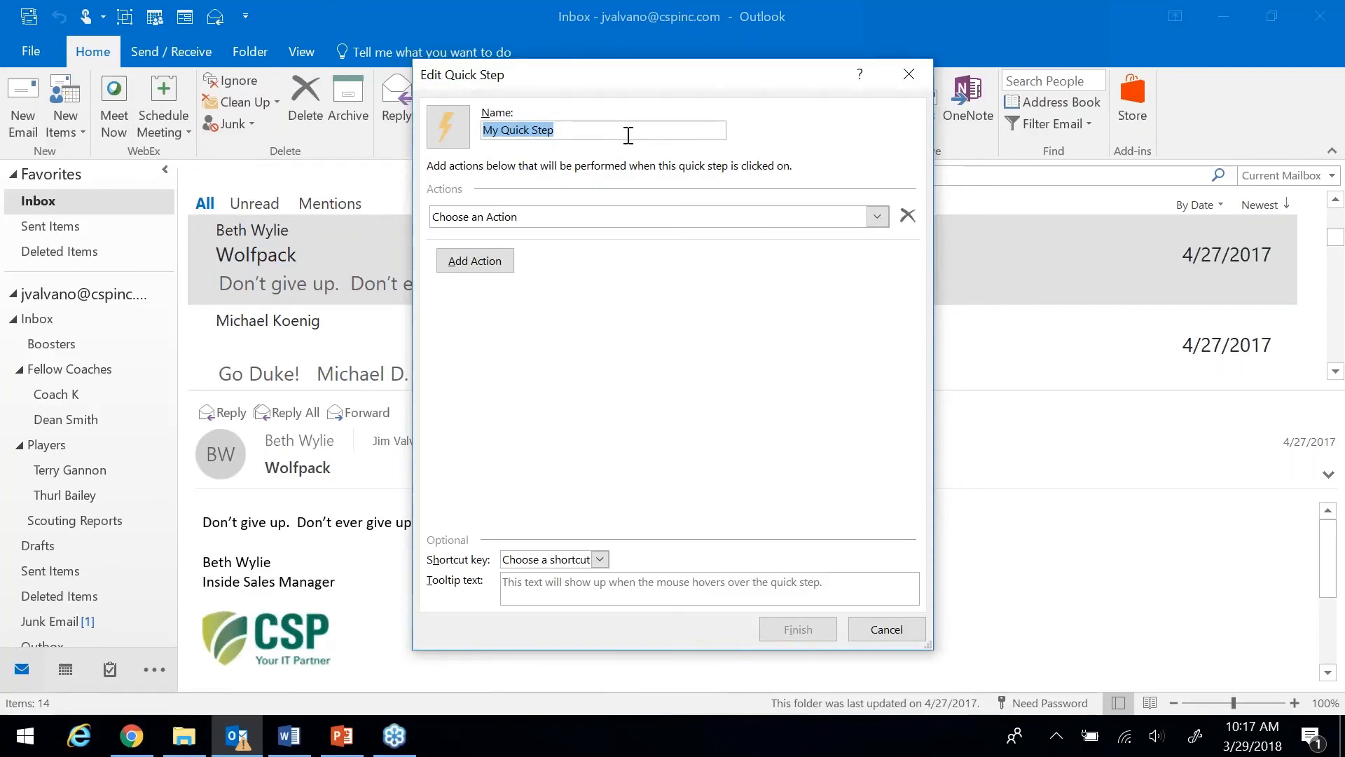
pyautogui.write('Booster - Thanks')
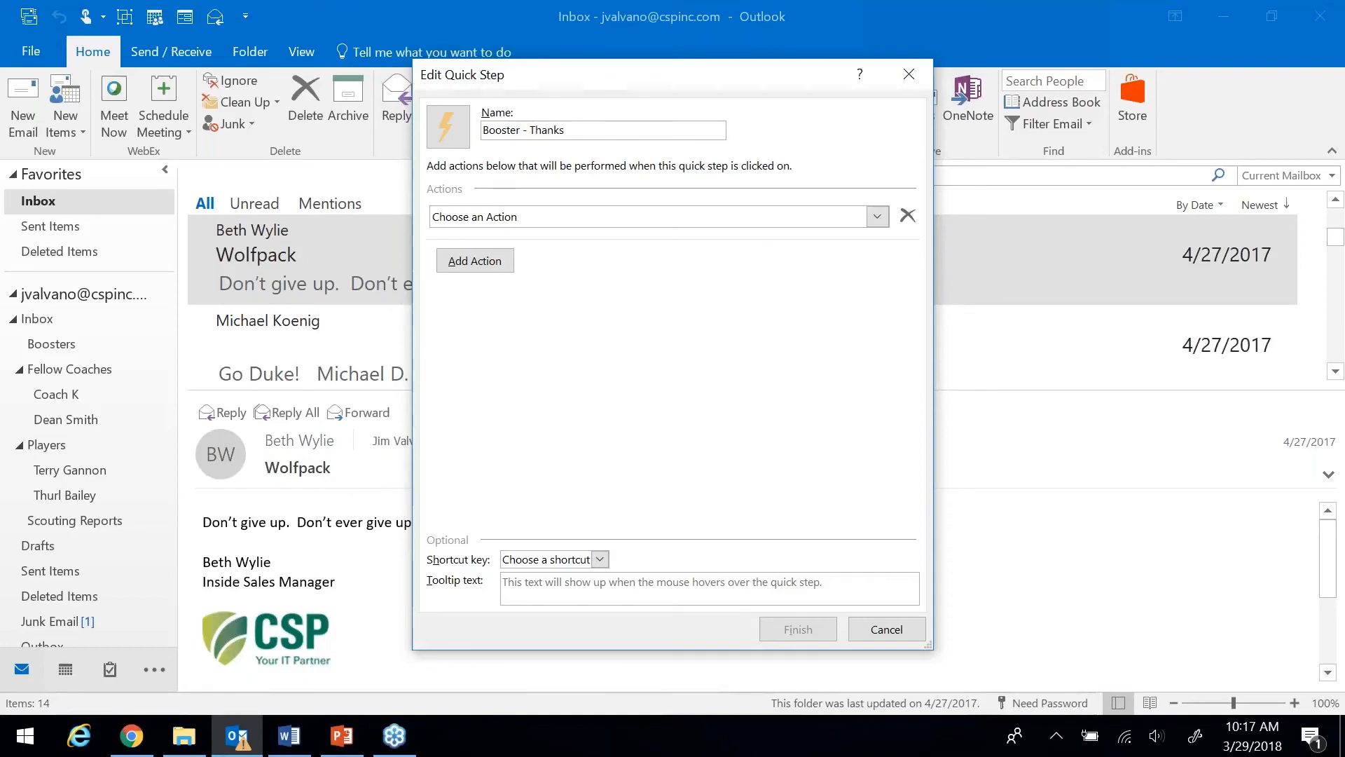
pyautogui.click(877, 216)
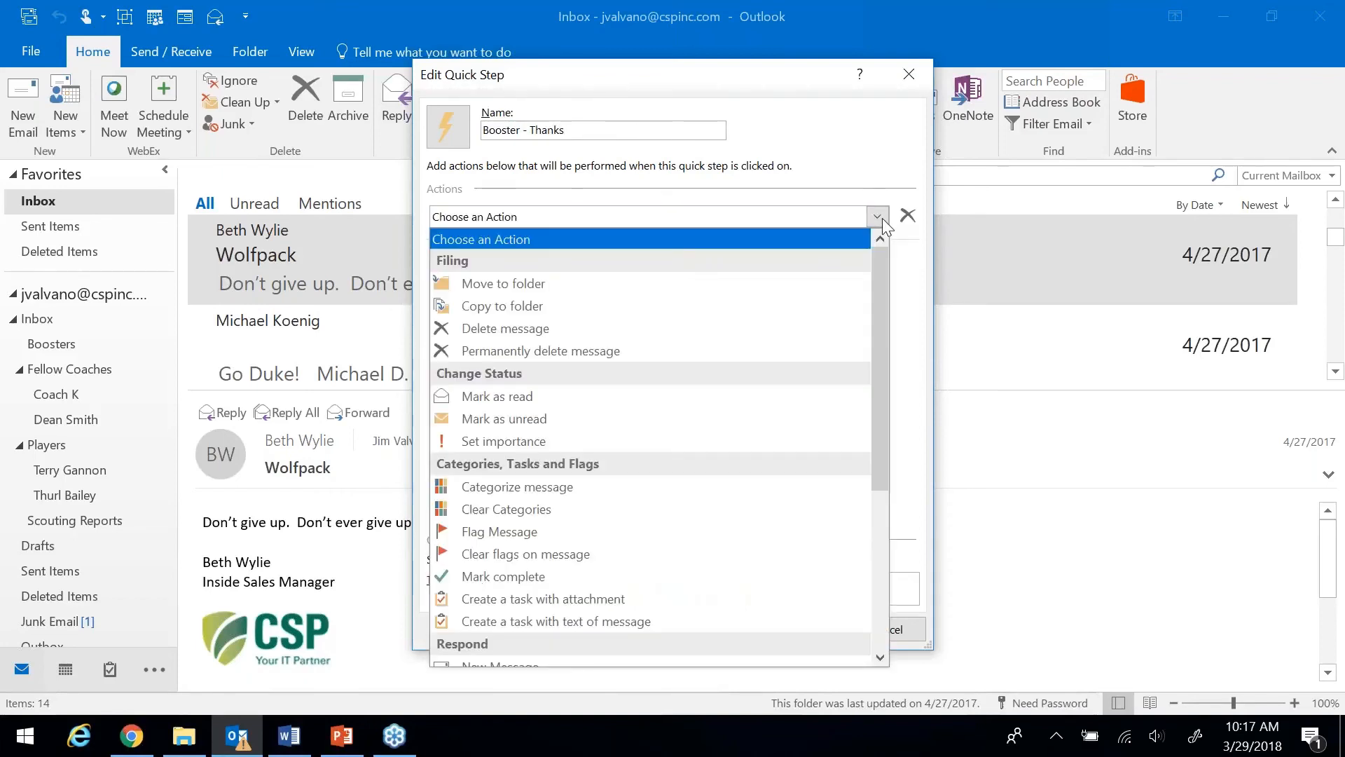
pyautogui.moveTo(881, 376); pyautogui.dragTo(879, 471)
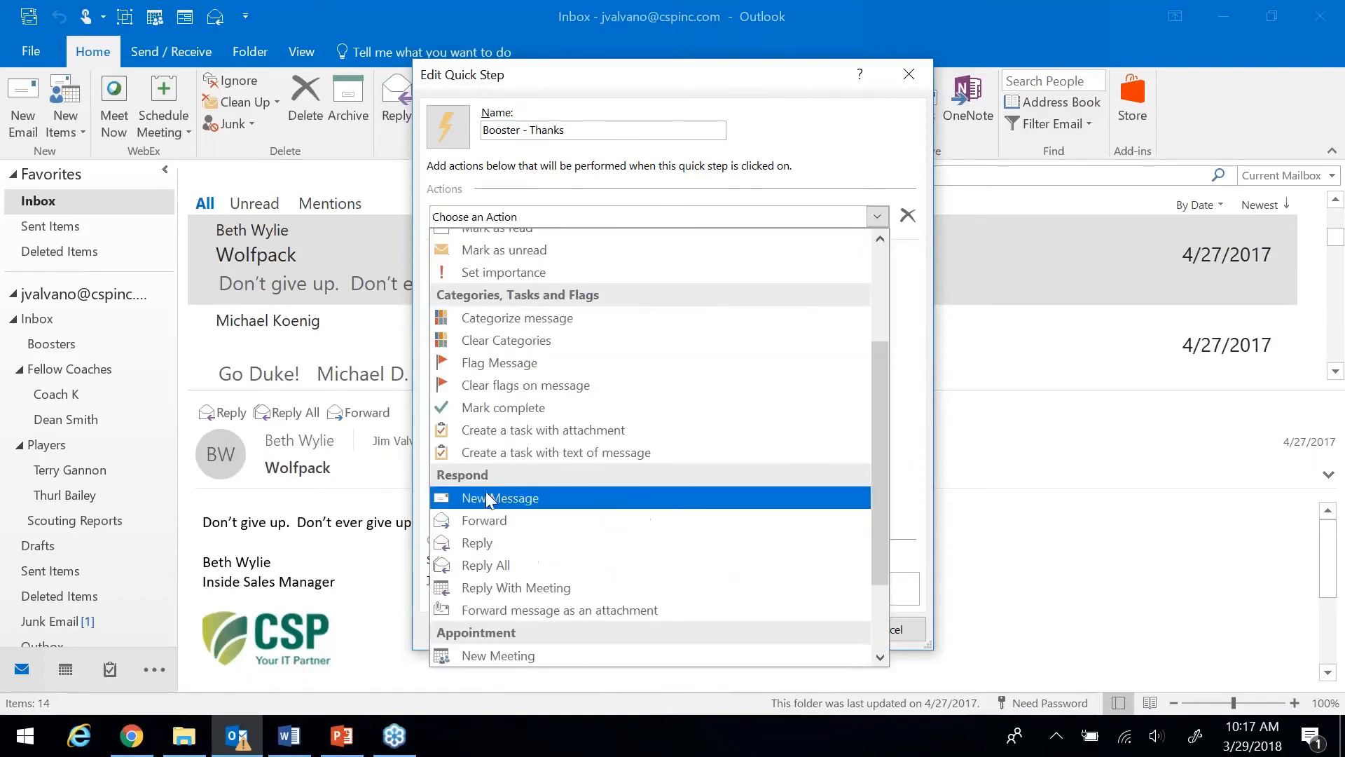
pyautogui.click(489, 499)
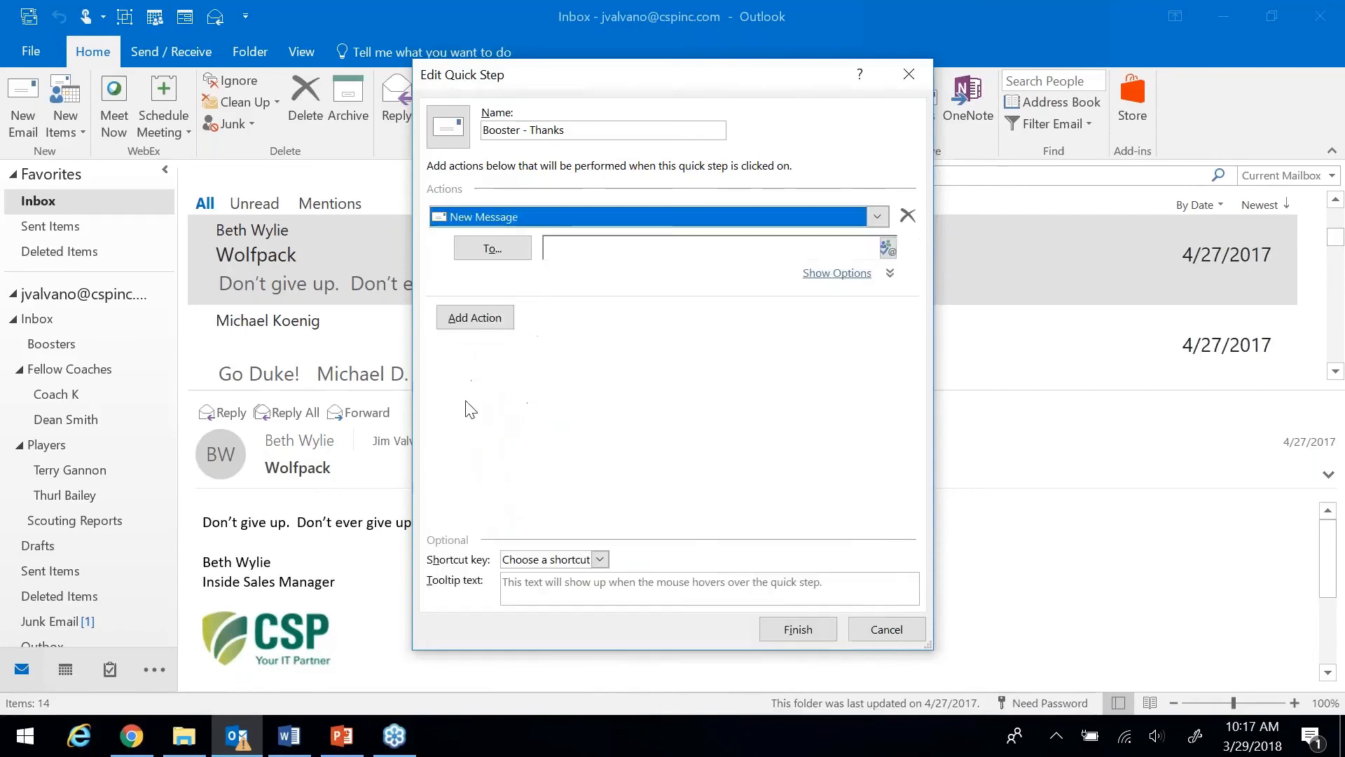
# Step: Give the quick step the subject "Thanks!" and the text "Thanks so much for your support. You're an integral part of our success.", and save it
pyautogui.click(844, 282)
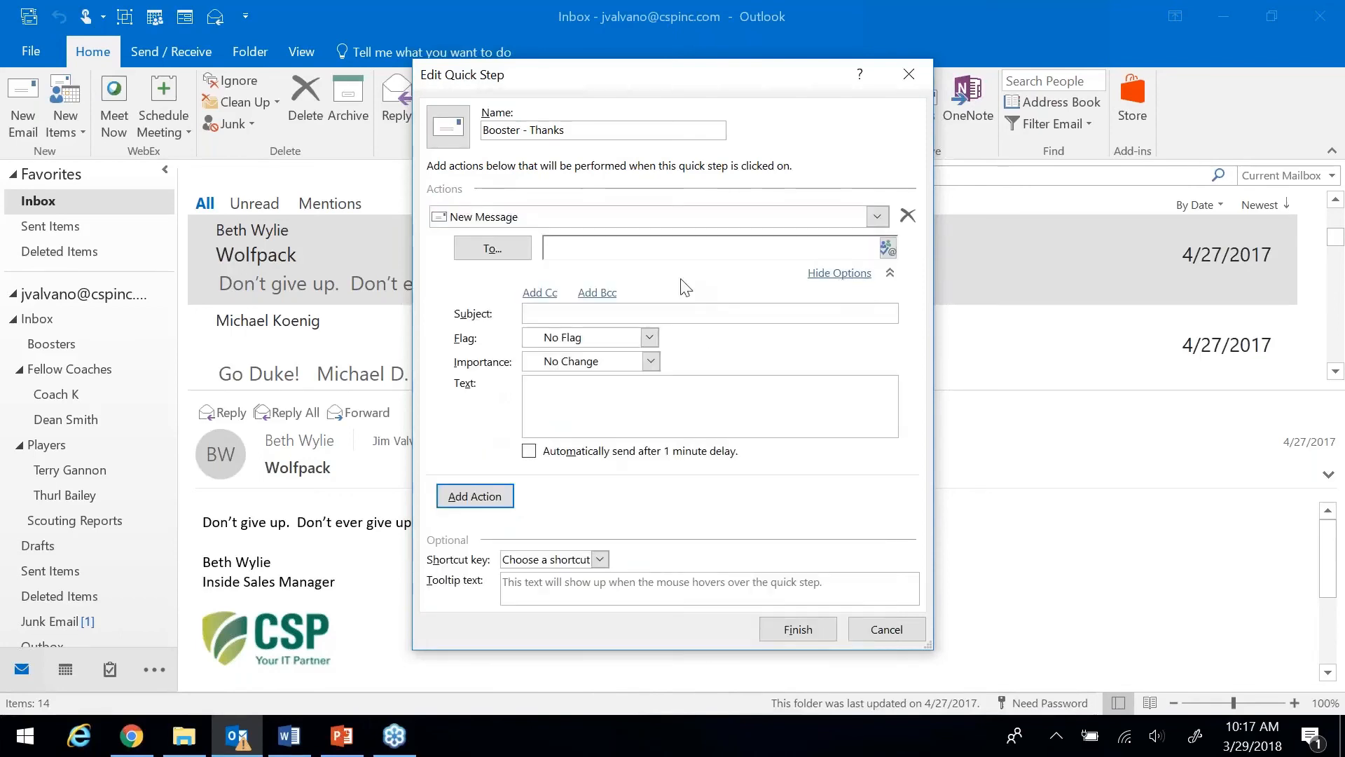
pyautogui.click(599, 251)
pyautogui.click(595, 315)
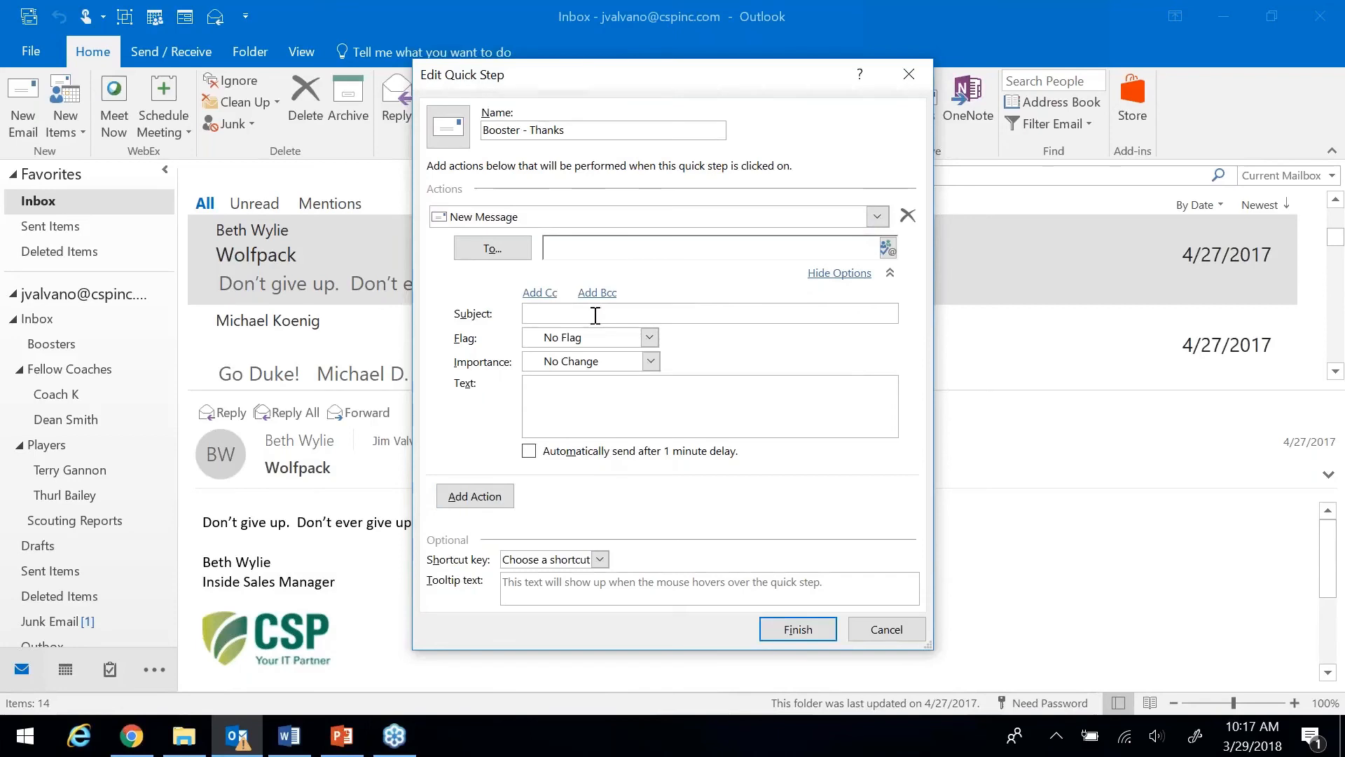
pyautogui.write('Thanks!')
pyautogui.click(552, 405)
pyautogui.write('Thanks so much for your hs')
pyautogui.press('BackSpace')
pyautogui.press('BackSpace')
pyautogui.write('sup')
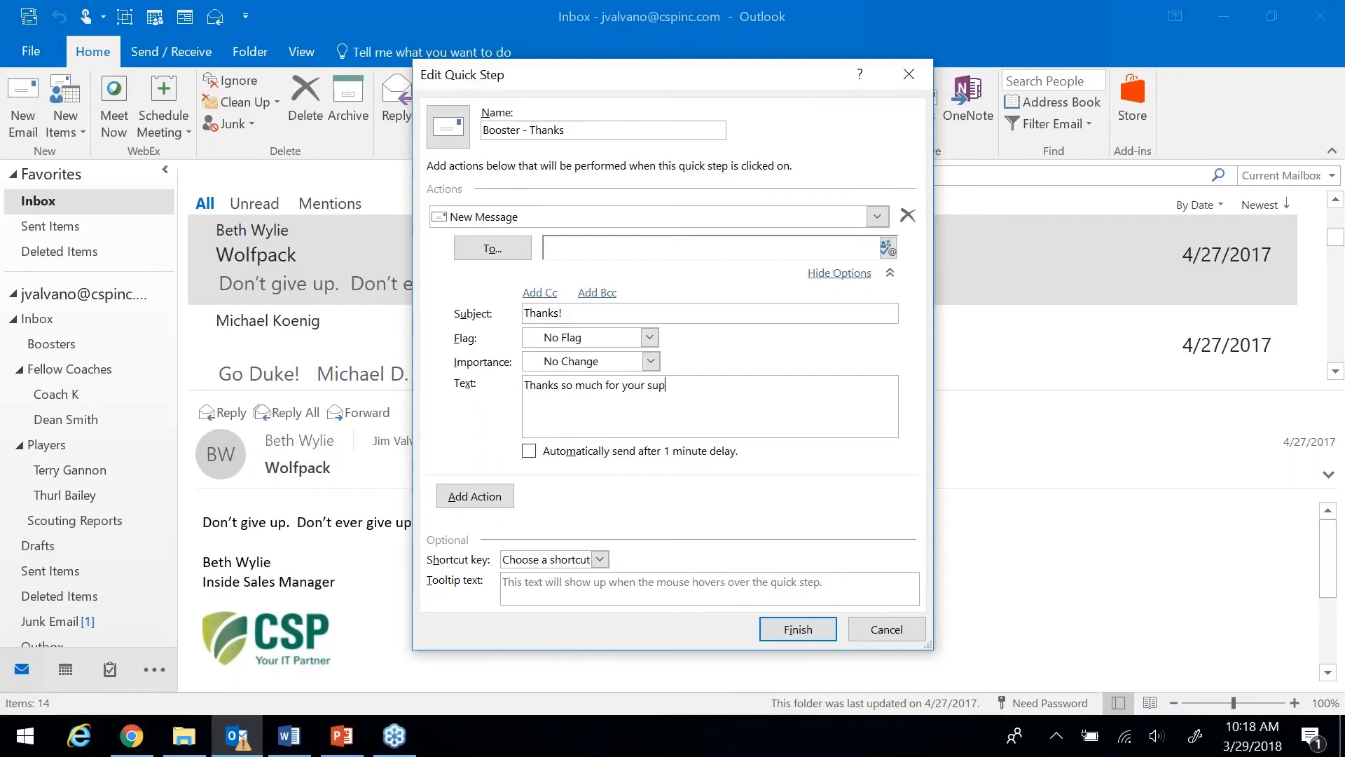
pyautogui.write("port.  You're an integrat")
pyautogui.write(' part o f our success.')
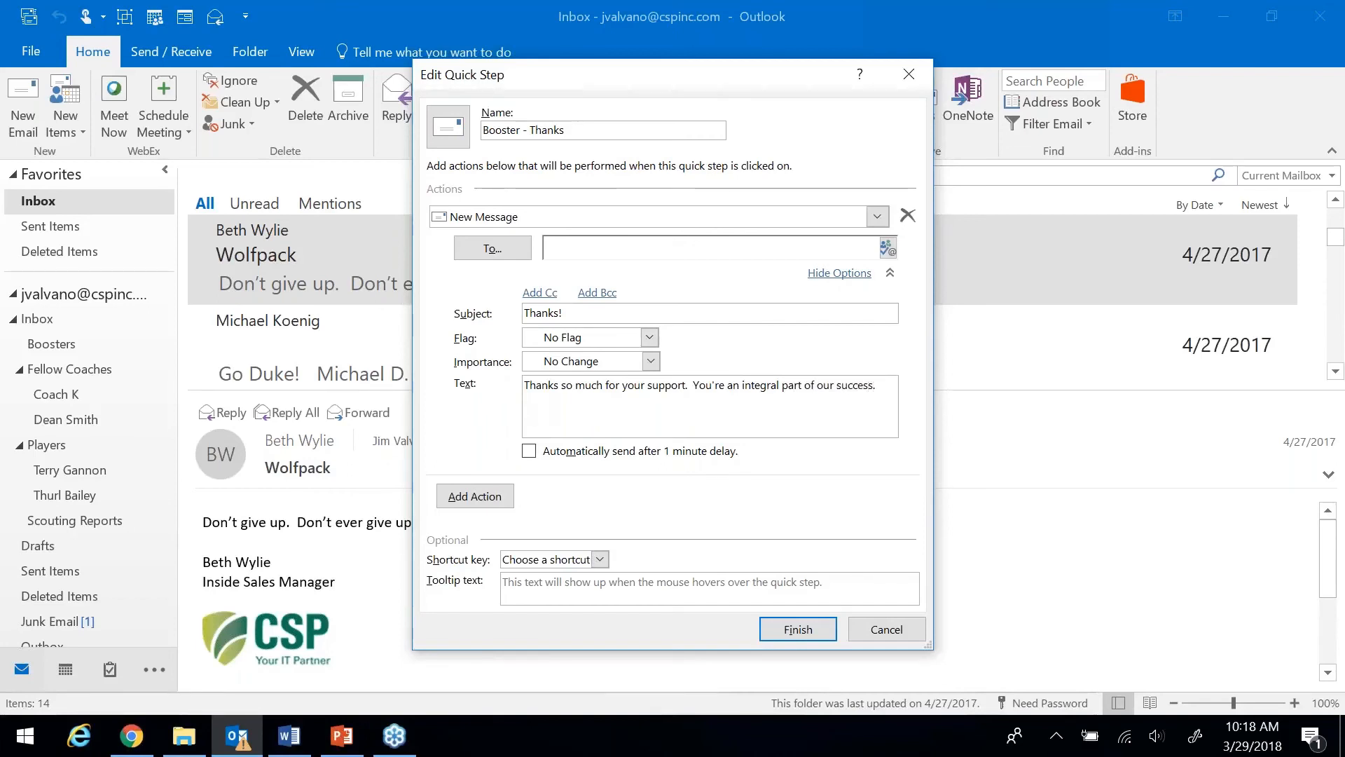
pyautogui.click(788, 629)
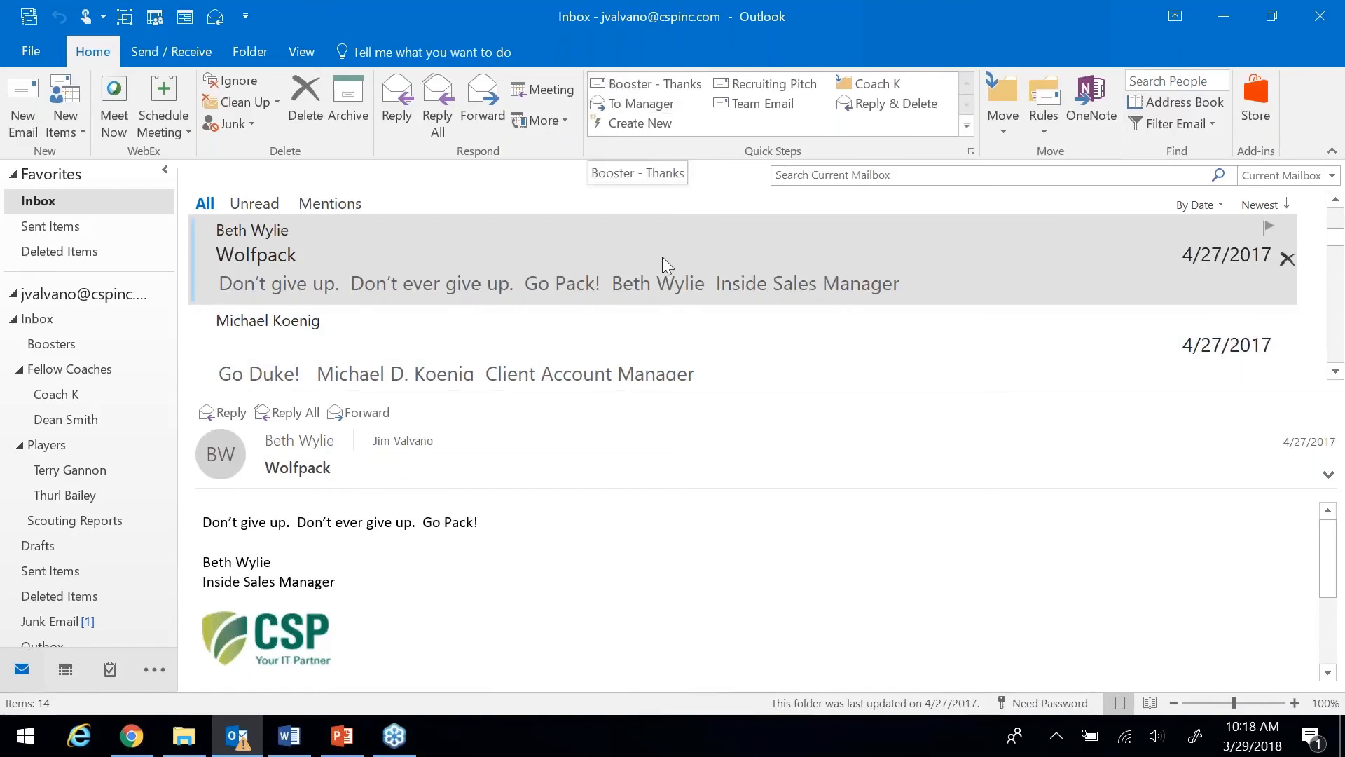
# Step: Test the "Booster - Thanks" quick step and close the resulting message without saving
pyautogui.click(630, 84)
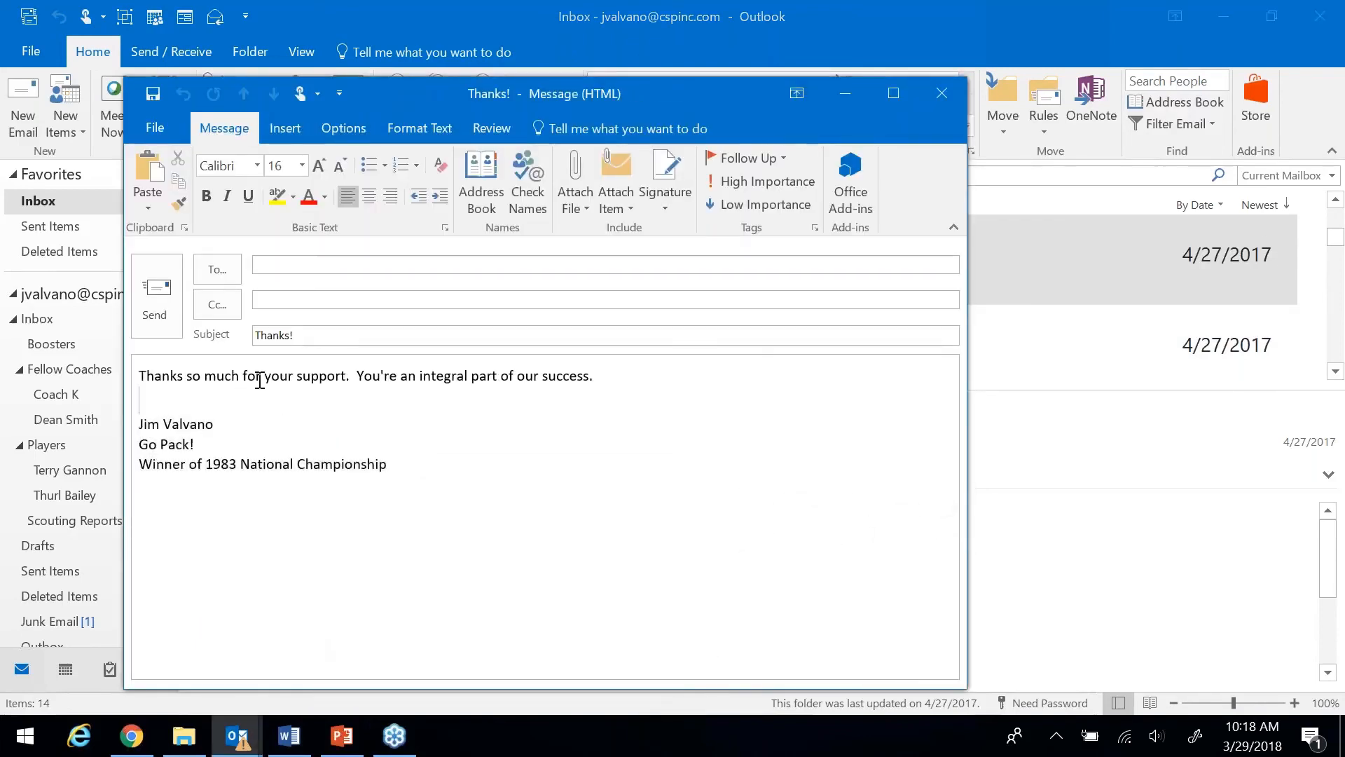
pyautogui.click(287, 264)
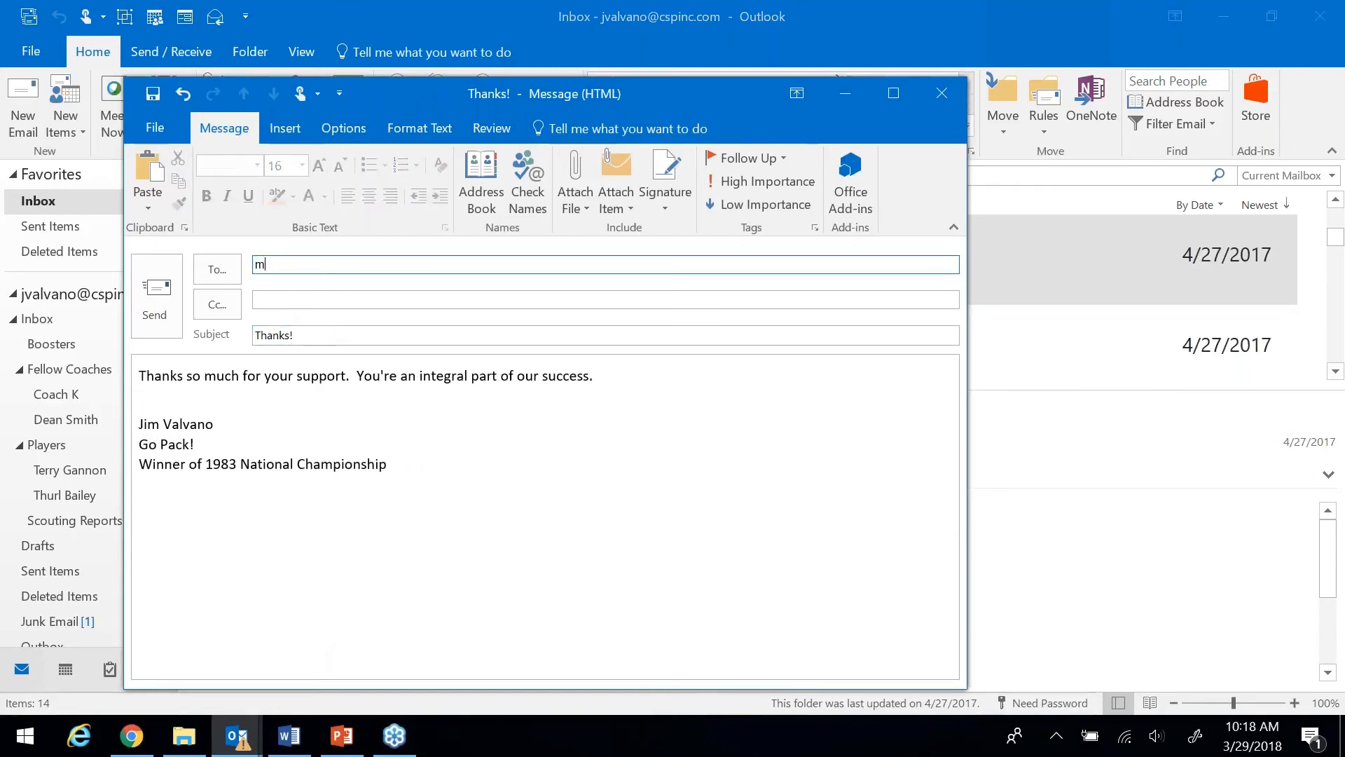
pyautogui.click(933, 91)
pyautogui.click(688, 432)
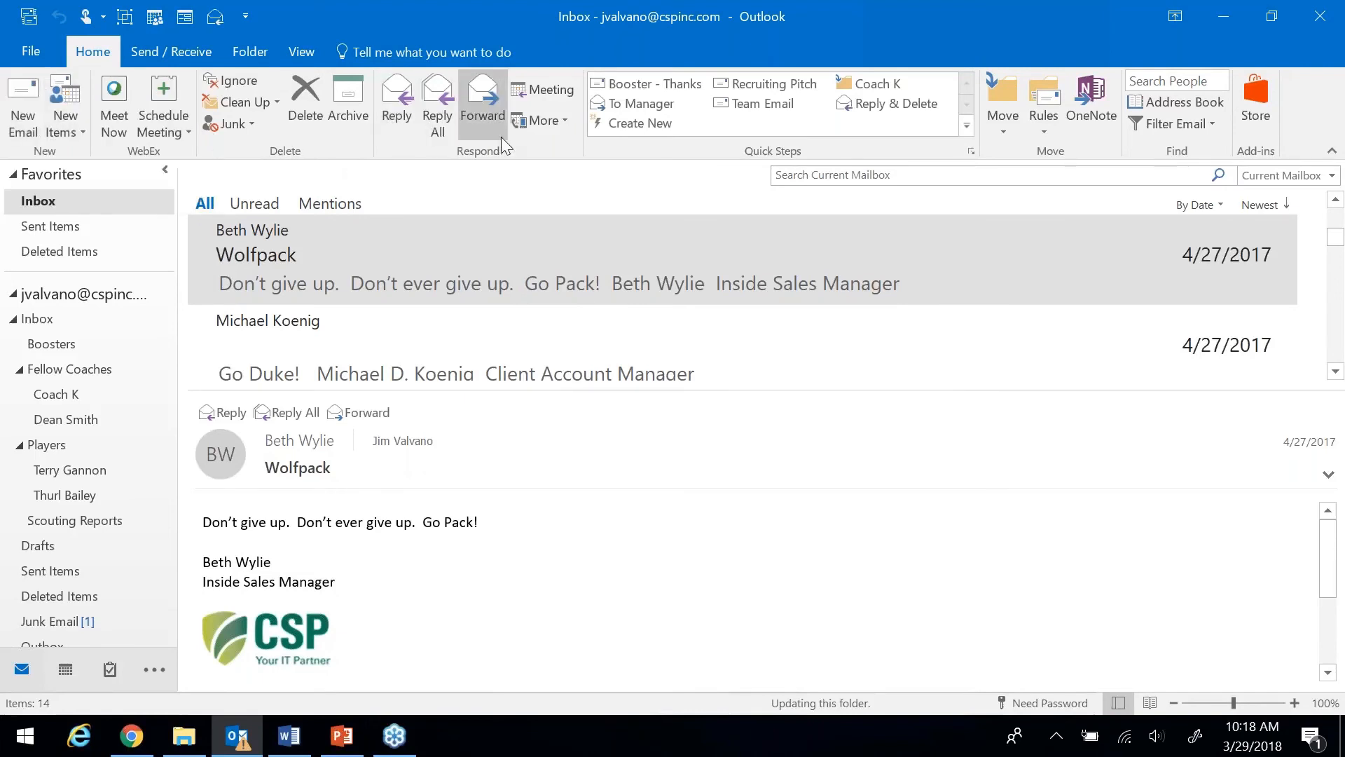
# Step: Open the ribbon customization options and examine the New Appointment command and the New group of Home (Tasks)
pyautogui.rightClick(437, 119)
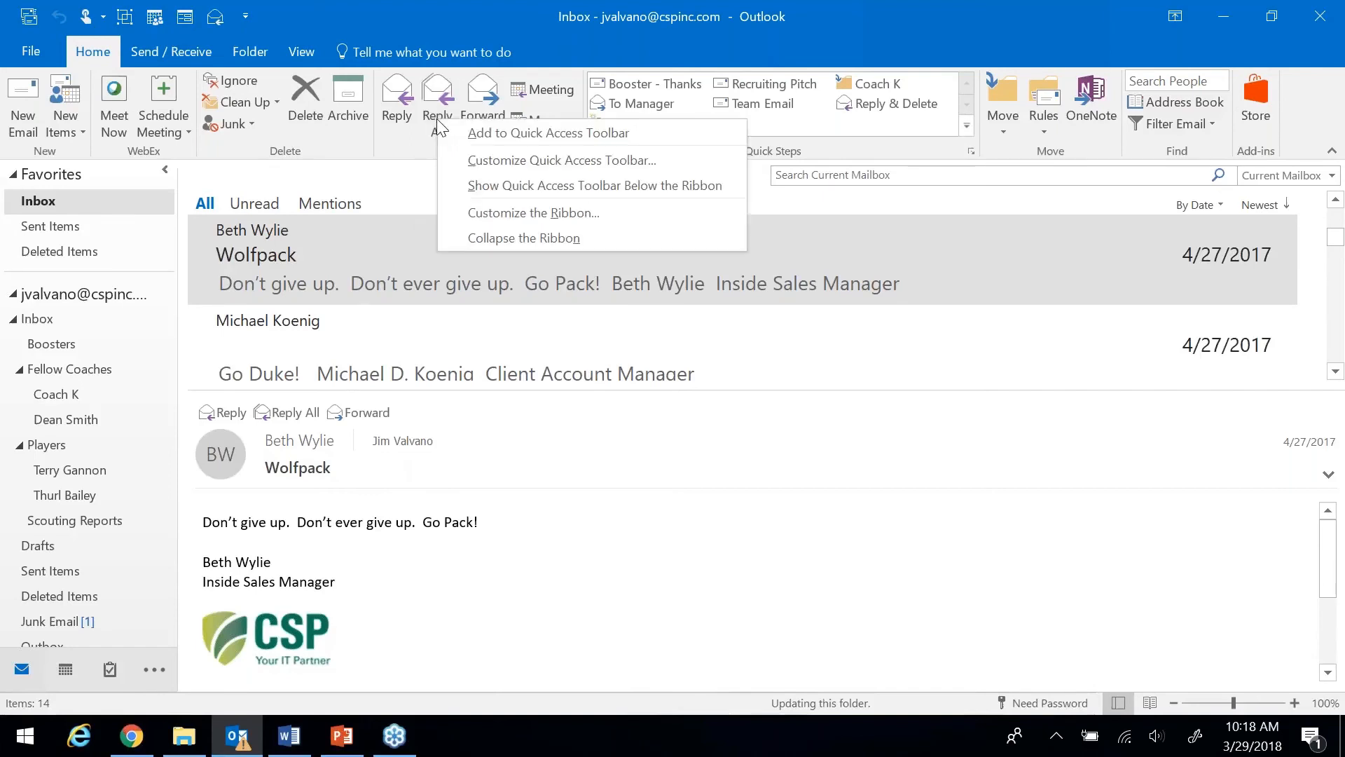
pyautogui.click(486, 204)
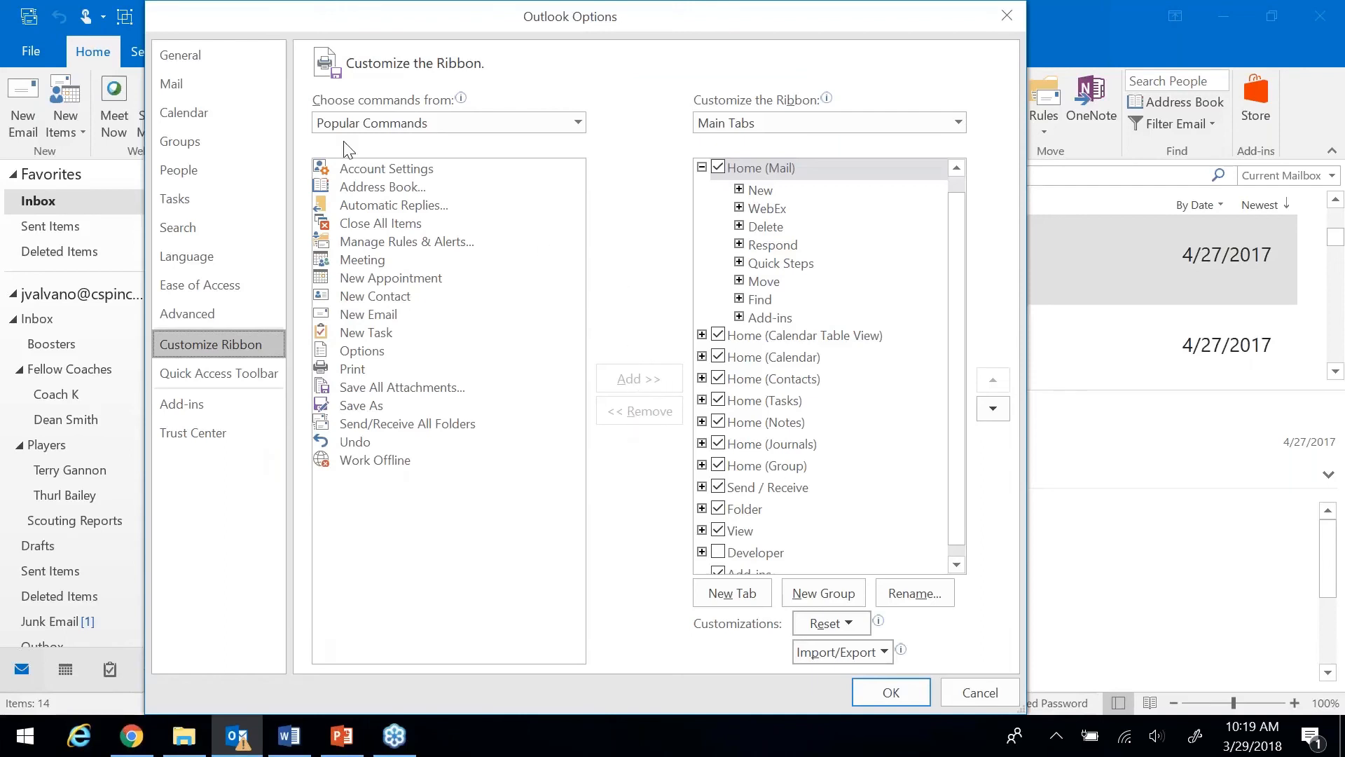
pyautogui.click(418, 279)
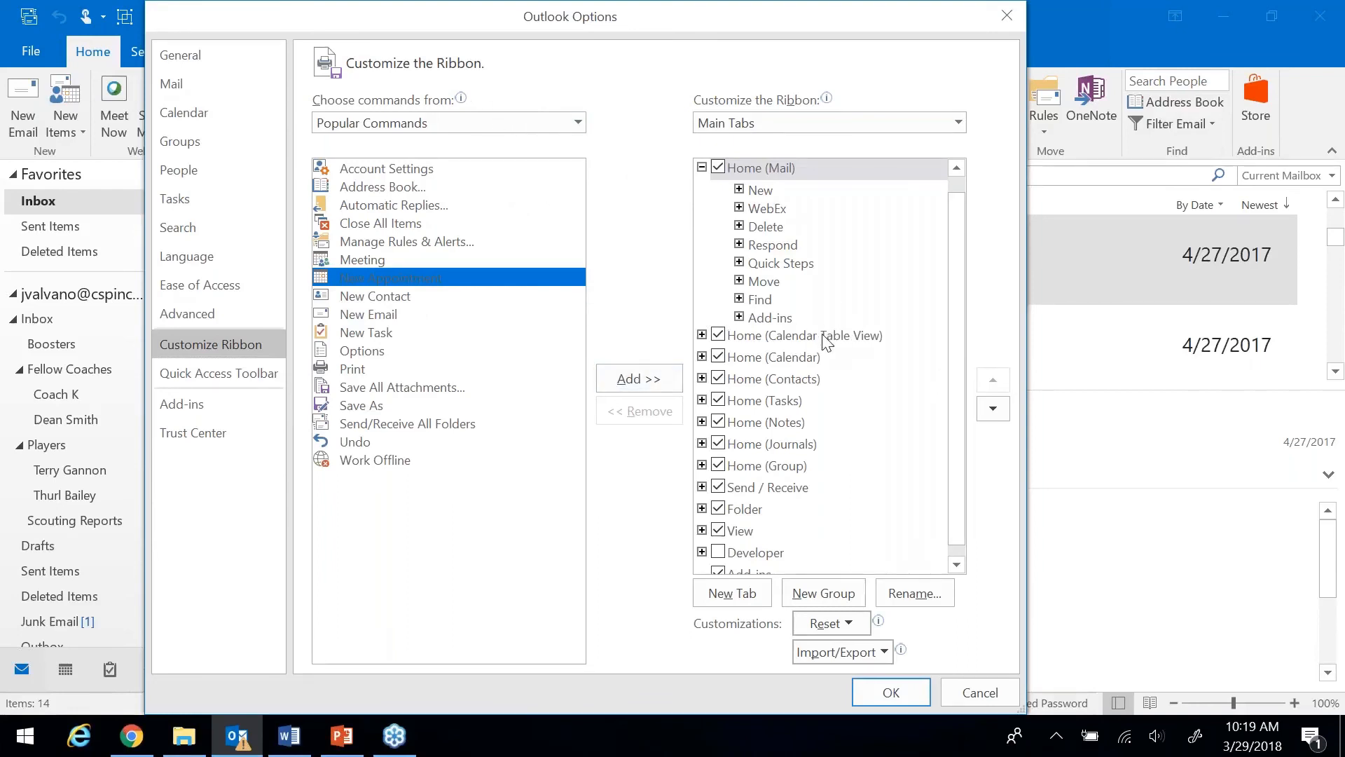
pyautogui.click(734, 403)
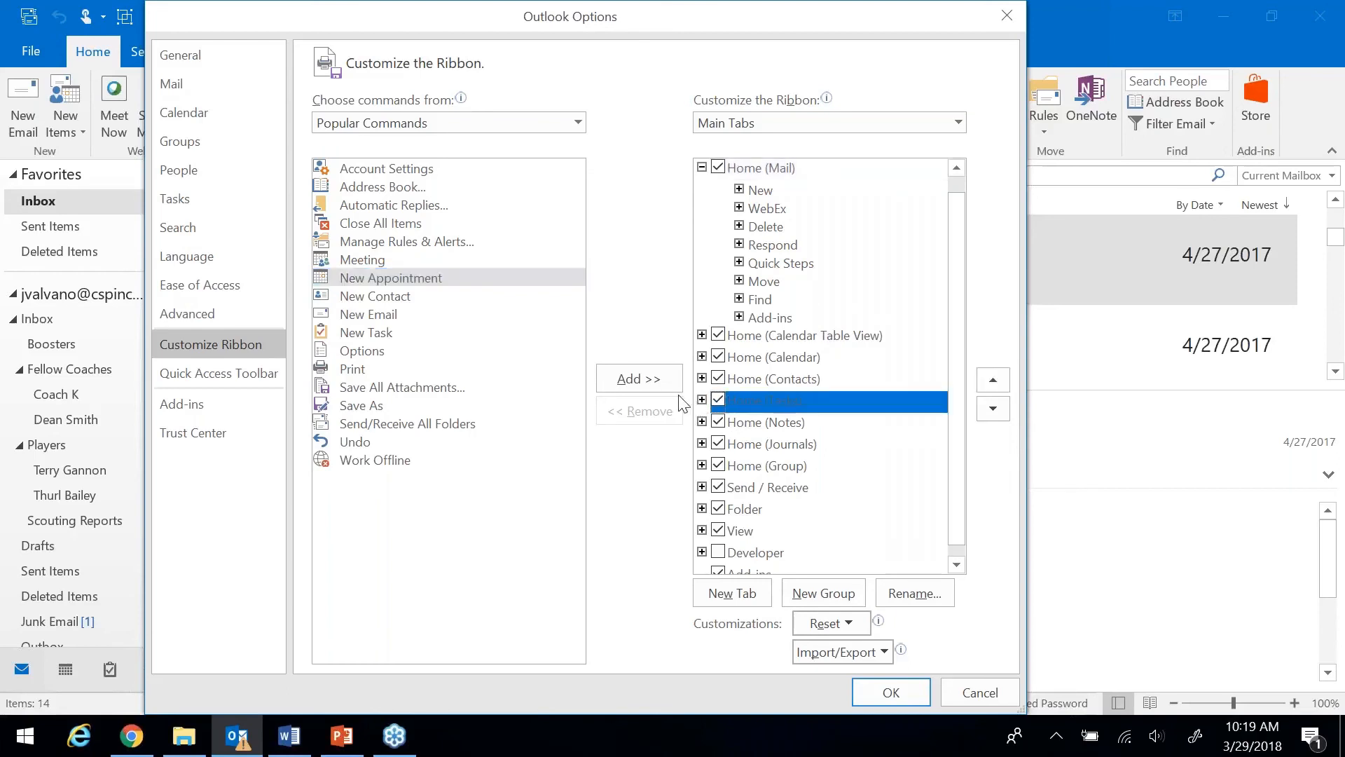
pyautogui.click(702, 400)
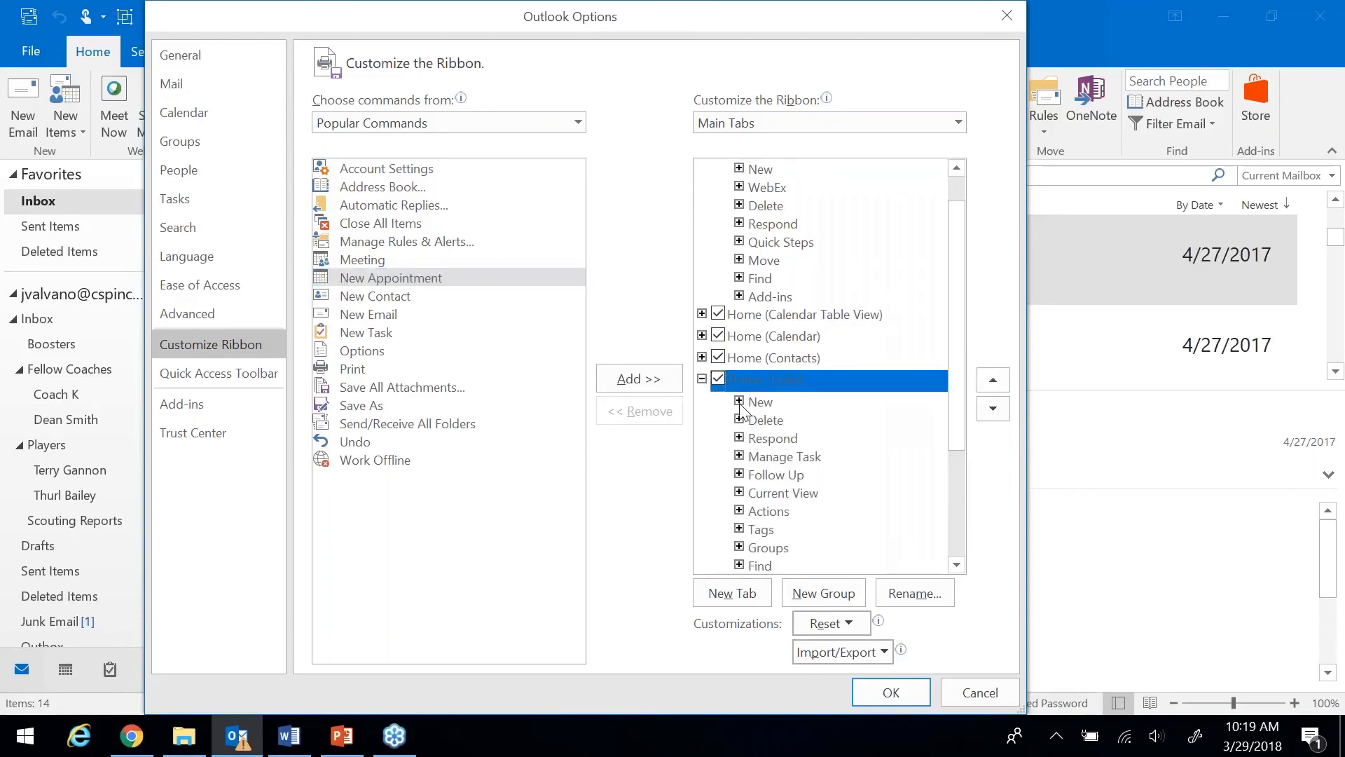
pyautogui.click(739, 402)
pyautogui.click(813, 421)
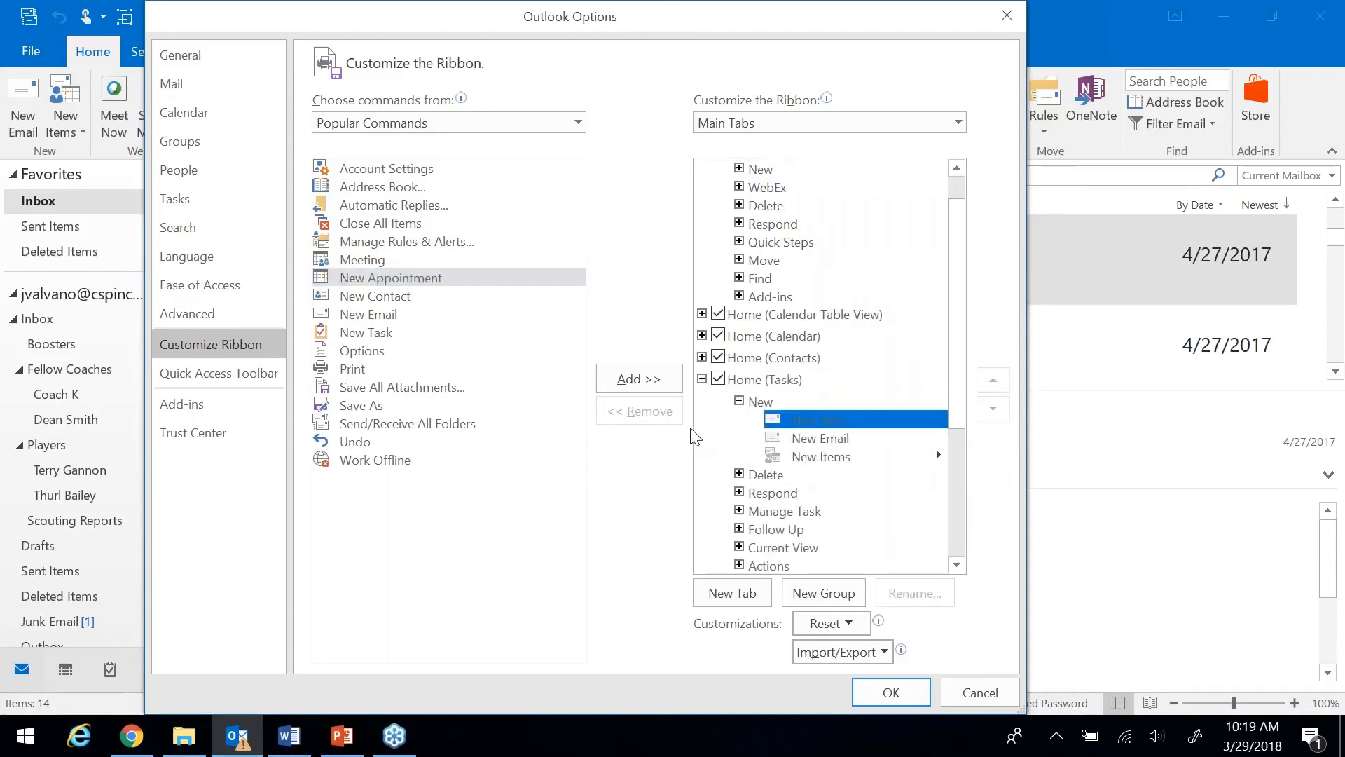
pyautogui.moveTo(966, 311); pyautogui.dragTo(963, 311)
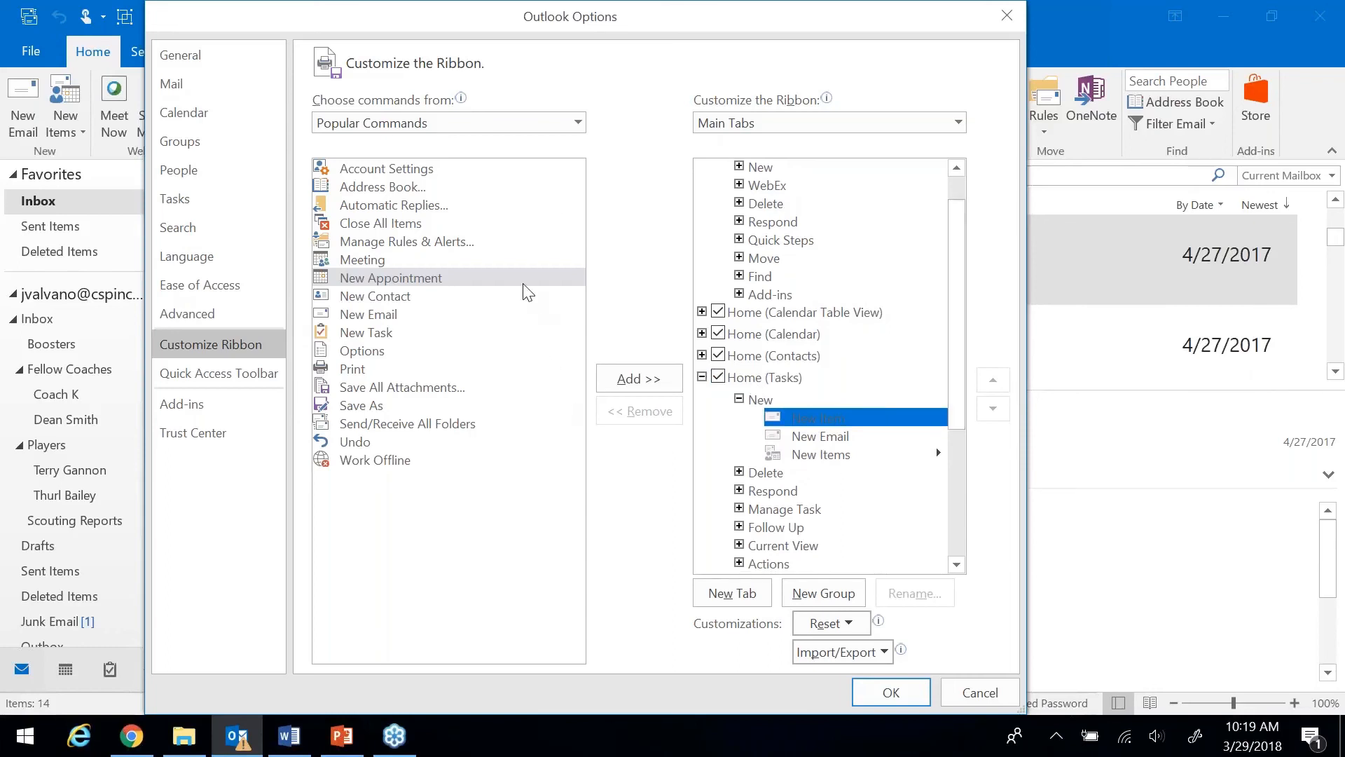
# Step: List the commands not in the ribbon, then all commands, and close the options without saving
pyautogui.click(577, 123)
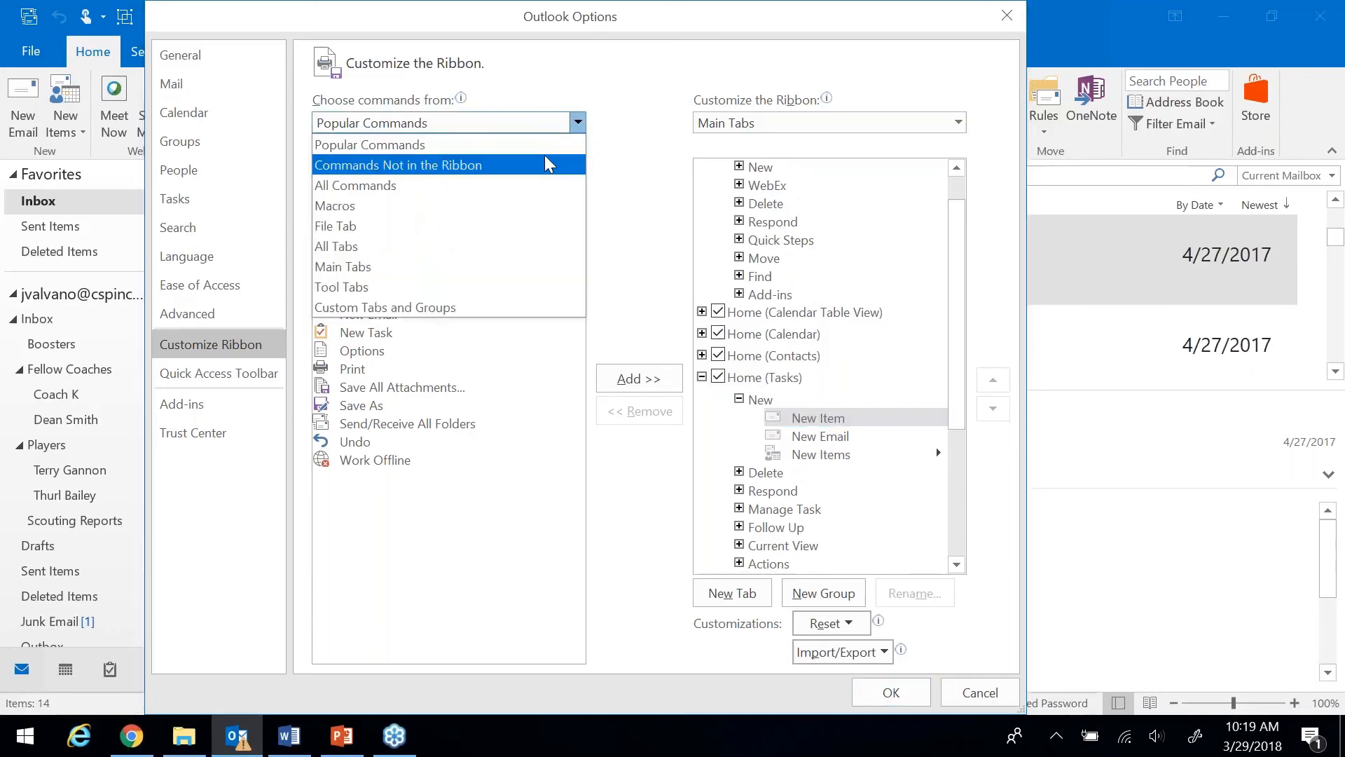
pyautogui.click(548, 167)
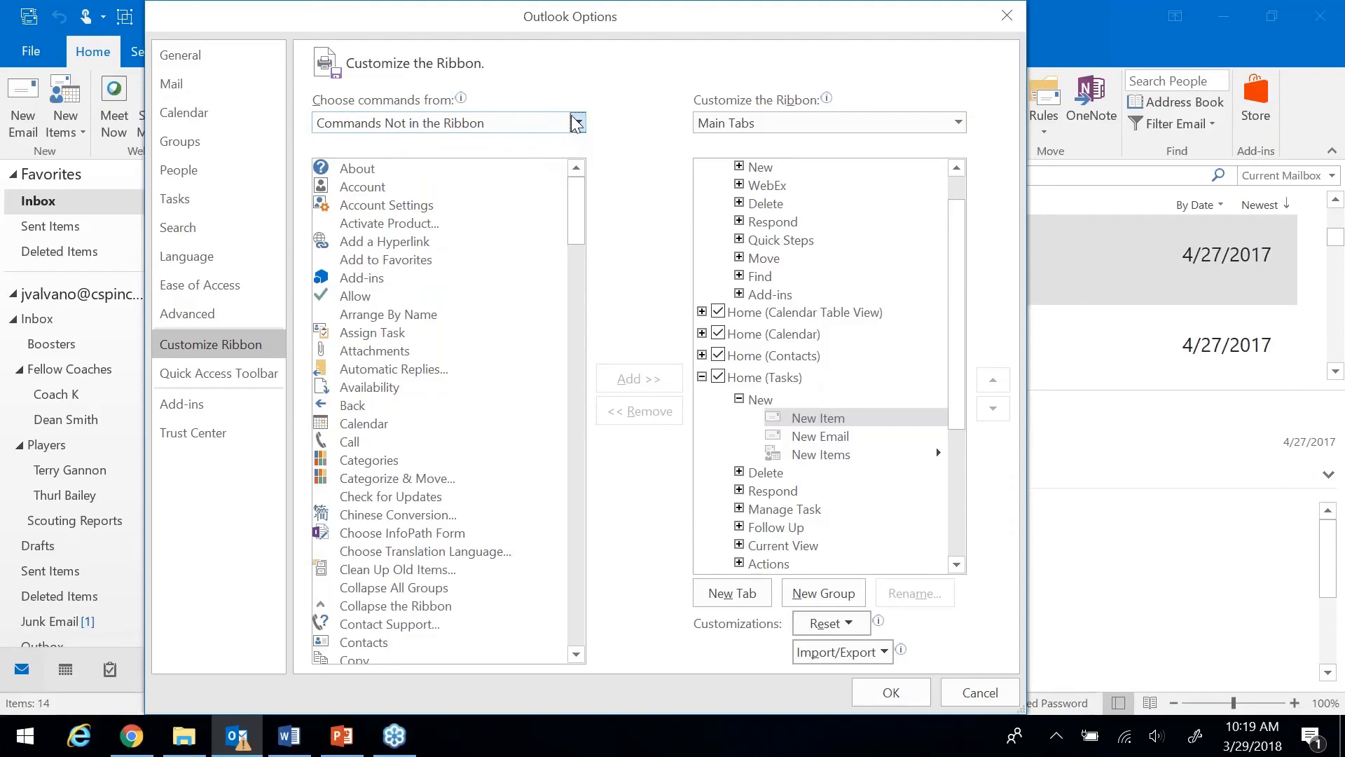
pyautogui.click(579, 123)
pyautogui.click(540, 186)
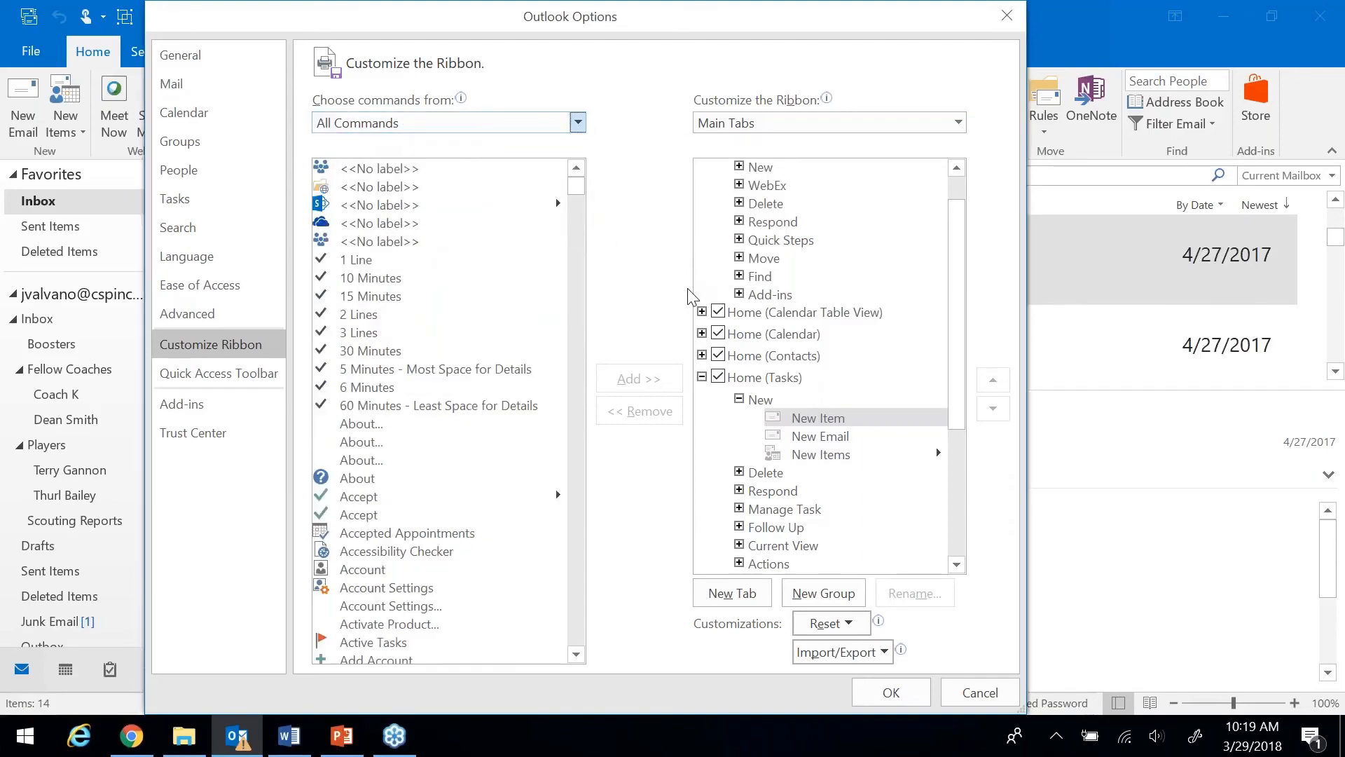
pyautogui.click(965, 697)
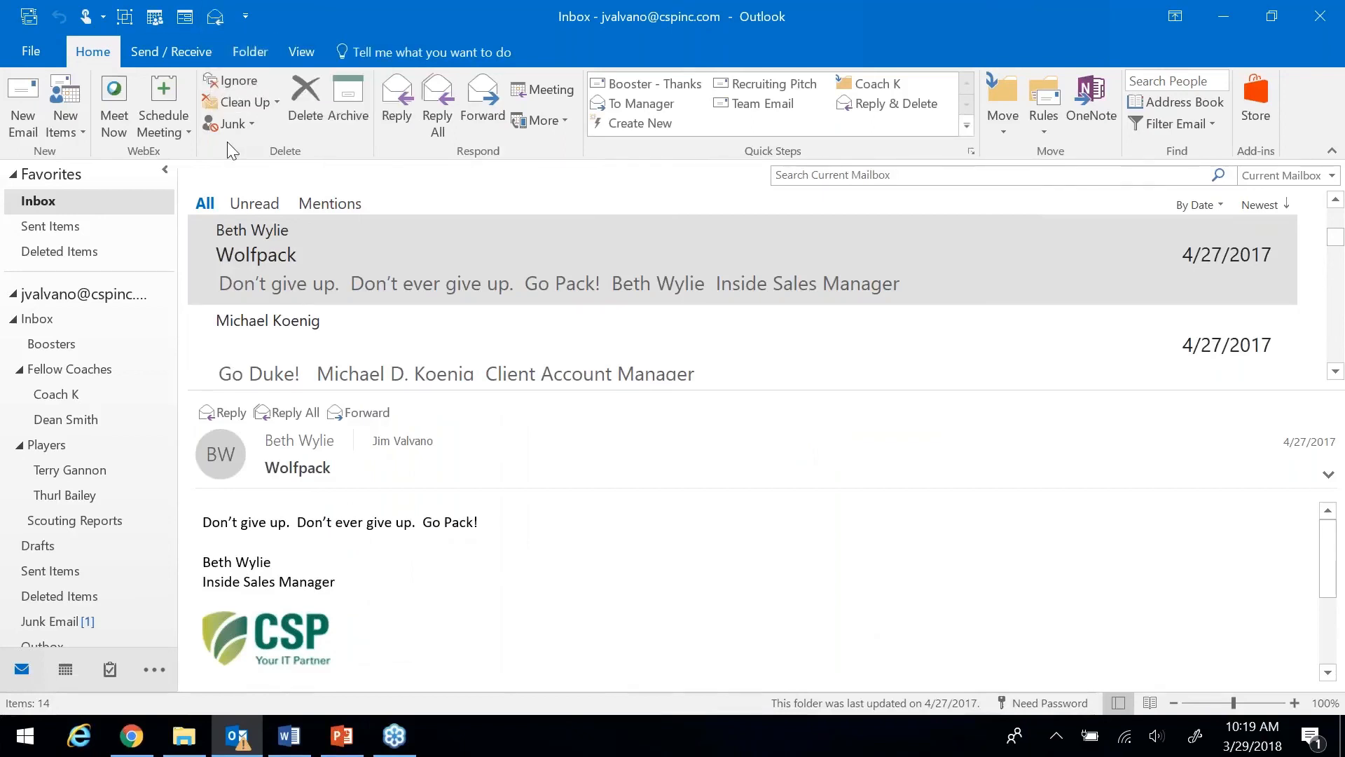
pyautogui.click(161, 56)
pyautogui.click(246, 56)
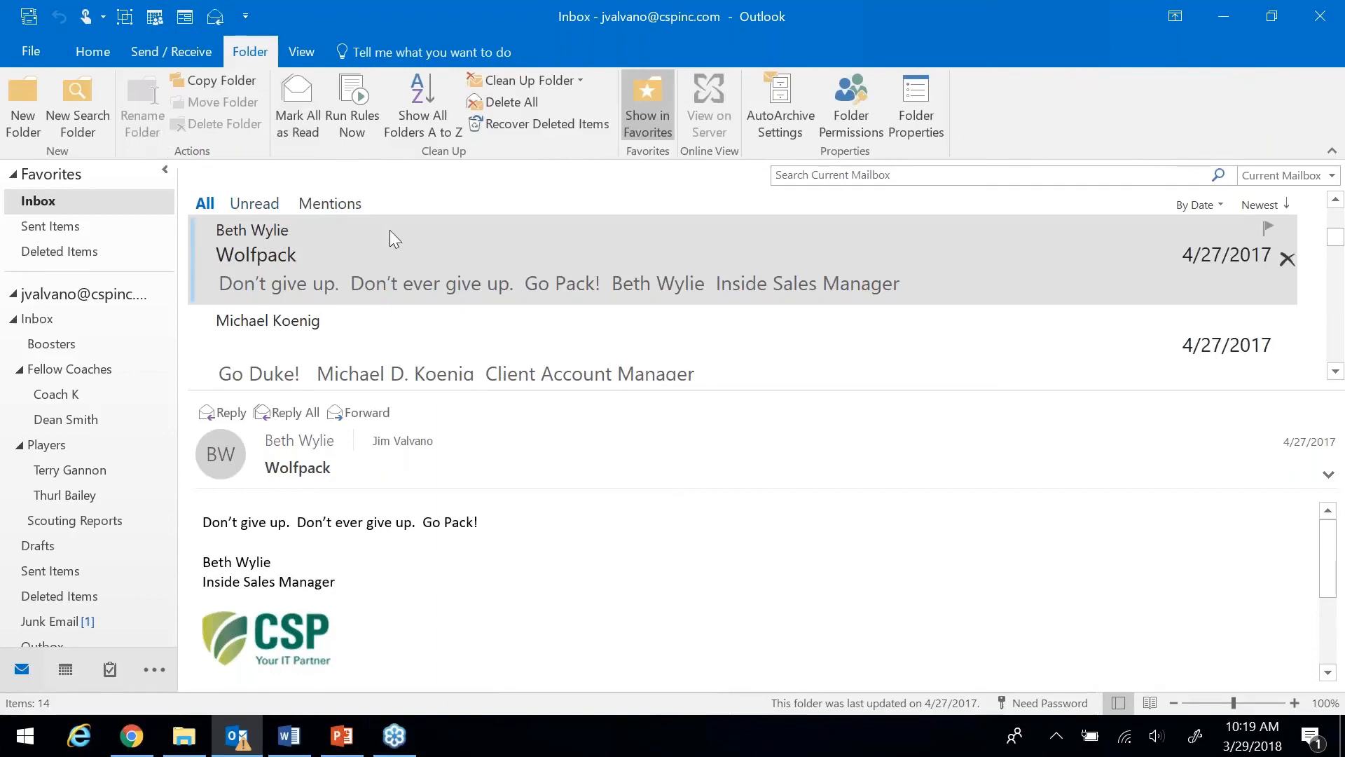
pyautogui.click(95, 52)
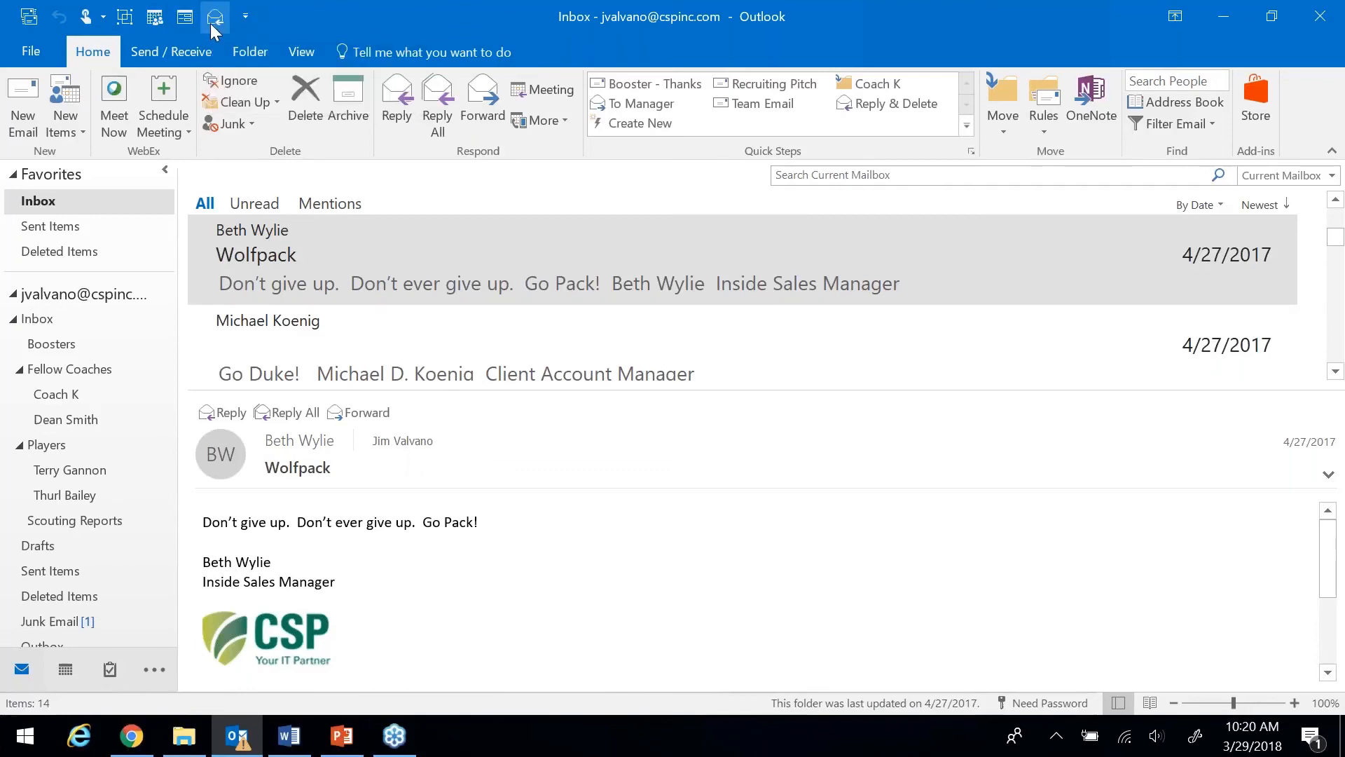
# Step: With the Folder commands showing, start a quick-access reply to the "Wolfpack" message and discard the draft
pyautogui.click(171, 51)
pyautogui.click(250, 51)
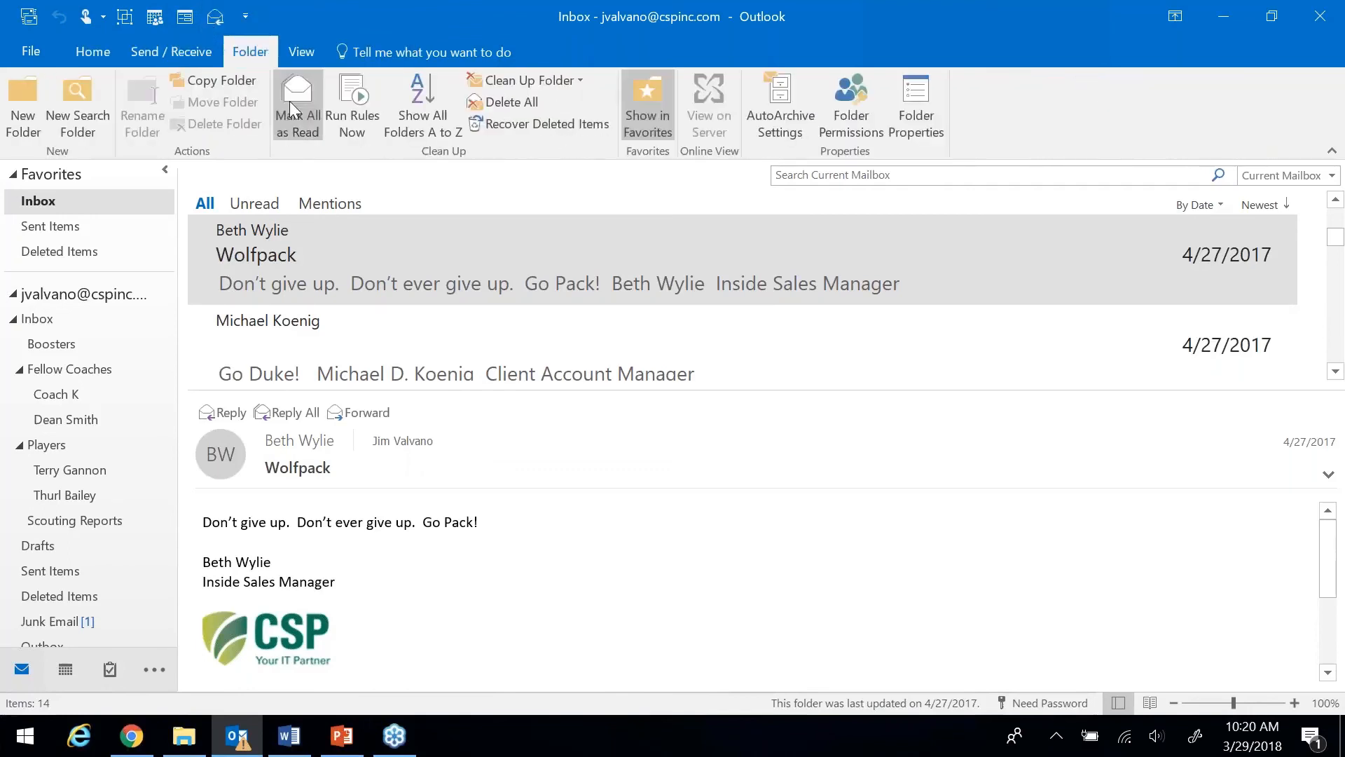
pyautogui.click(291, 270)
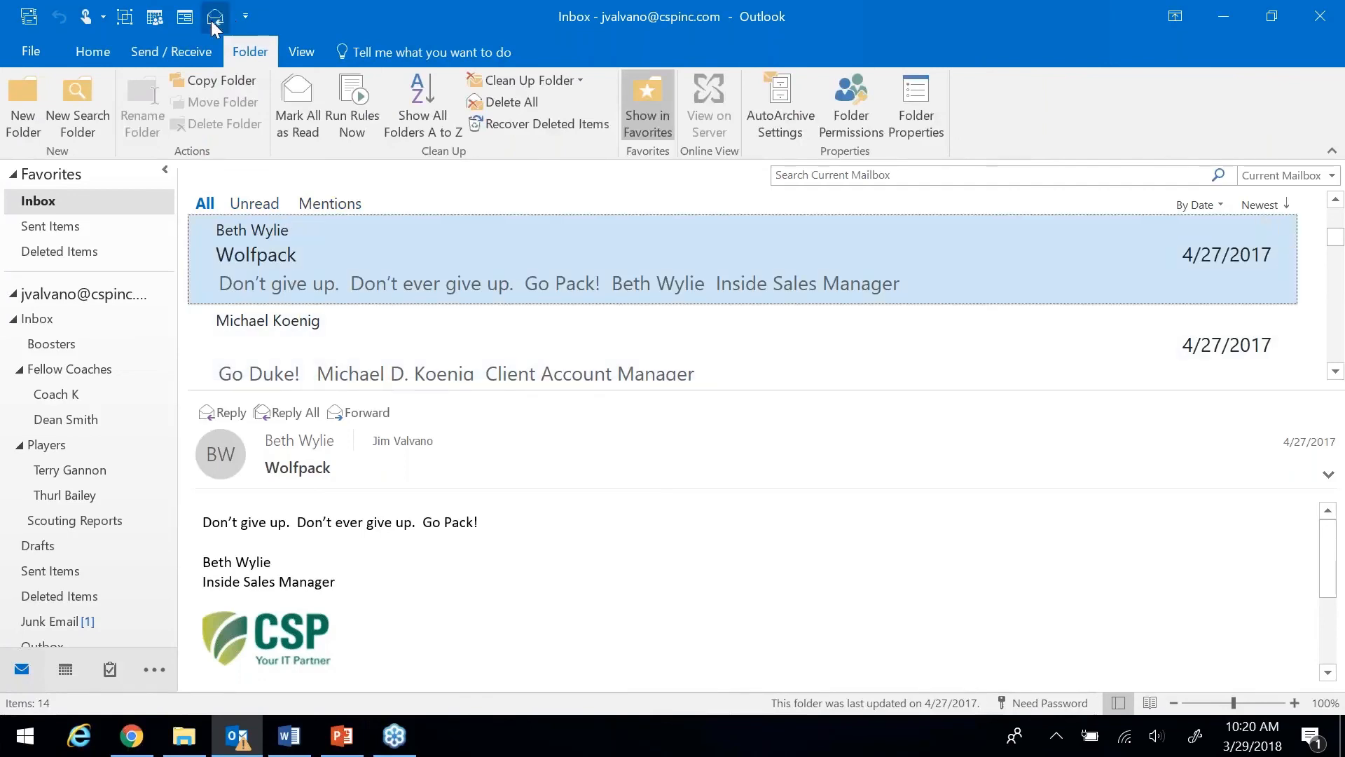
pyautogui.click(214, 17)
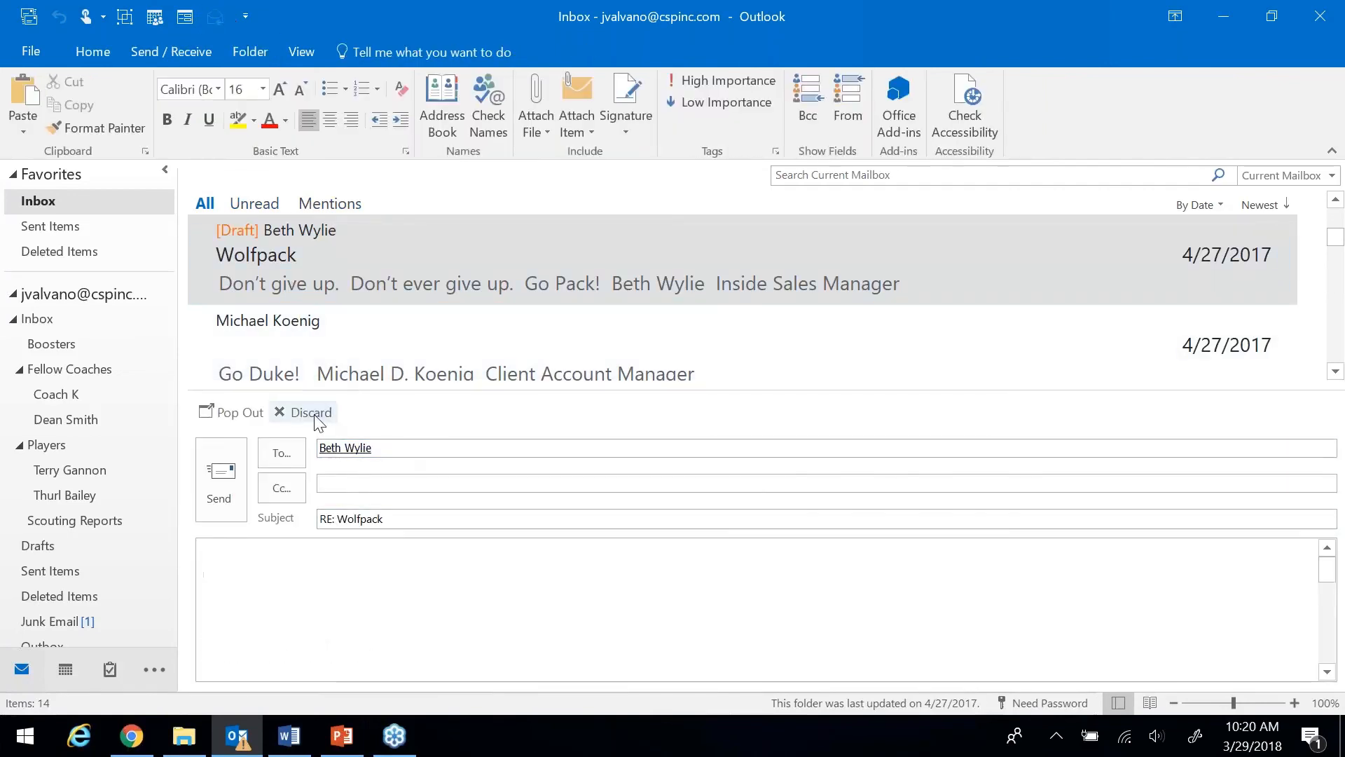
pyautogui.click(316, 415)
# Step: Examine the list of commands offered for the Quick Access Toolbar without changing any of them
pyautogui.click(246, 17)
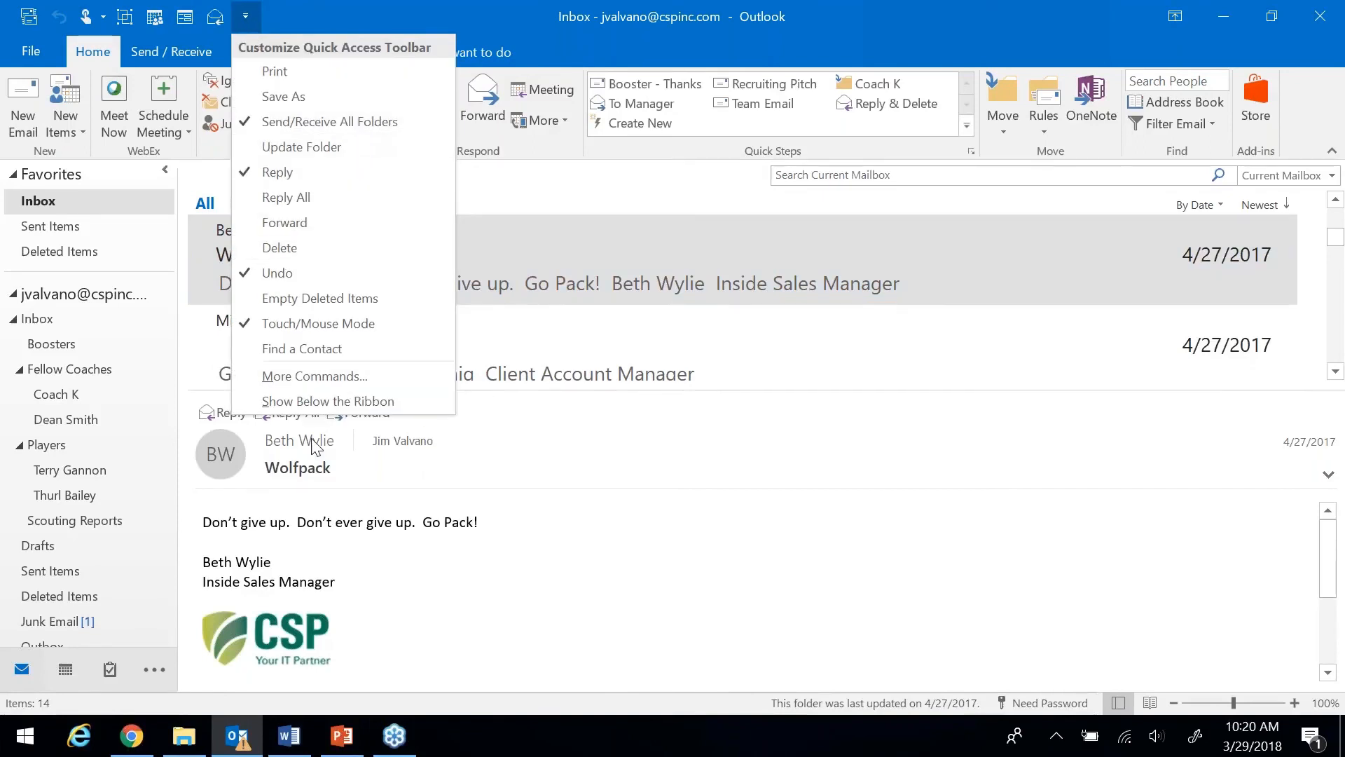
pyautogui.click(412, 8)
pyautogui.click(245, 16)
pyautogui.click(354, 15)
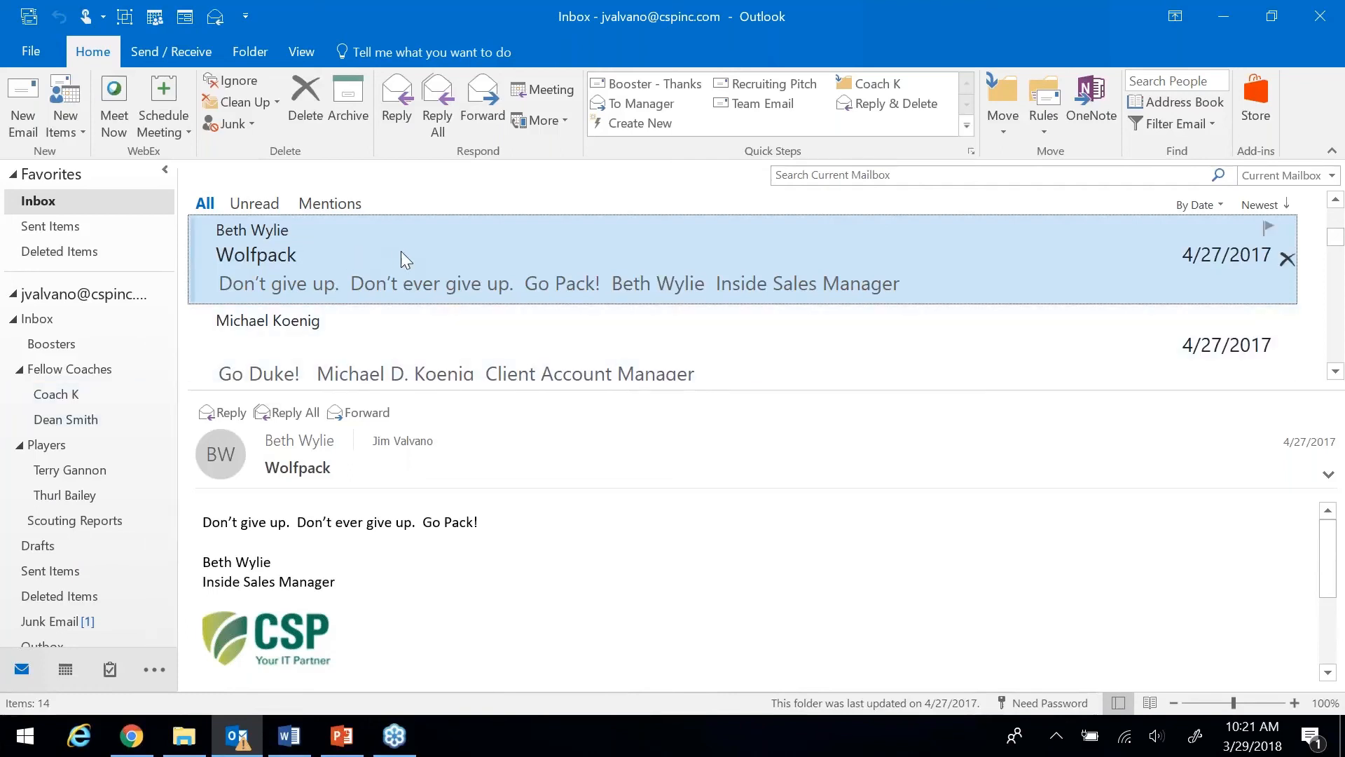
# Step: Move the "Wolfpack" message to the Boosters folder, undo the move, and check that folder before returning to the Inbox
pyautogui.moveTo(407, 253); pyautogui.dragTo(84, 354)
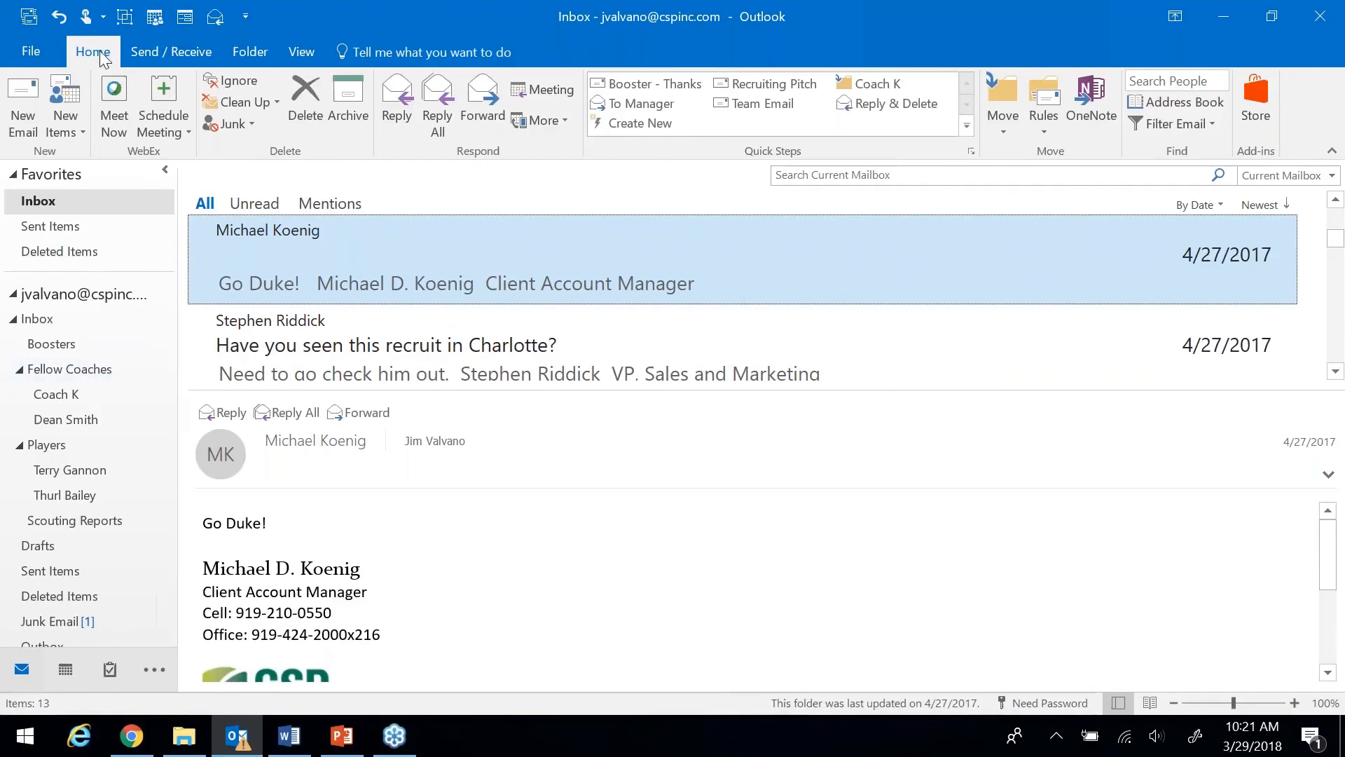
pyautogui.click(59, 16)
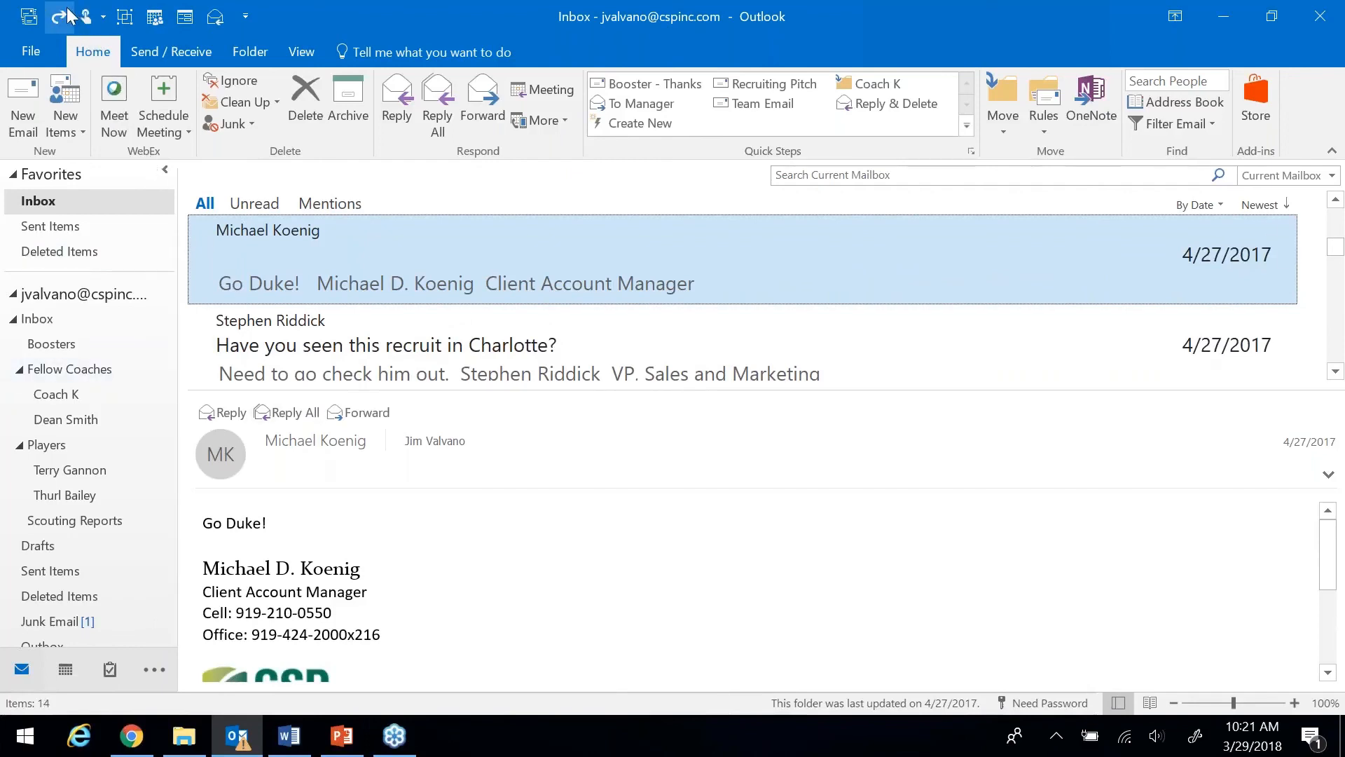
pyautogui.click(84, 344)
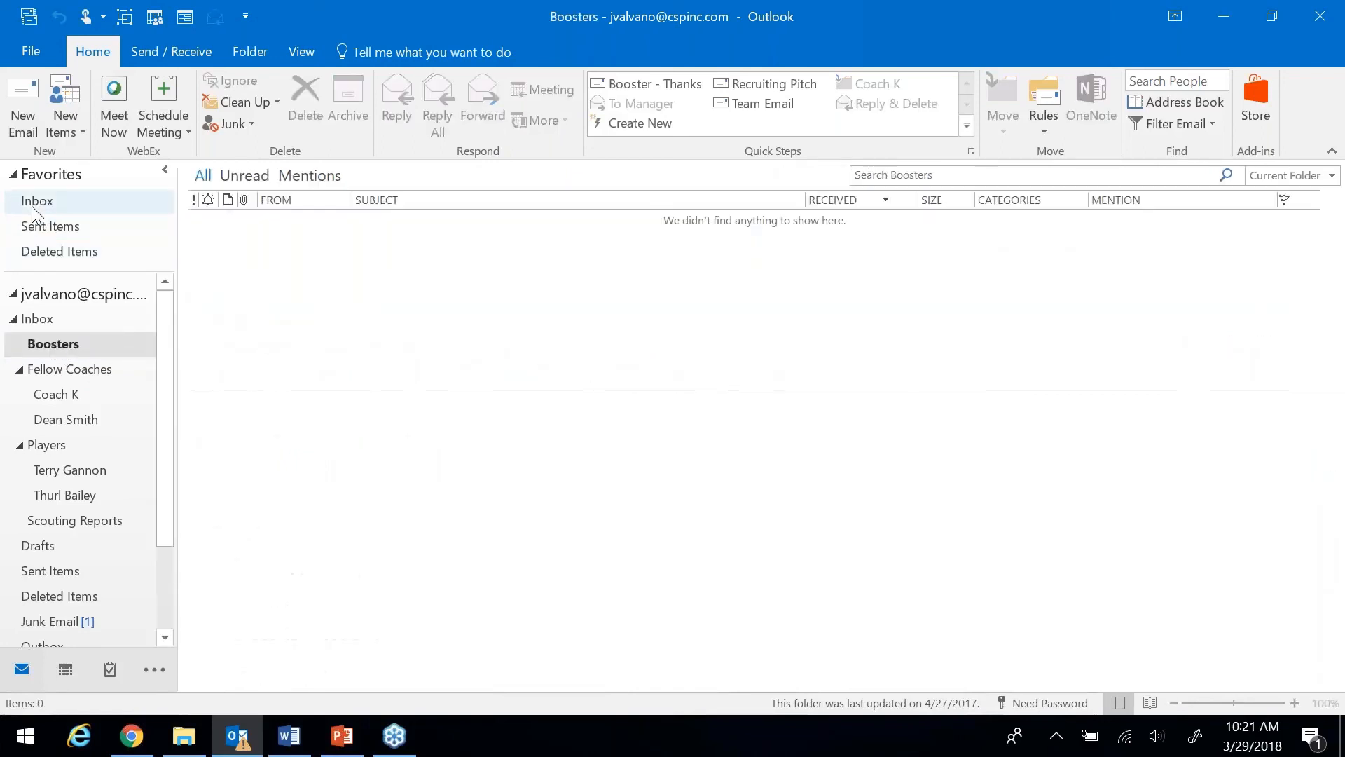
pyautogui.click(35, 202)
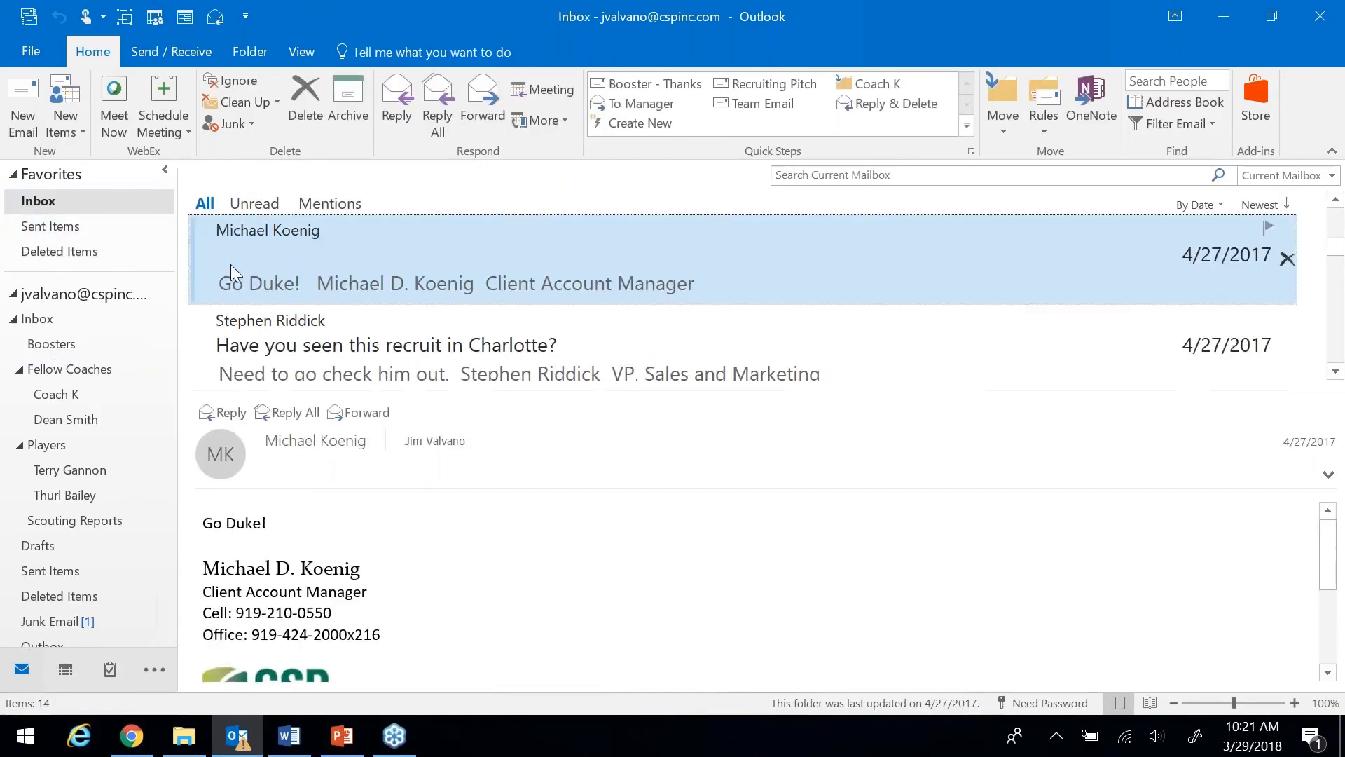
# Step: Go through the destination folders for moving the "Go Duke!" message and dismiss the list without moving it
pyautogui.rightClick(266, 267)
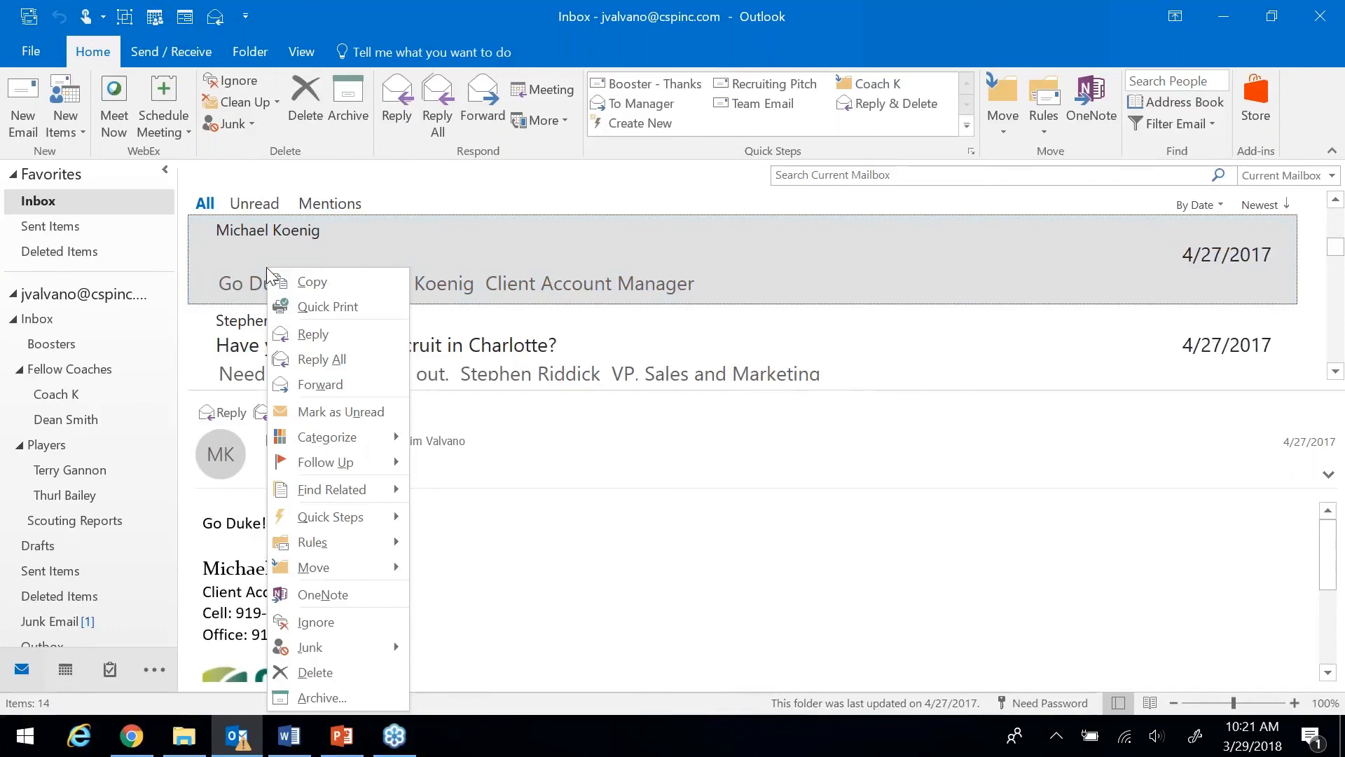
pyautogui.press('m')
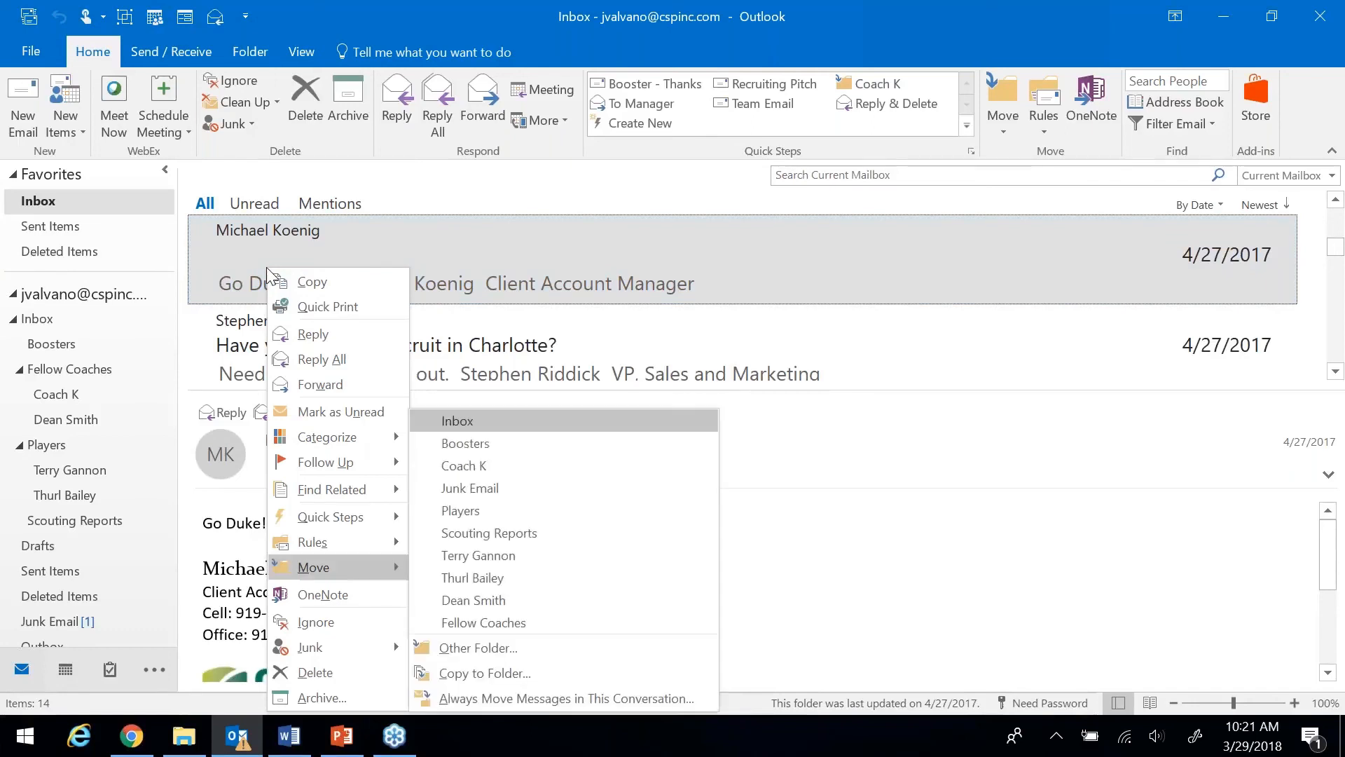
pyautogui.press('Down')
pyautogui.press('Down')
pyautogui.press('Down')
pyautogui.press('Down')
pyautogui.press('Down')
pyautogui.press('Down')
pyautogui.press('Down')
pyautogui.press('Down')
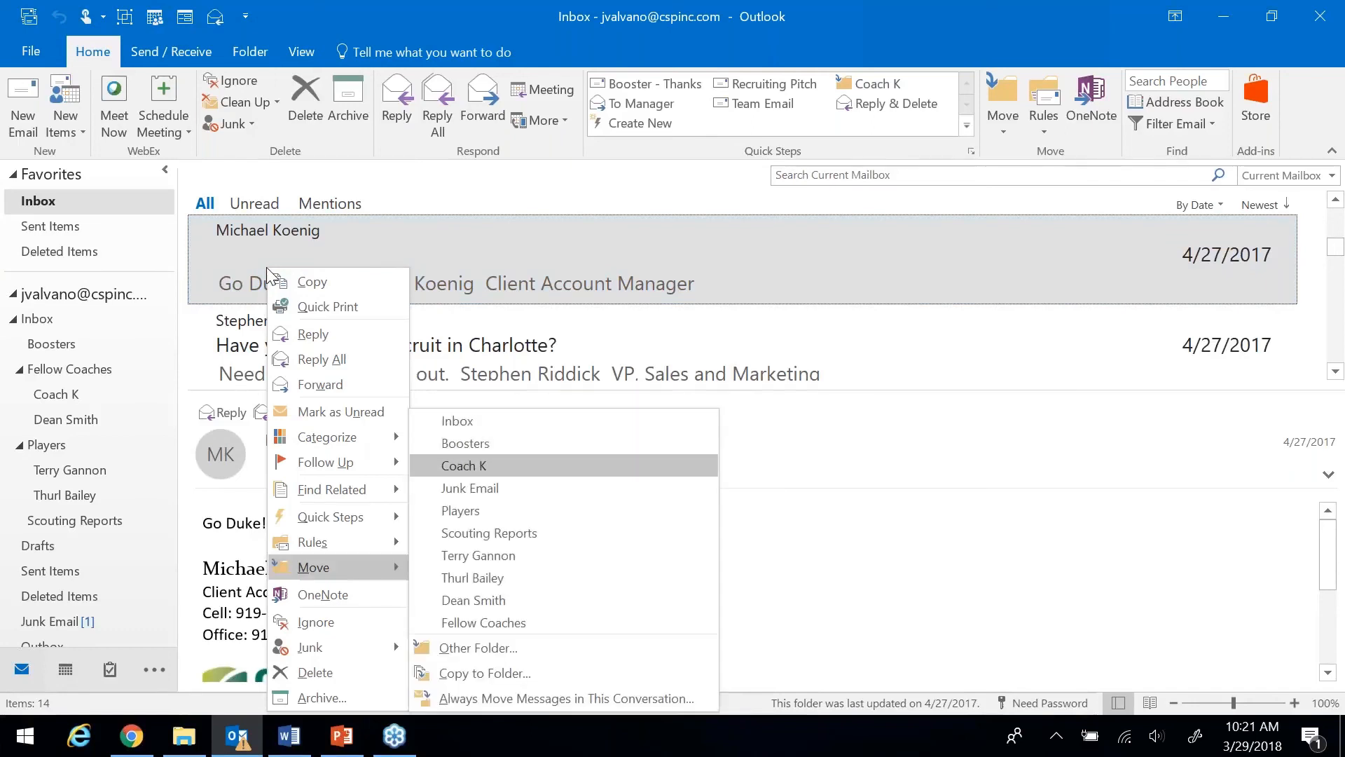
pyautogui.press('Down')
pyautogui.press('Up')
pyautogui.press('Up')
pyautogui.press('Up')
pyautogui.press('Up')
pyautogui.press('Up')
pyautogui.press('Up')
pyautogui.press('Up')
pyautogui.press('Up')
pyautogui.press('Up')
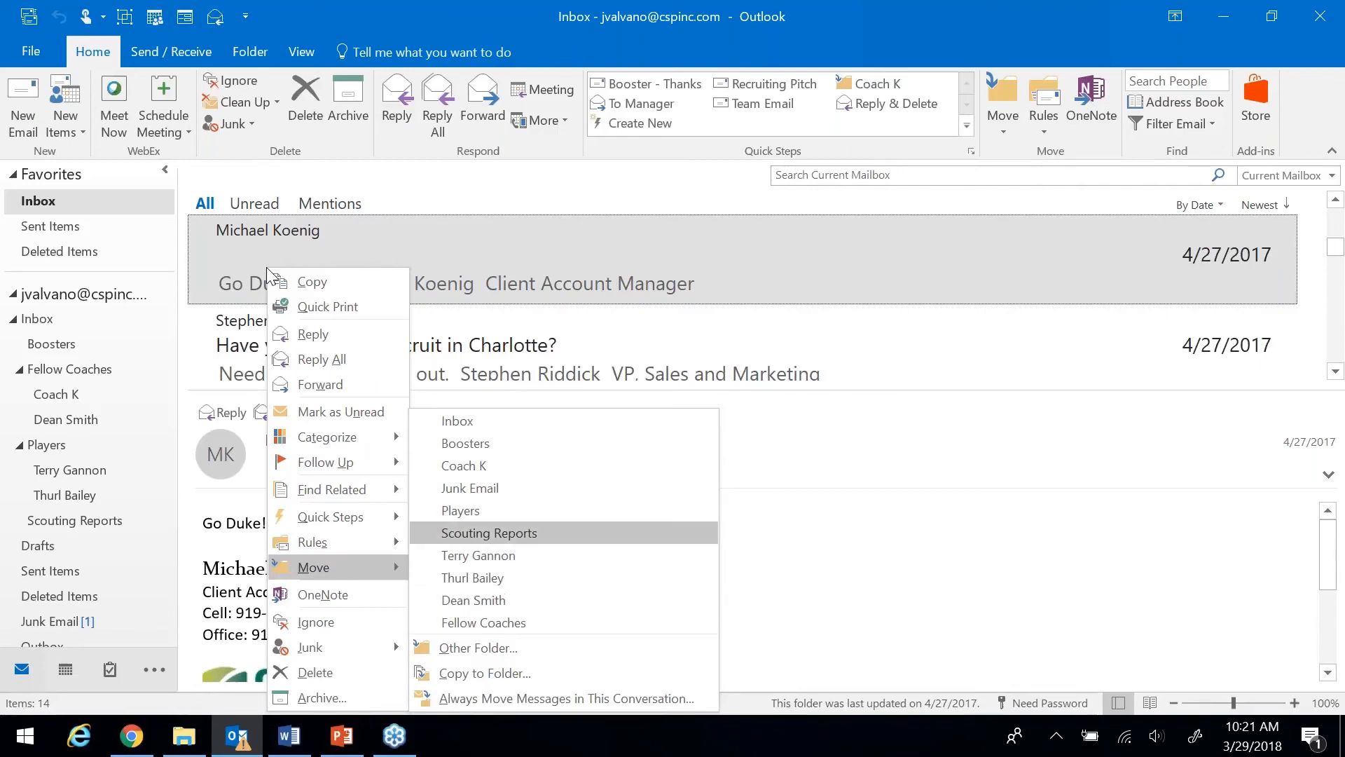
pyautogui.press('Down')
pyautogui.press('Down')
pyautogui.press('Down')
pyautogui.press('Down')
pyautogui.press('Down')
pyautogui.press('Down')
pyautogui.press('Down')
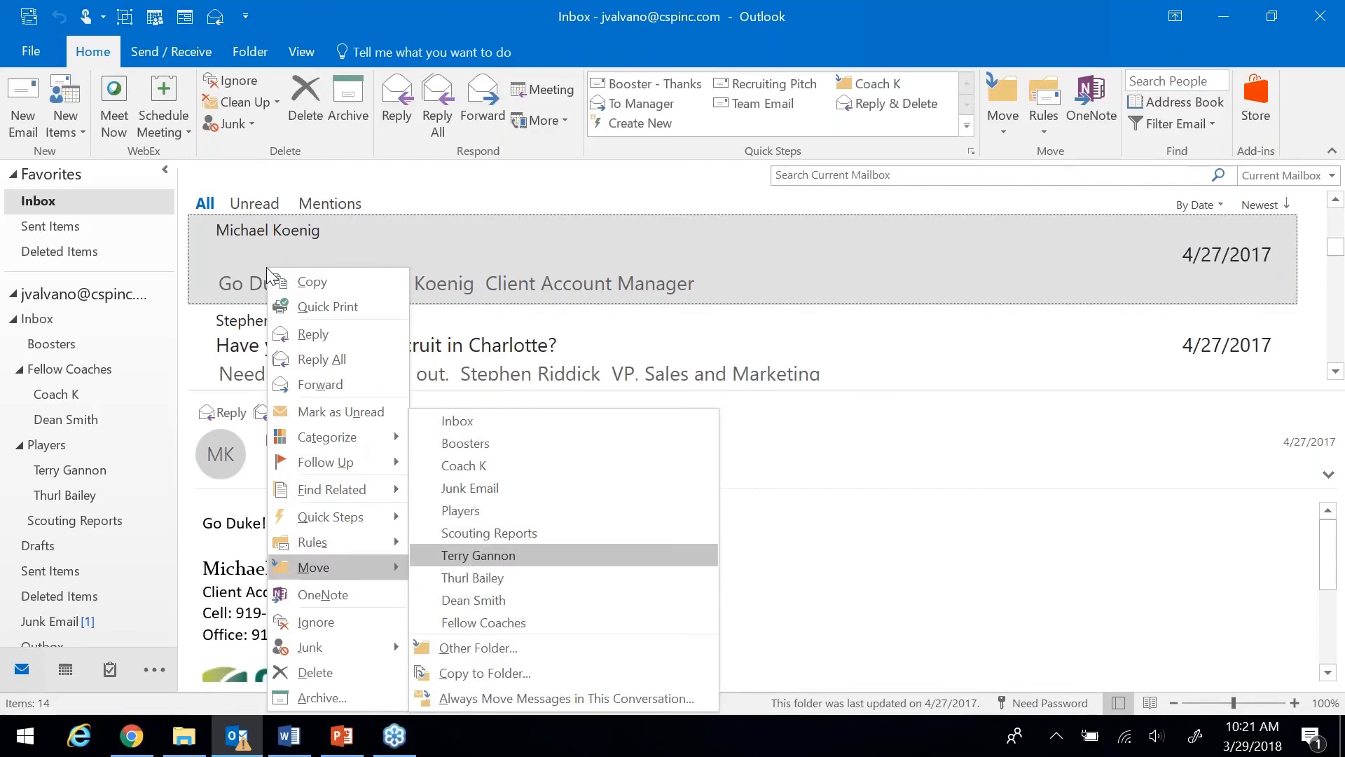
pyautogui.press('Up')
pyautogui.press('Up')
pyautogui.press('Up')
pyautogui.press('Up')
pyautogui.press('Up')
pyautogui.press('Up')
pyautogui.press('Up')
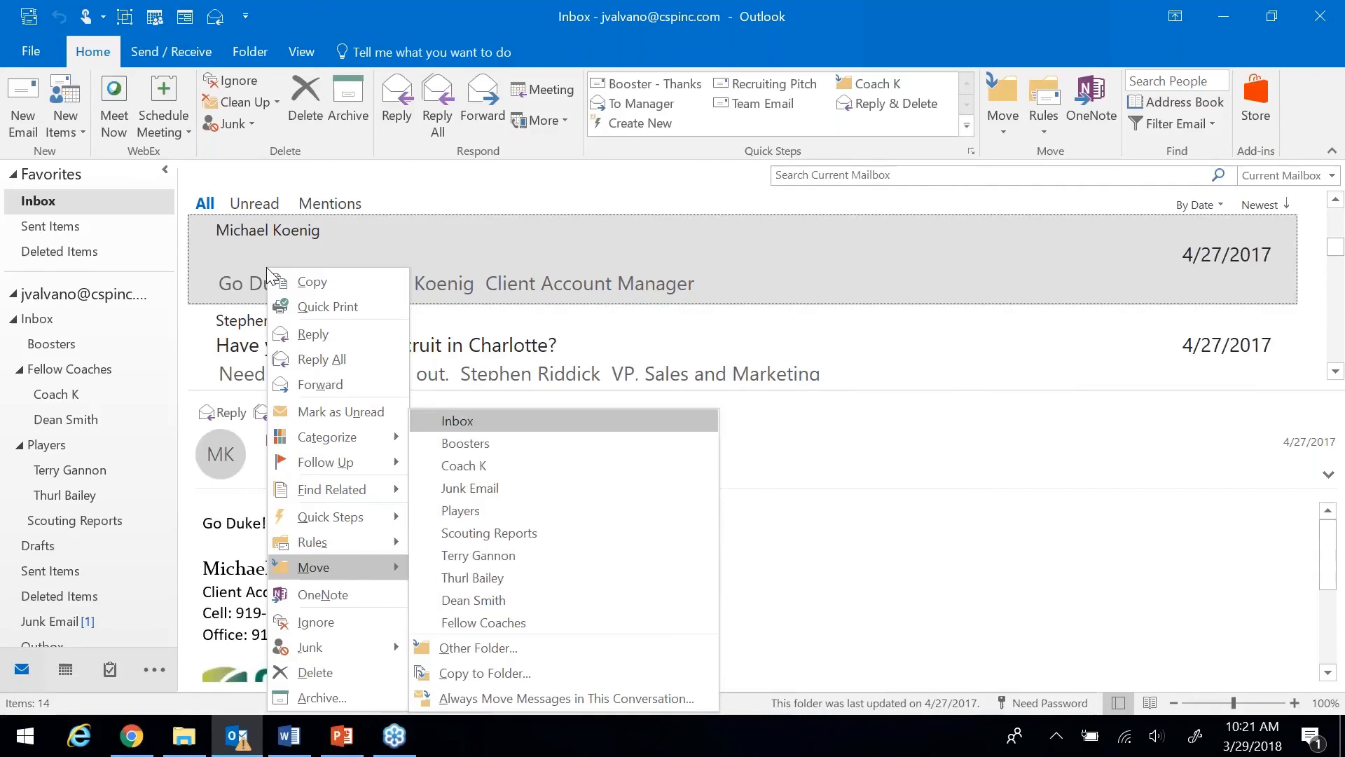
pyautogui.click(485, 224)
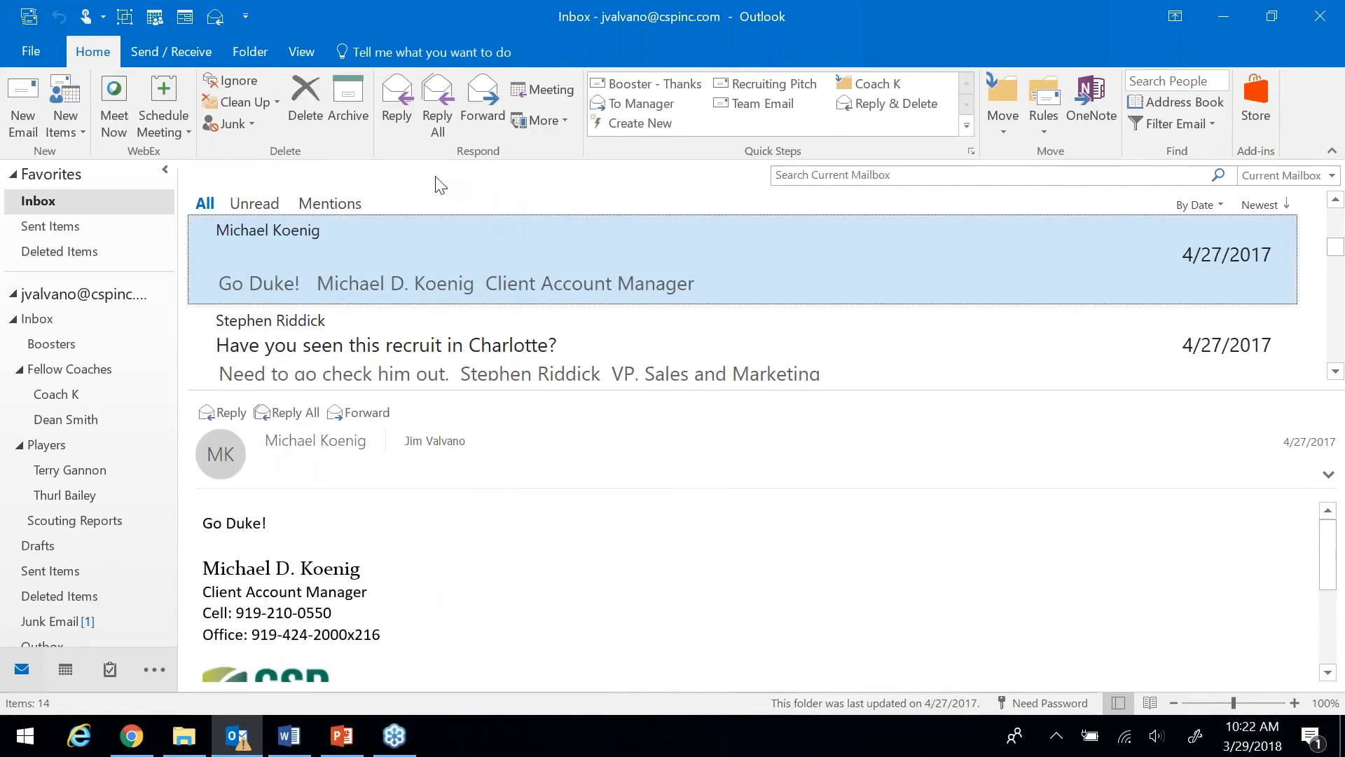
# Step: Show the move destinations for the "Go Duke!" and "Have you seen this recruit in Charlotte?" messages, dismissing both without moving anything
pyautogui.rightClick(360, 232)
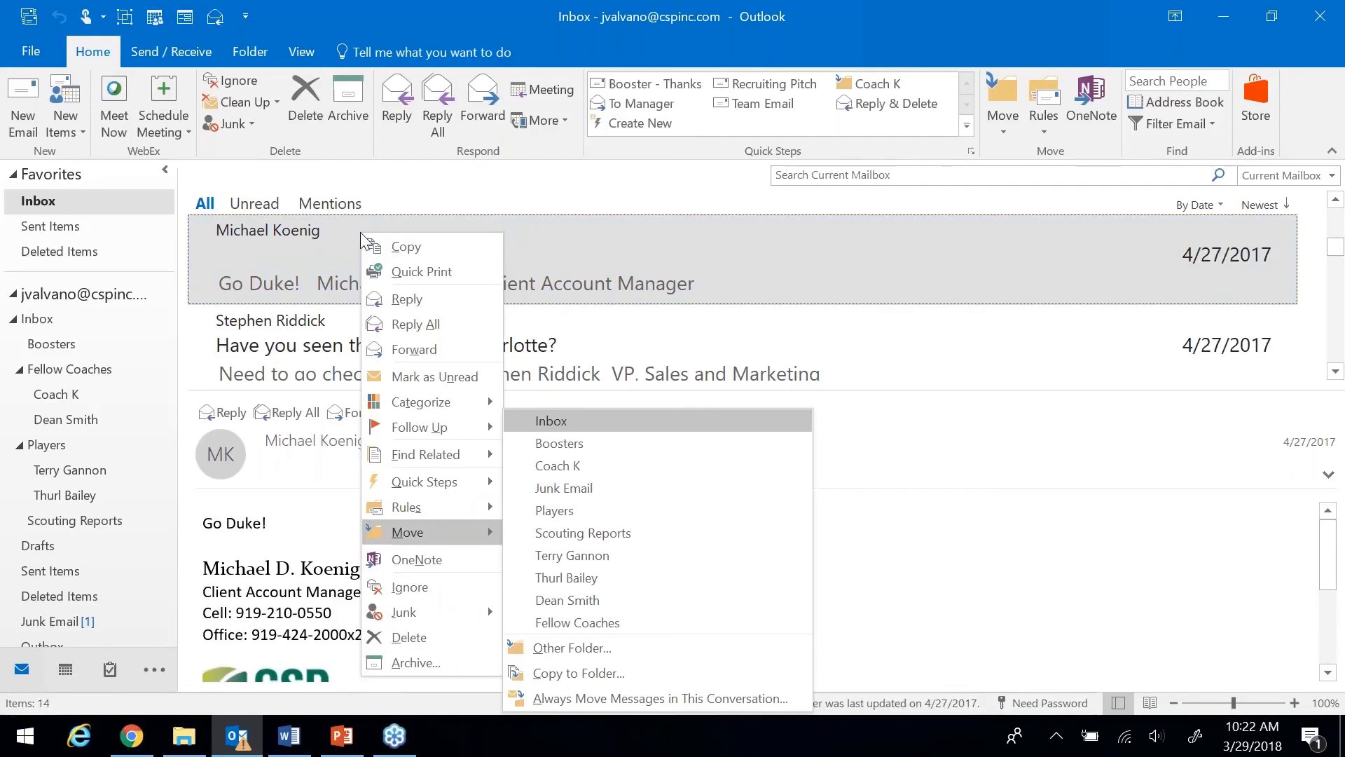
pyautogui.press('Down')
pyautogui.click(270, 360)
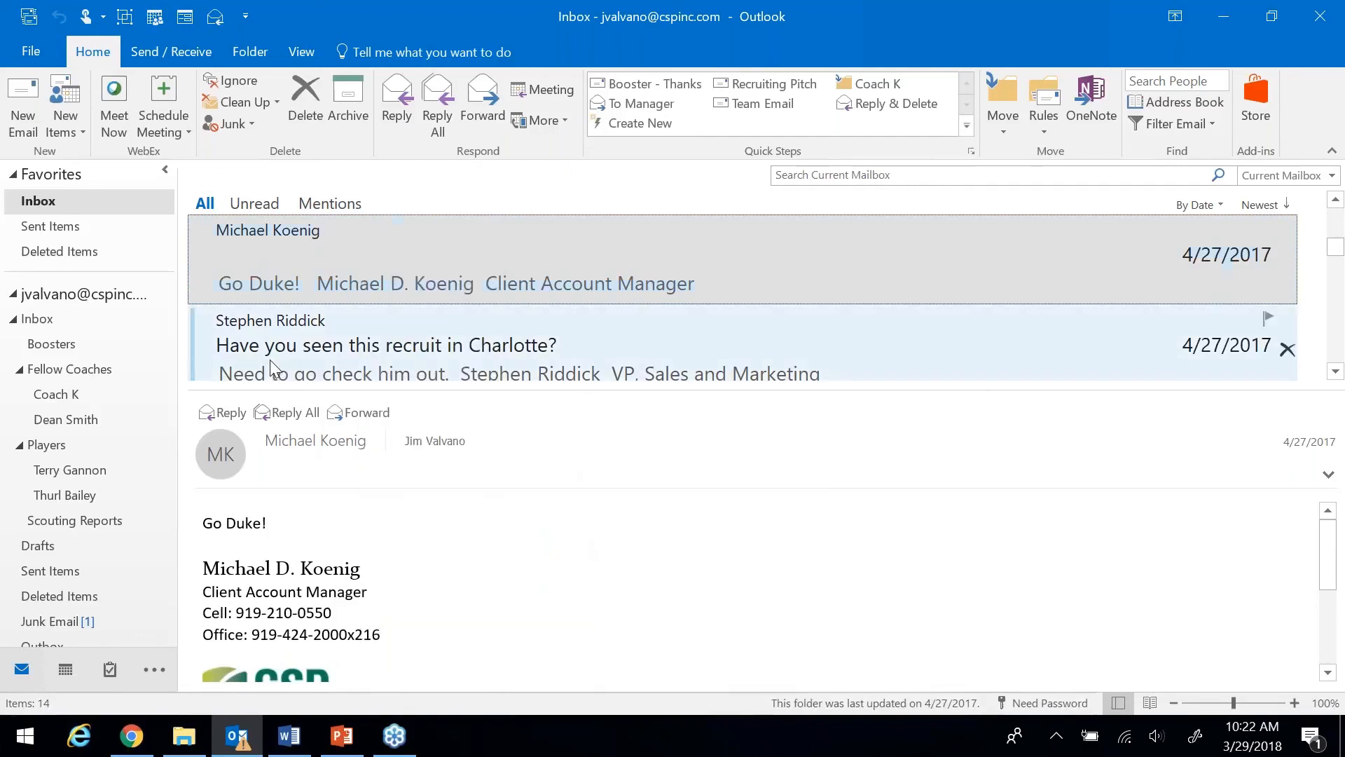
pyautogui.rightClick(271, 359)
pyautogui.press('m')
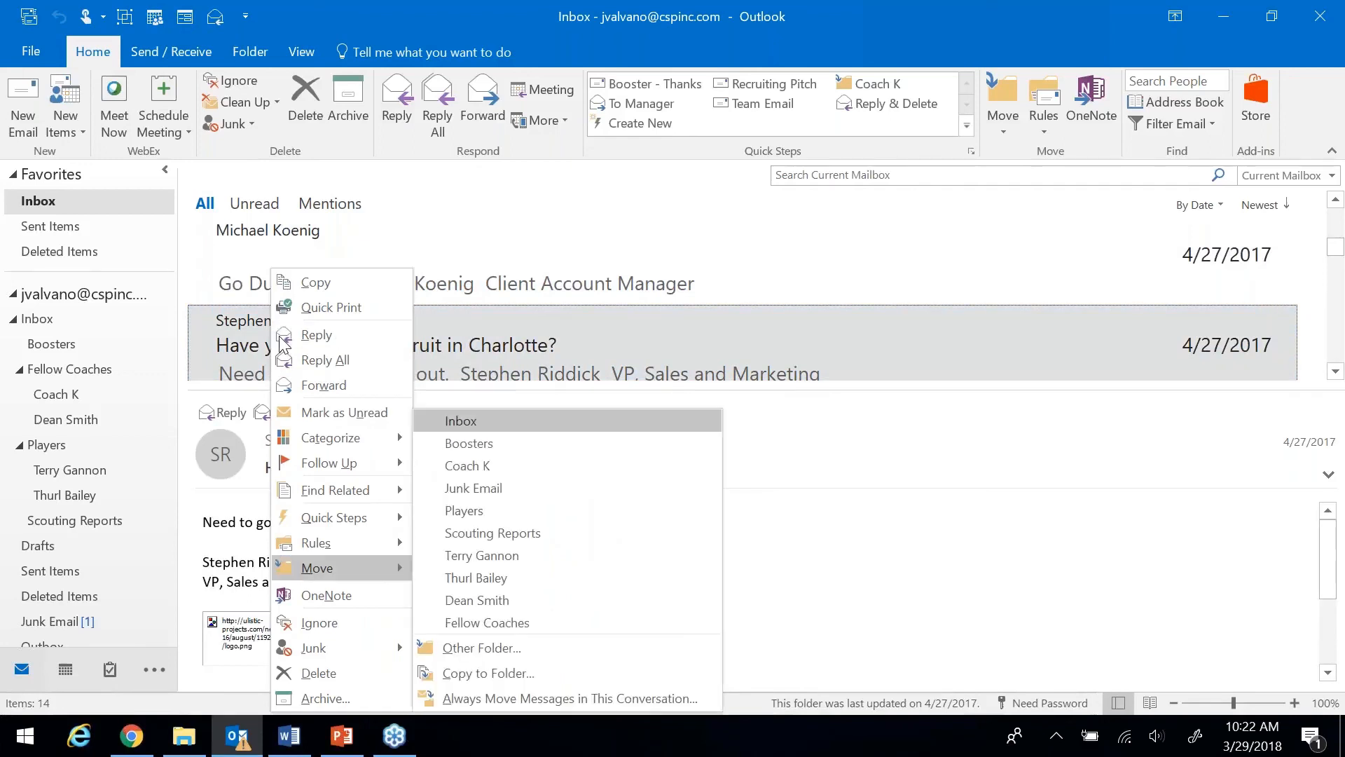
pyautogui.press('Down')
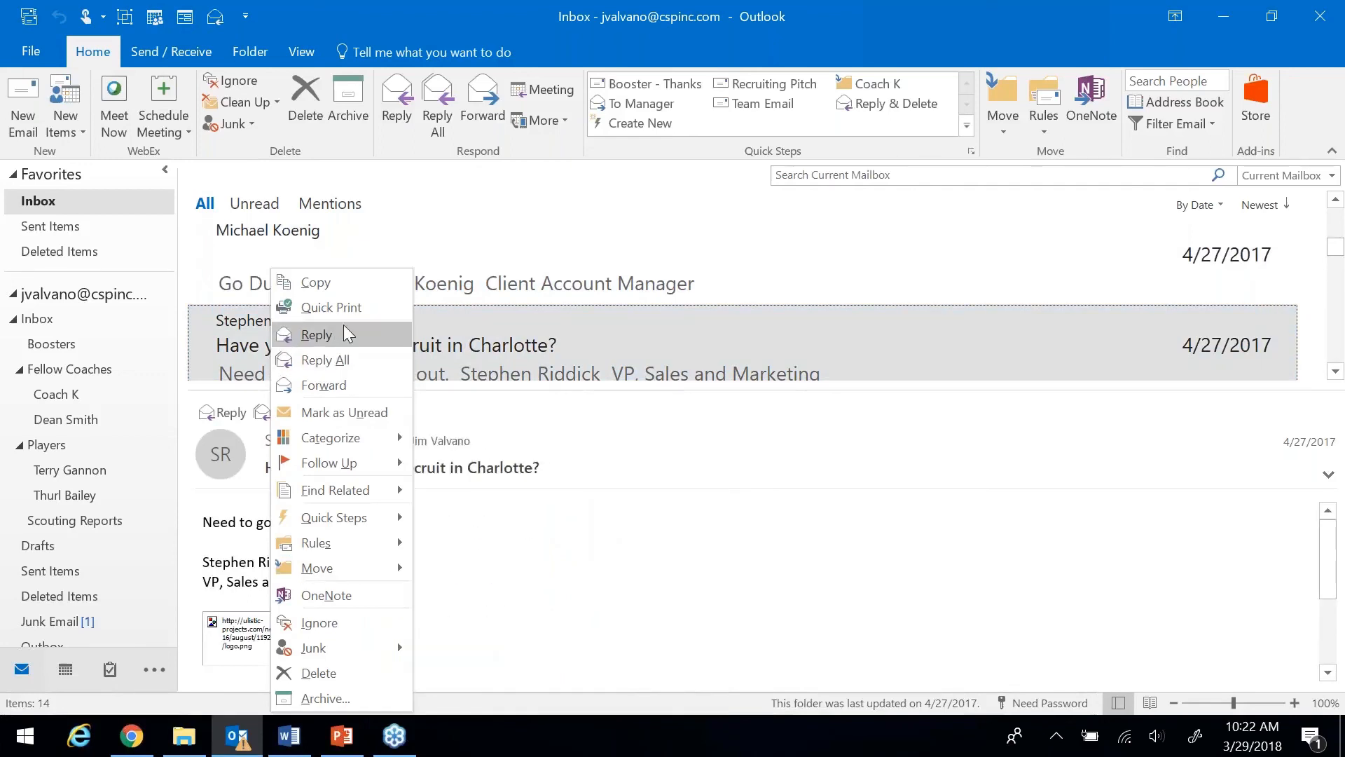
pyautogui.click(506, 329)
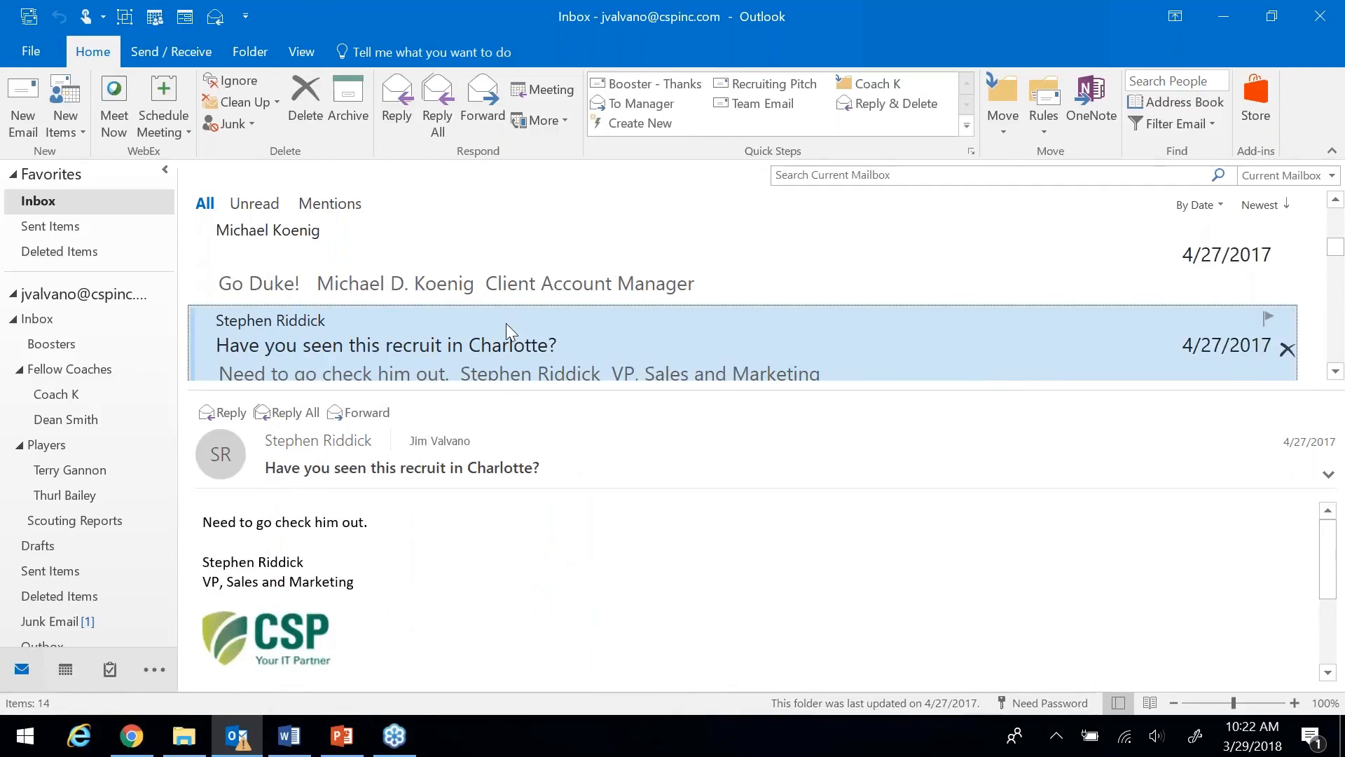
# Step: Move the "Have you seen this recruit in Charlotte?" message to the Boosters folder under Inbox
pyautogui.hotkey('ctrl', 'shift', 'v')
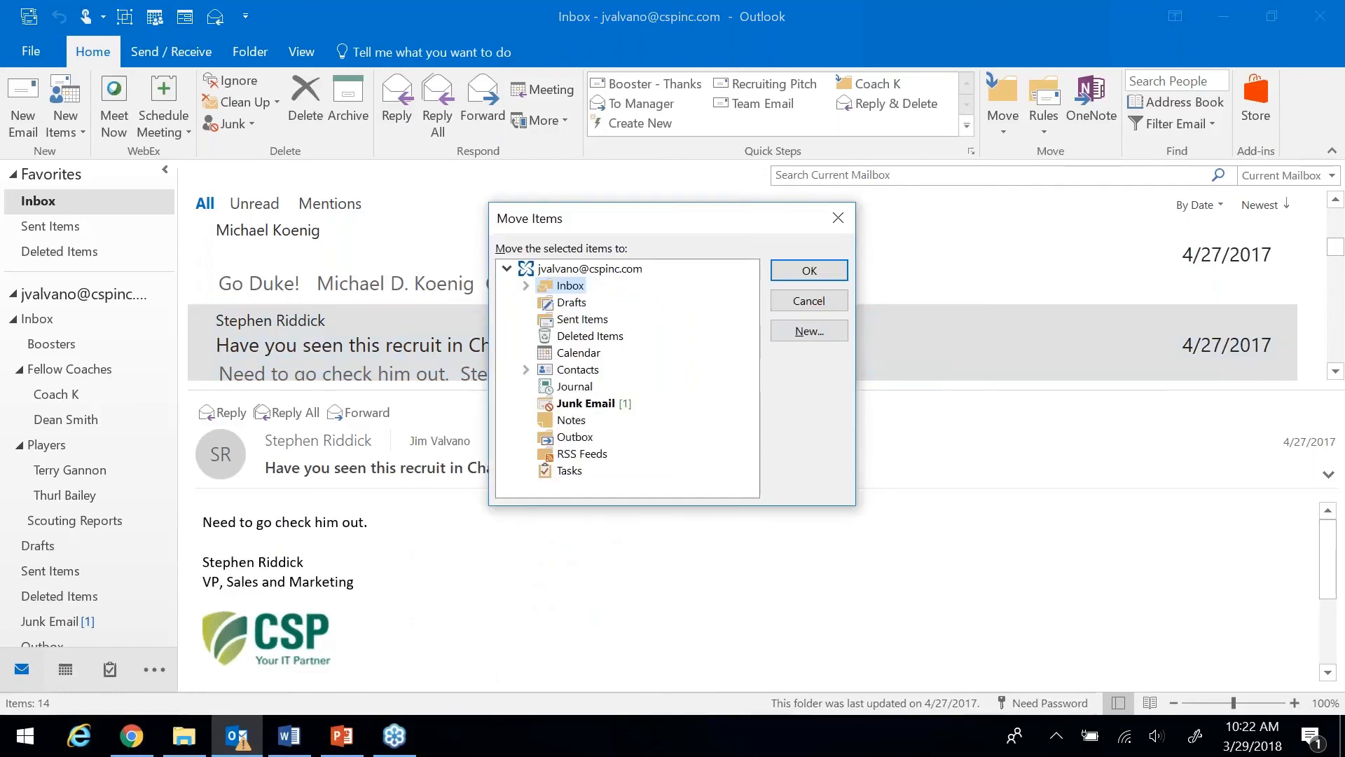
pyautogui.click(526, 285)
pyautogui.press('Down')
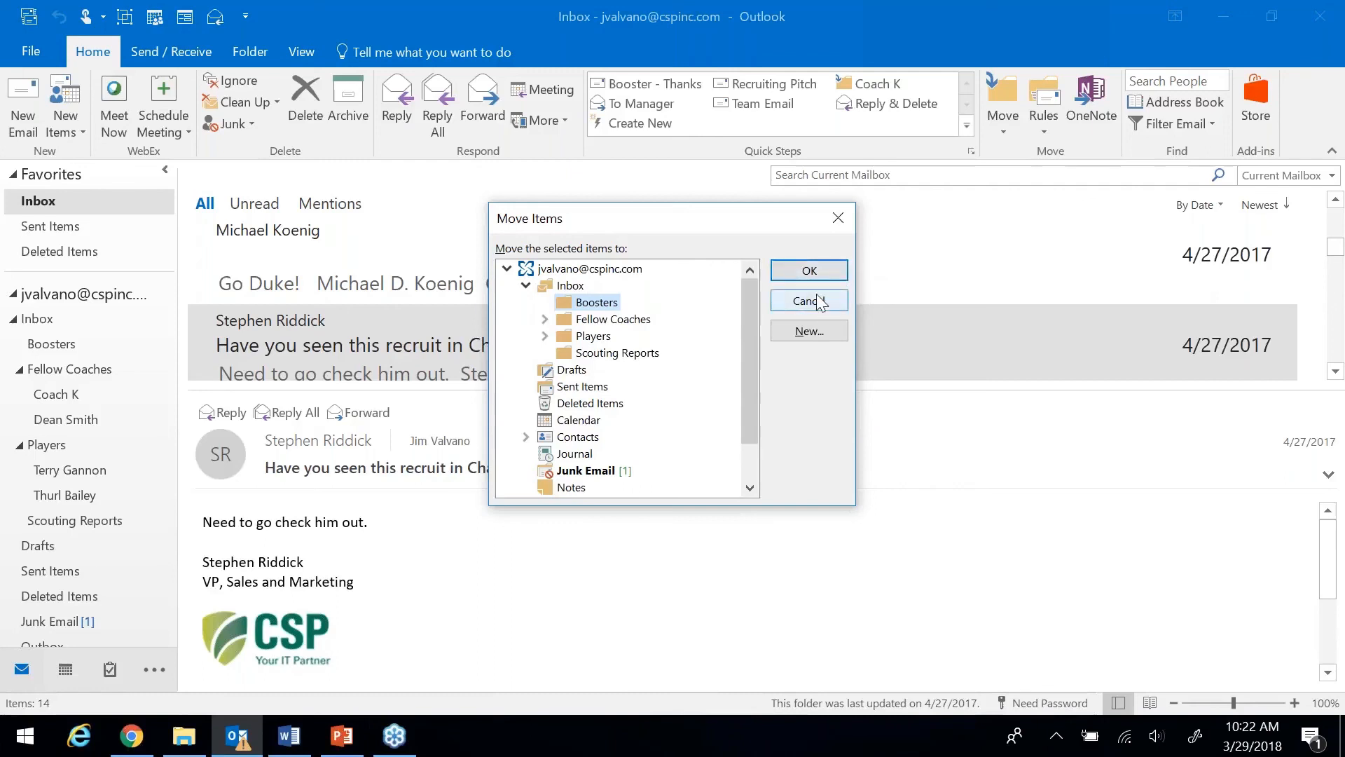
pyautogui.press('Return')
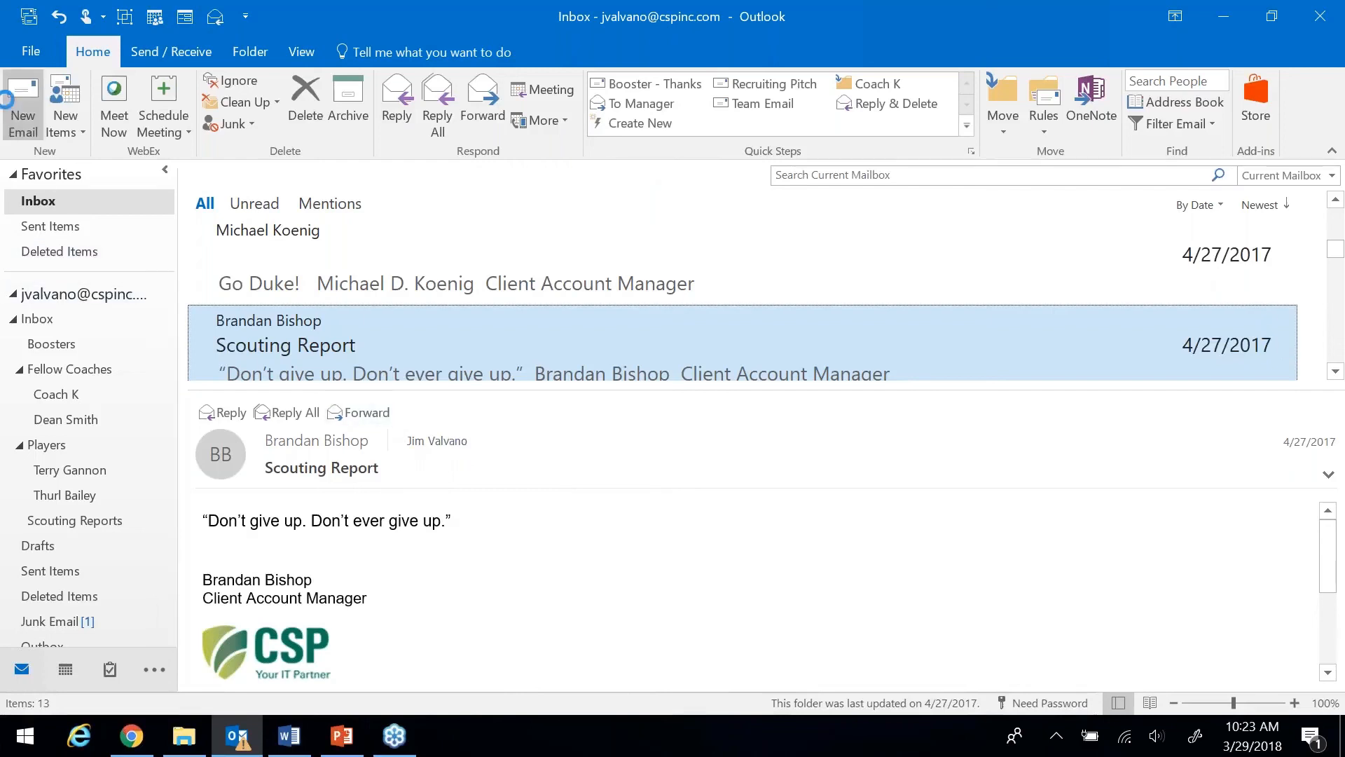
# Step: Create a new email with the subject "Weekly Practice Schedule"
pyautogui.click(22, 105)
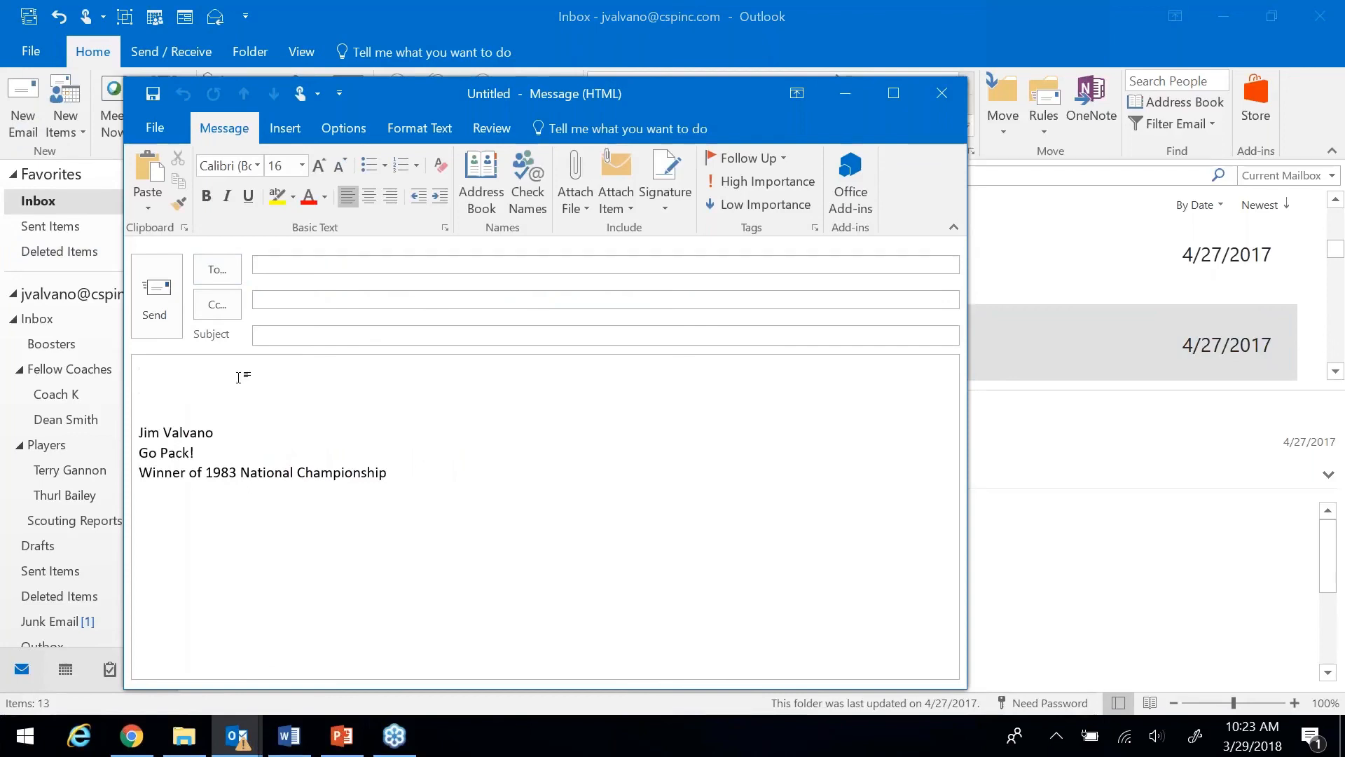
pyautogui.click(292, 337)
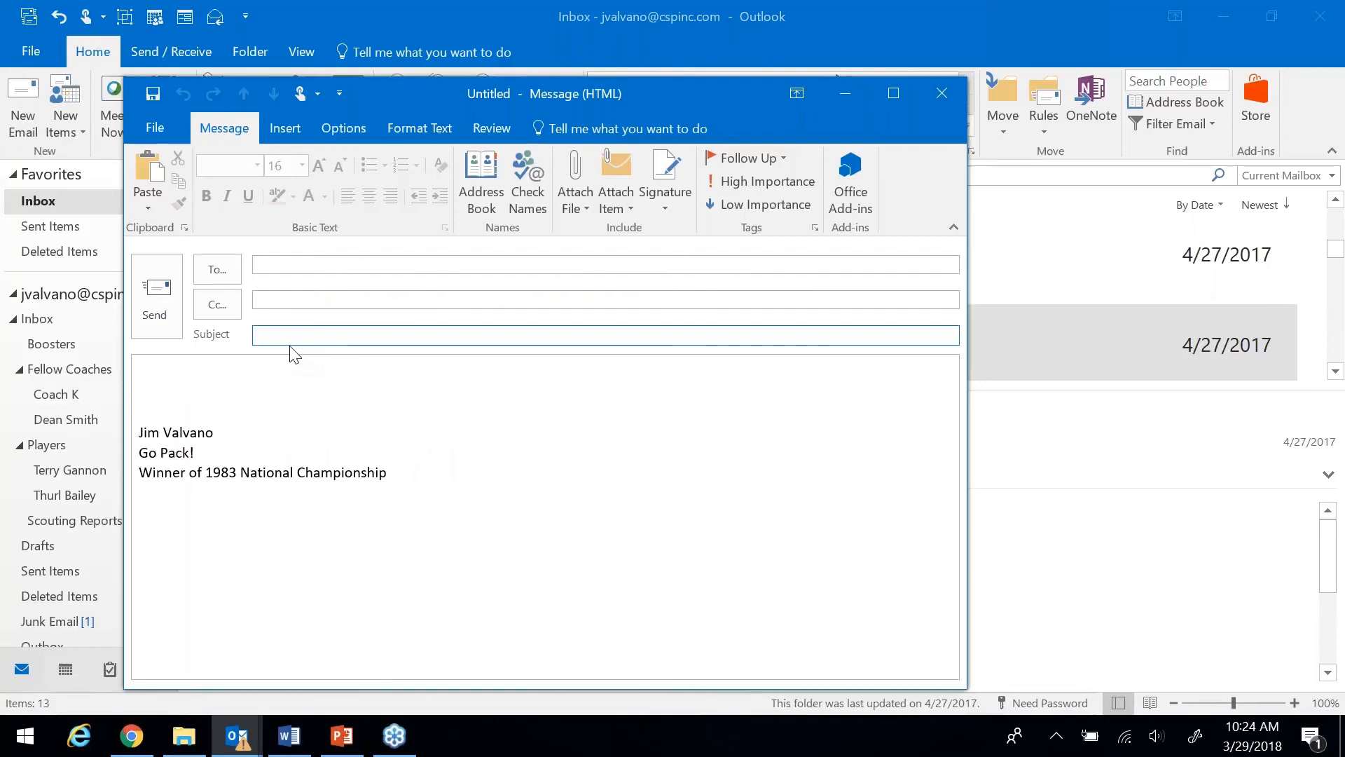
pyautogui.write('Weekly Practice Schedule')
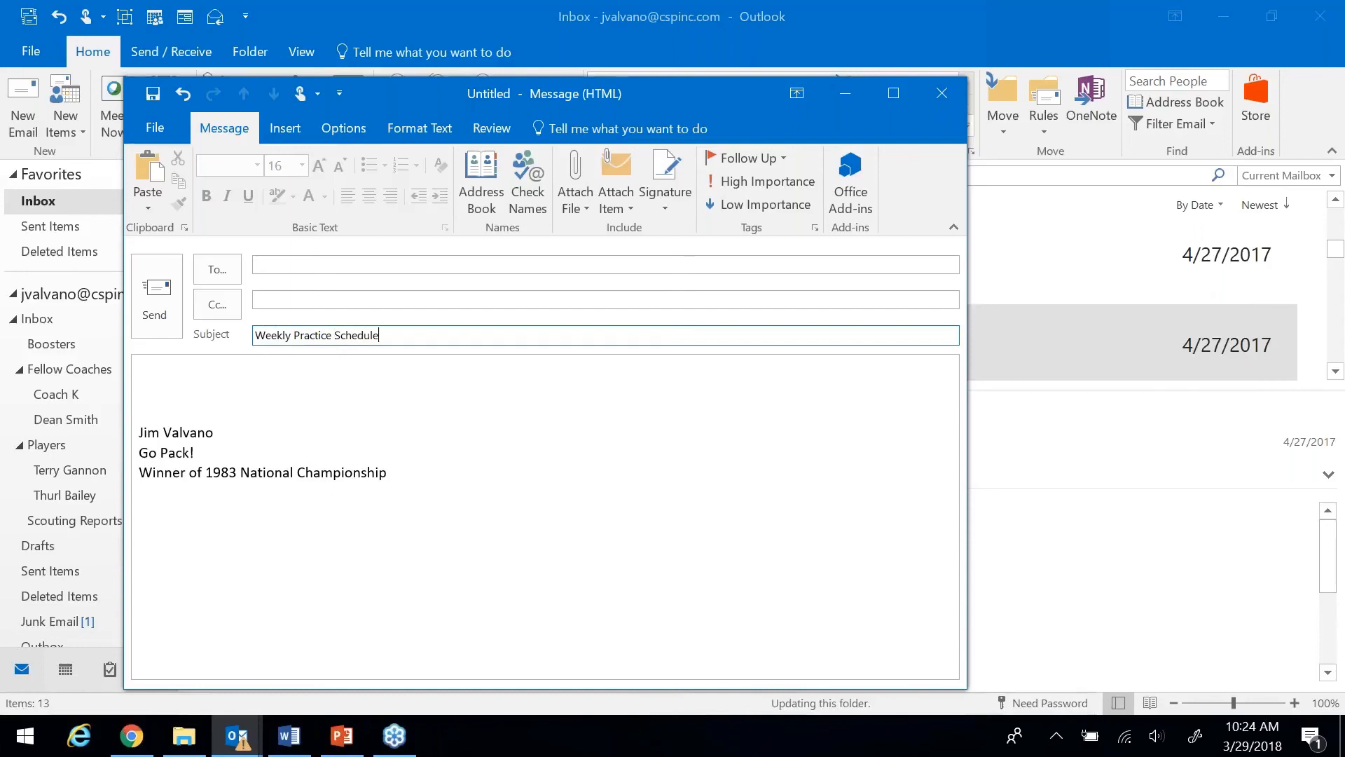
# Step: Write "Monday:", "Tuesday:" and "Wednesday:" on separate lines above the signature in the message body
pyautogui.click(292, 355)
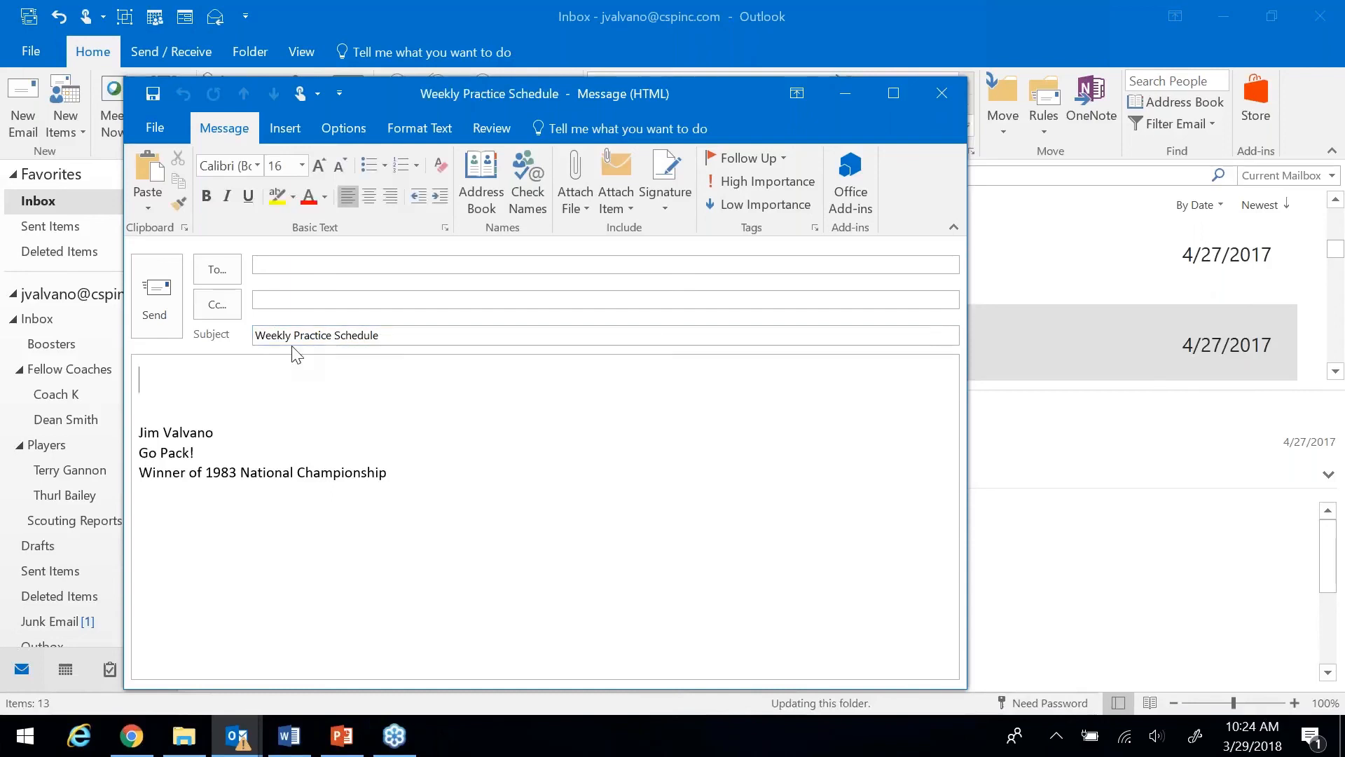
pyautogui.write('Monday:')
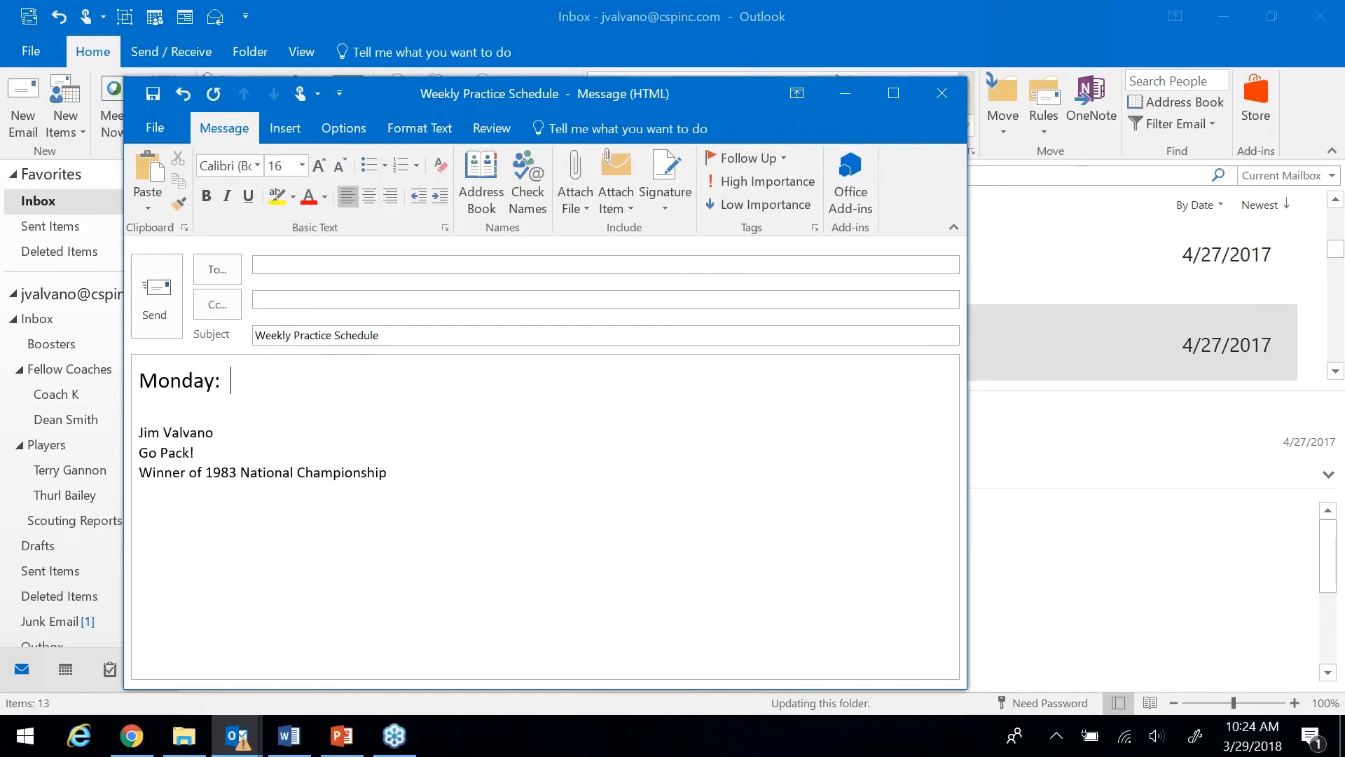
pyautogui.press('Return')
pyautogui.write('Tuesday:')
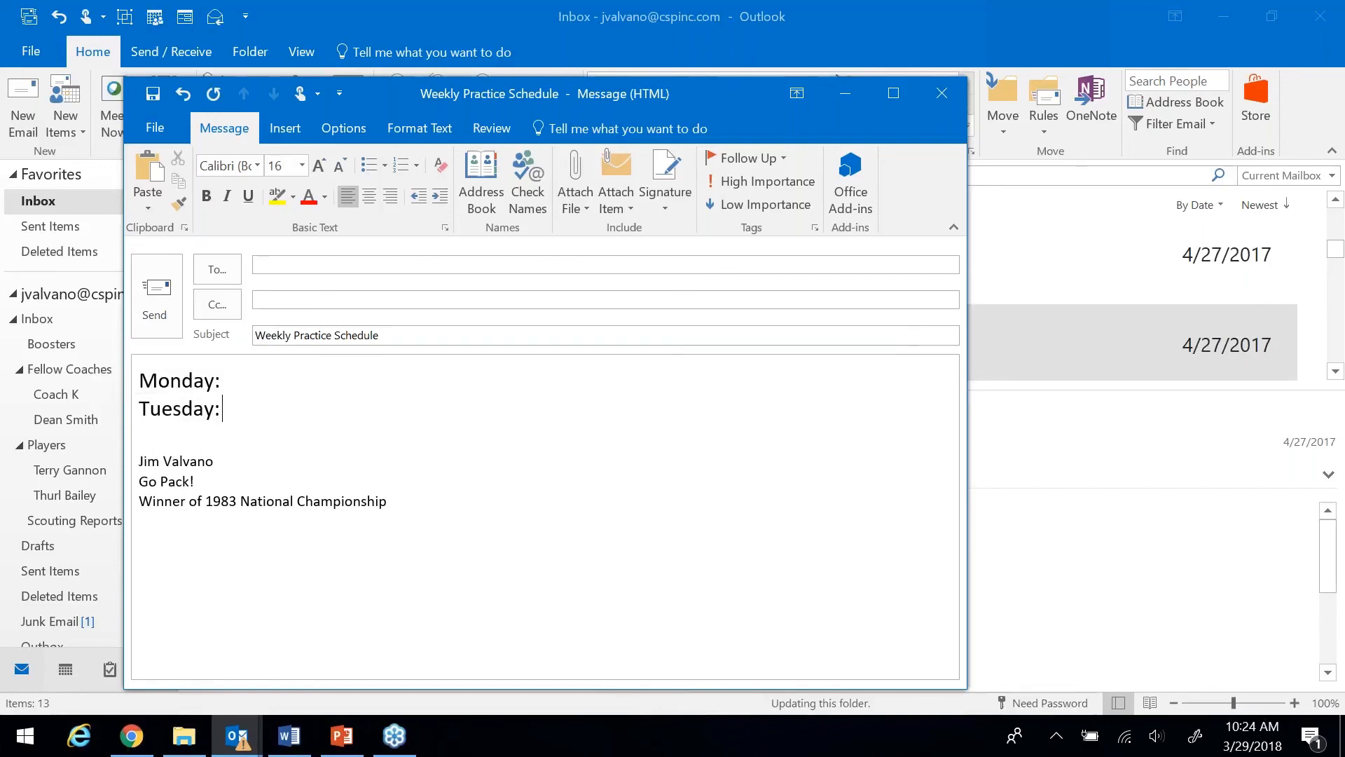
pyautogui.press('Return')
pyautogui.write('Wesd')
pyautogui.press('BackSpace')
pyautogui.press('BackSpace')
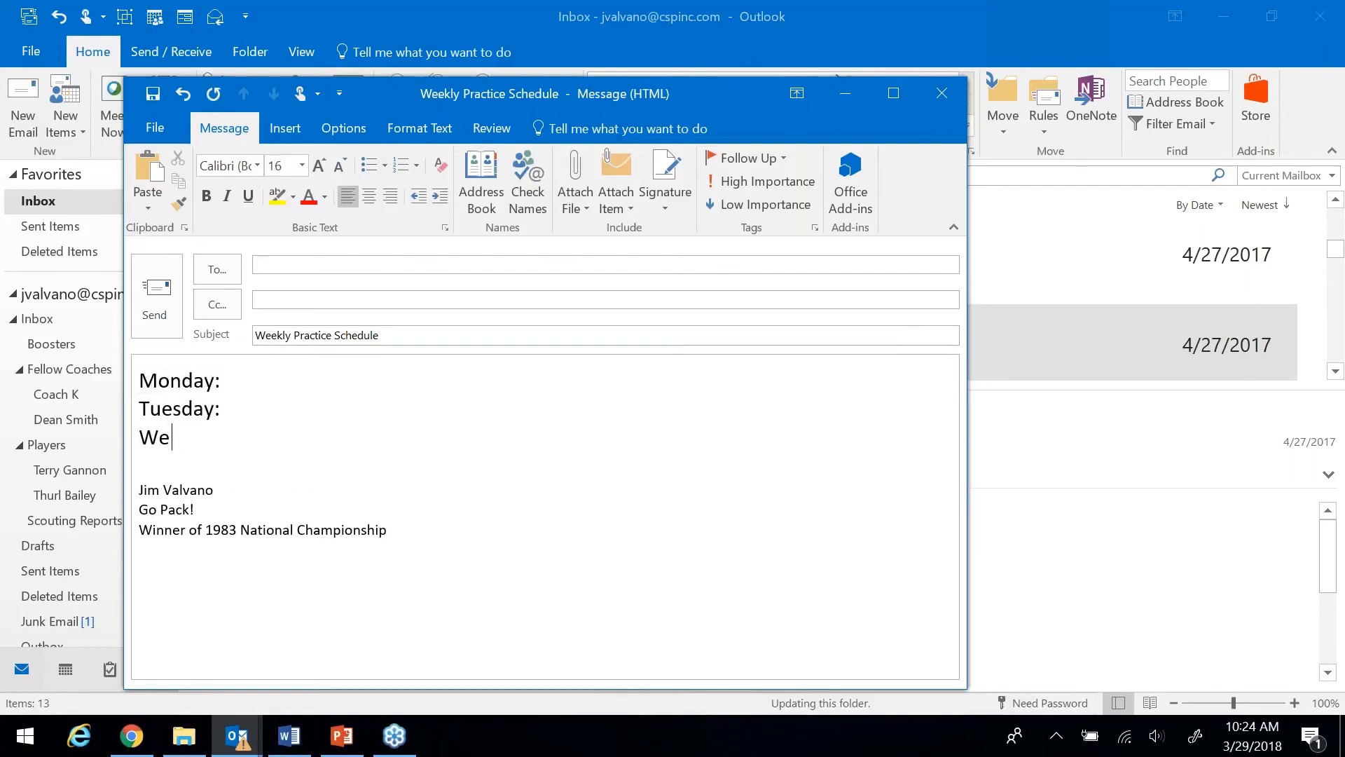
pyautogui.write('dnesday:')
# Step: Save the message as an Outlook Template named "Weekly Practice Schedule" in the Templates folder
pyautogui.click(158, 128)
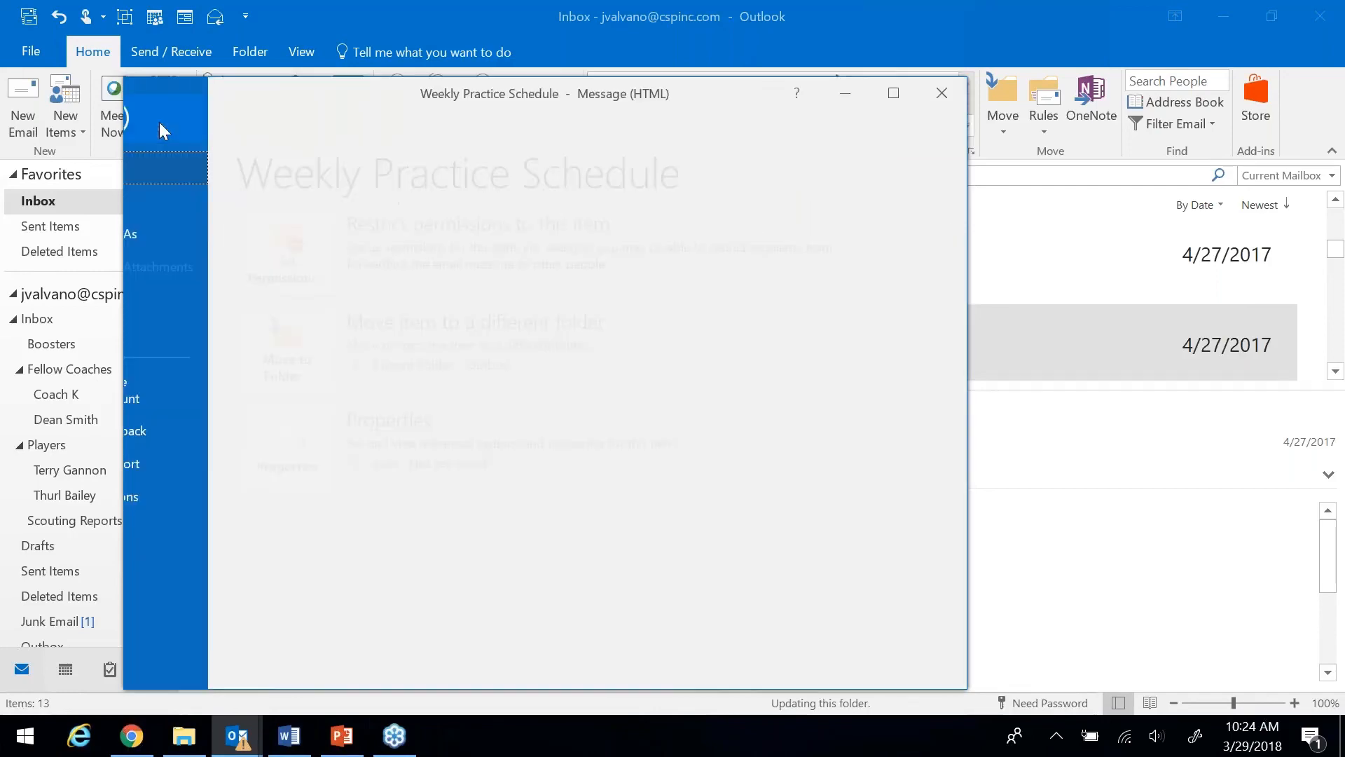
pyautogui.click(161, 236)
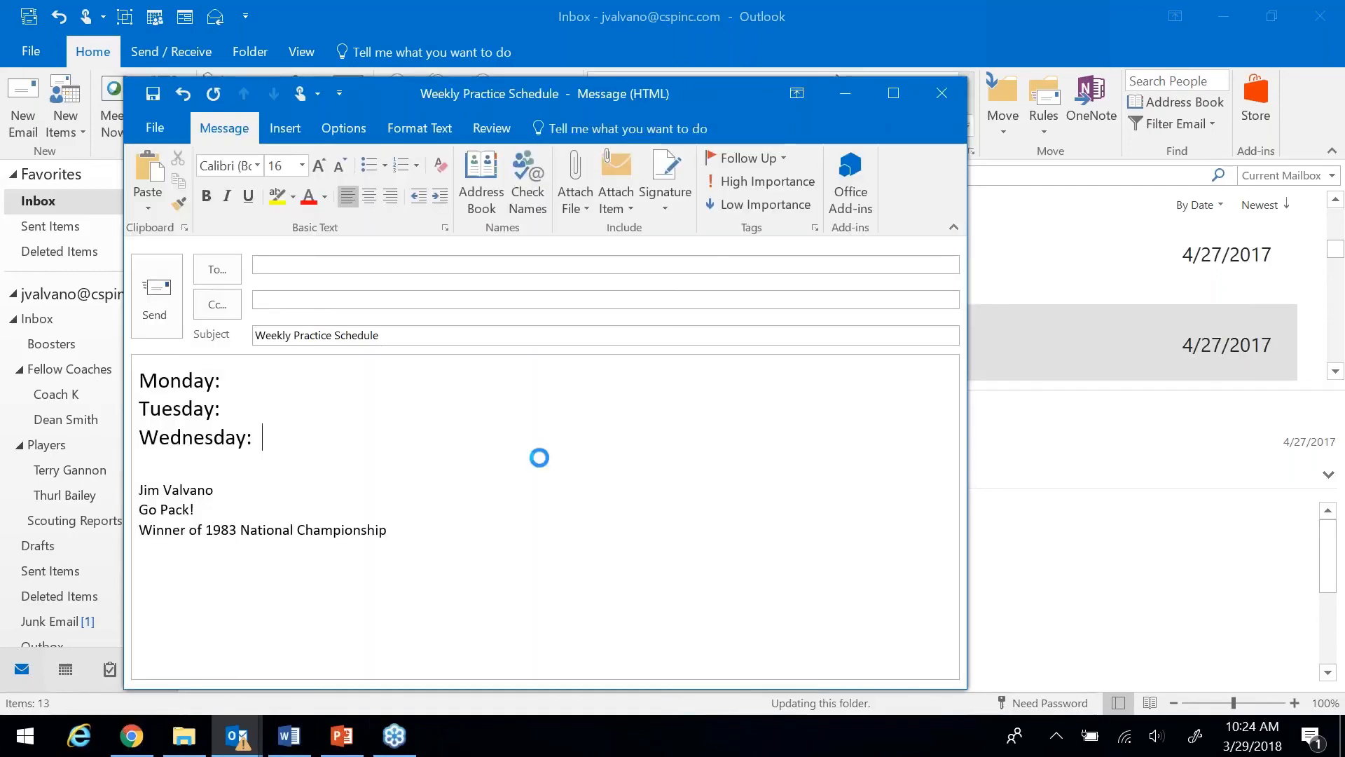
pyautogui.click(448, 492)
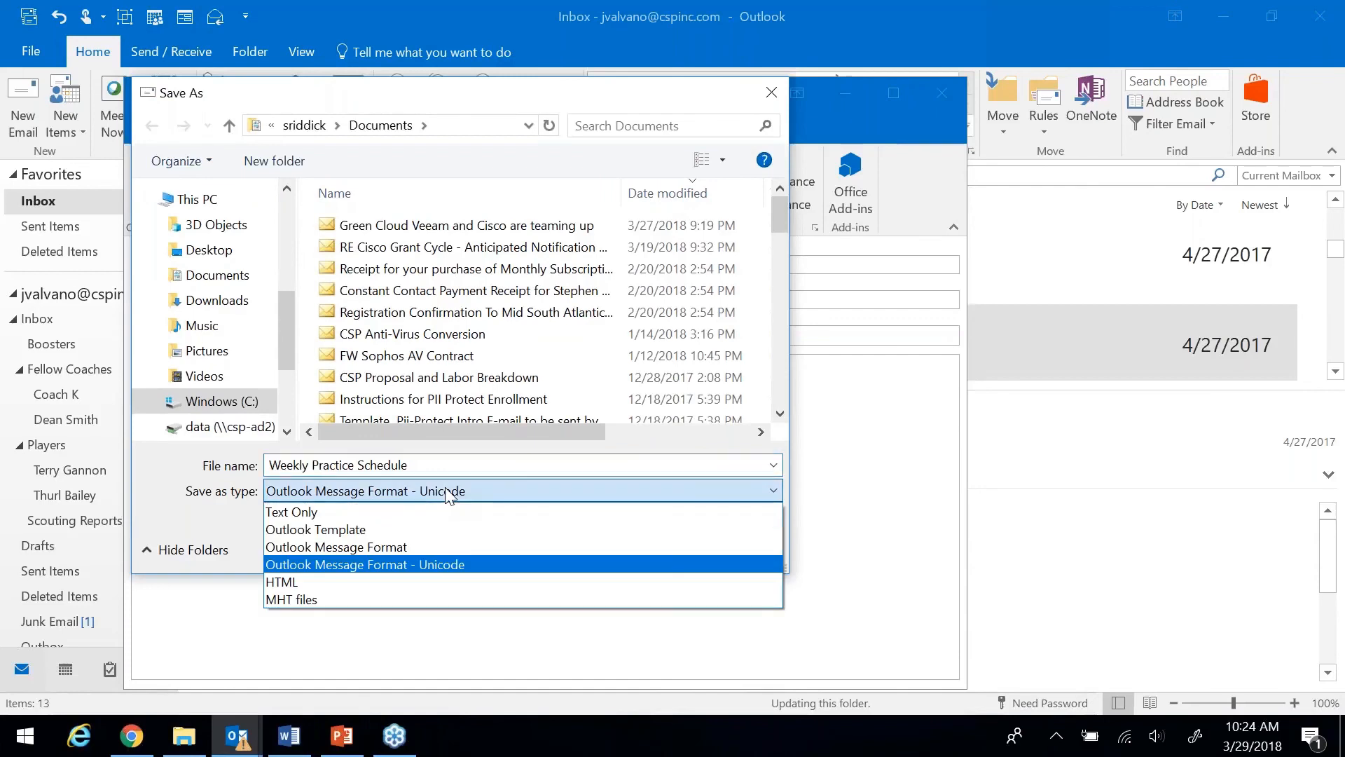
pyautogui.click(405, 529)
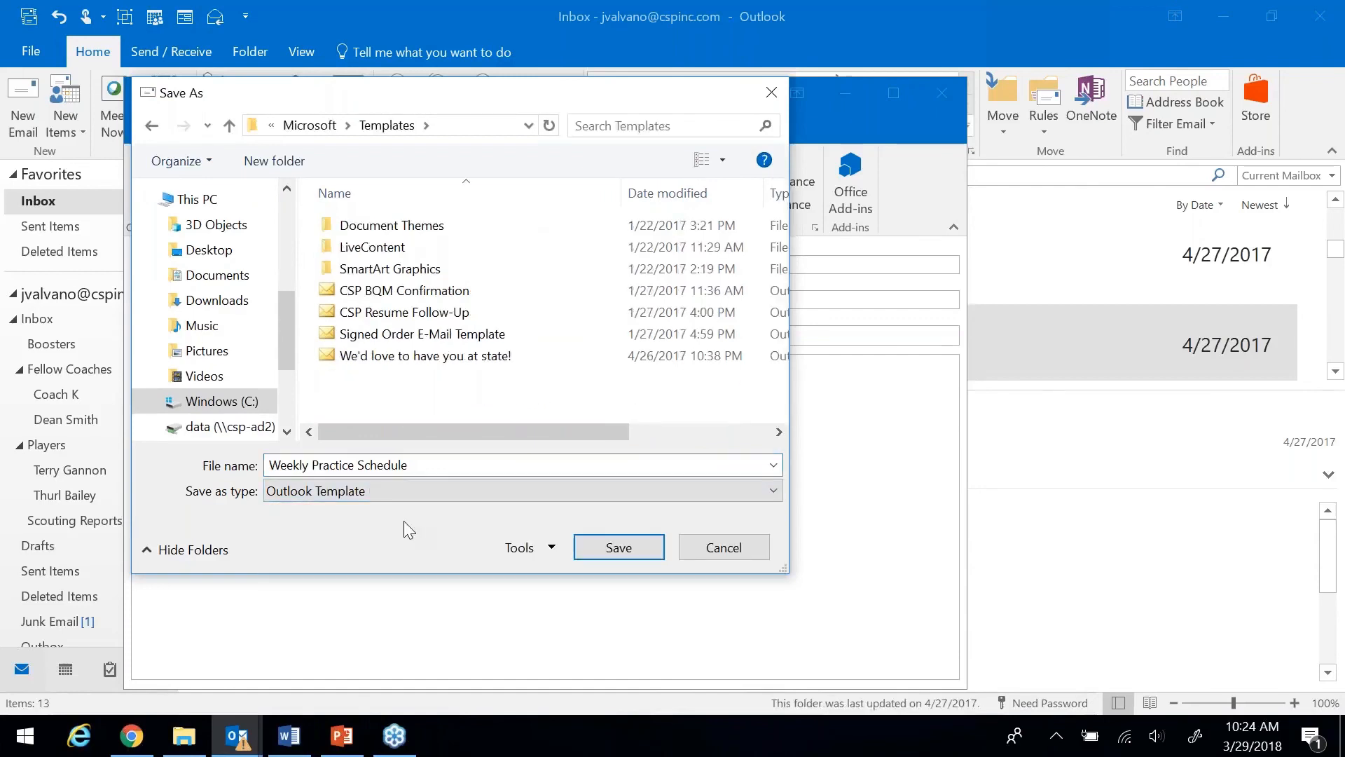
pyautogui.click(618, 548)
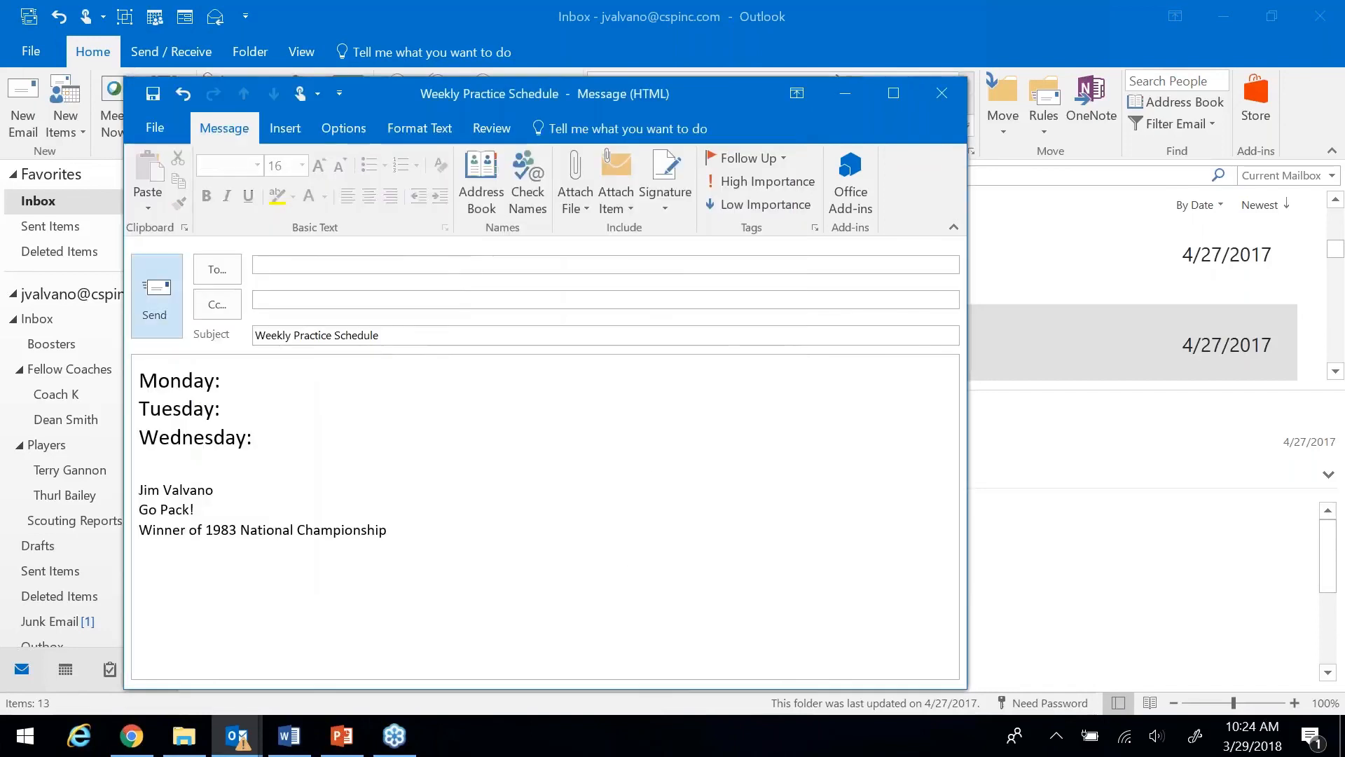
# Step: Close the "Weekly Practice Schedule" message without saving its changes
pyautogui.click(942, 94)
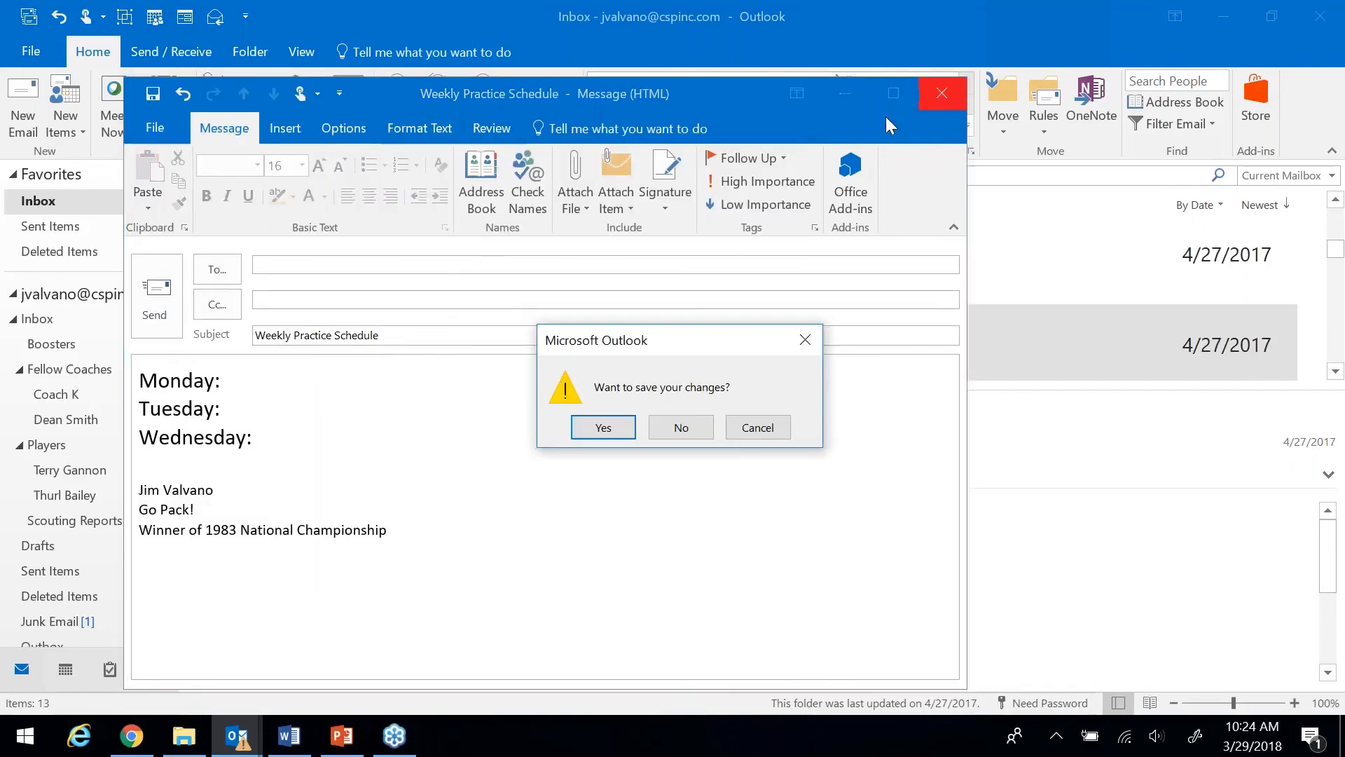
pyautogui.click(729, 433)
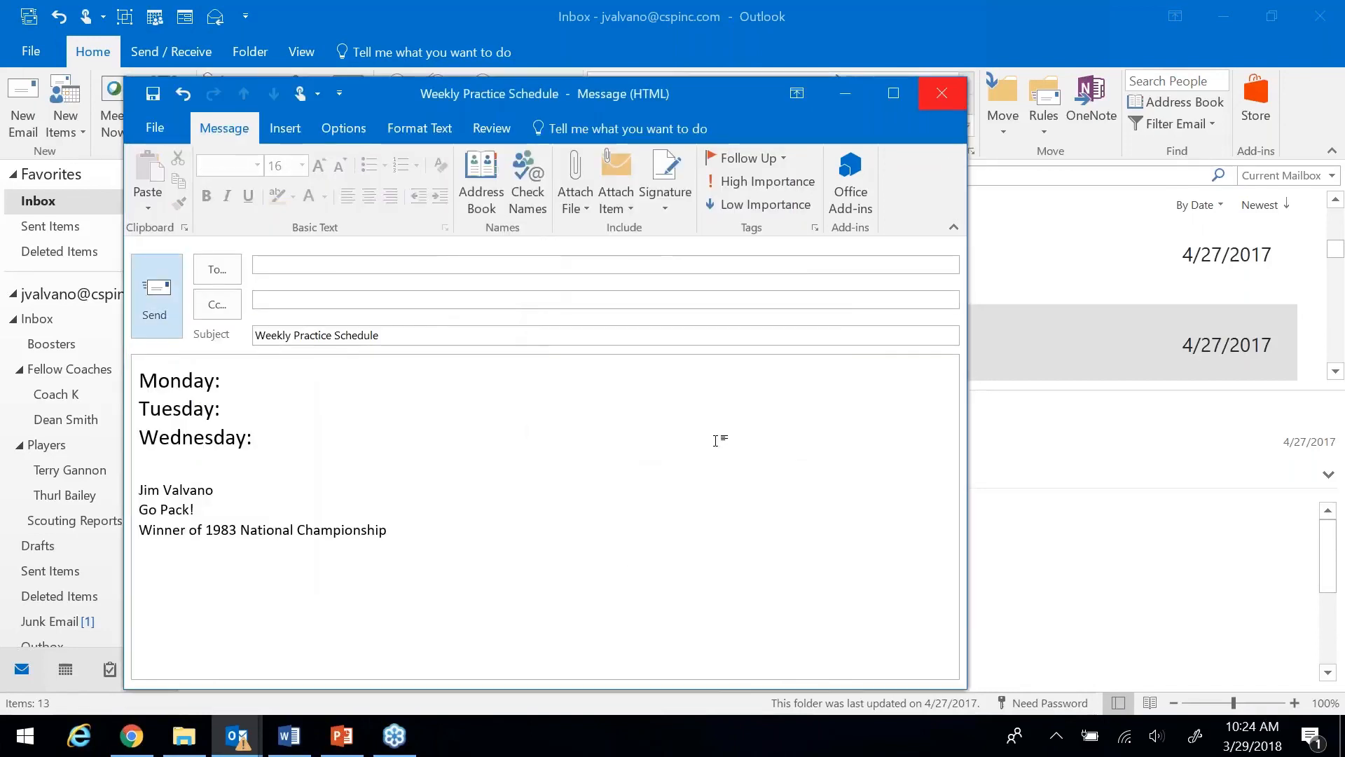
pyautogui.click(938, 92)
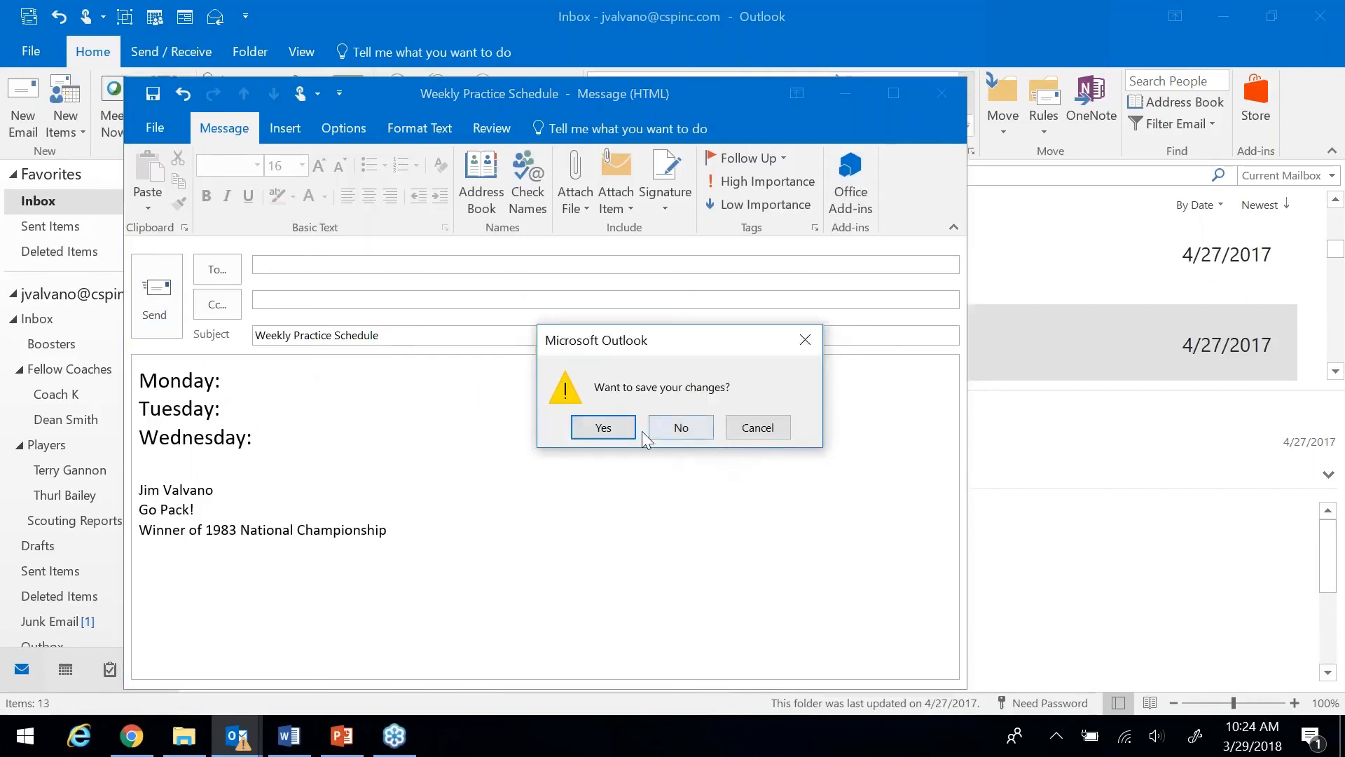
pyautogui.click(683, 429)
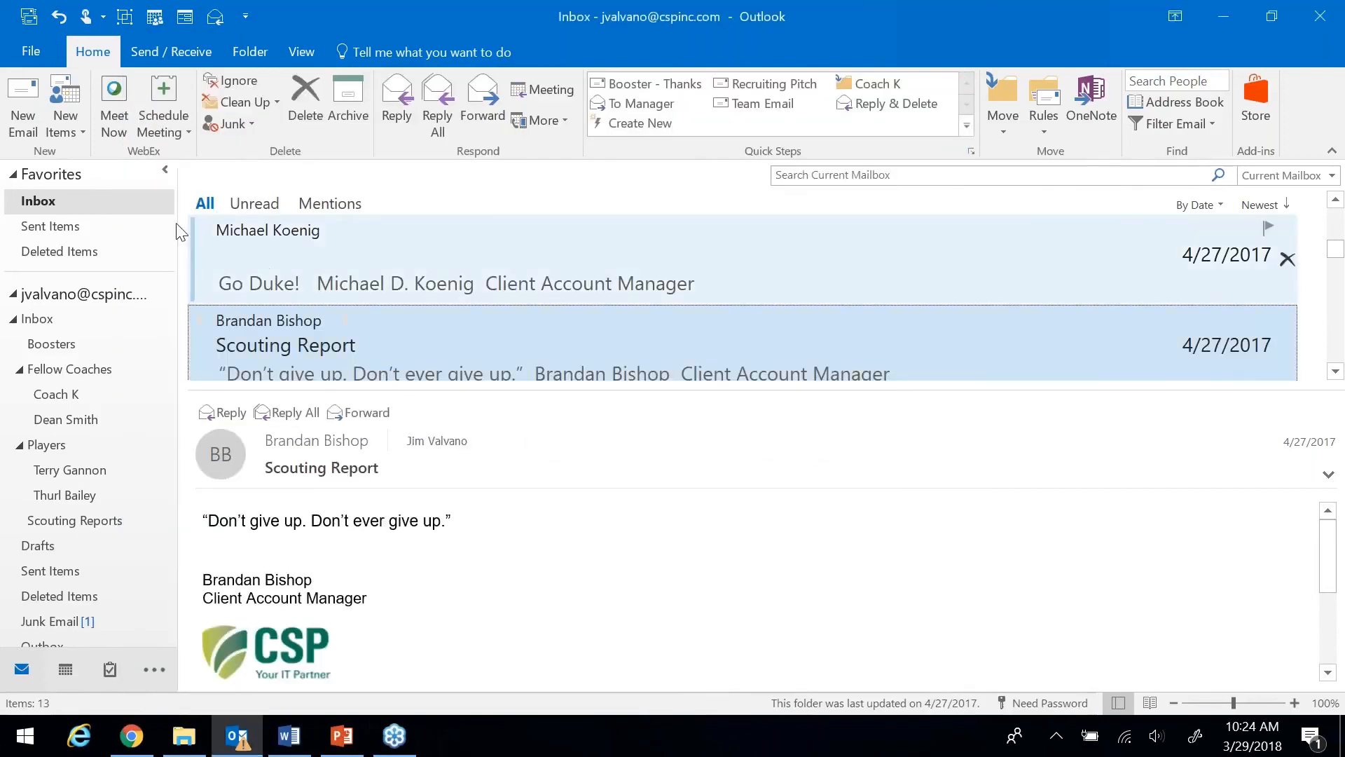
# Step: Open a new message from the "Weekly Practice Schedule" form in User Templates in File System, view it and close it
pyautogui.click(75, 128)
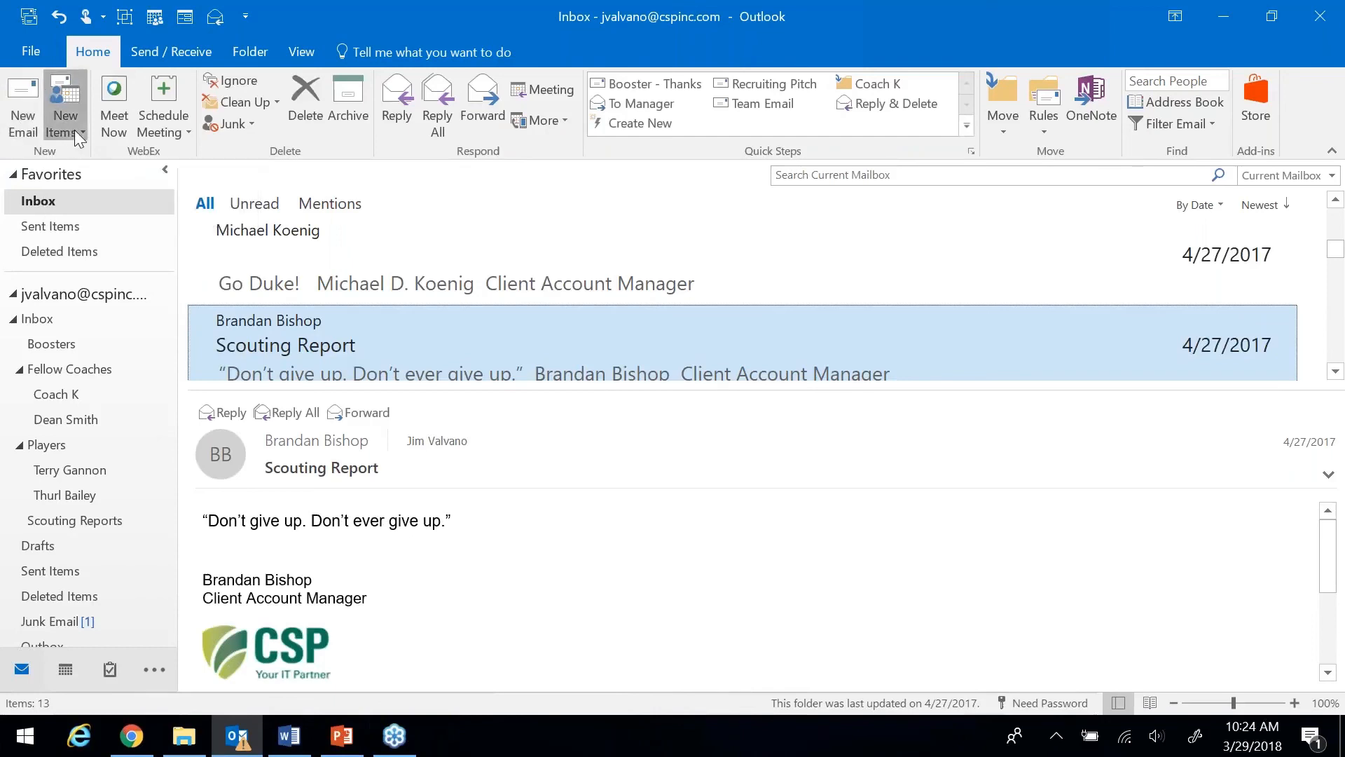
pyautogui.moveTo(102, 336)
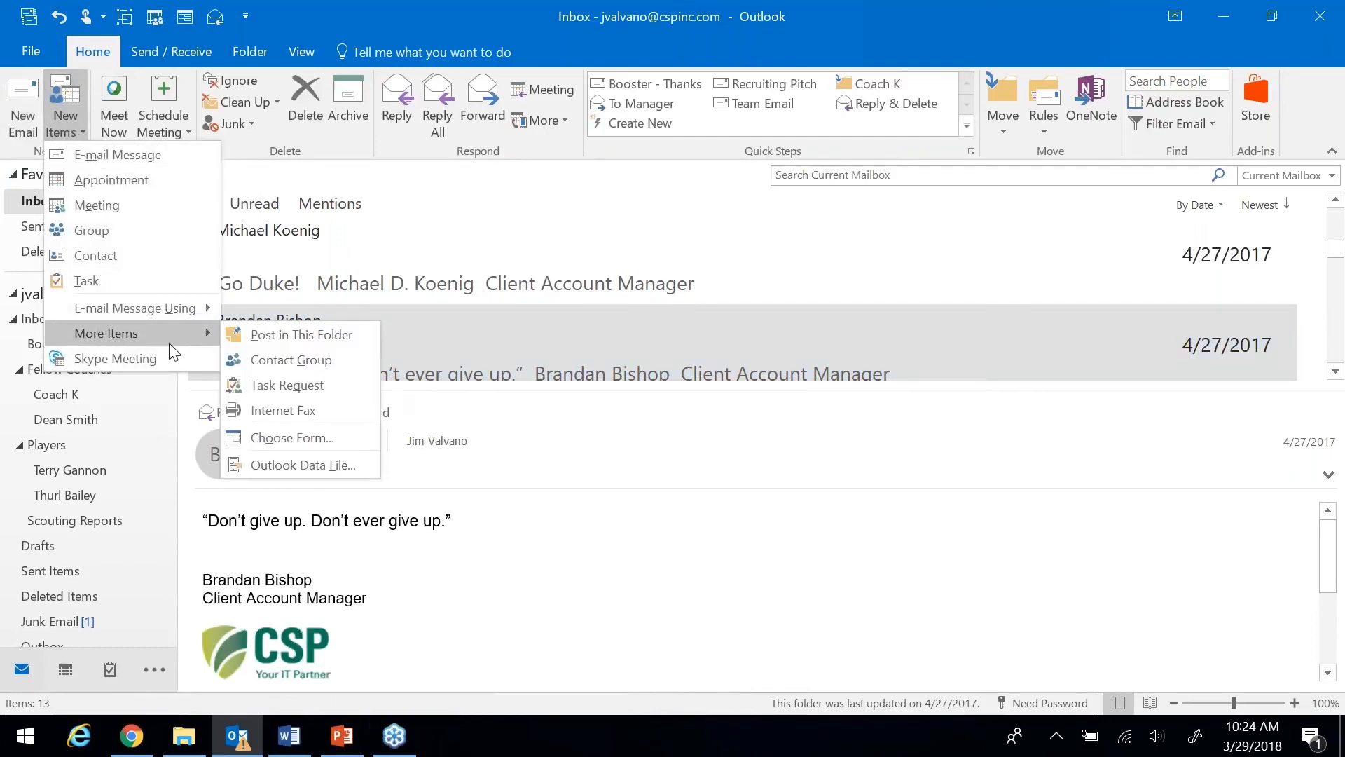
pyautogui.click(347, 438)
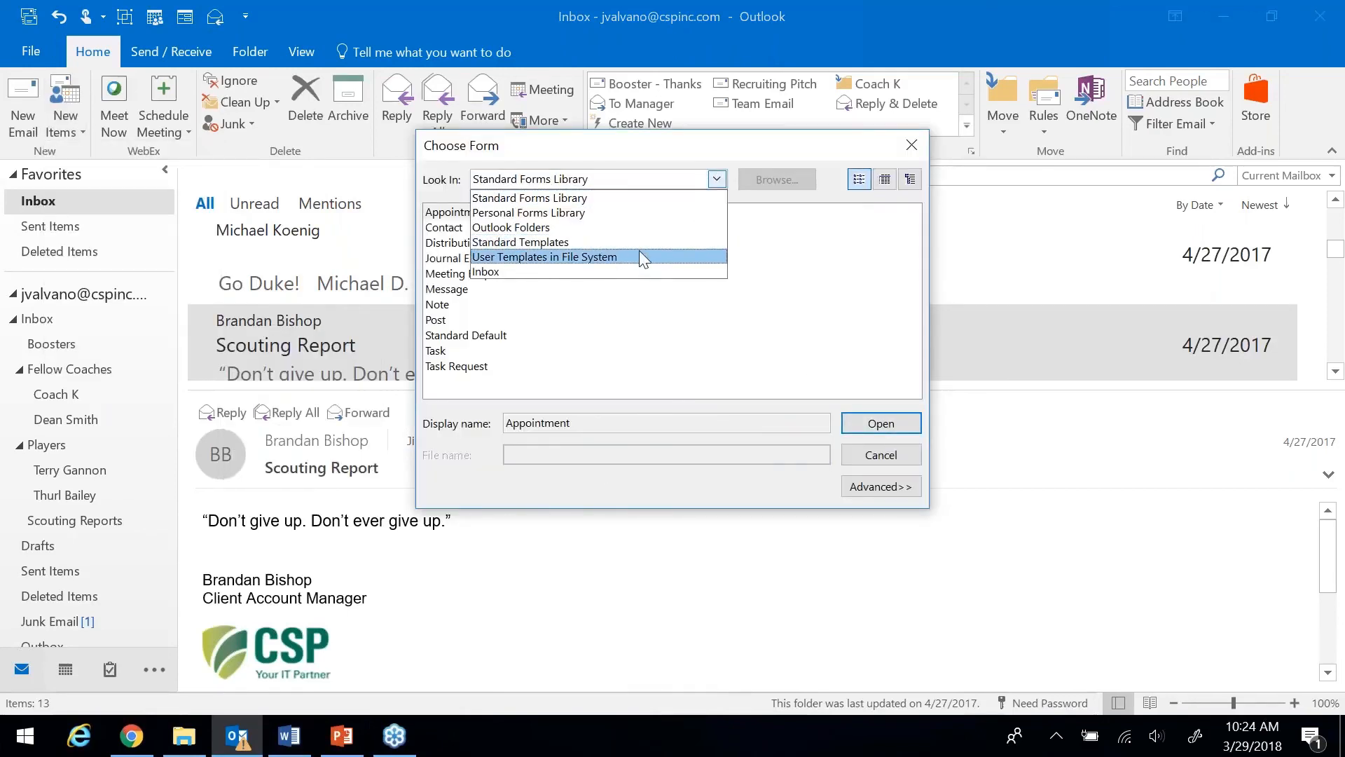
pyautogui.click(639, 255)
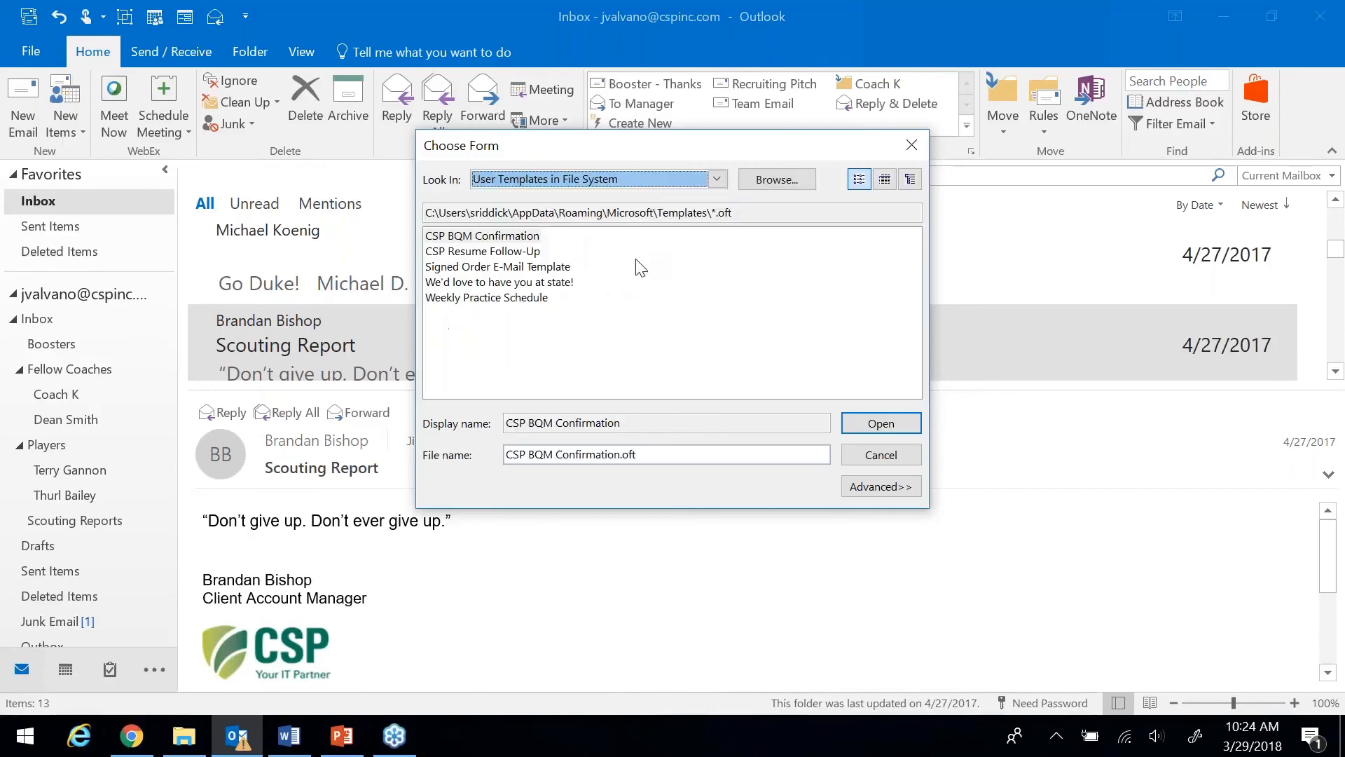
pyautogui.click(519, 298)
pyautogui.click(881, 423)
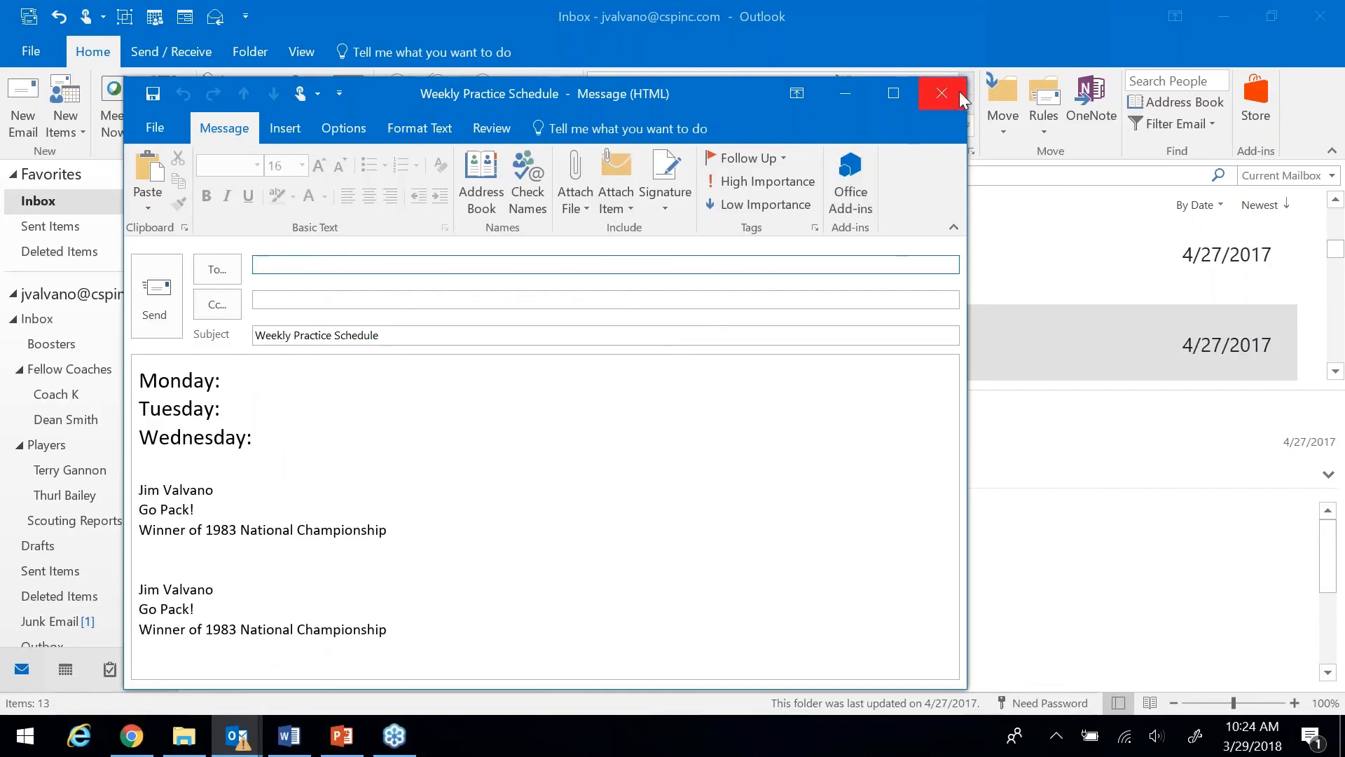
pyautogui.click(942, 93)
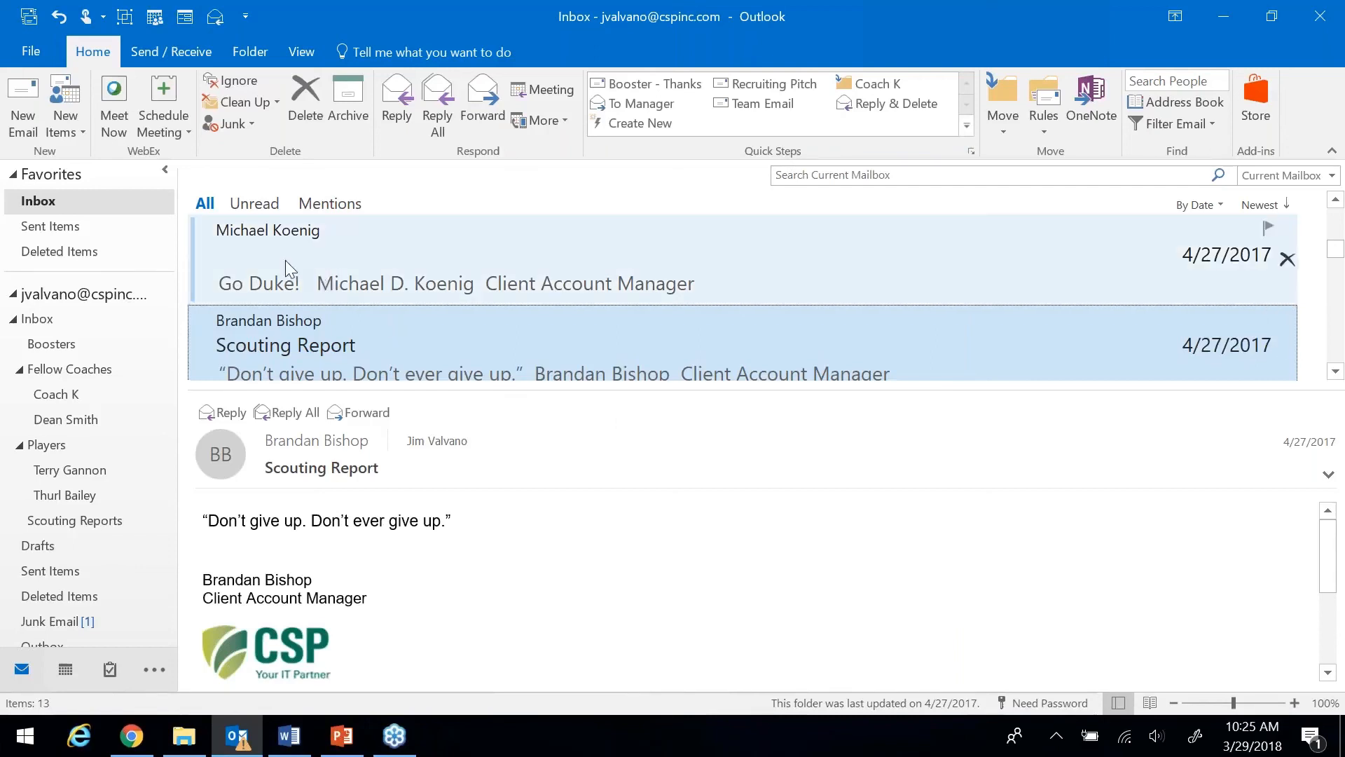
# Step: Examine the recent files and browsing options for attaching a file to a new email, and close the email without attaching anything
pyautogui.click(18, 101)
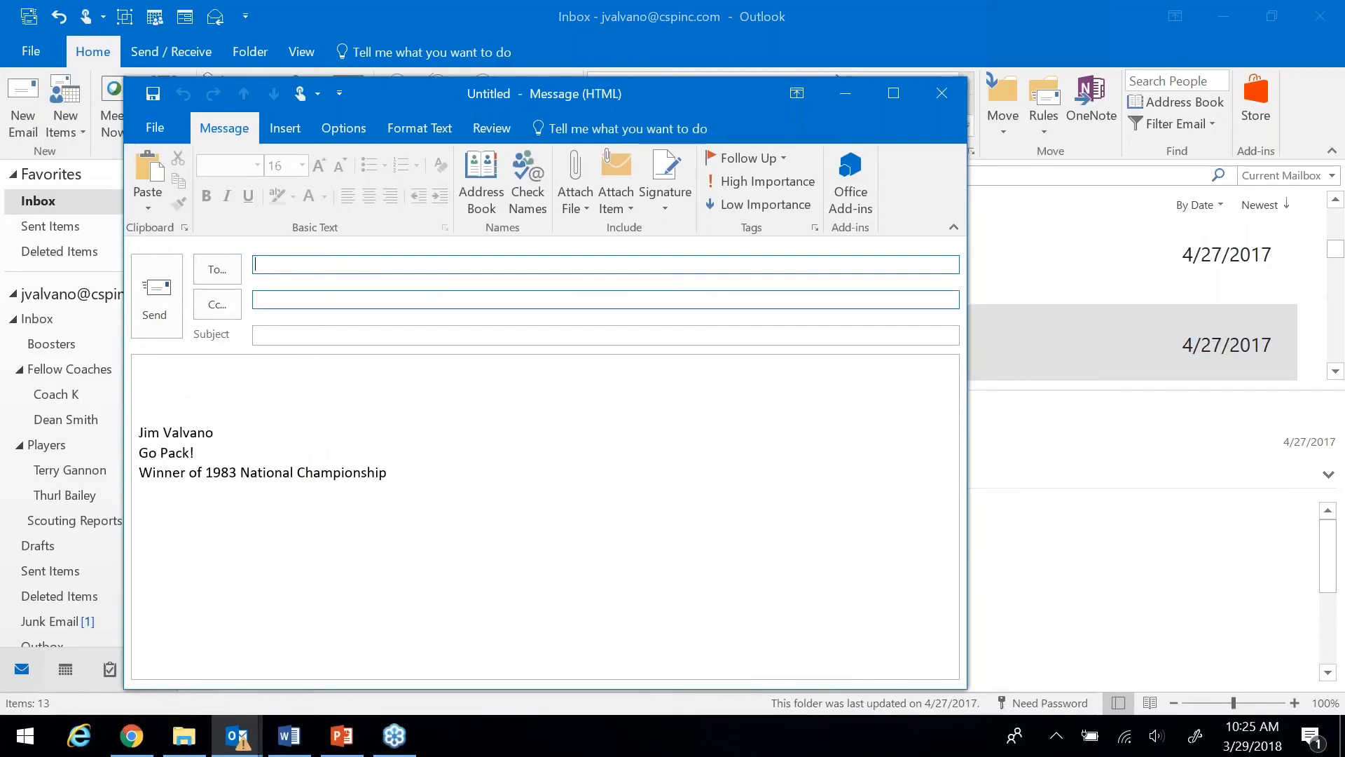
pyautogui.click(284, 127)
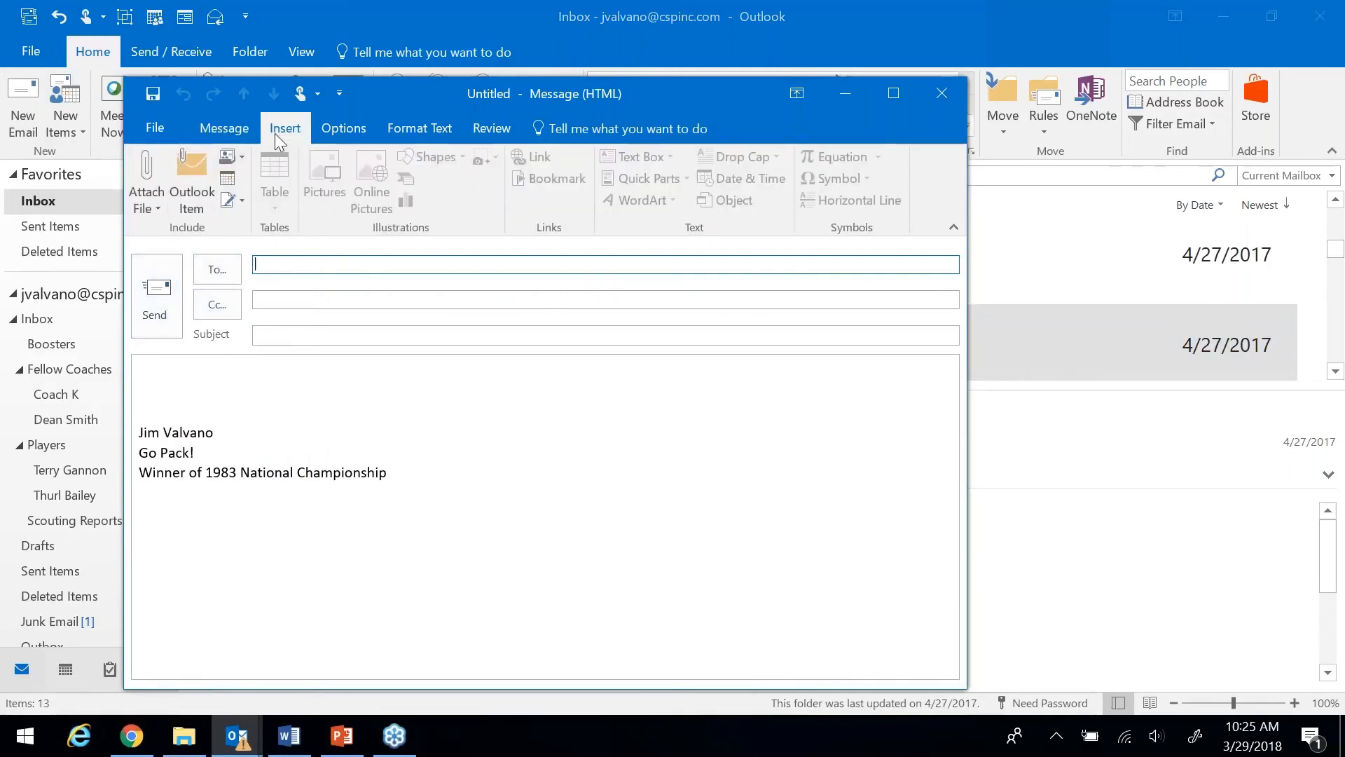
pyautogui.click(148, 205)
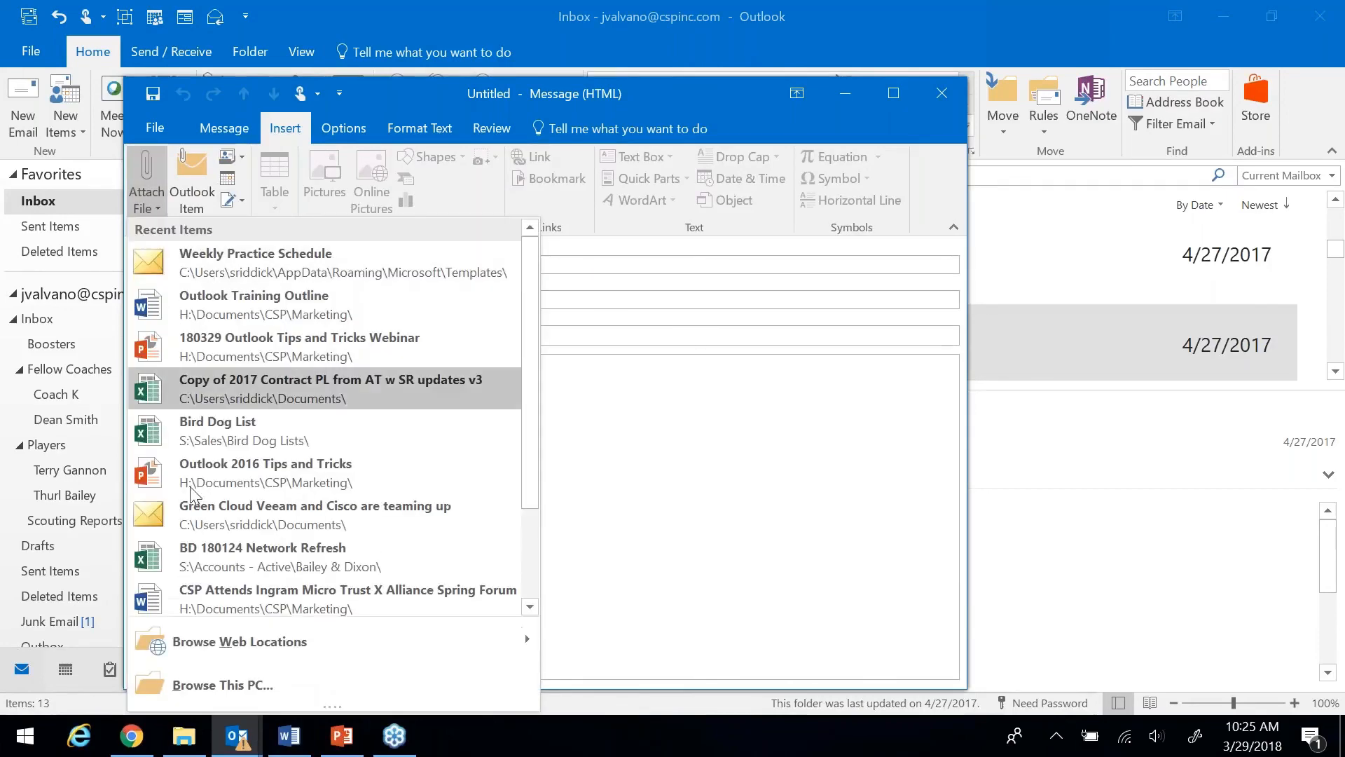
pyautogui.click(192, 688)
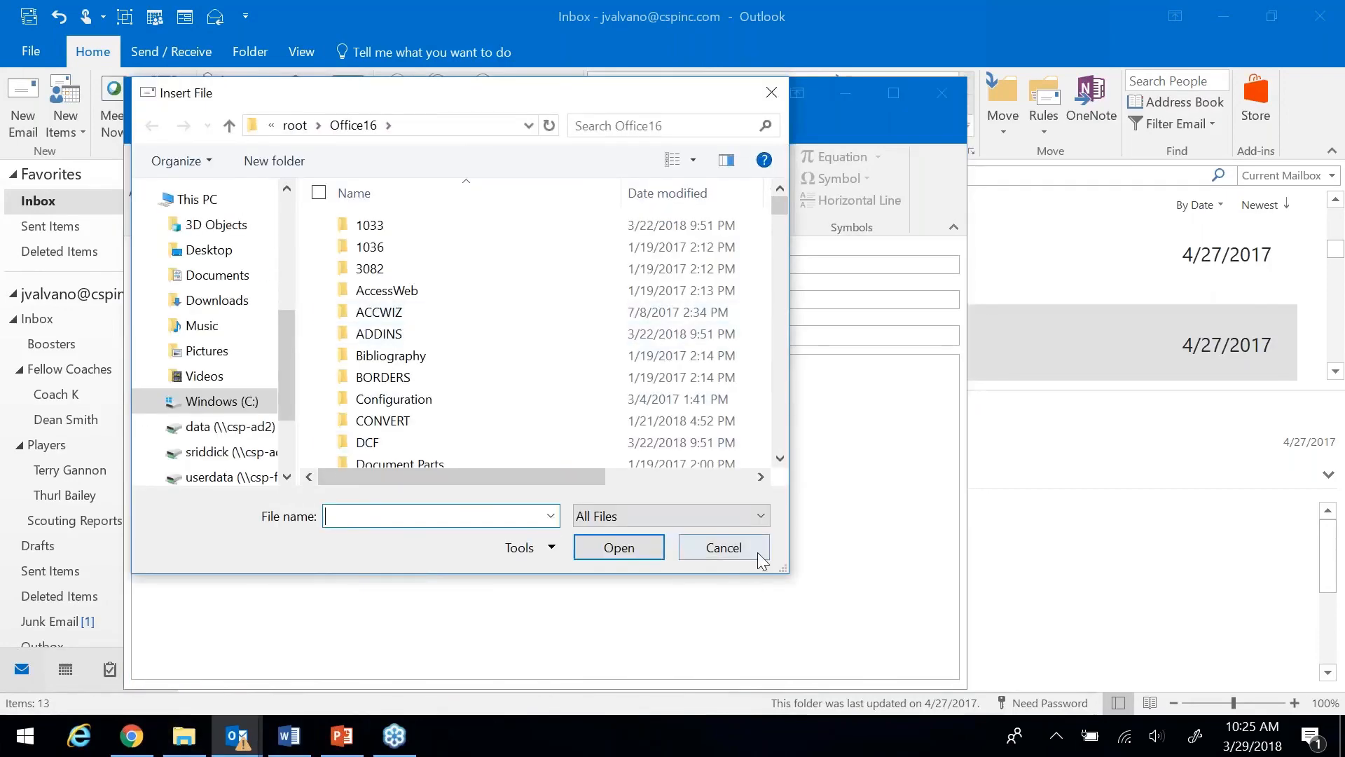
pyautogui.click(751, 549)
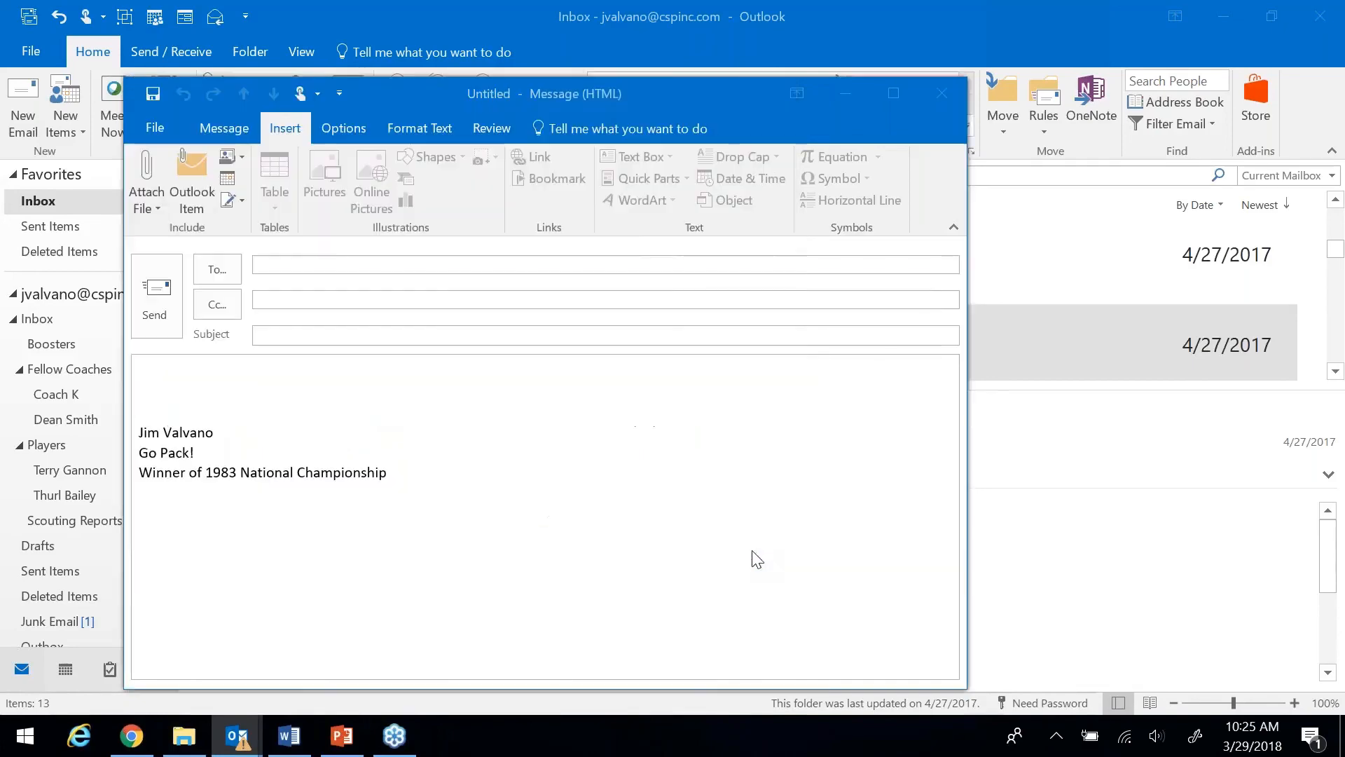
pyautogui.click(154, 202)
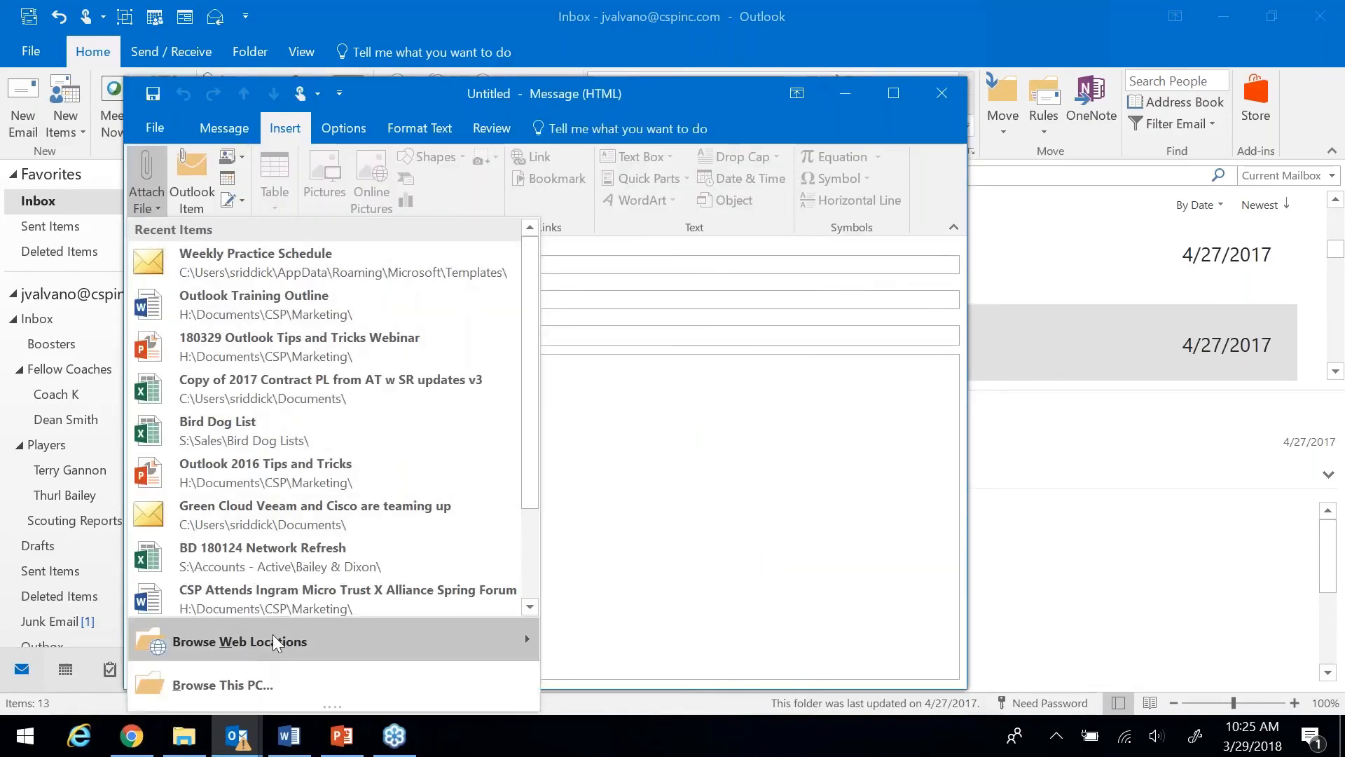
pyautogui.click(789, 502)
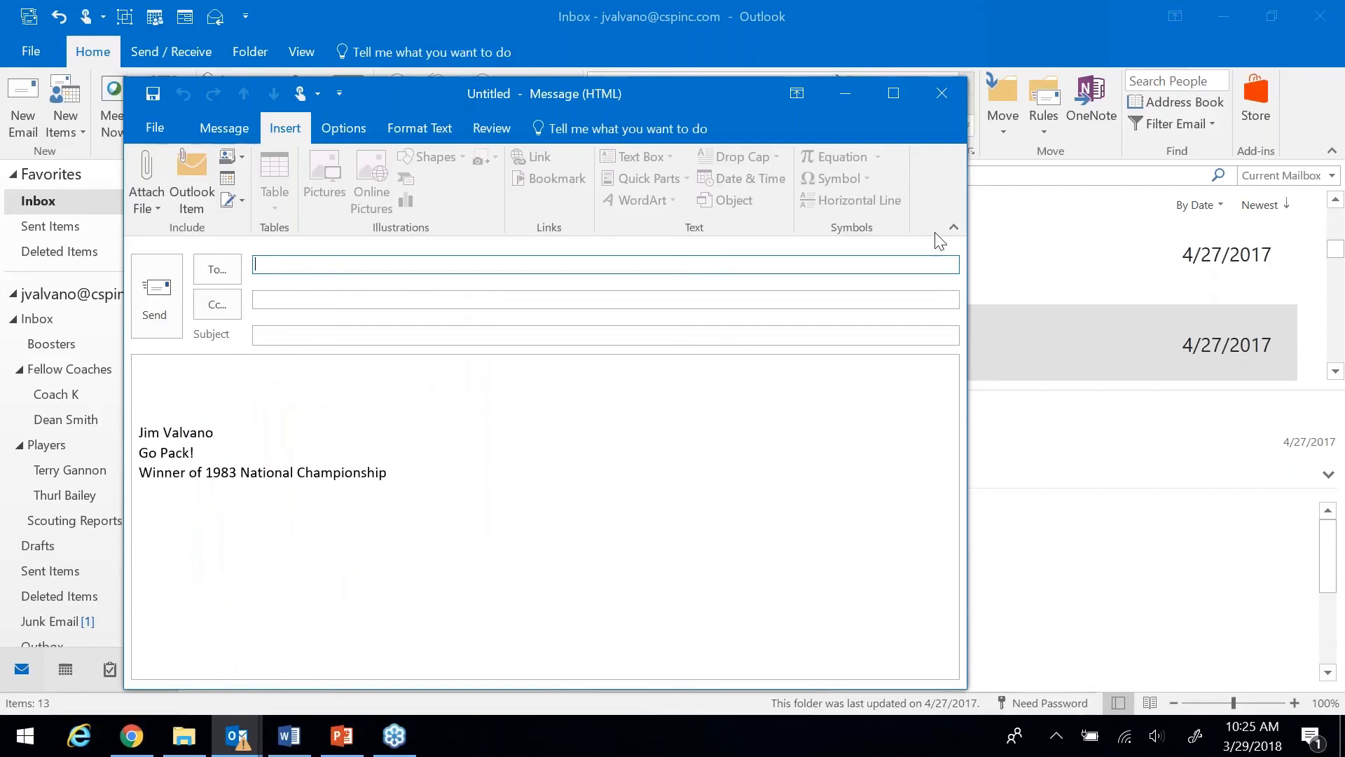
pyautogui.click(944, 99)
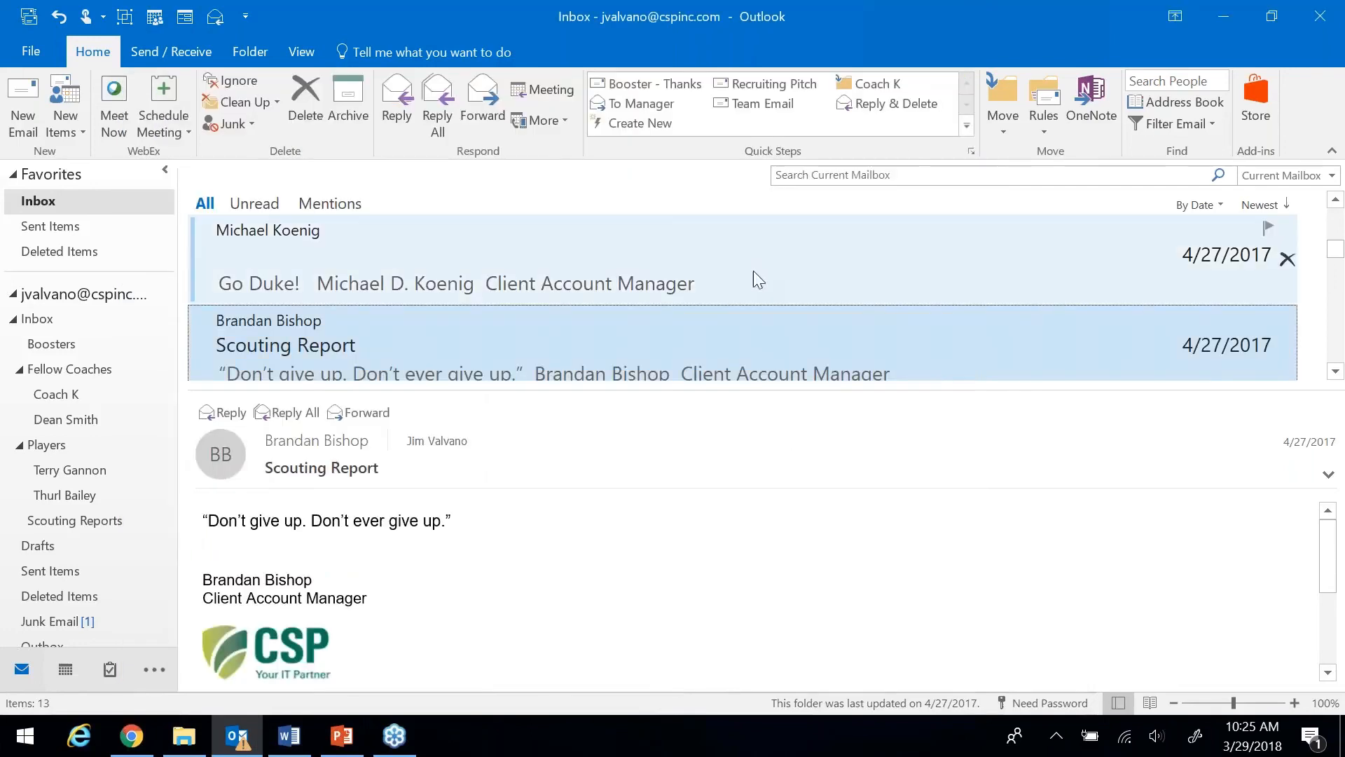
# Step: Switch to the PowerPoint webinar presentation and show slide 8, "Outlook 301:"
pyautogui.click(342, 737)
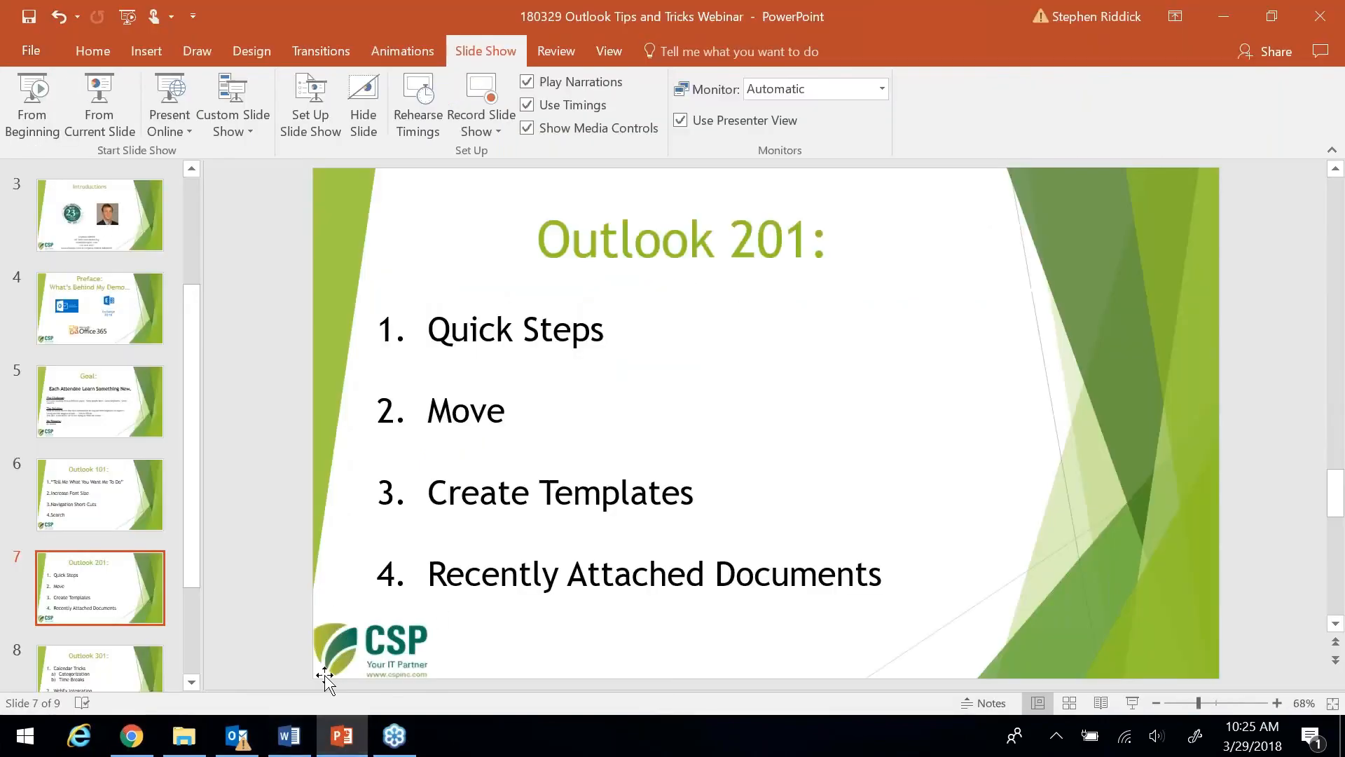
pyautogui.click(107, 654)
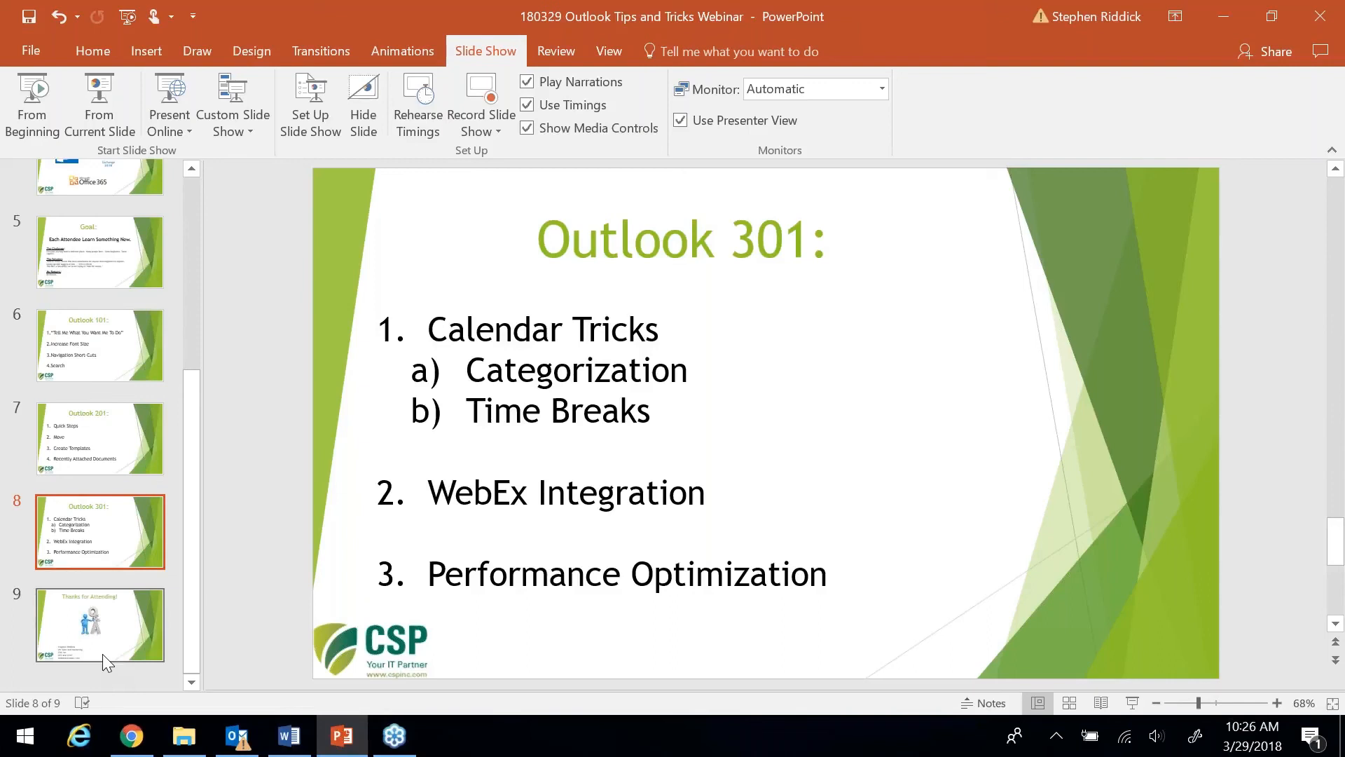
# Step: Switch to Outlook, show the calendar and examine the half-hour time slots in the March 26 - 30 work week
pyautogui.hotkey('alt', 'Tab')
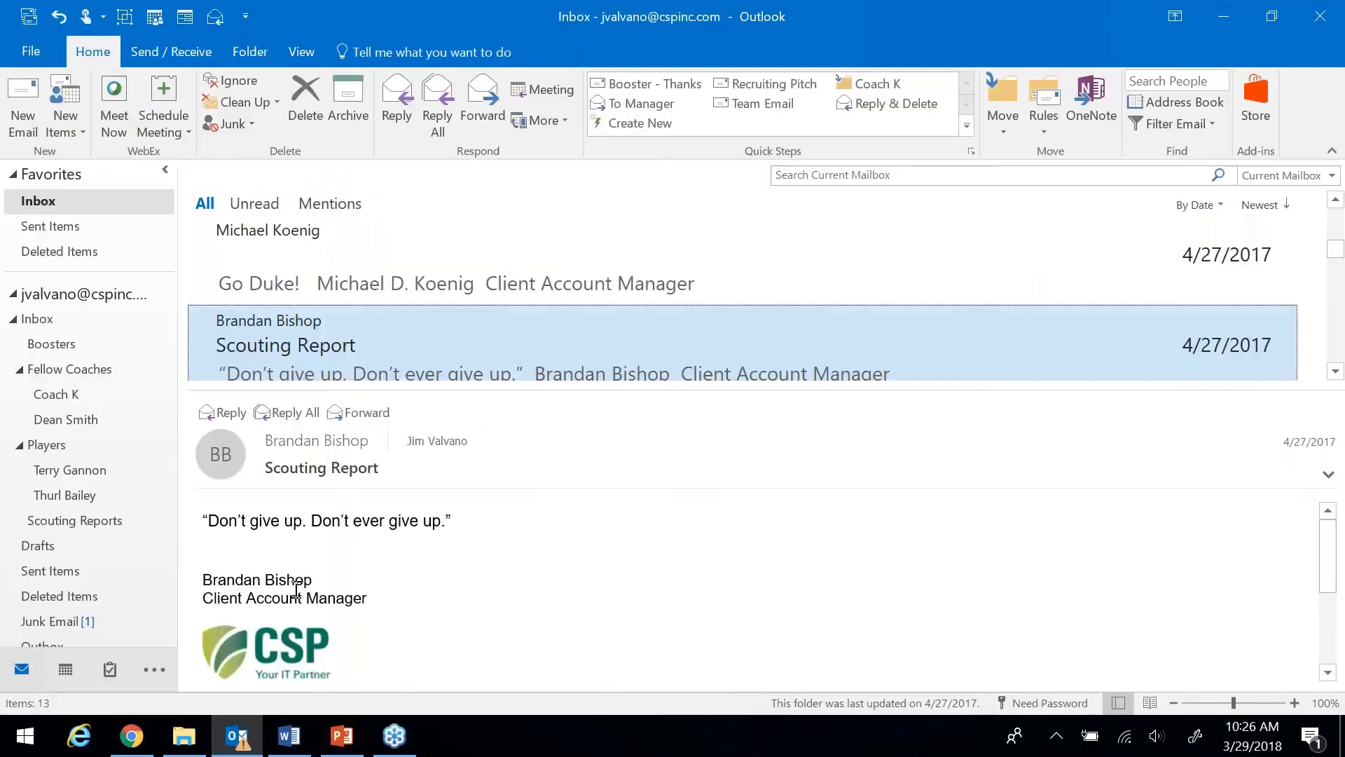
pyautogui.click(66, 669)
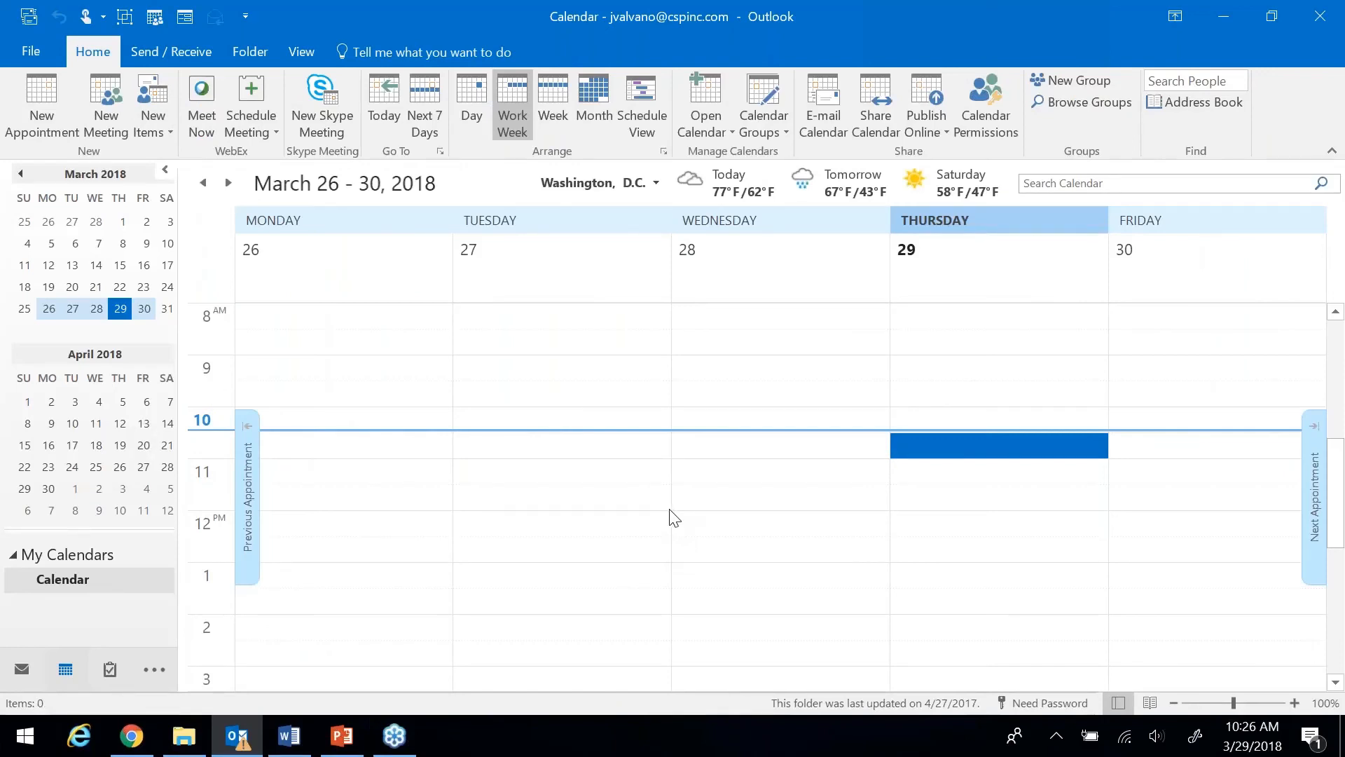
pyautogui.click(734, 503)
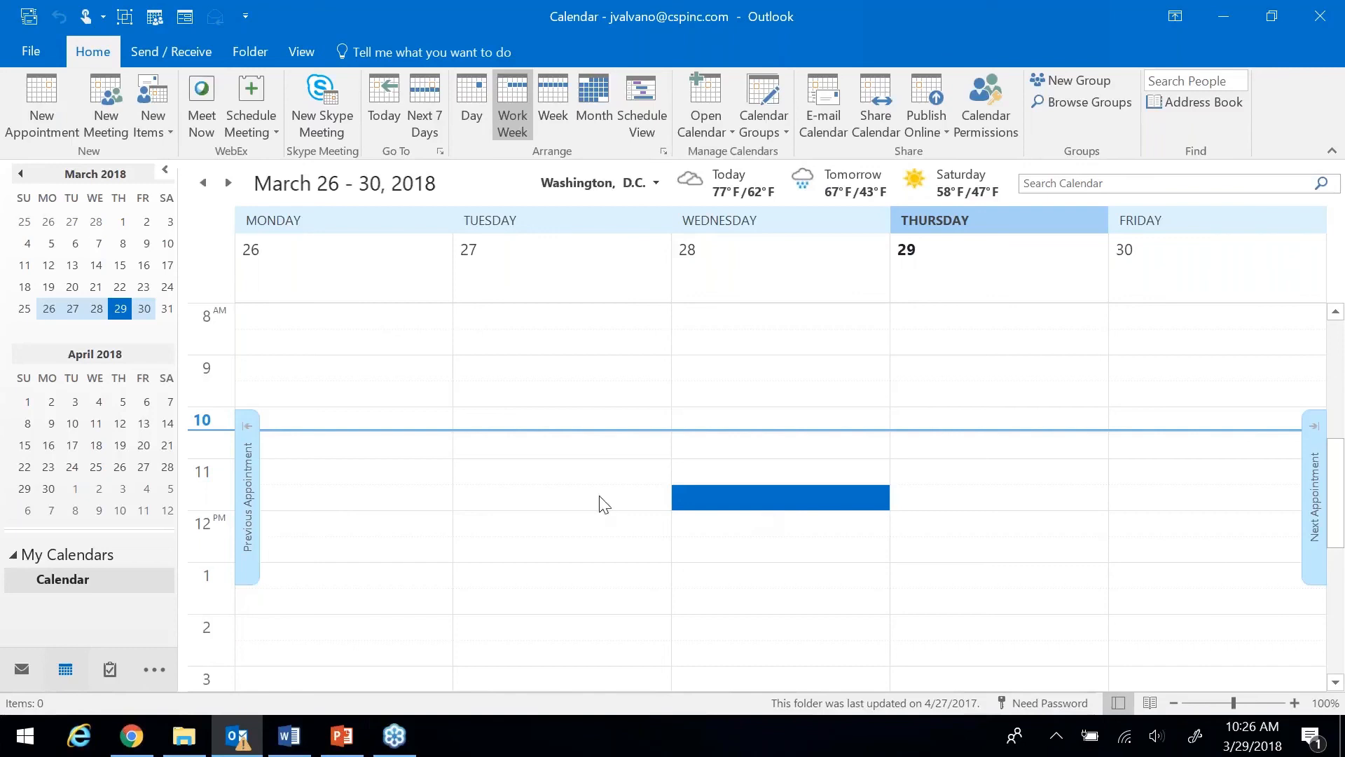
pyautogui.click(269, 324)
pyautogui.click(263, 339)
pyautogui.click(264, 360)
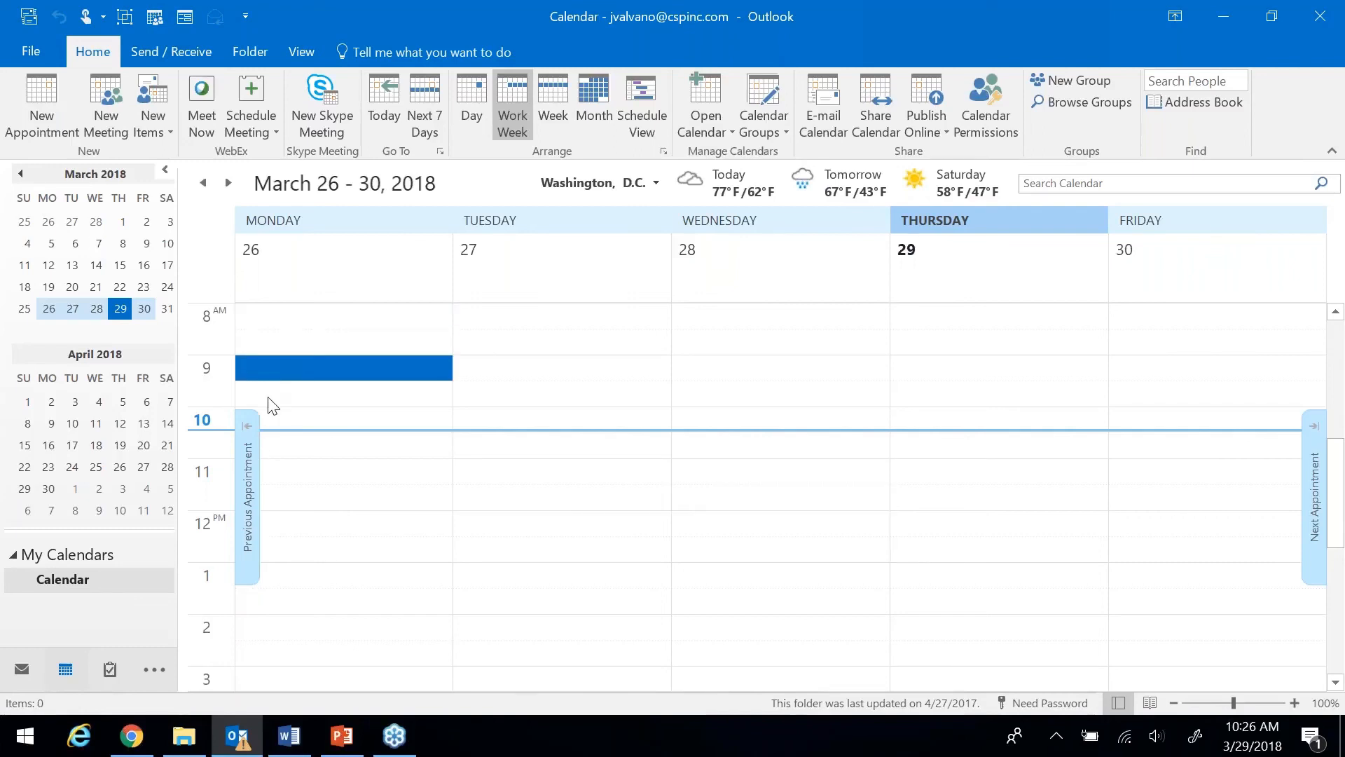
pyautogui.click(268, 397)
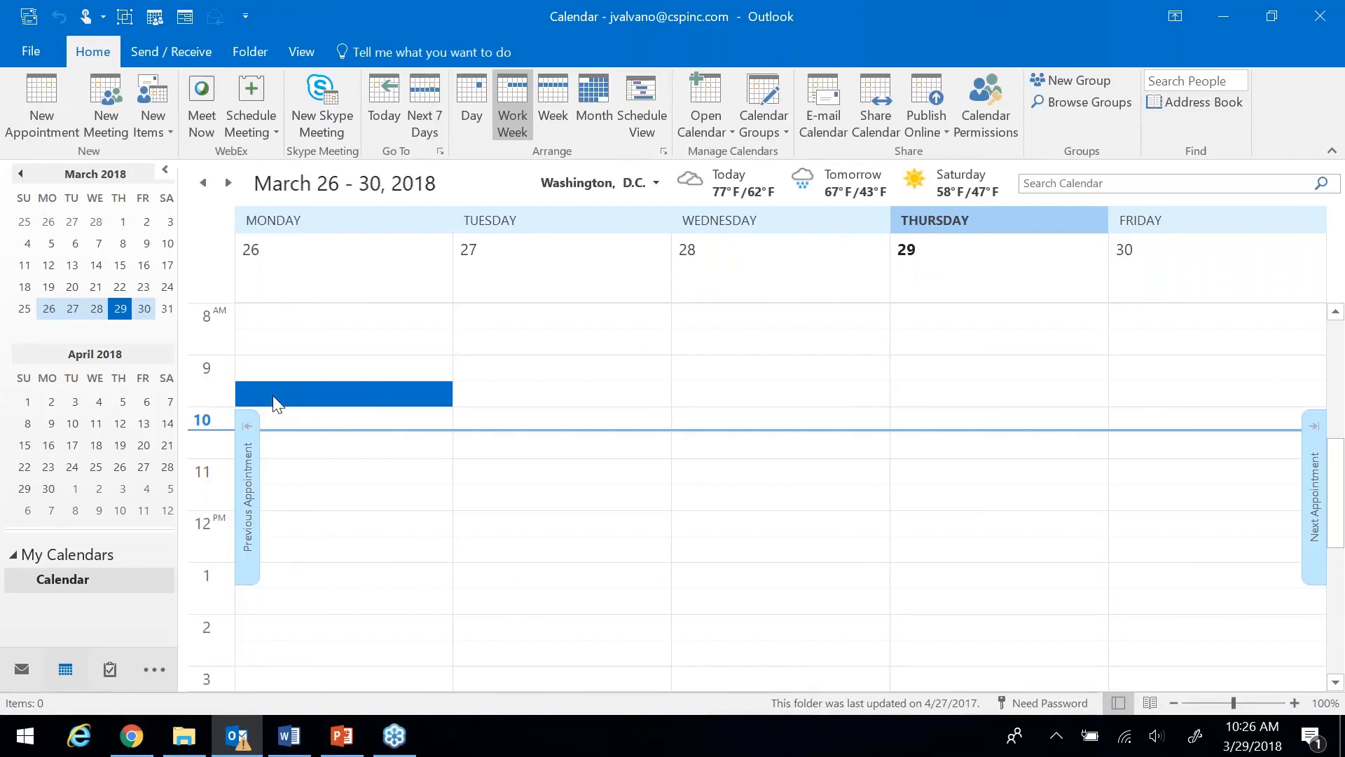
# Step: Set the calendar's day and week view time scale to 15 minutes in the advanced view settings
pyautogui.click(303, 52)
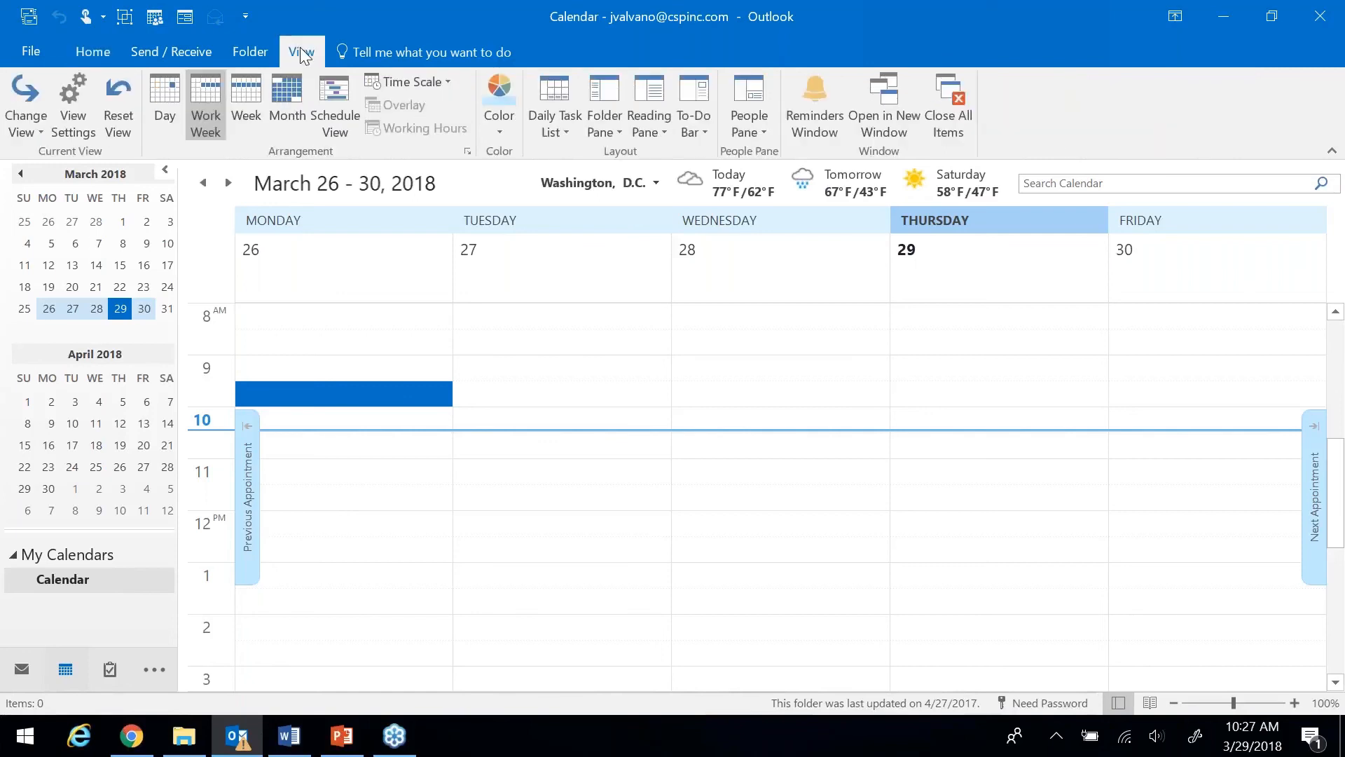
pyautogui.click(76, 112)
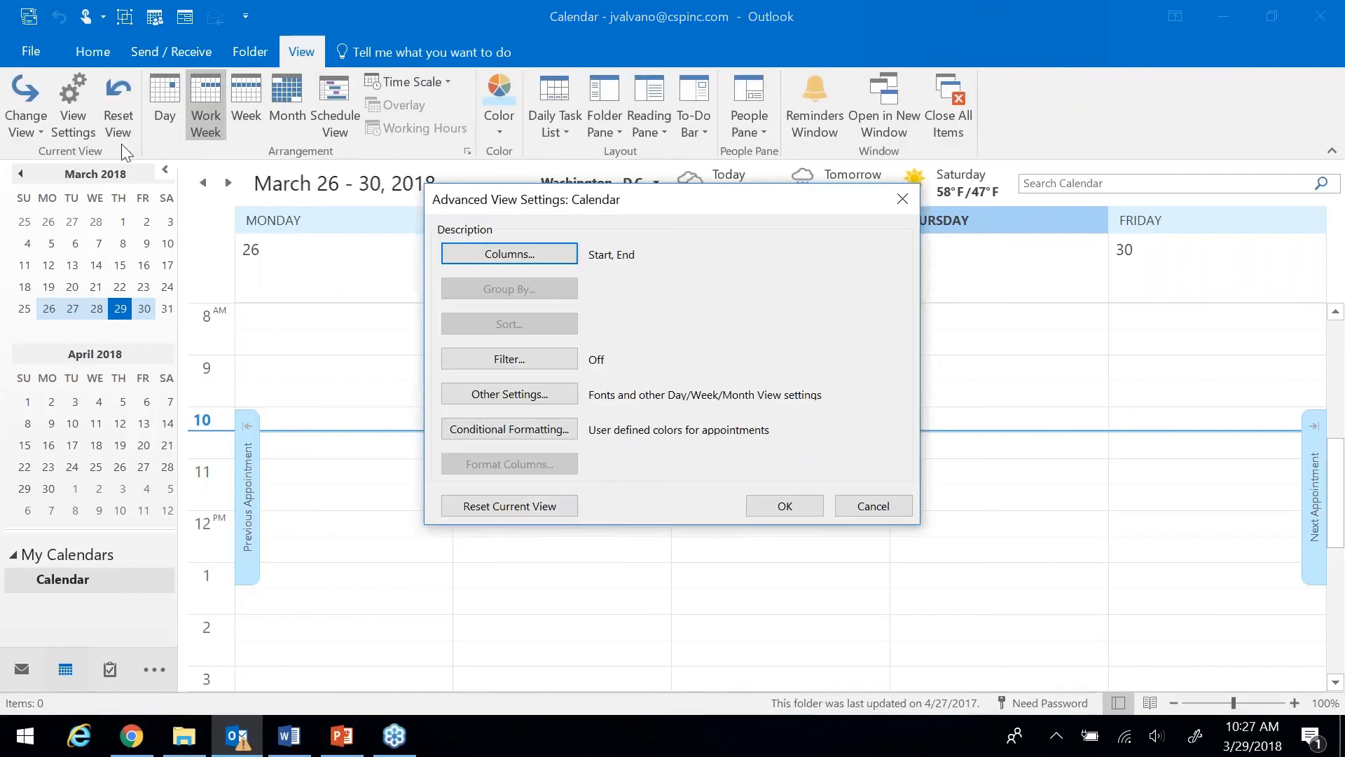
pyautogui.click(490, 396)
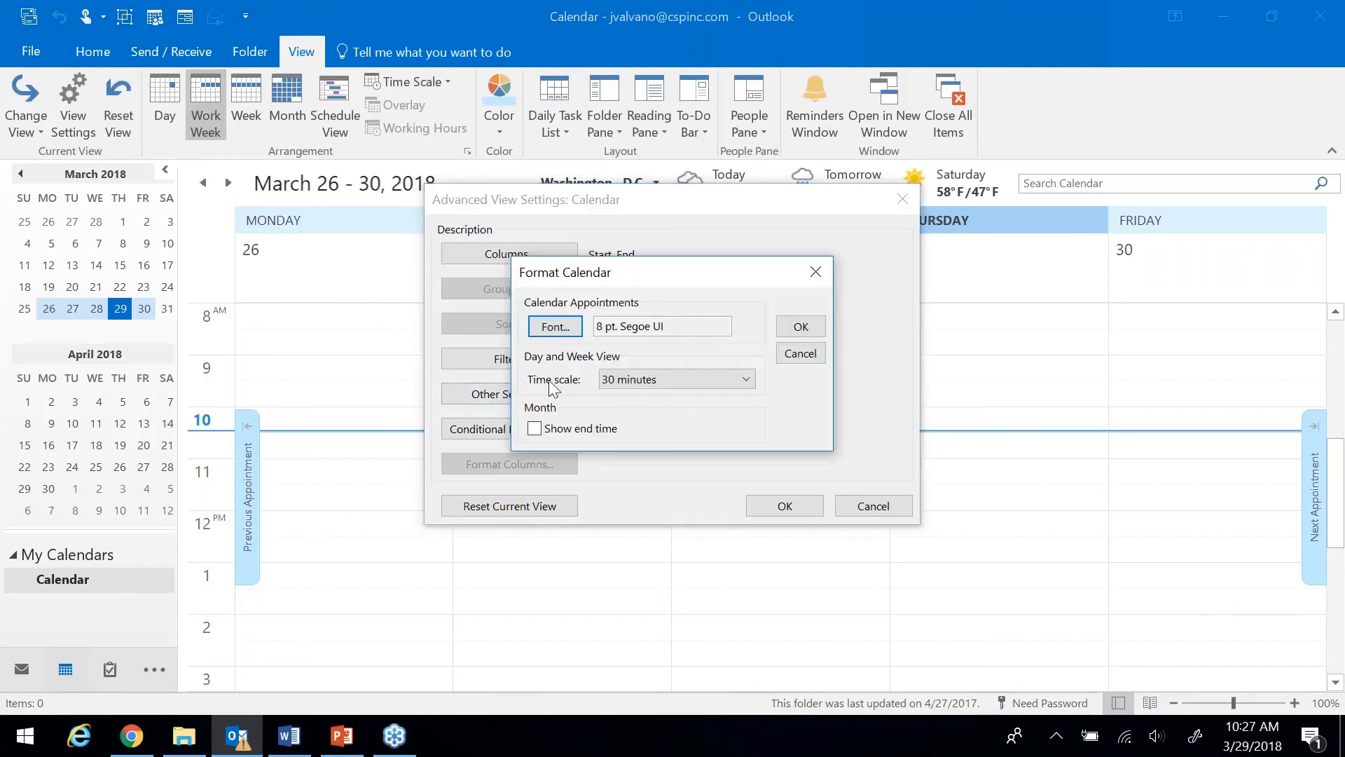
pyautogui.click(747, 380)
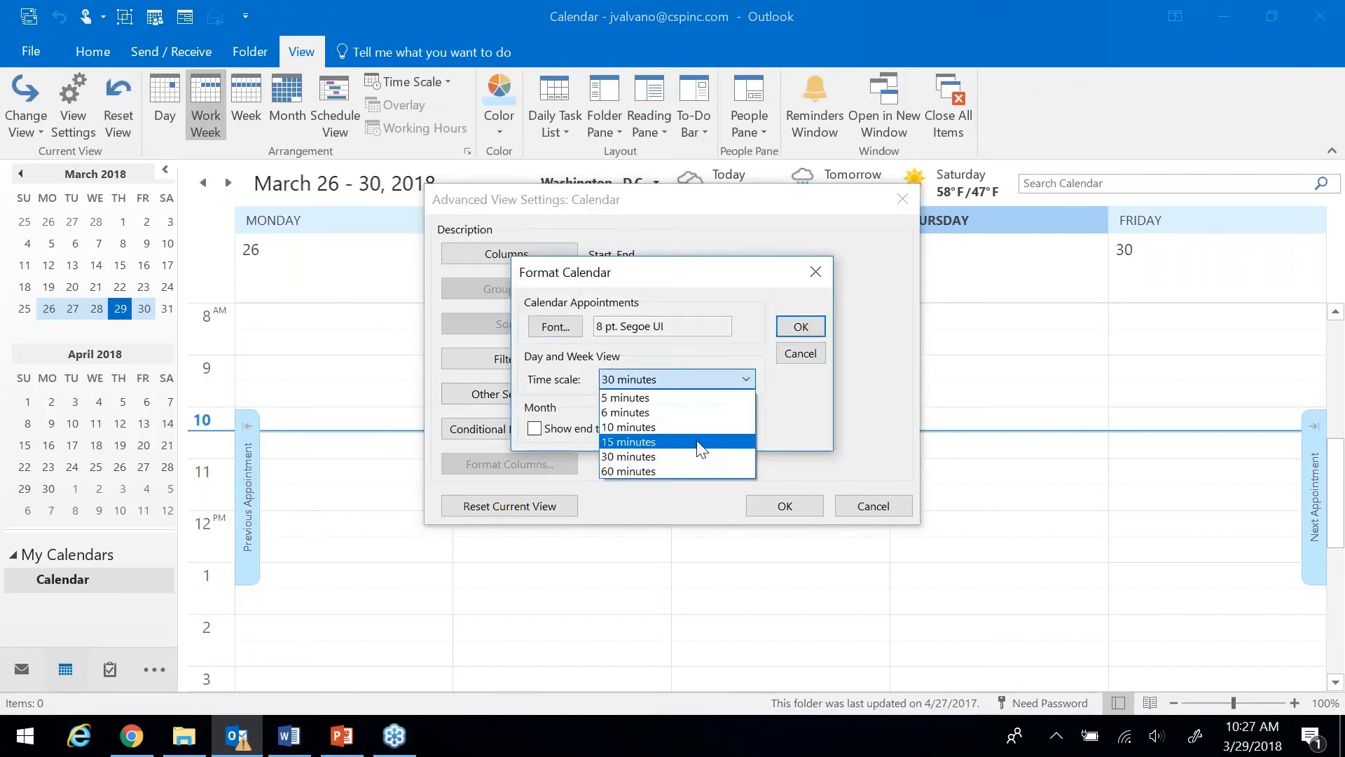
pyautogui.click(696, 442)
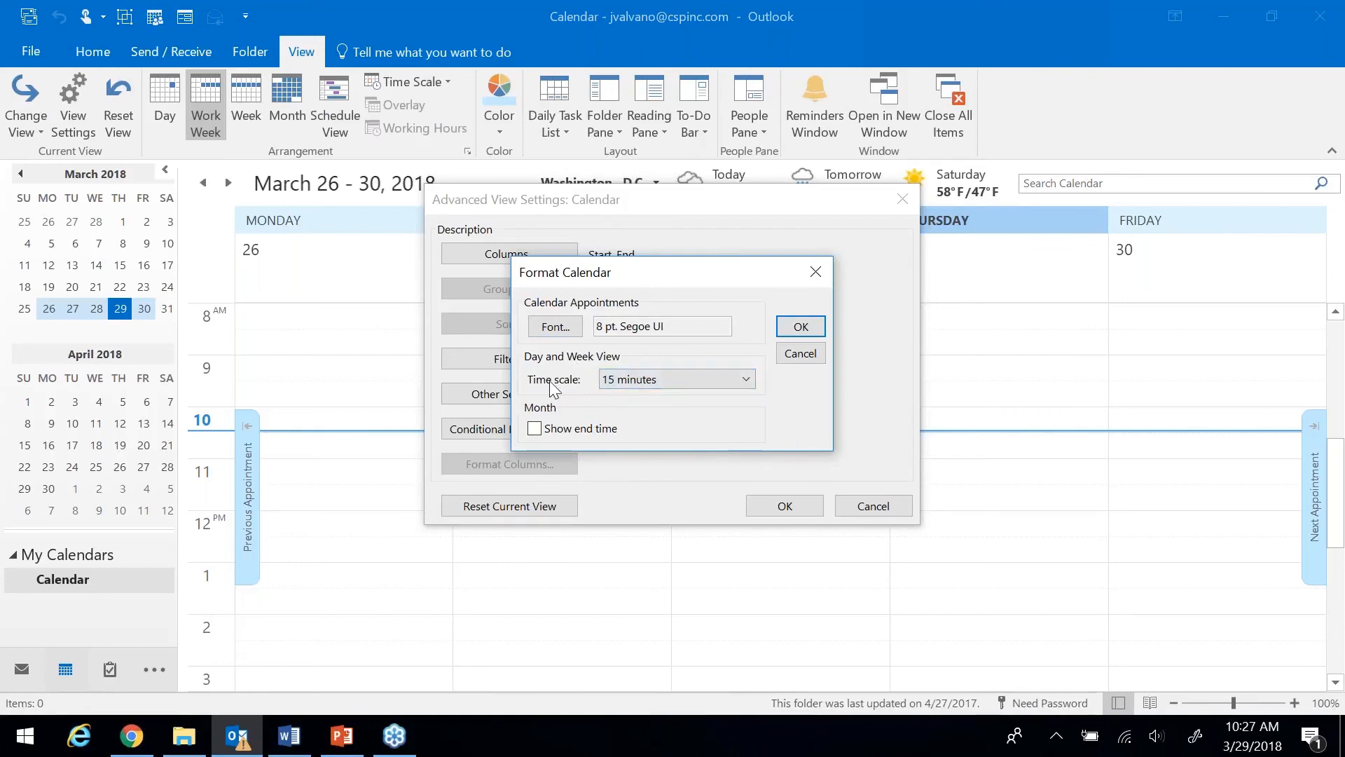
pyautogui.click(799, 327)
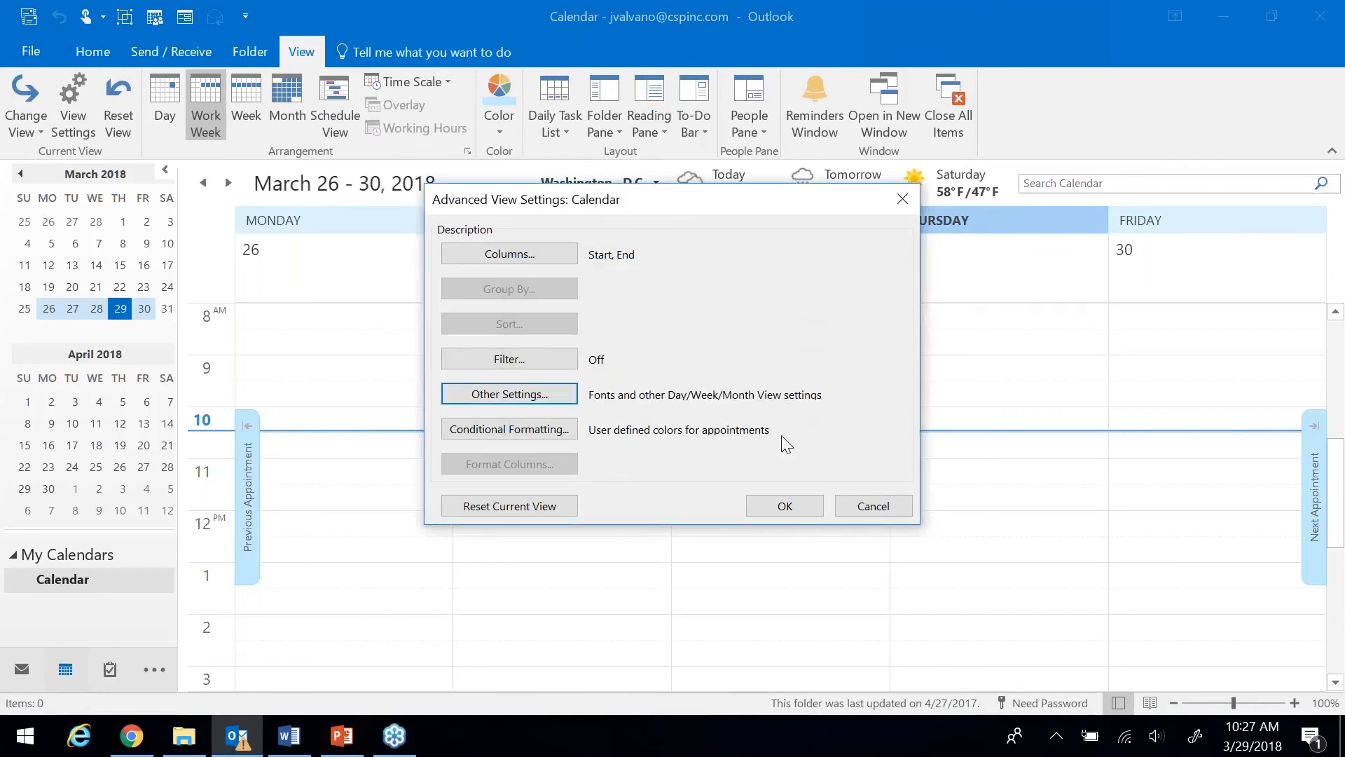
pyautogui.click(779, 506)
# Step: Examine the quarter-hour time slots in Monday's column between 4 and 6 AM
pyautogui.click(296, 315)
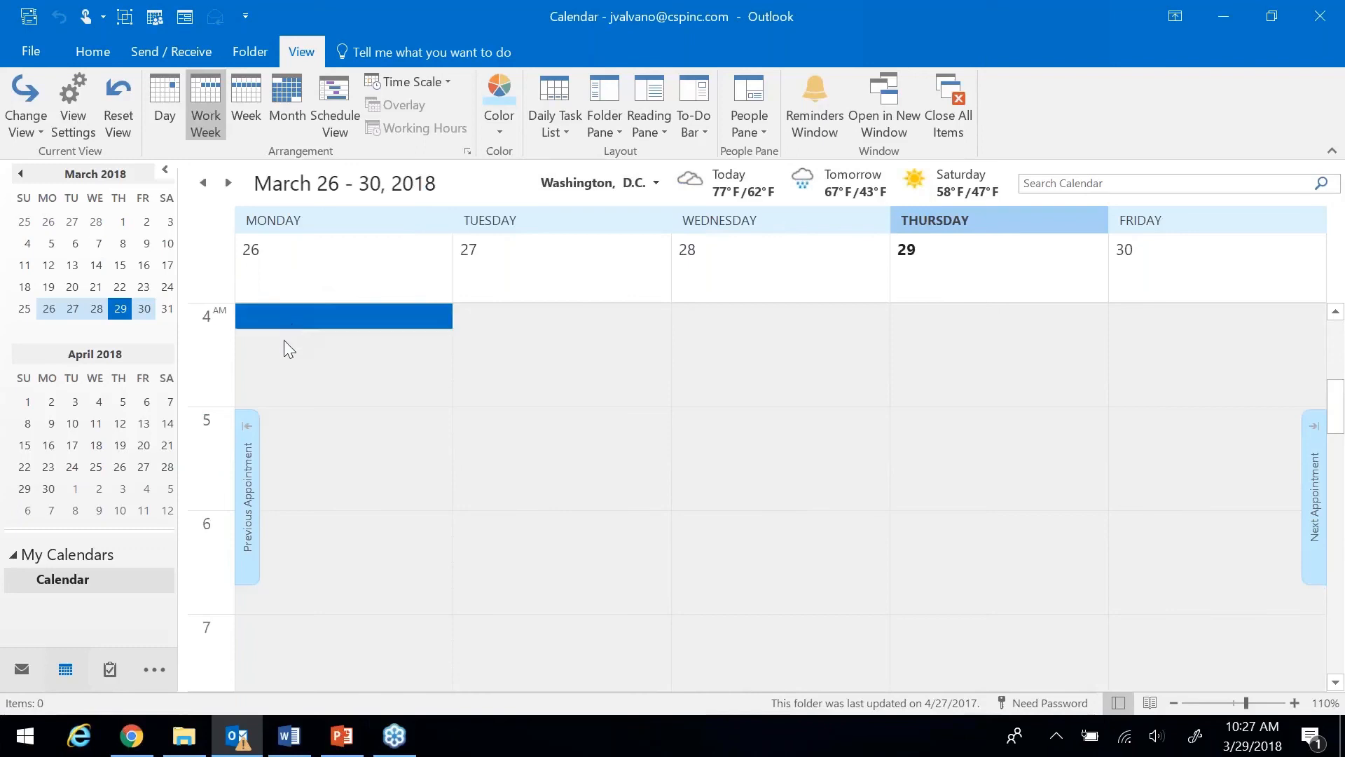
pyautogui.click(283, 340)
pyautogui.click(276, 364)
pyautogui.click(270, 393)
pyautogui.click(275, 415)
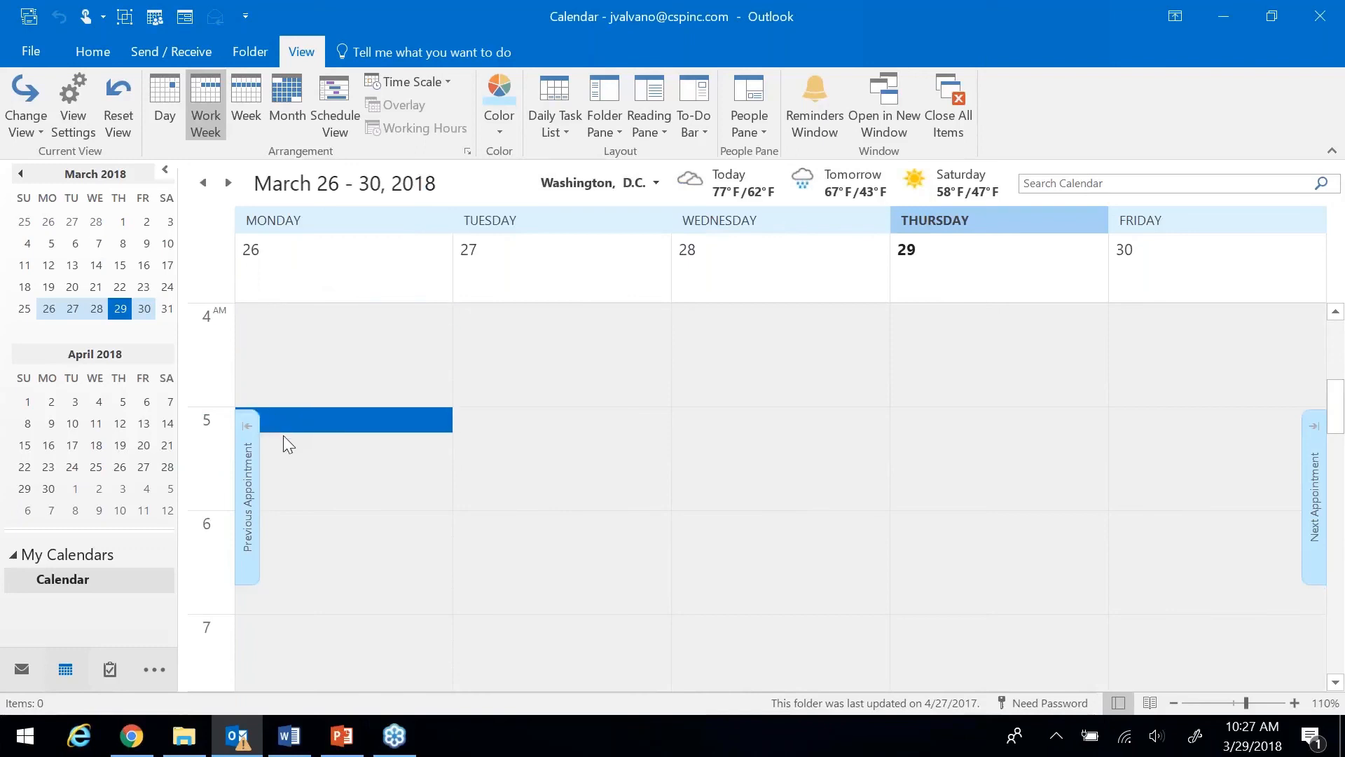
pyautogui.click(284, 441)
pyautogui.click(289, 468)
pyautogui.click(292, 492)
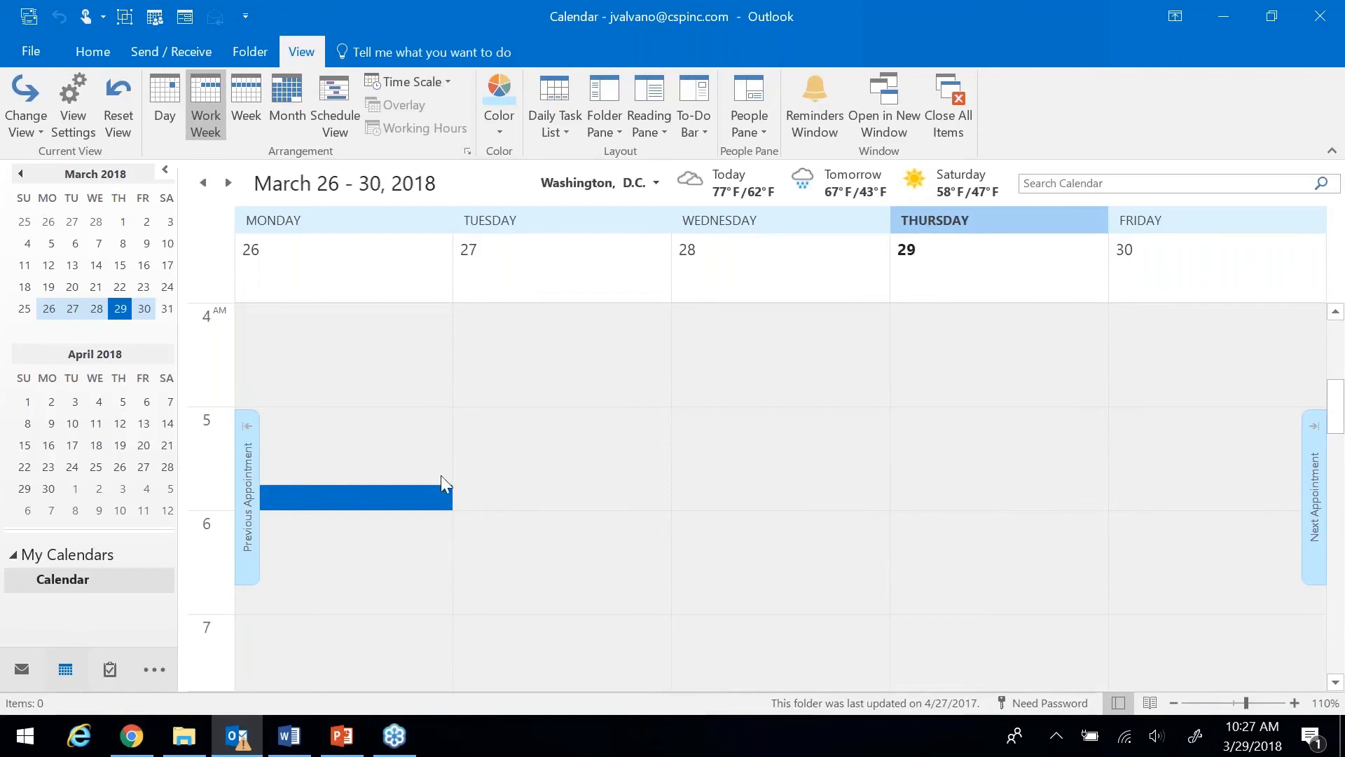
# Step: Create an appointment in Wednesday's 11:00 AM slot with the subject "Practice" and the location "PNC Arena"
pyautogui.moveTo(1337, 419); pyautogui.dragTo(1241, 510)
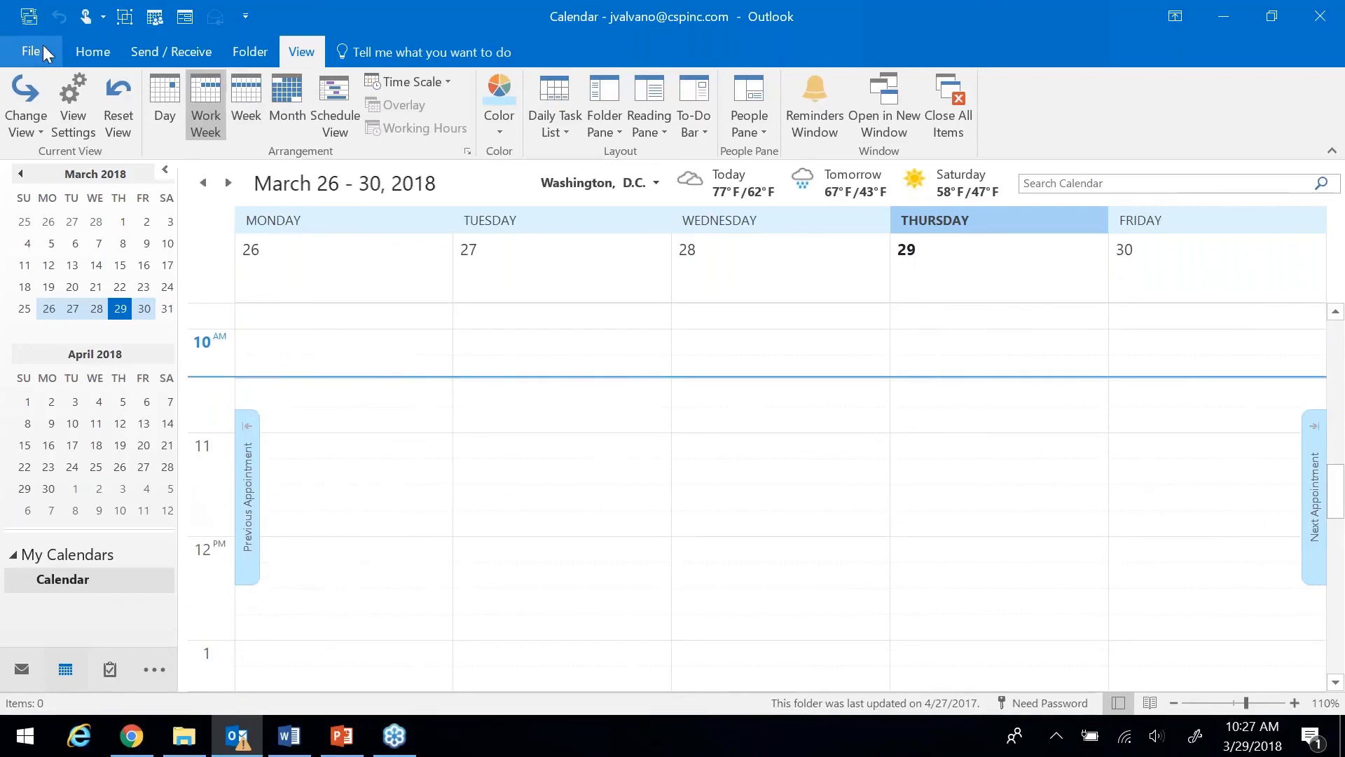
pyautogui.click(91, 50)
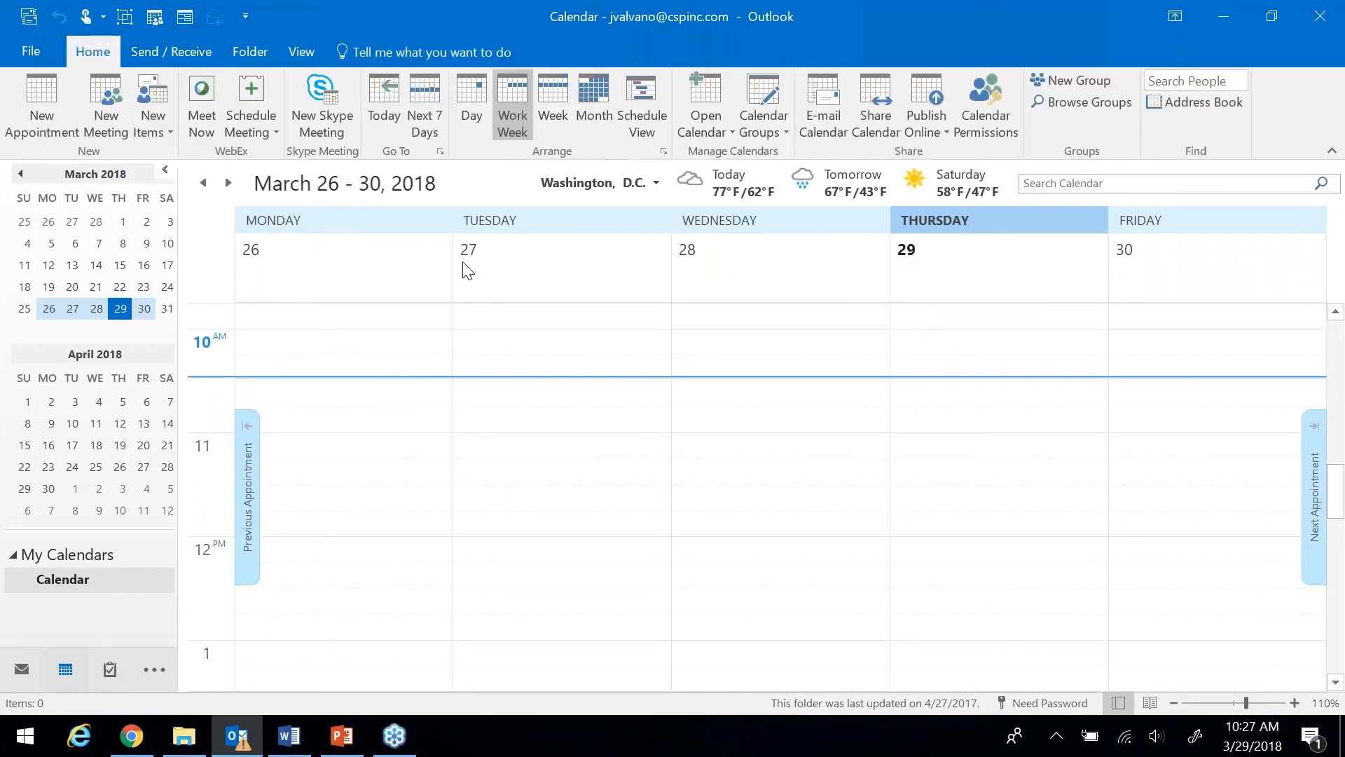
pyautogui.rightClick(720, 451)
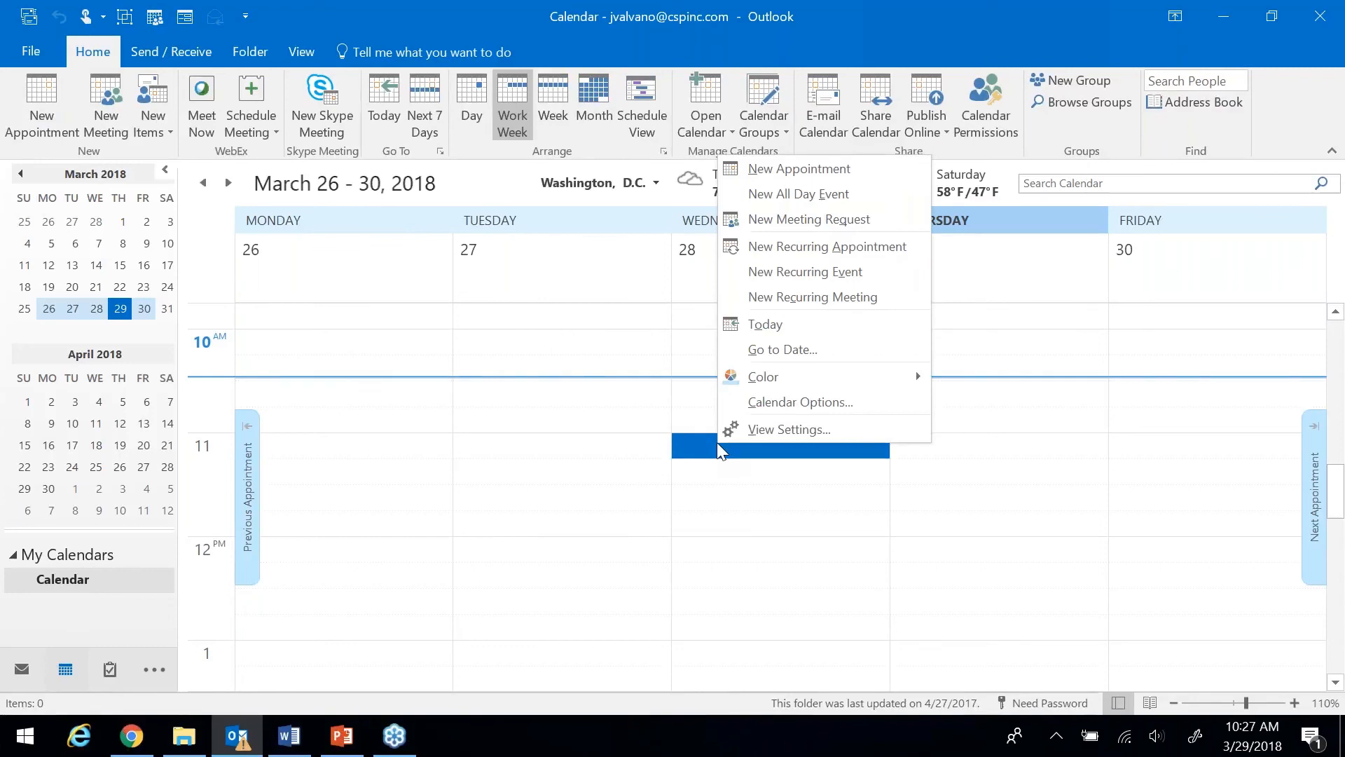
pyautogui.click(830, 171)
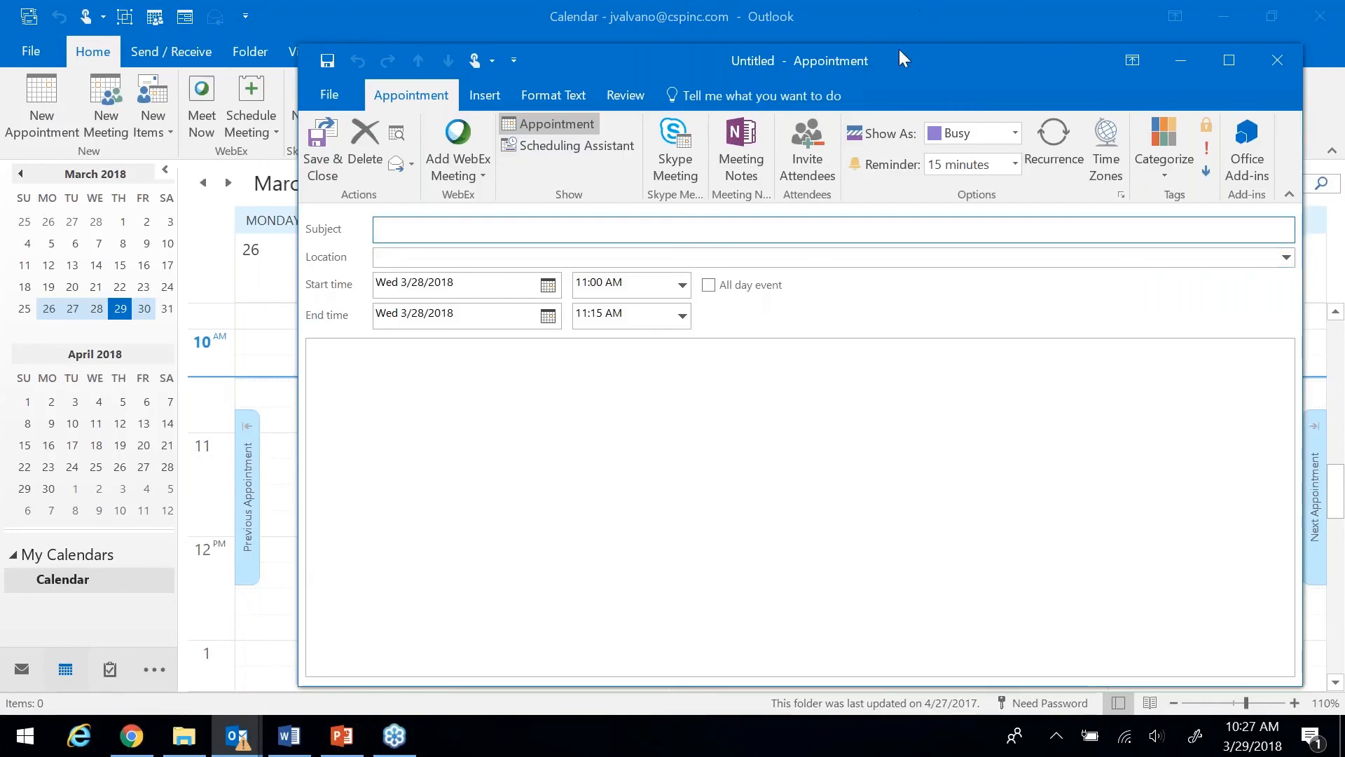
pyautogui.moveTo(898, 53); pyautogui.dragTo(857, 40)
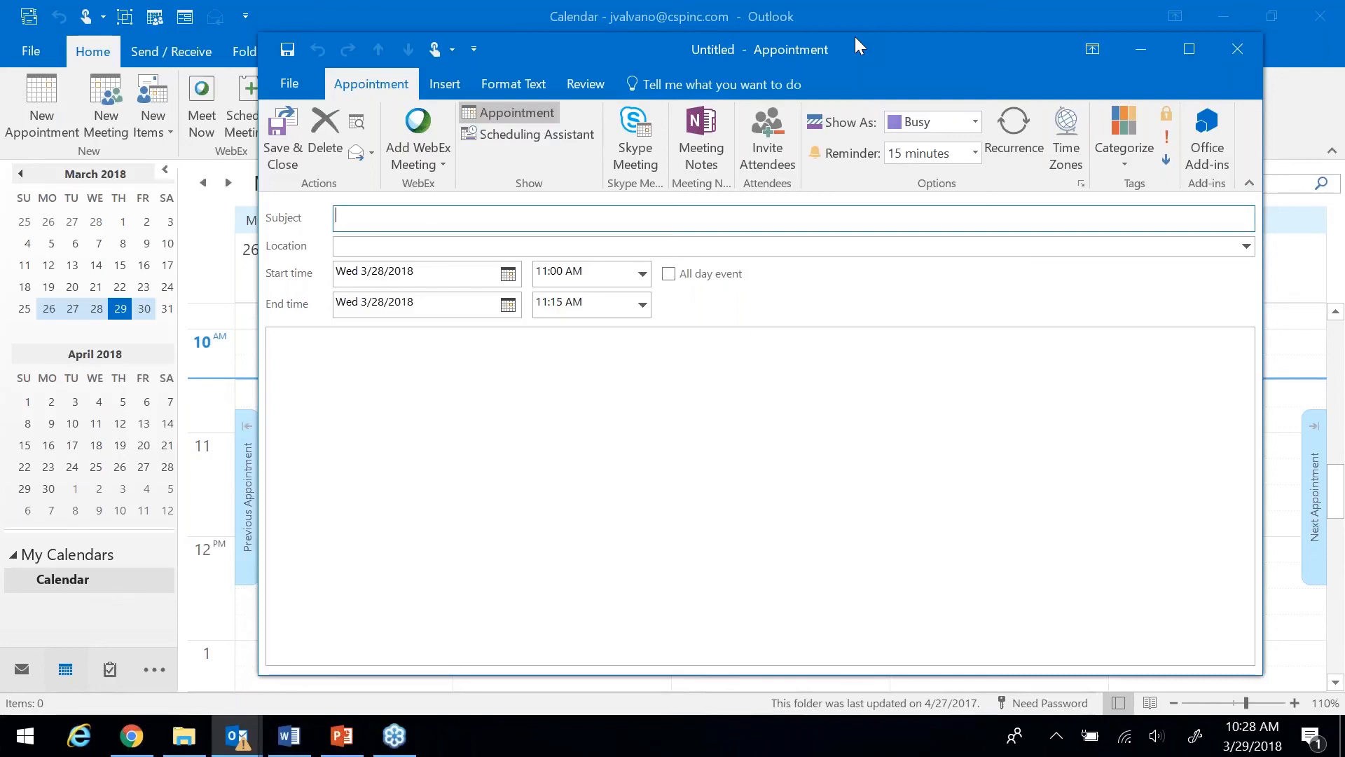
pyautogui.write('Pra')
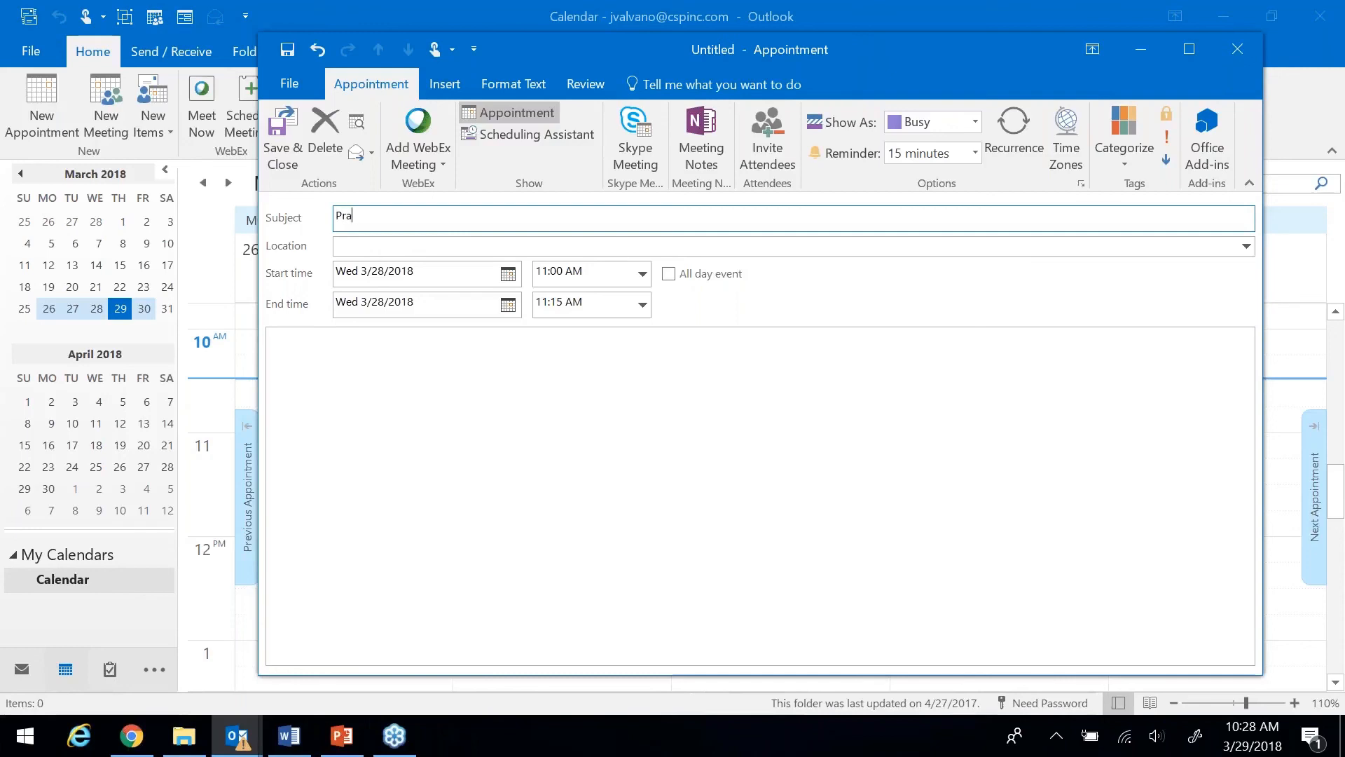
pyautogui.write('ctice')
pyautogui.click(364, 246)
pyautogui.write('PNC Arena')
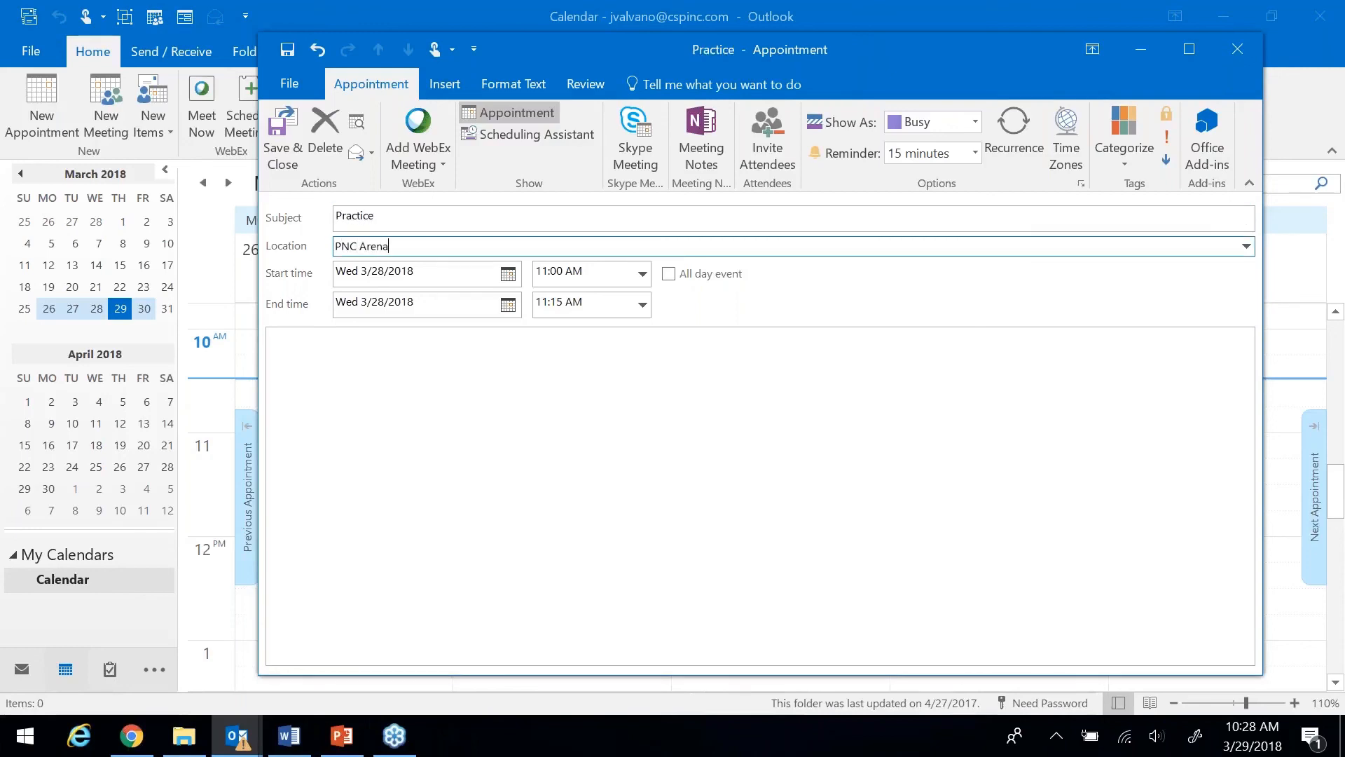
# Step: Set the appointment's start time to 2:00 PM and its end time to 3:00 PM
pyautogui.click(642, 274)
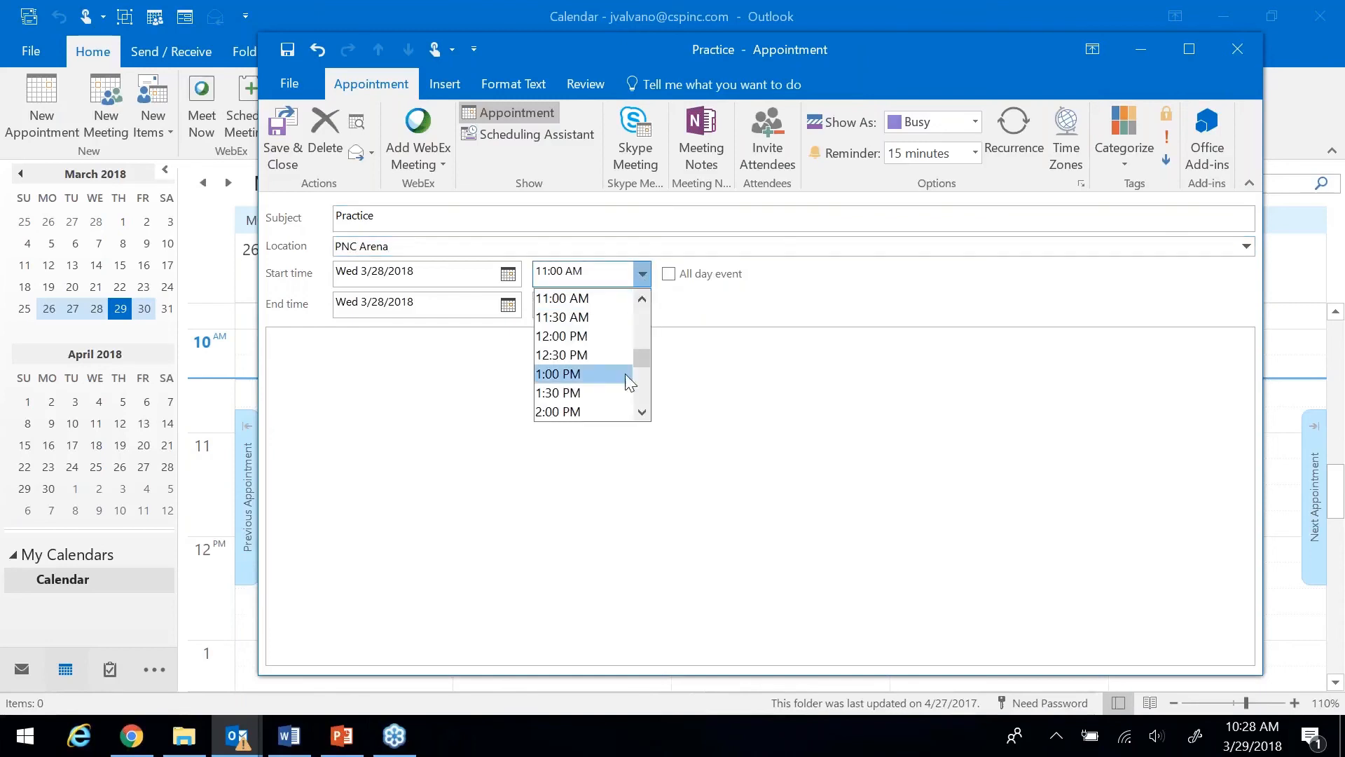
pyautogui.click(568, 411)
pyautogui.click(641, 305)
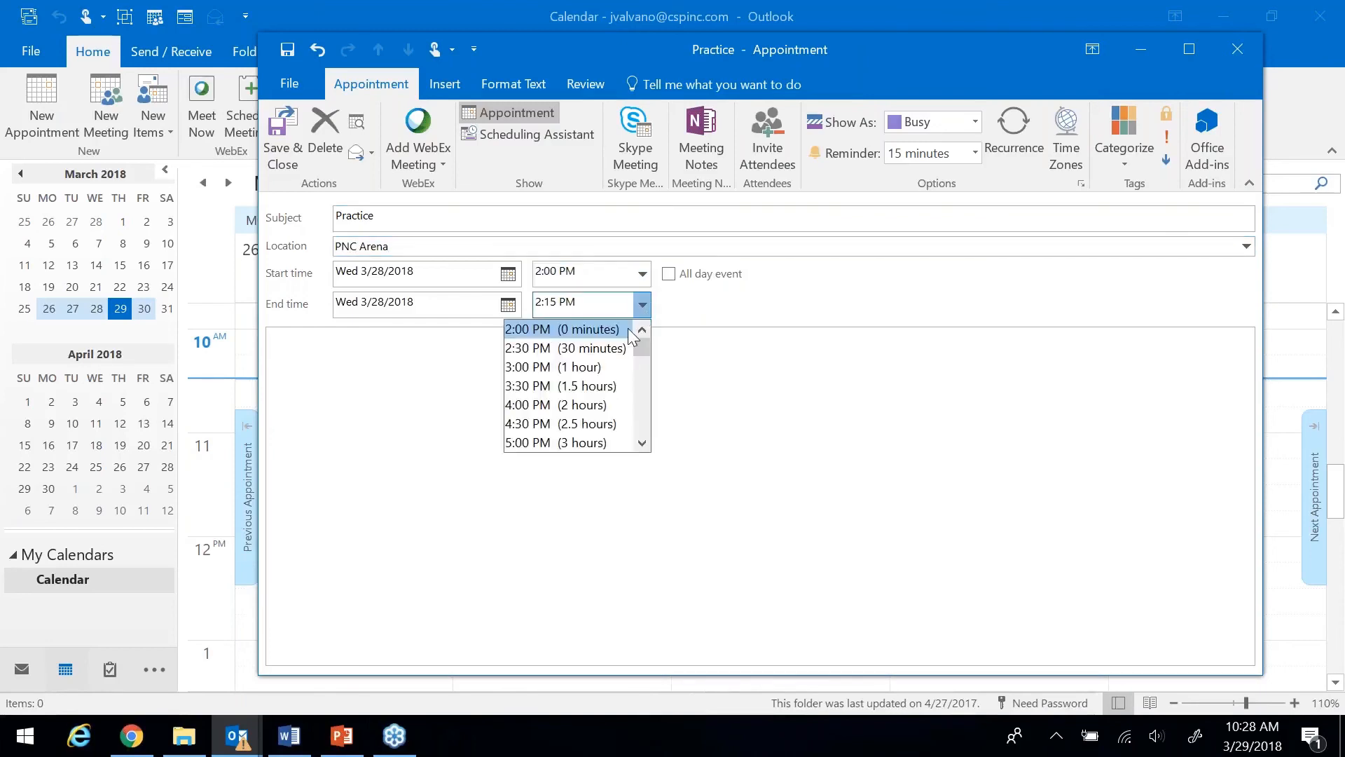
pyautogui.click(592, 367)
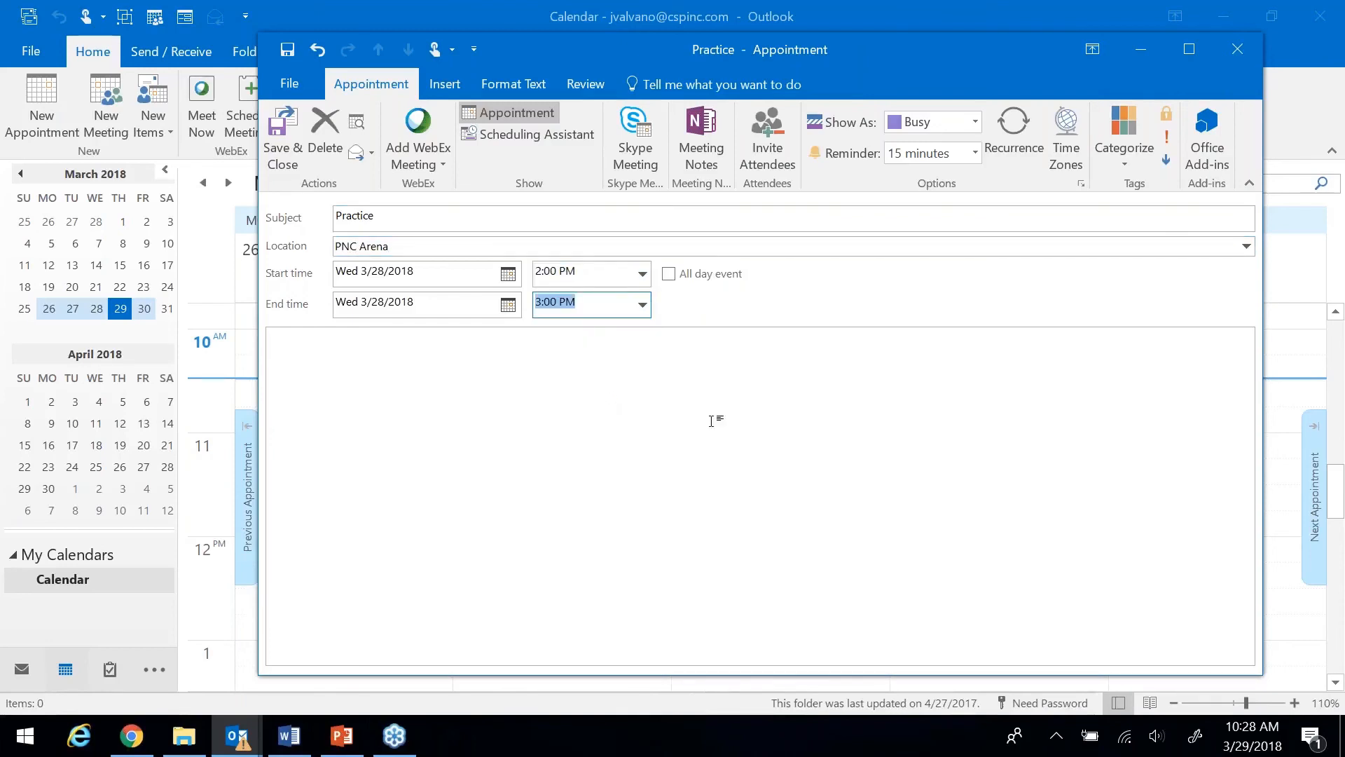
pyautogui.click(736, 461)
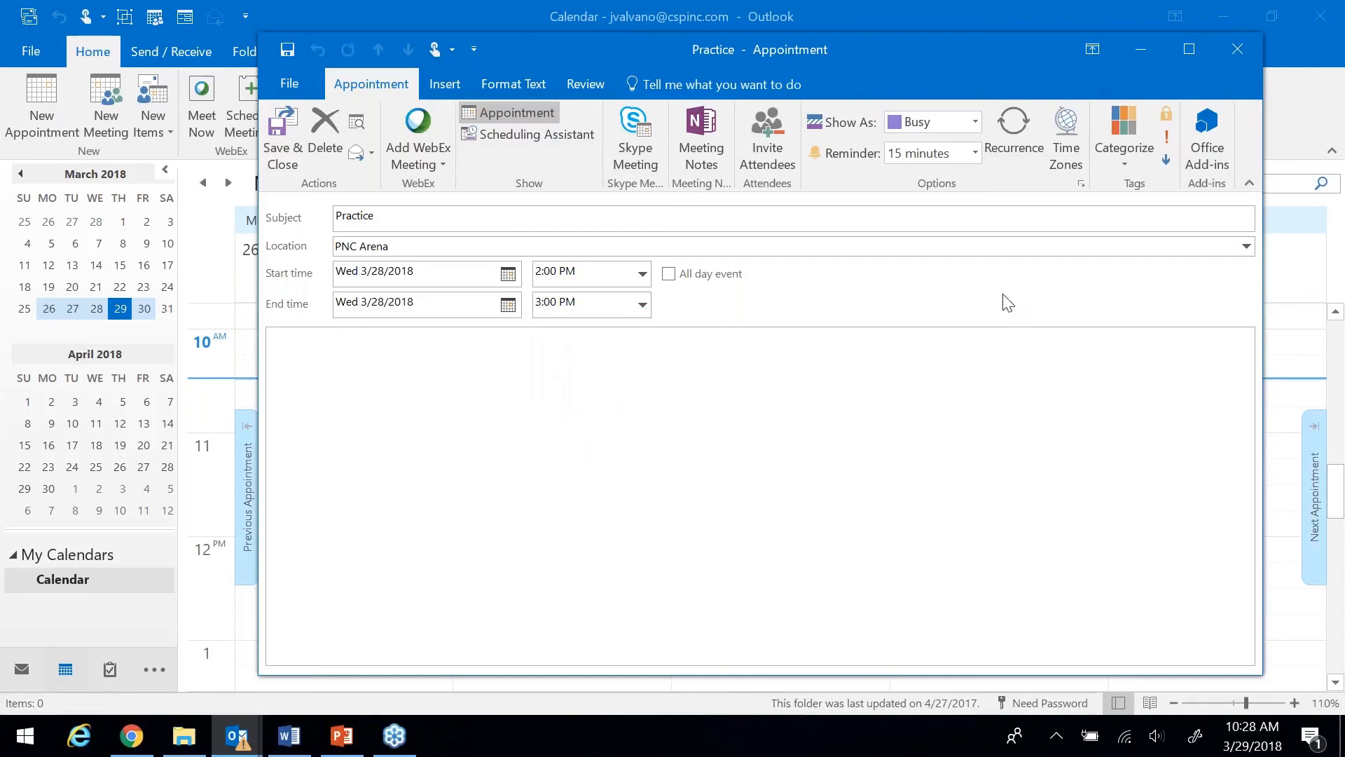
# Step: Assign the blue Practice category to the appointment, then save and close it
pyautogui.click(1116, 158)
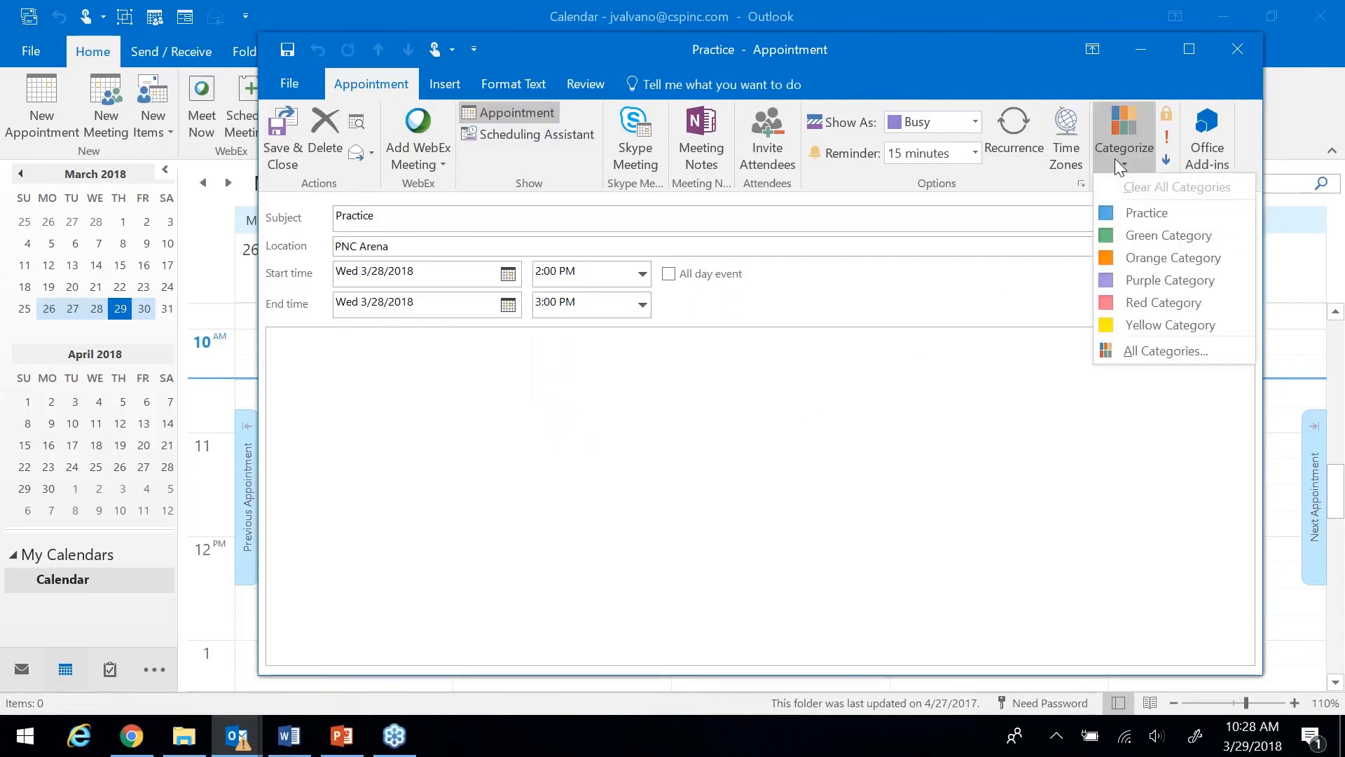
pyautogui.click(1148, 211)
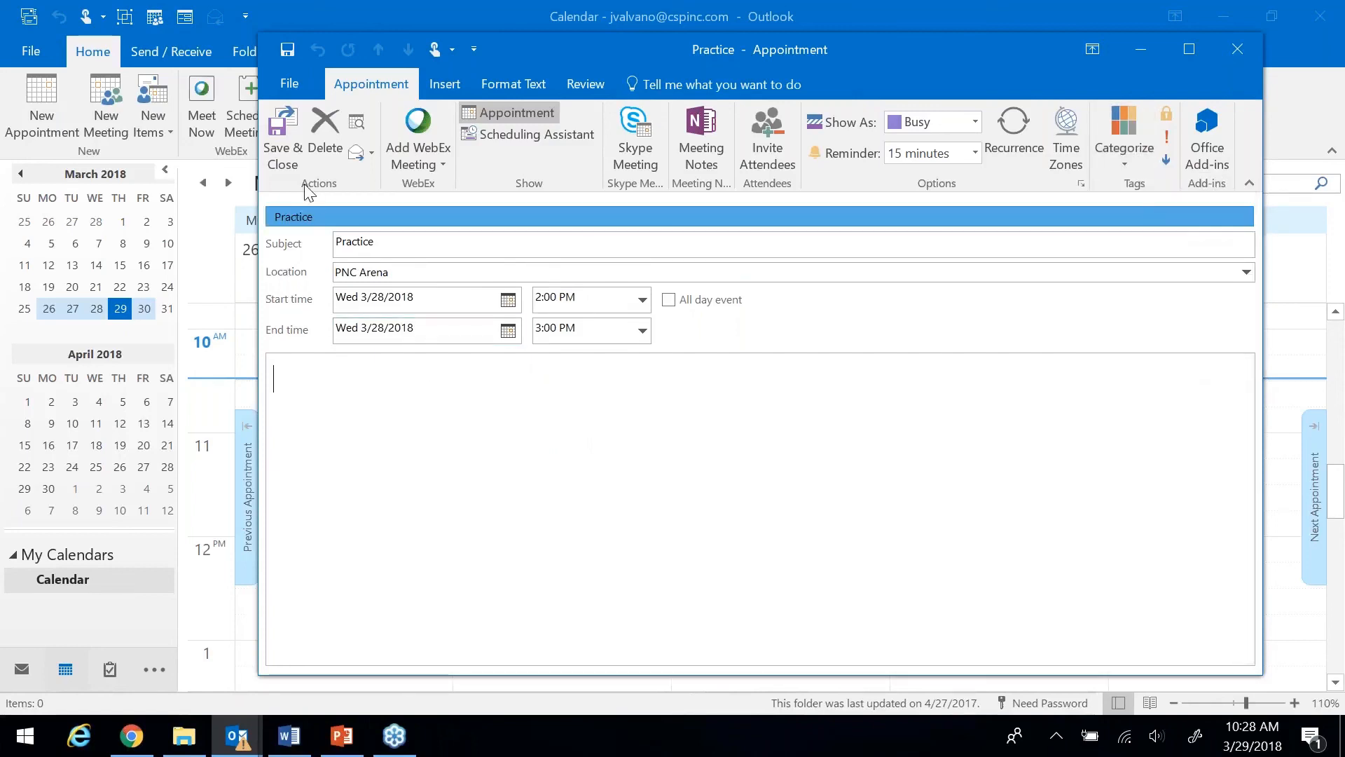
pyautogui.click(280, 157)
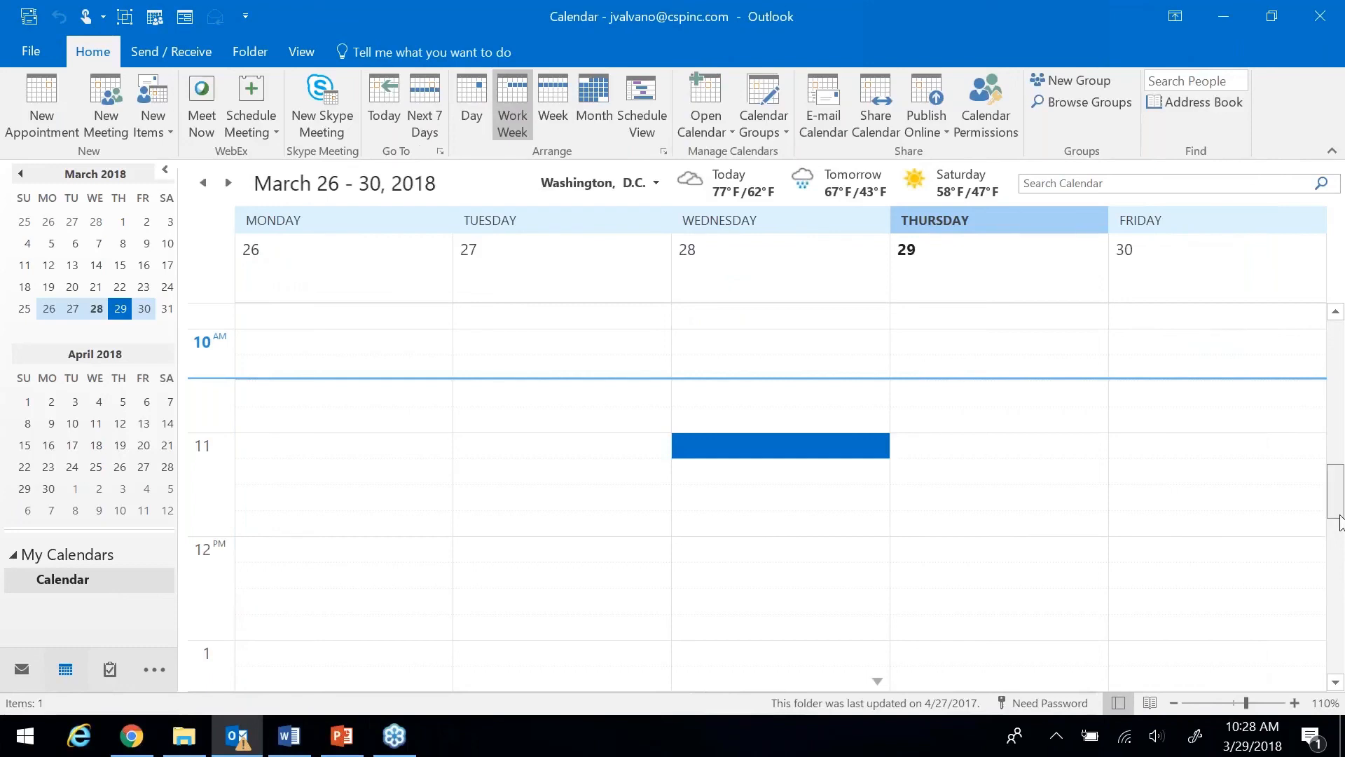
# Step: Show the saved Practice appointment in the calendar and dismiss its reminder
pyautogui.scroll(-4, 1333, 504)
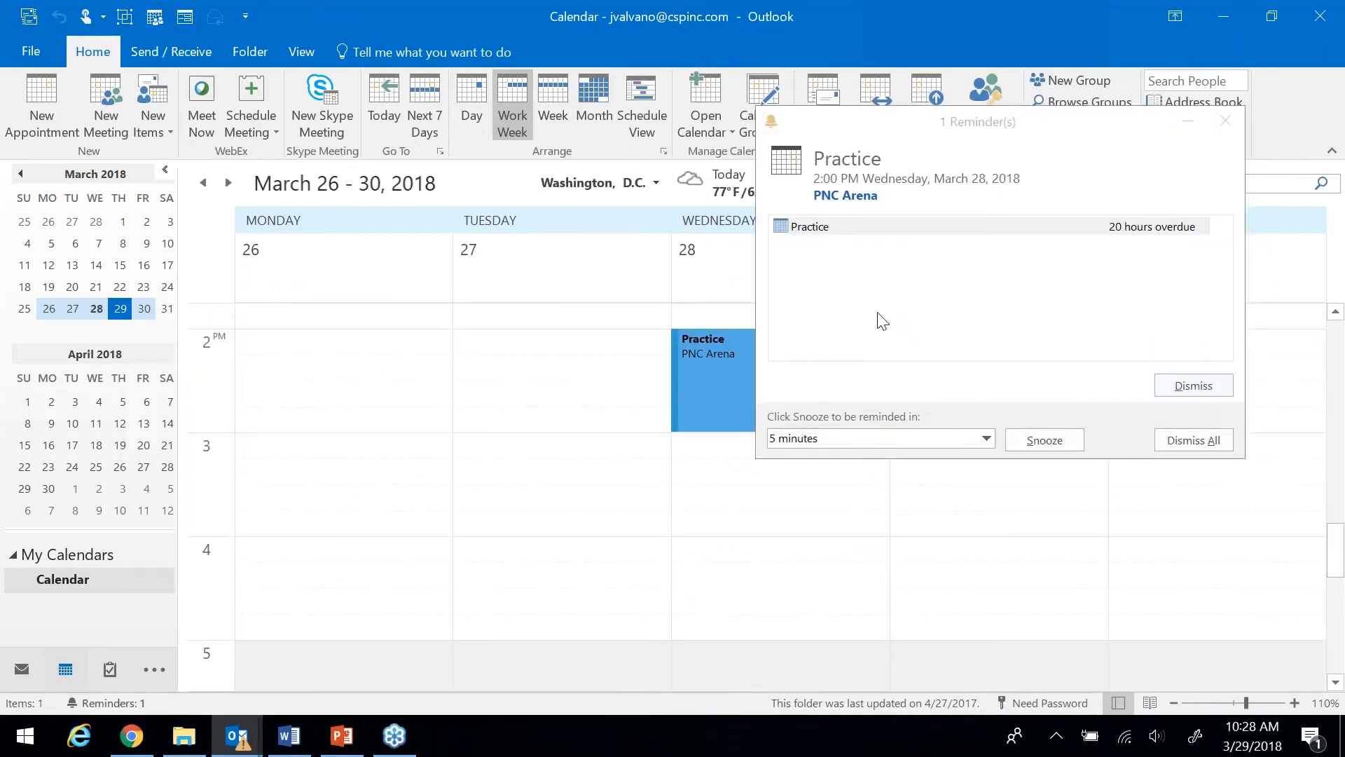
pyautogui.click(1197, 389)
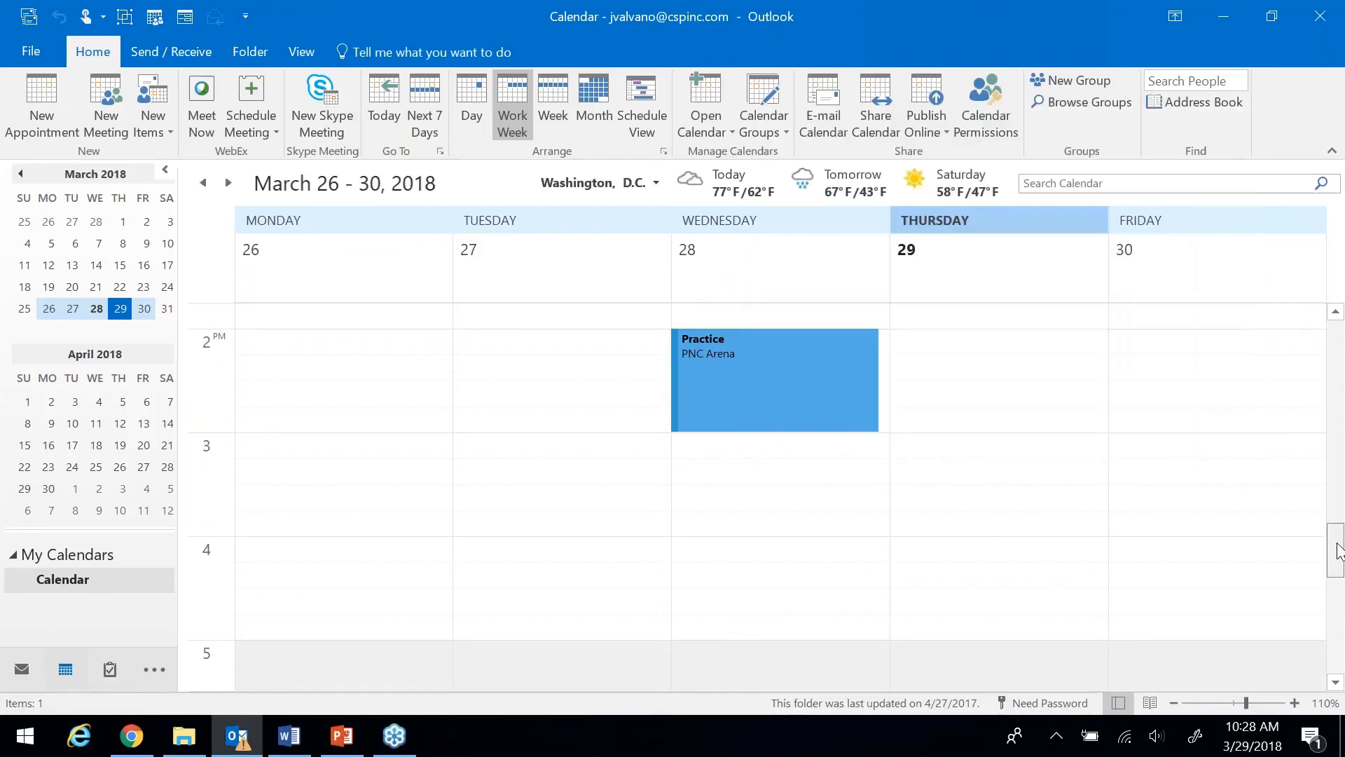
# Step: Start a new appointment in Wednesday's 1:00 PM slot
pyautogui.scroll(2, 1334, 547)
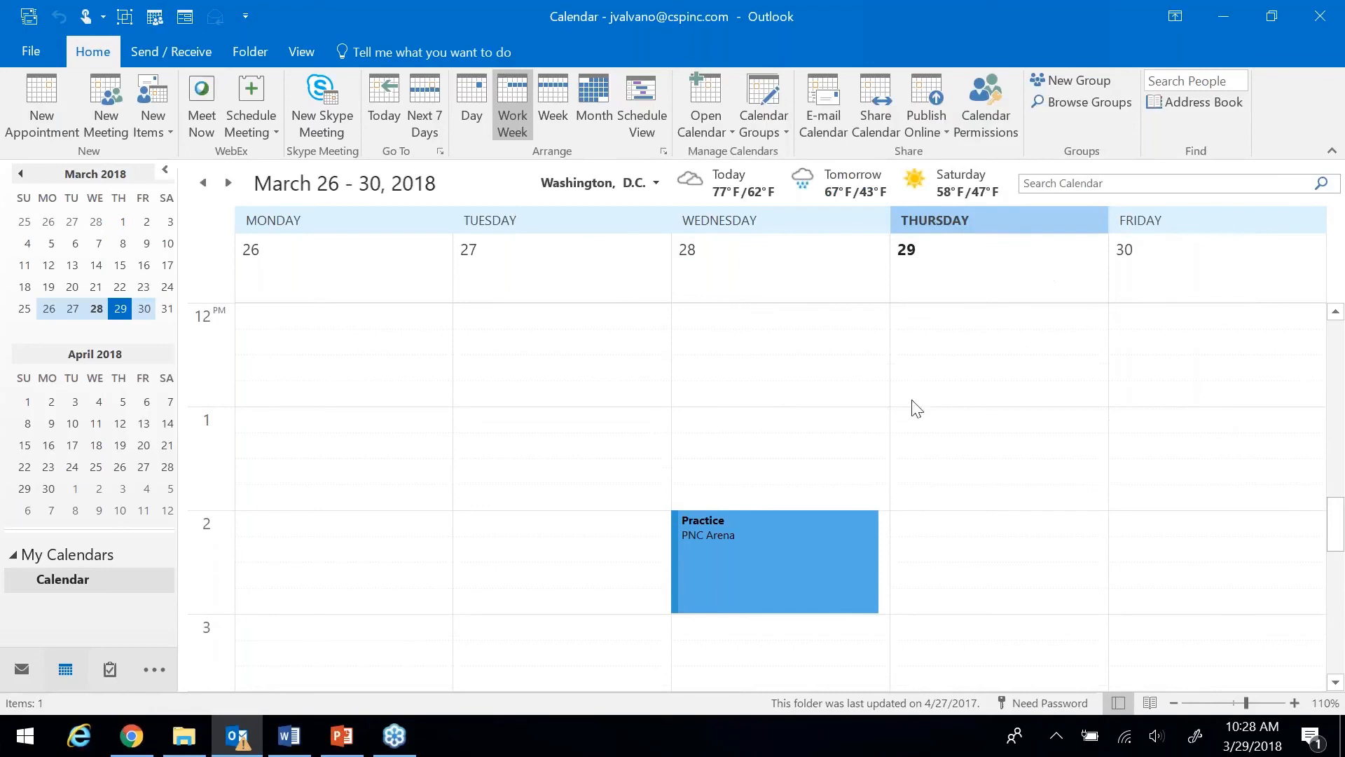
pyautogui.rightClick(782, 426)
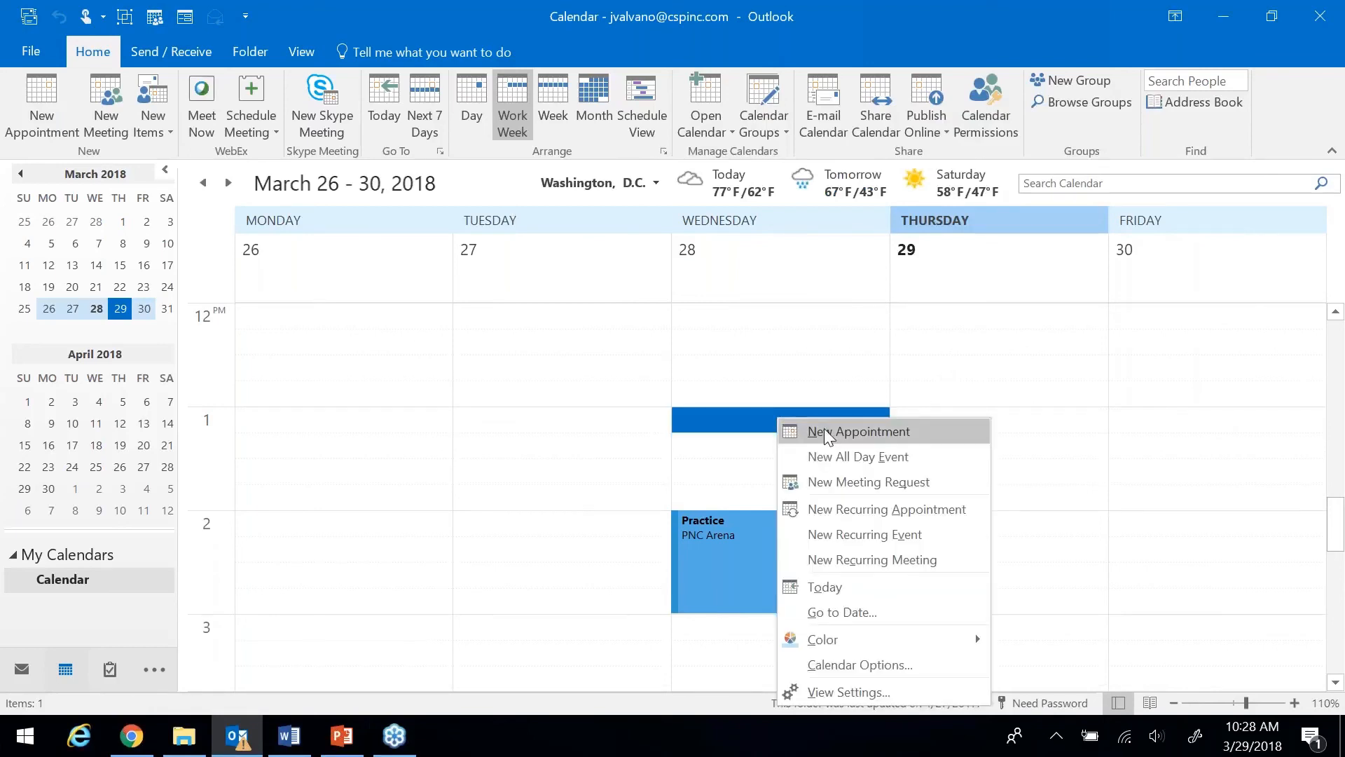
pyautogui.click(824, 431)
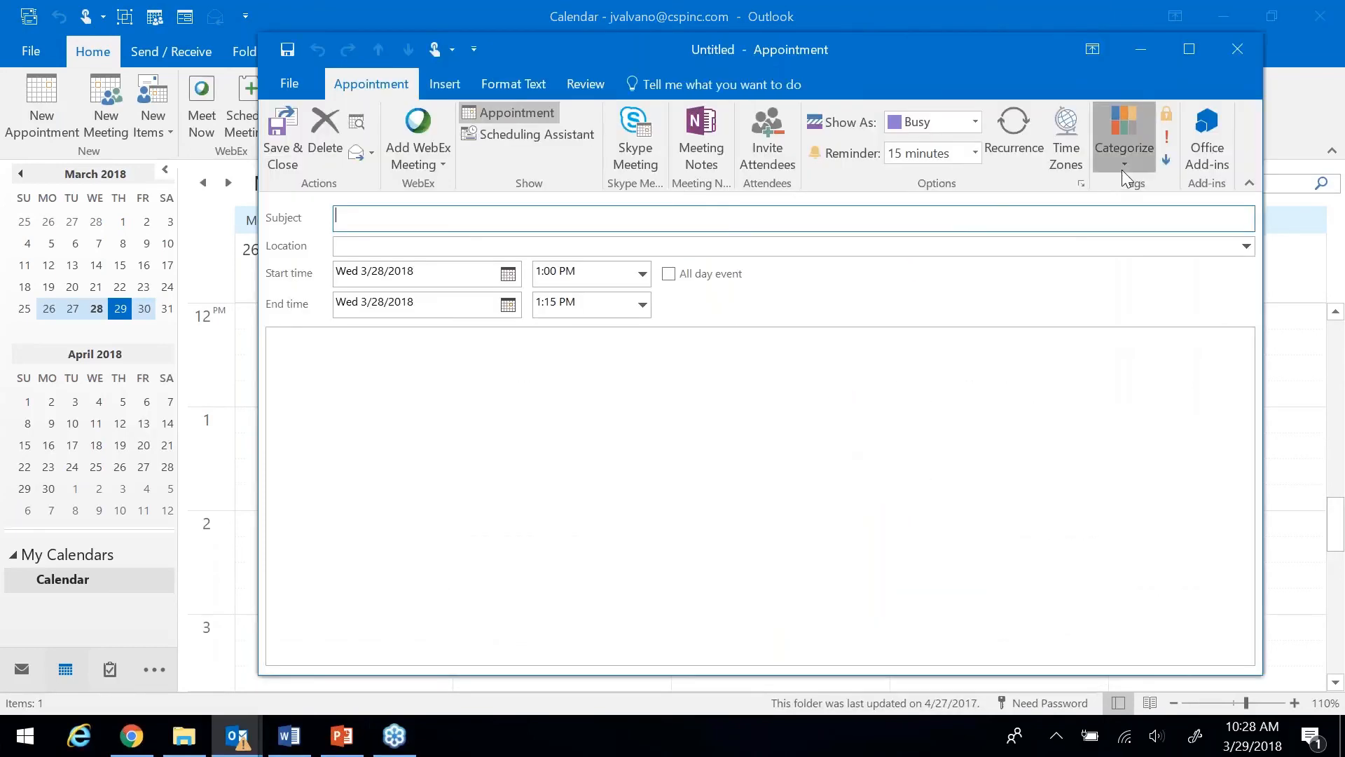
# Step: Open the full list of color categories from the new appointment and rename the green category "Recruiting"
pyautogui.click(1121, 168)
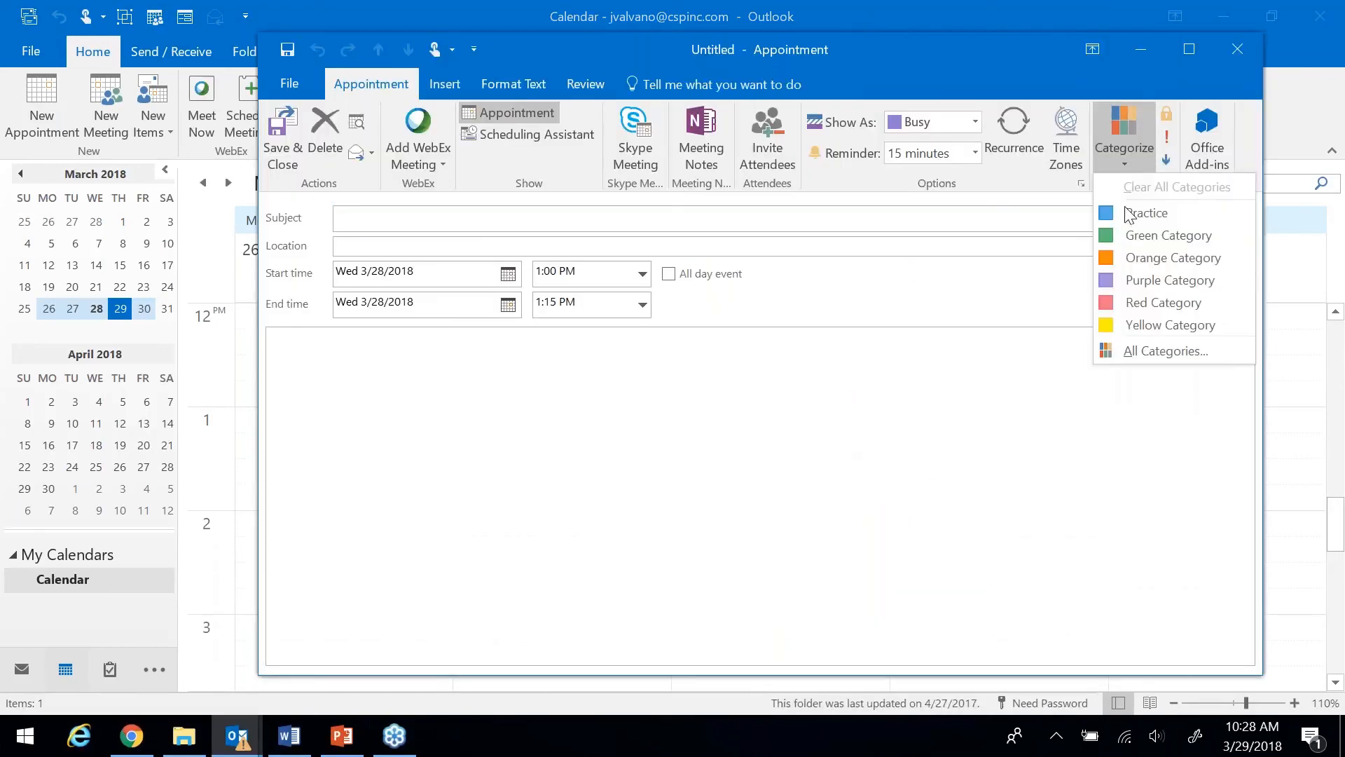
pyautogui.click(1135, 350)
pyautogui.click(605, 265)
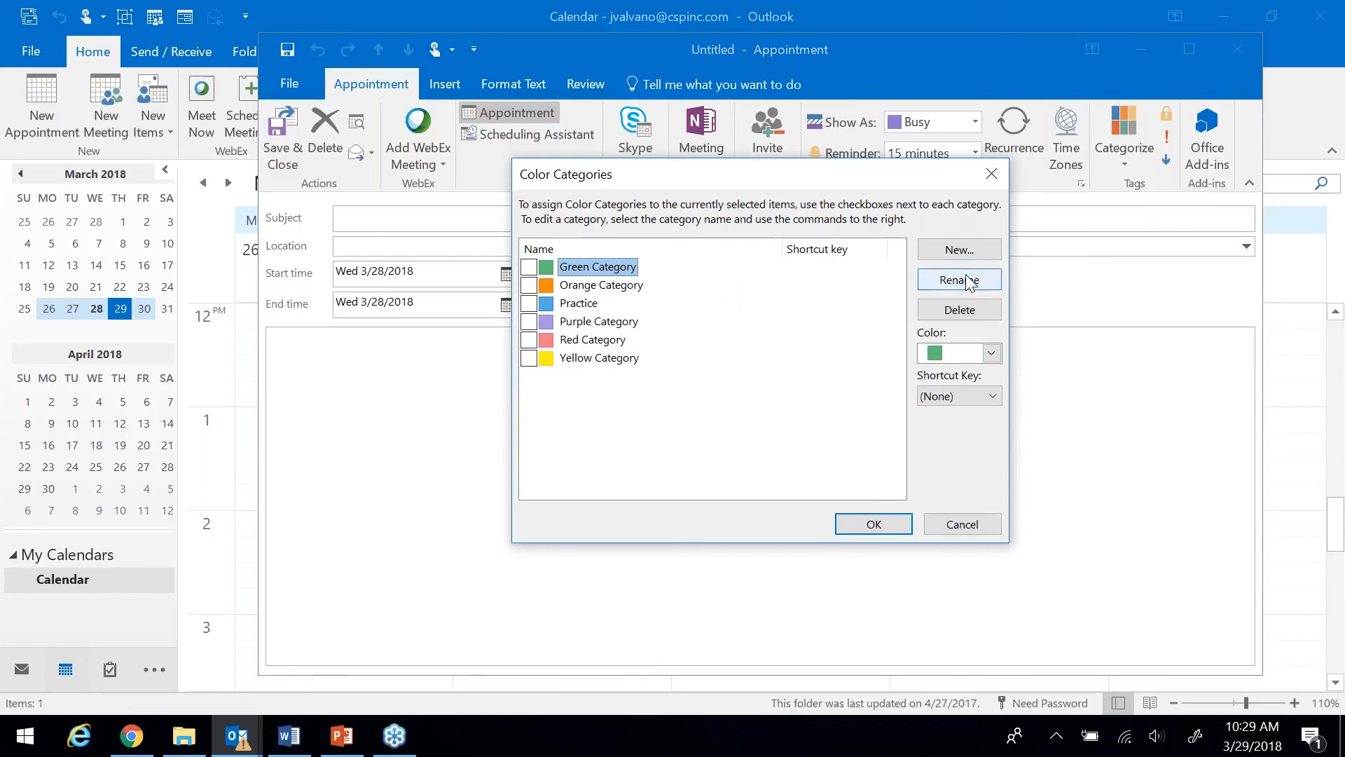
pyautogui.write('Rec')
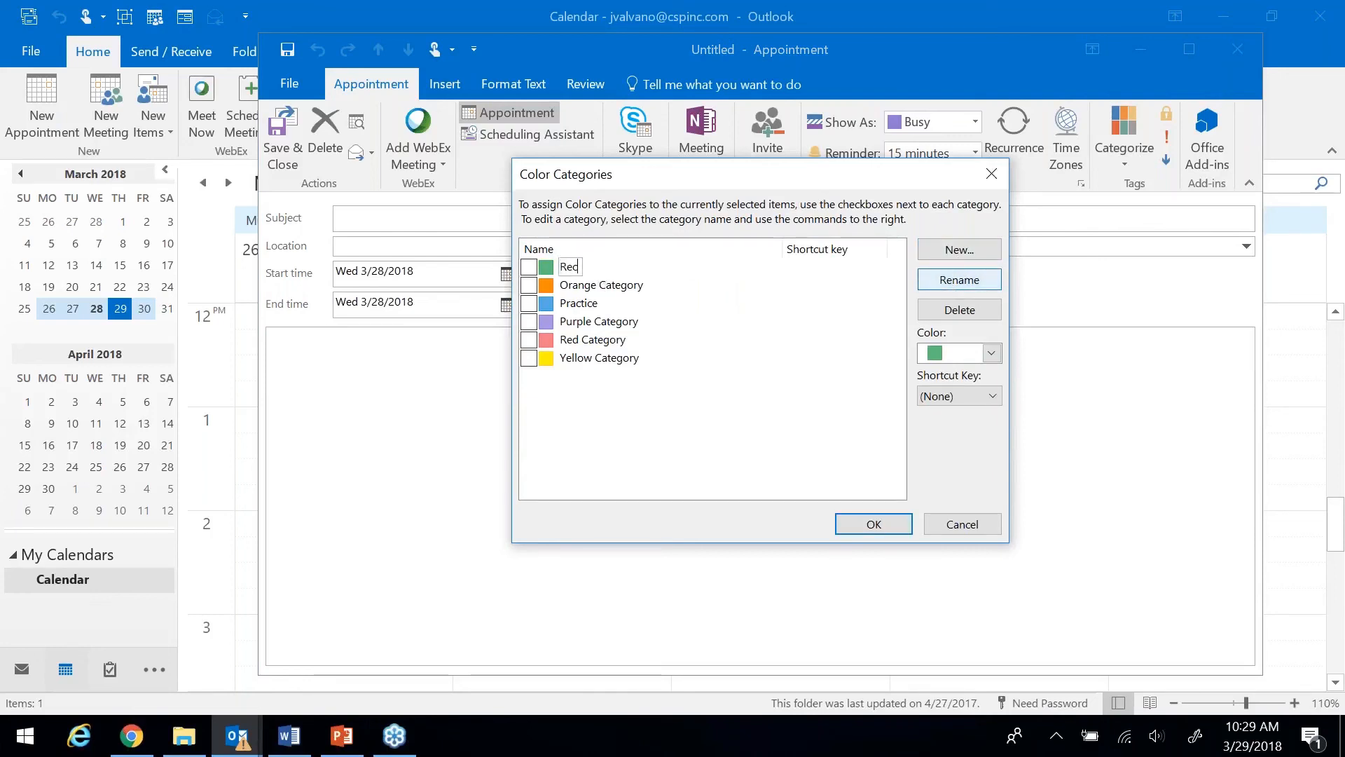
pyautogui.write('ruiting')
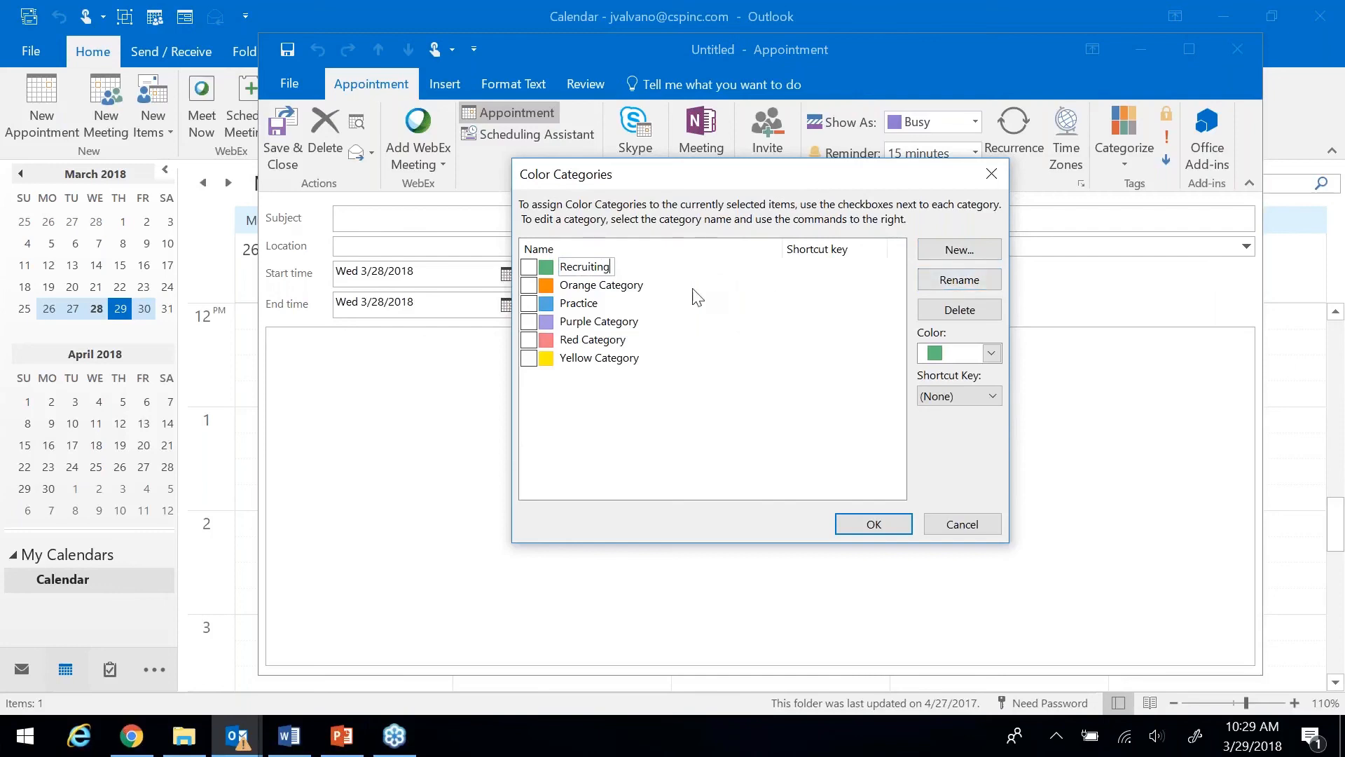
pyautogui.press('Return')
# Step: Rename the orange category "Media" and accept the color category changes
pyautogui.click(626, 293)
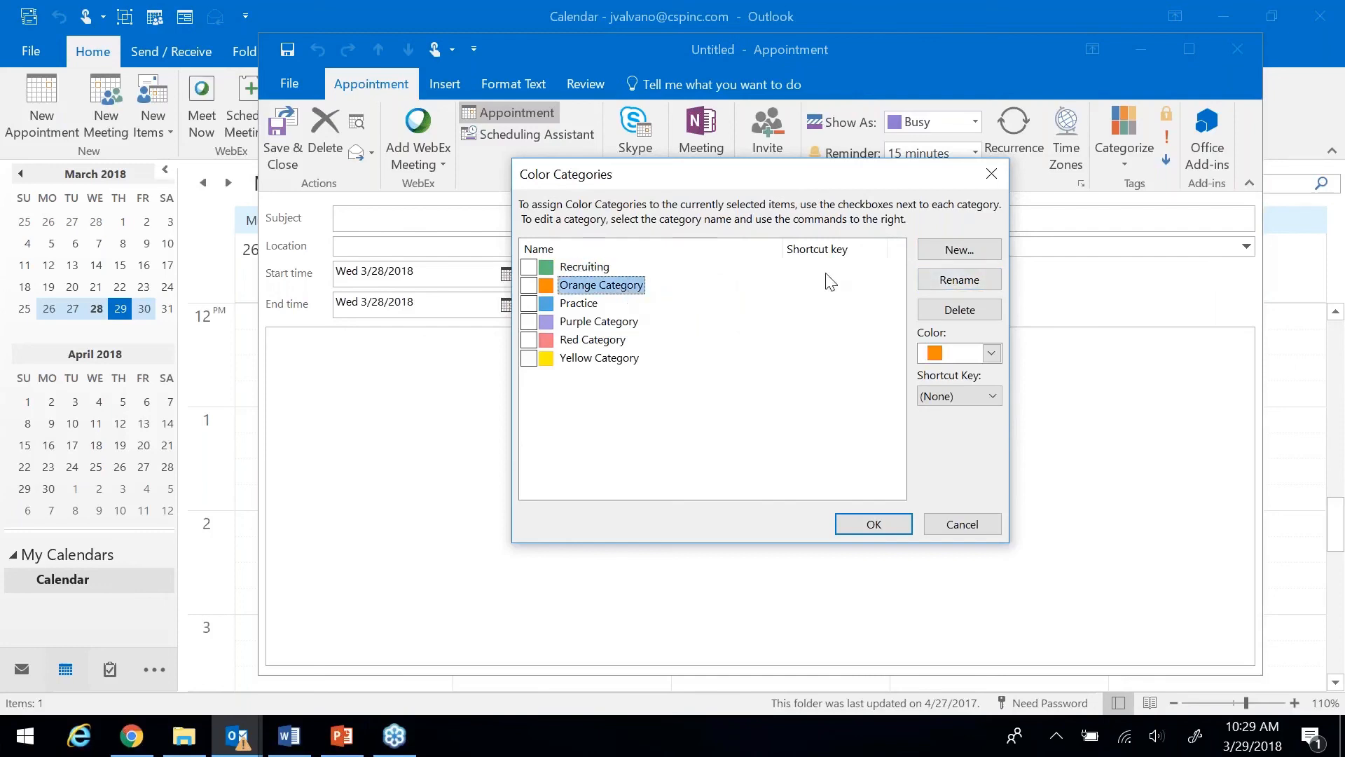
pyautogui.click(994, 279)
pyautogui.write('Media')
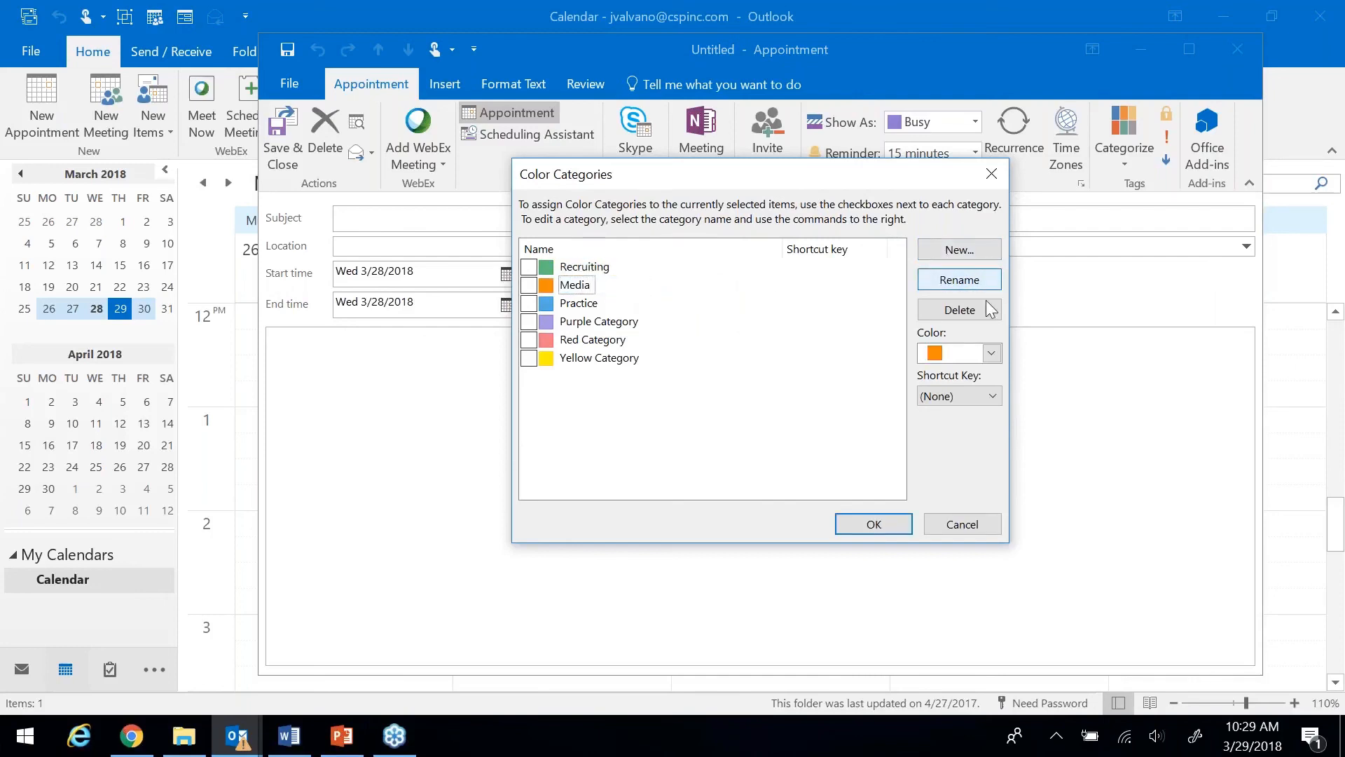
pyautogui.click(890, 523)
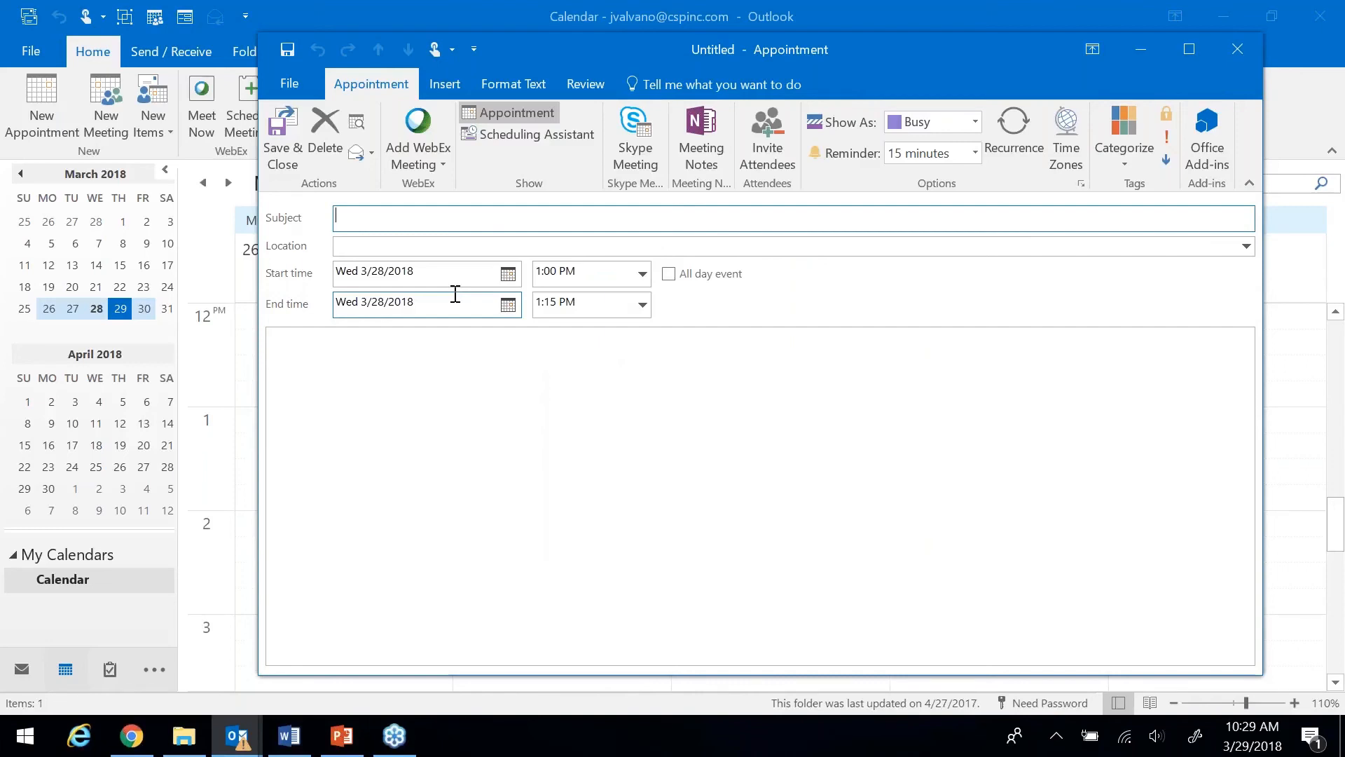
# Step: Enter "McDonald's AA Game" as the appointment's subject
pyautogui.write('M')
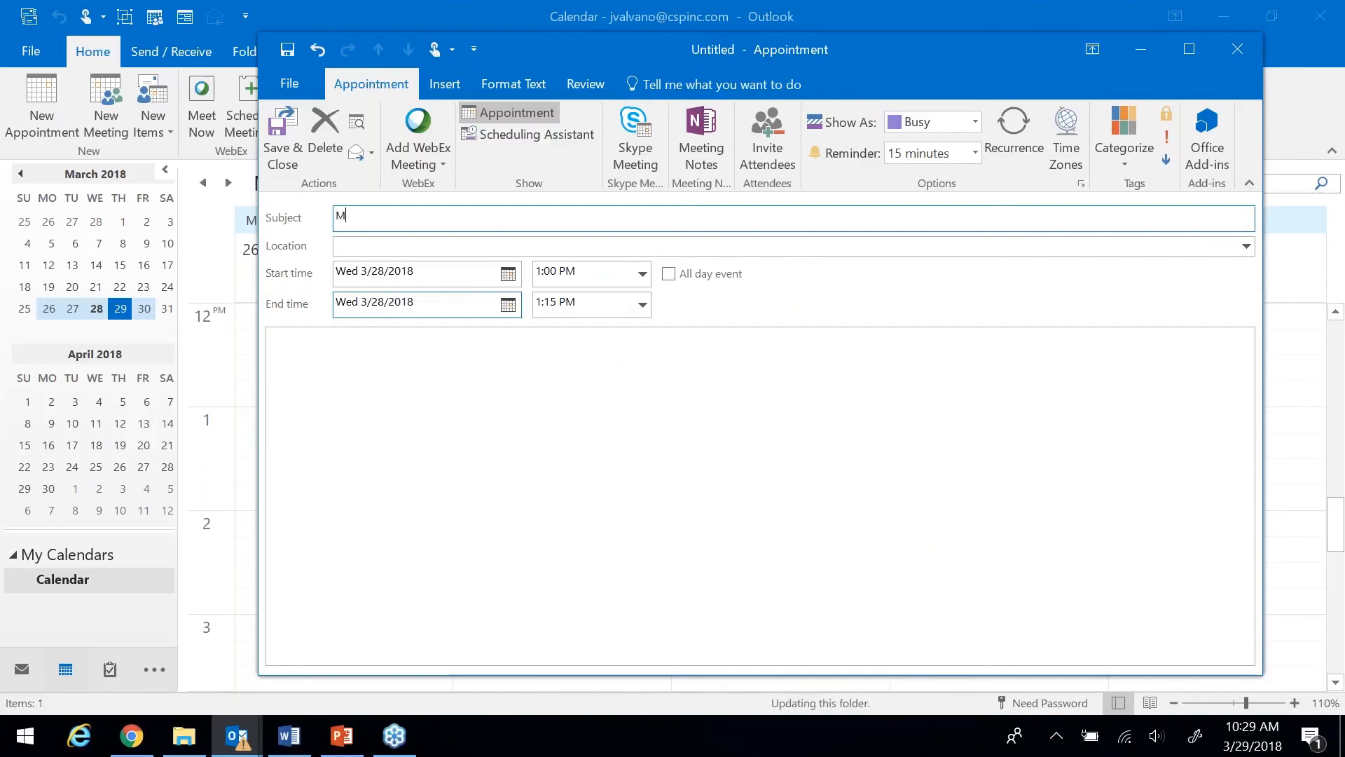
pyautogui.write('cDona')
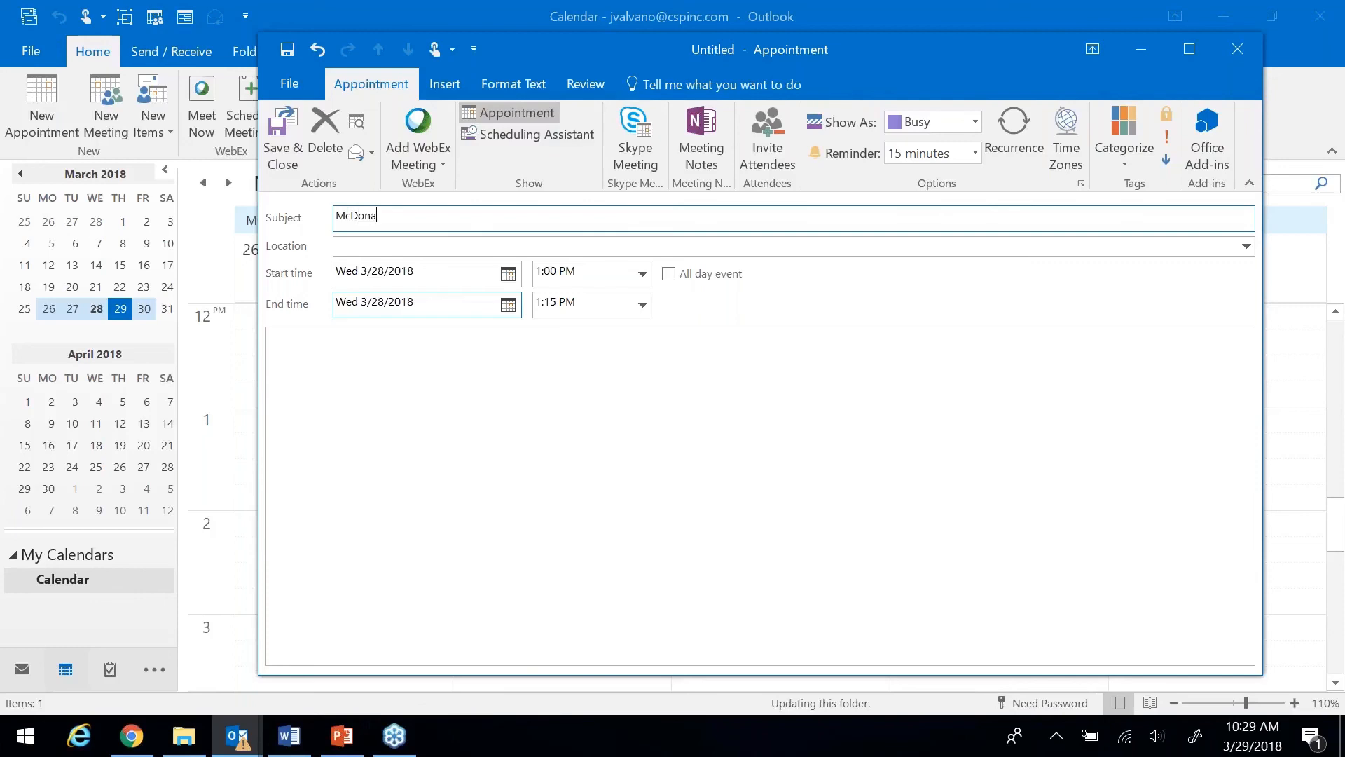
pyautogui.write("ld's AA Game")
# Step: Set the appointment's date to Friday 3/30/2018 and its end time to 10:30 PM
pyautogui.click(508, 273)
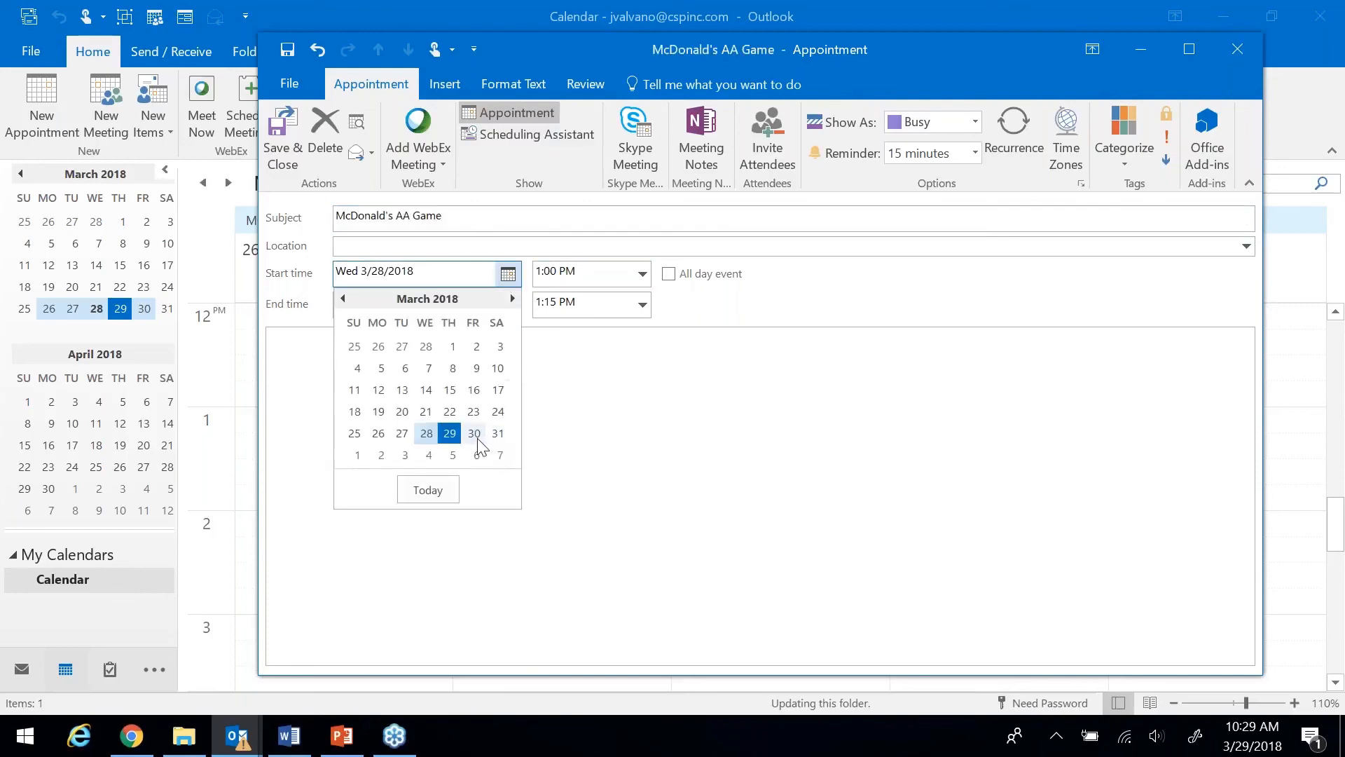
pyautogui.click(473, 433)
pyautogui.click(642, 304)
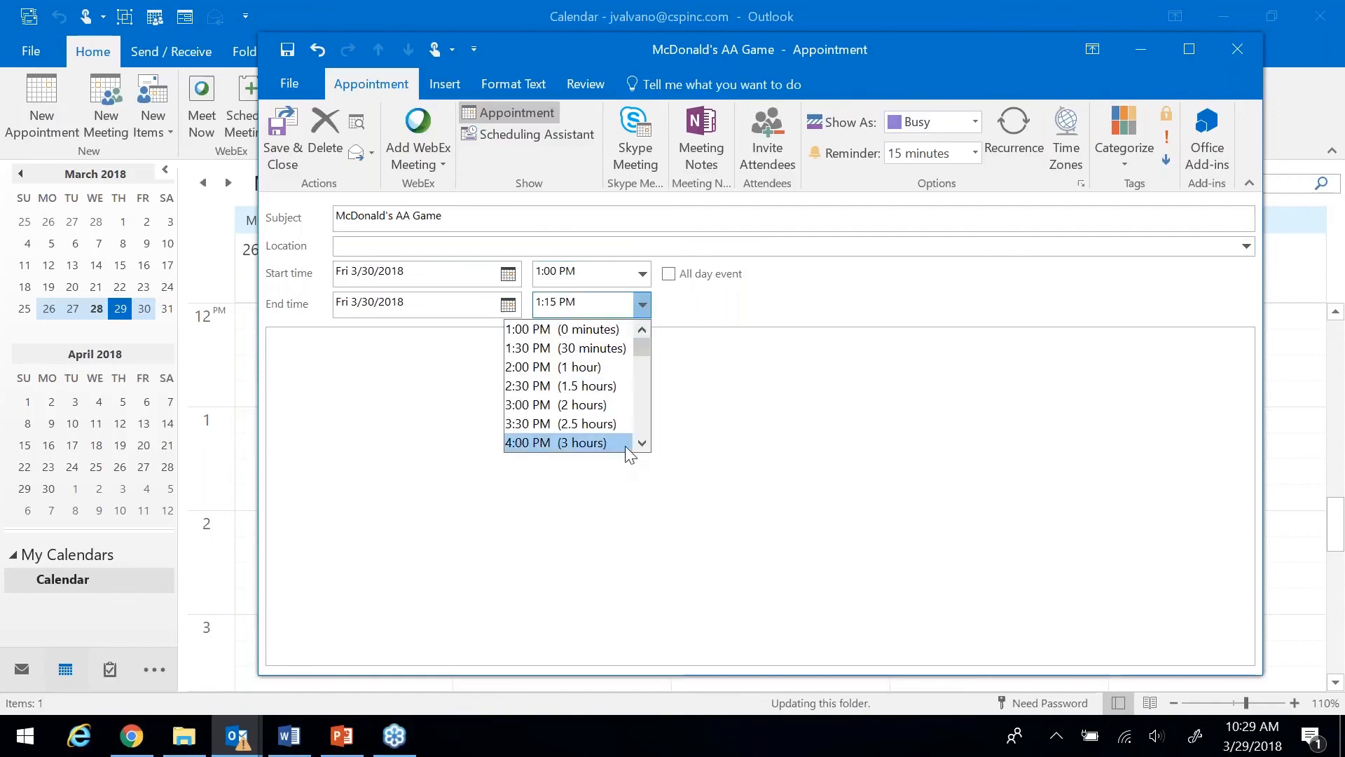
pyautogui.click(643, 443)
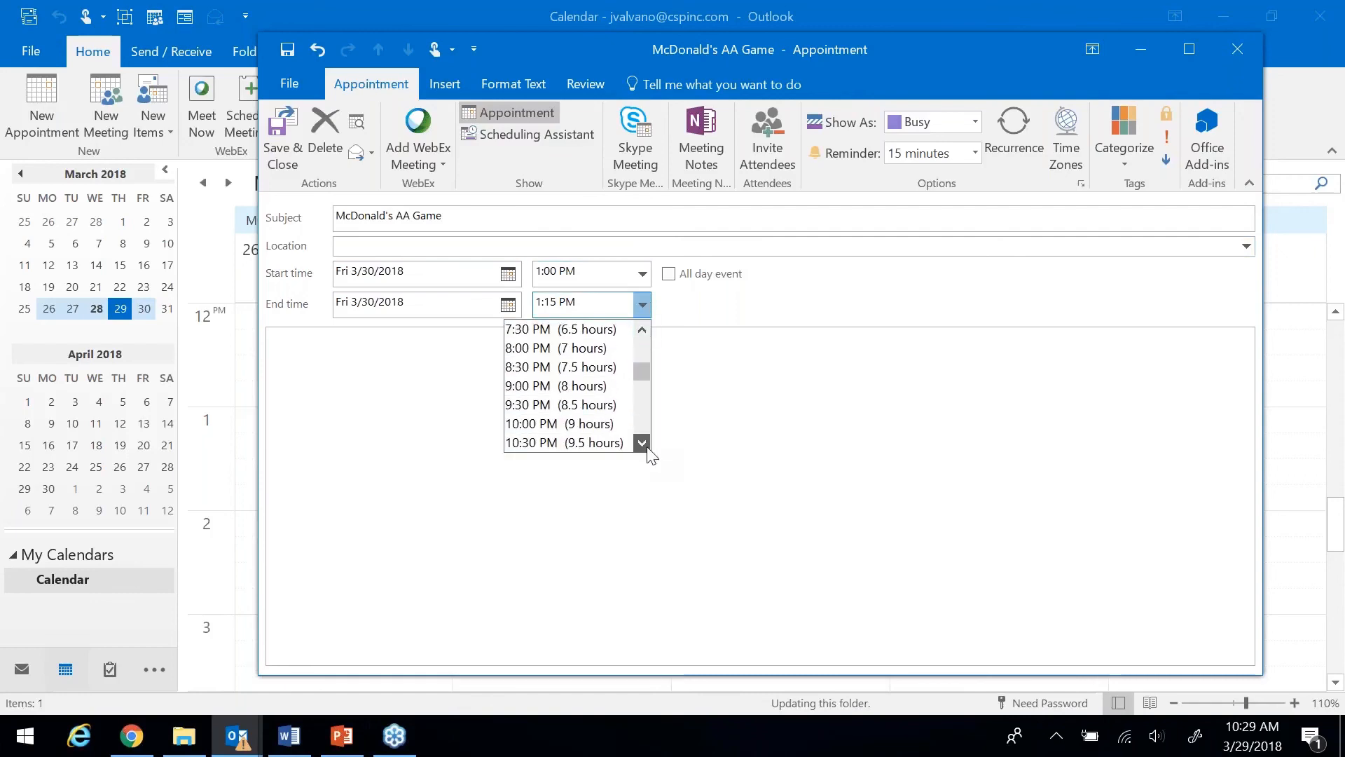
pyautogui.click(564, 443)
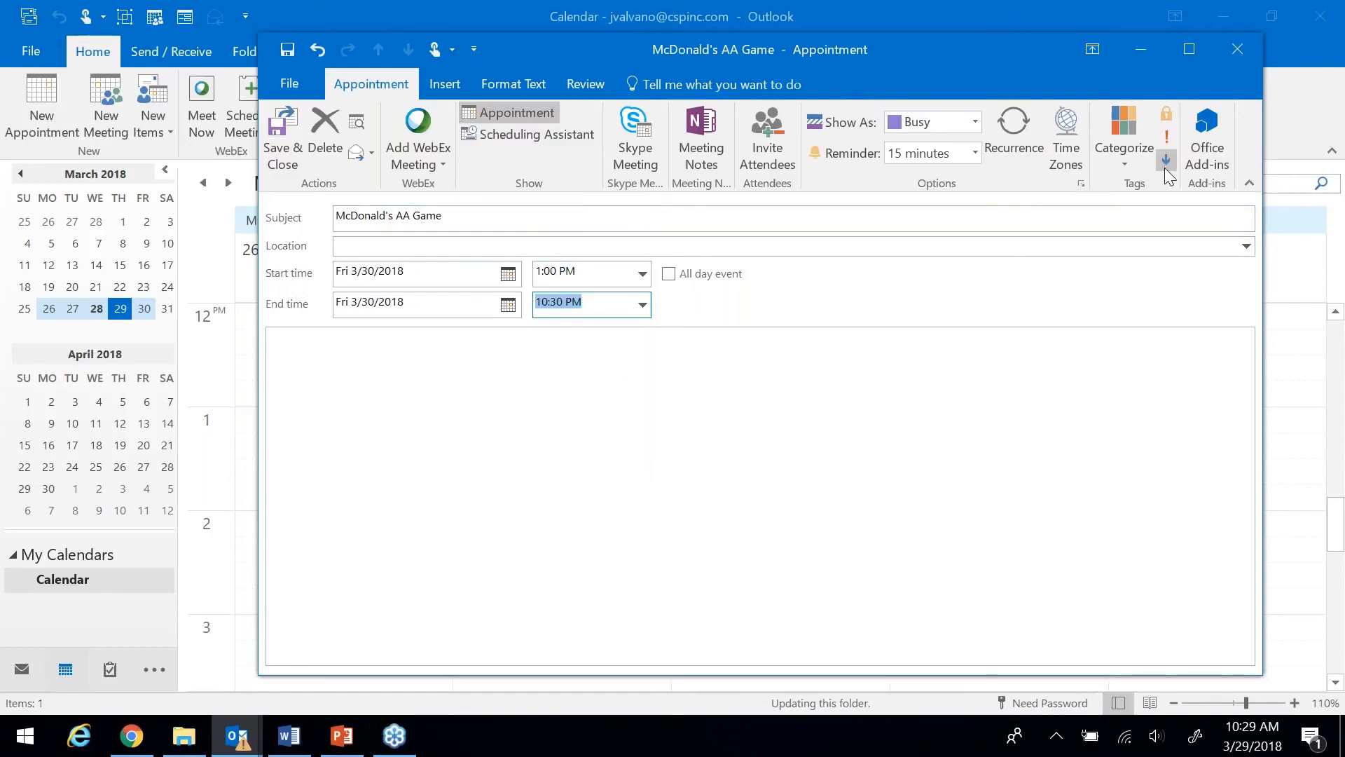
# Step: Assign the green Recruiting category to the McDonald's AA Game appointment, then save and close it
pyautogui.click(1134, 155)
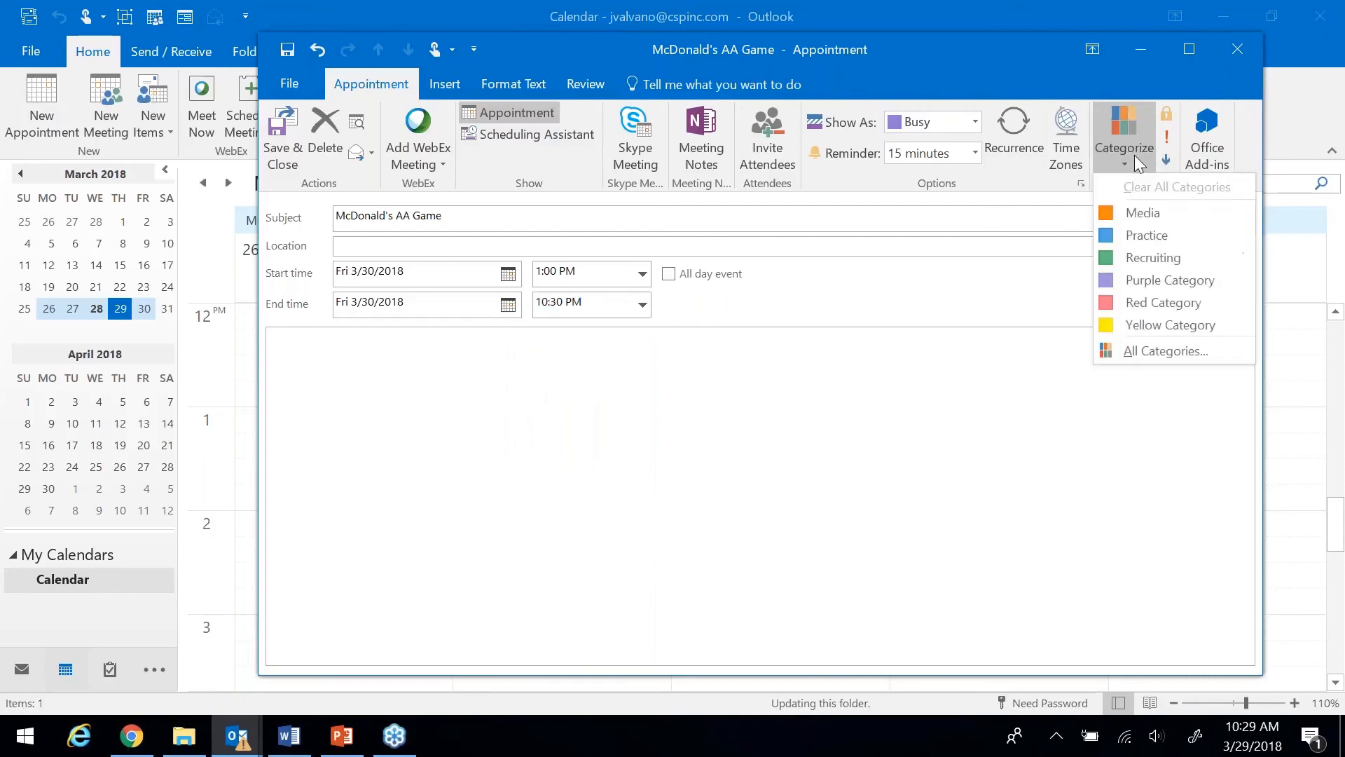
pyautogui.click(1139, 258)
pyautogui.click(282, 140)
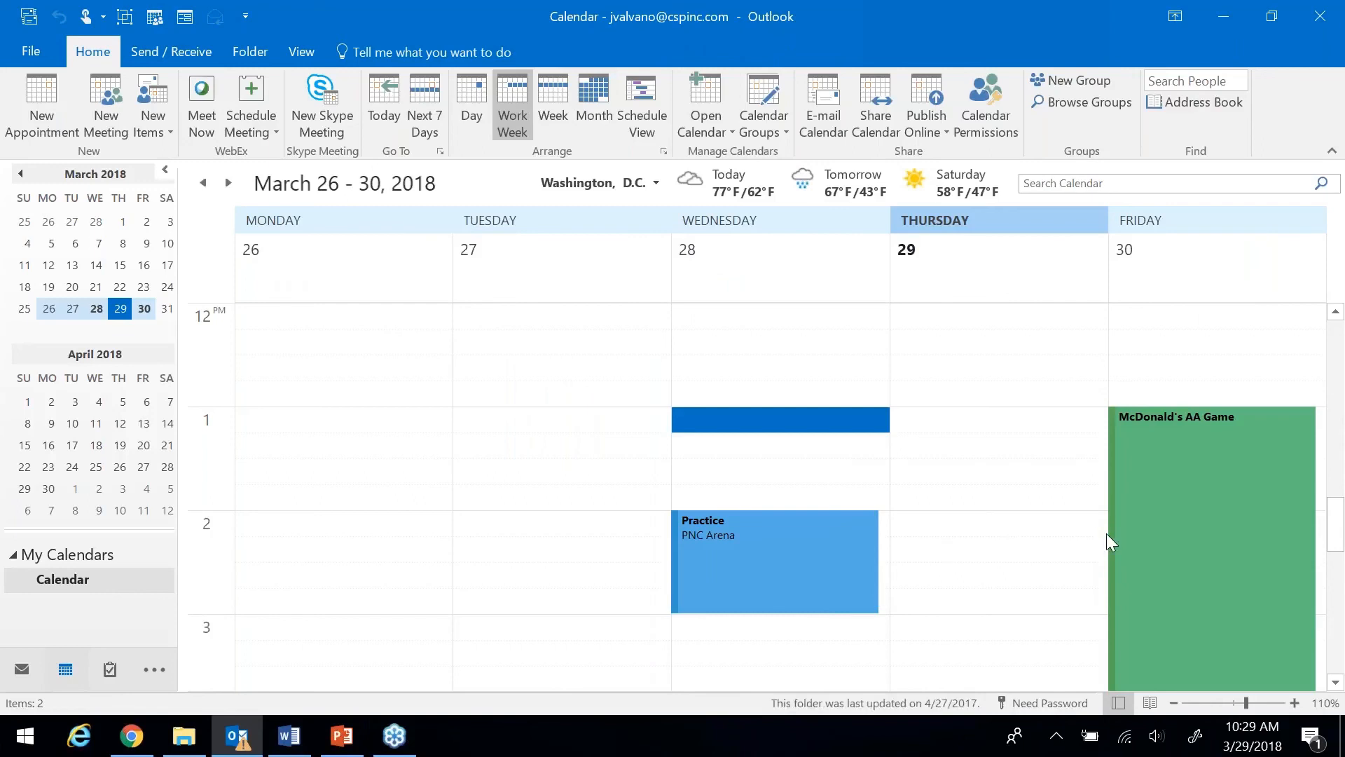
# Step: Create a meeting request in Thursday's 2:00 PM slot with the subject "Coaches Meeting"
pyautogui.click(1009, 508)
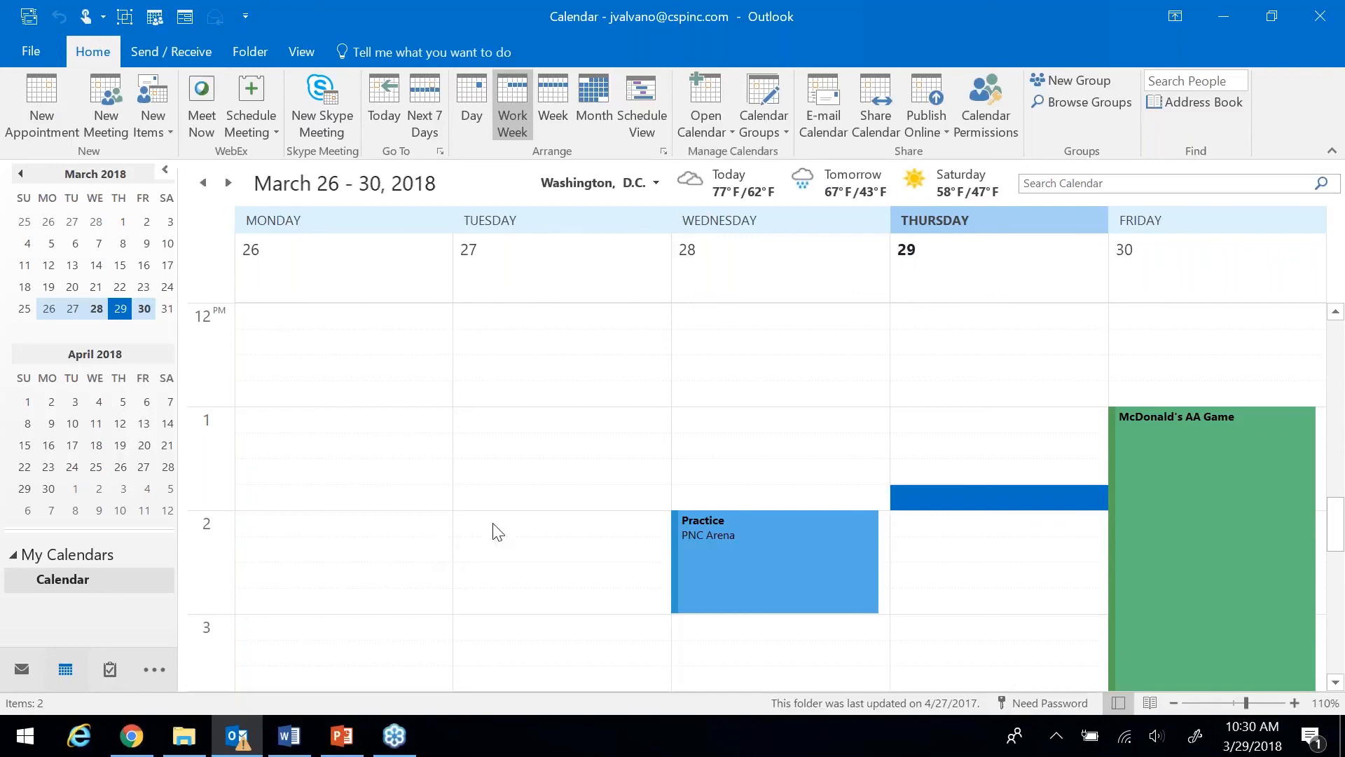
pyautogui.click(997, 532)
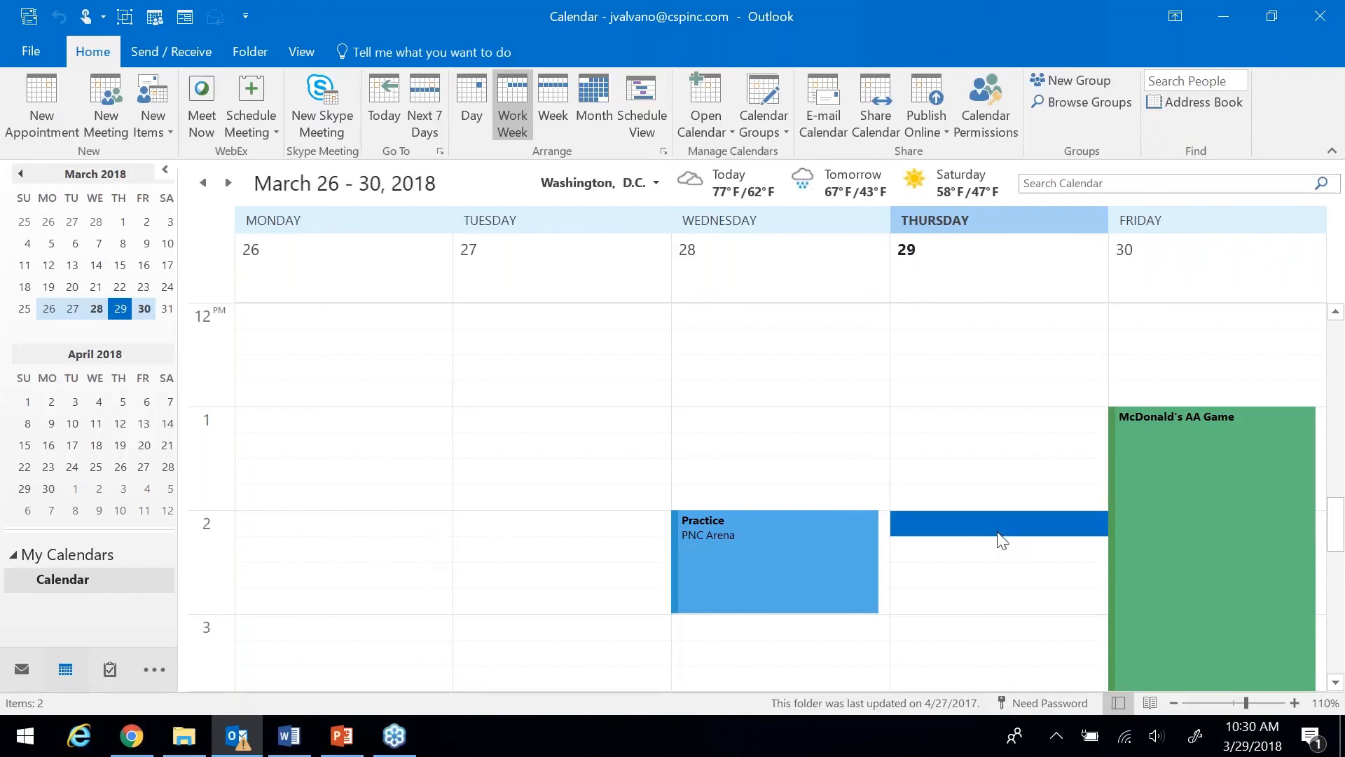
pyautogui.rightClick(927, 522)
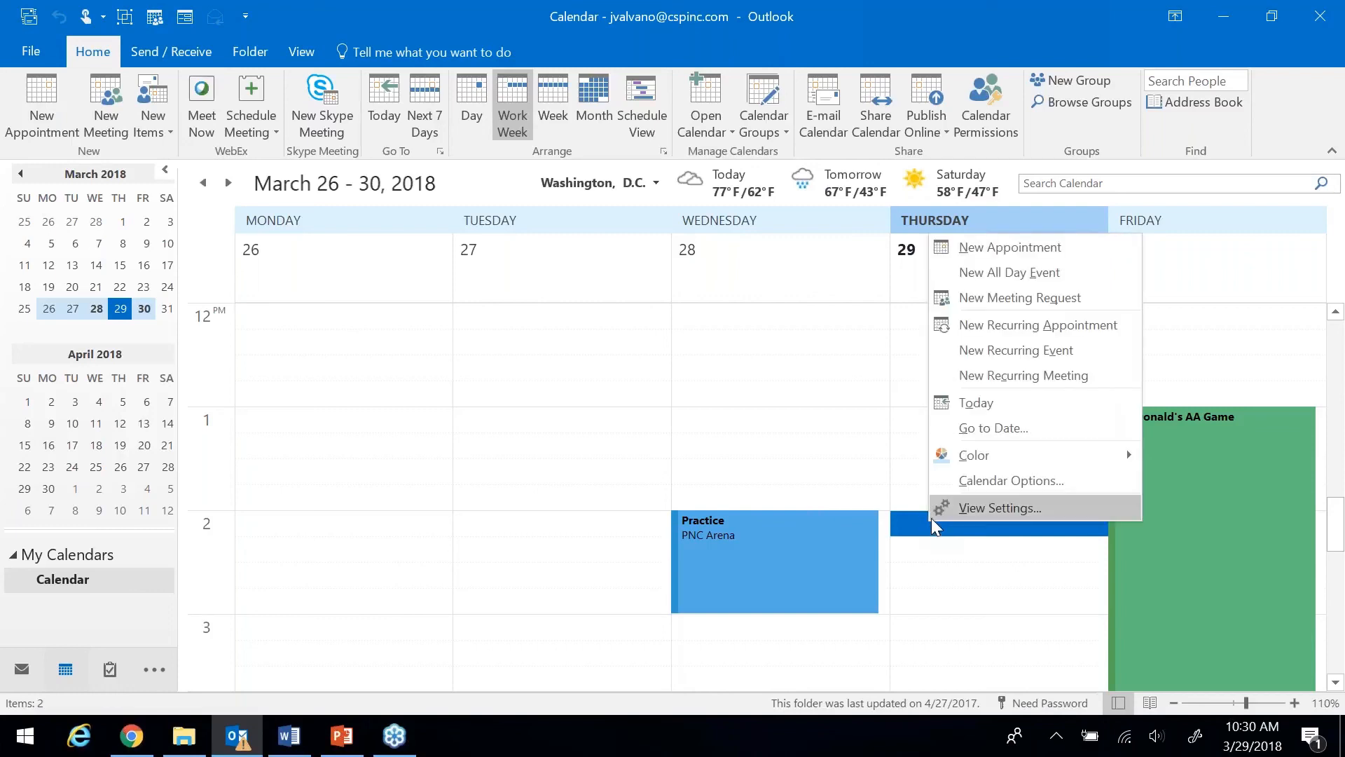
pyautogui.click(1077, 308)
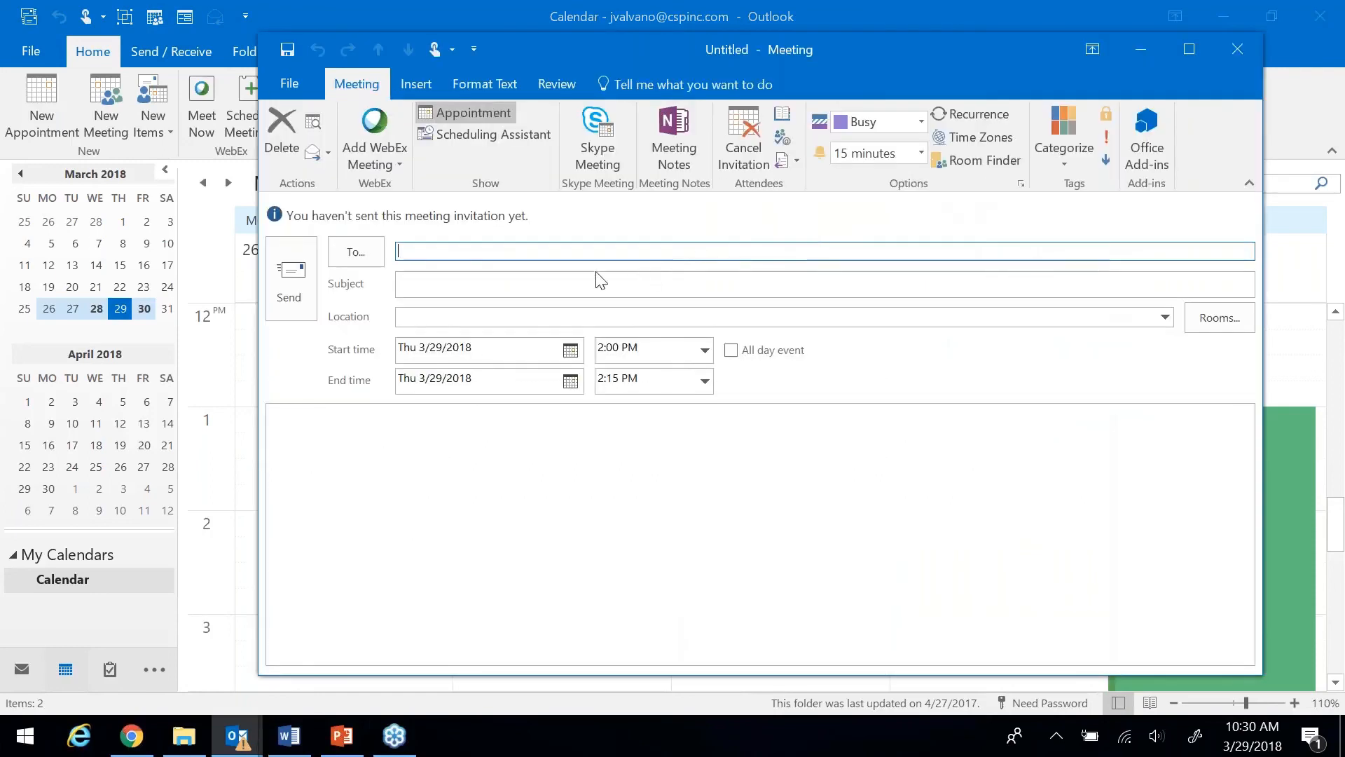
pyautogui.click(446, 290)
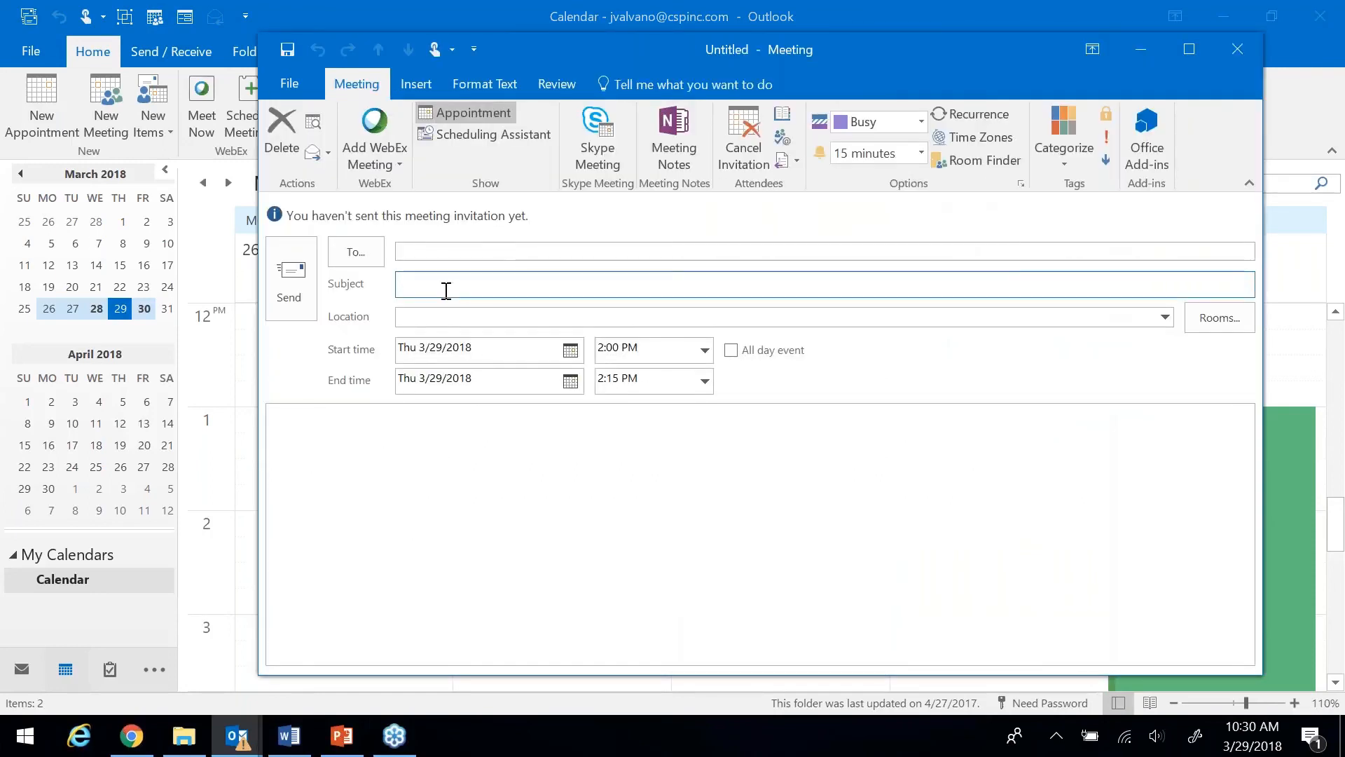
pyautogui.write('Coaches Meeting')
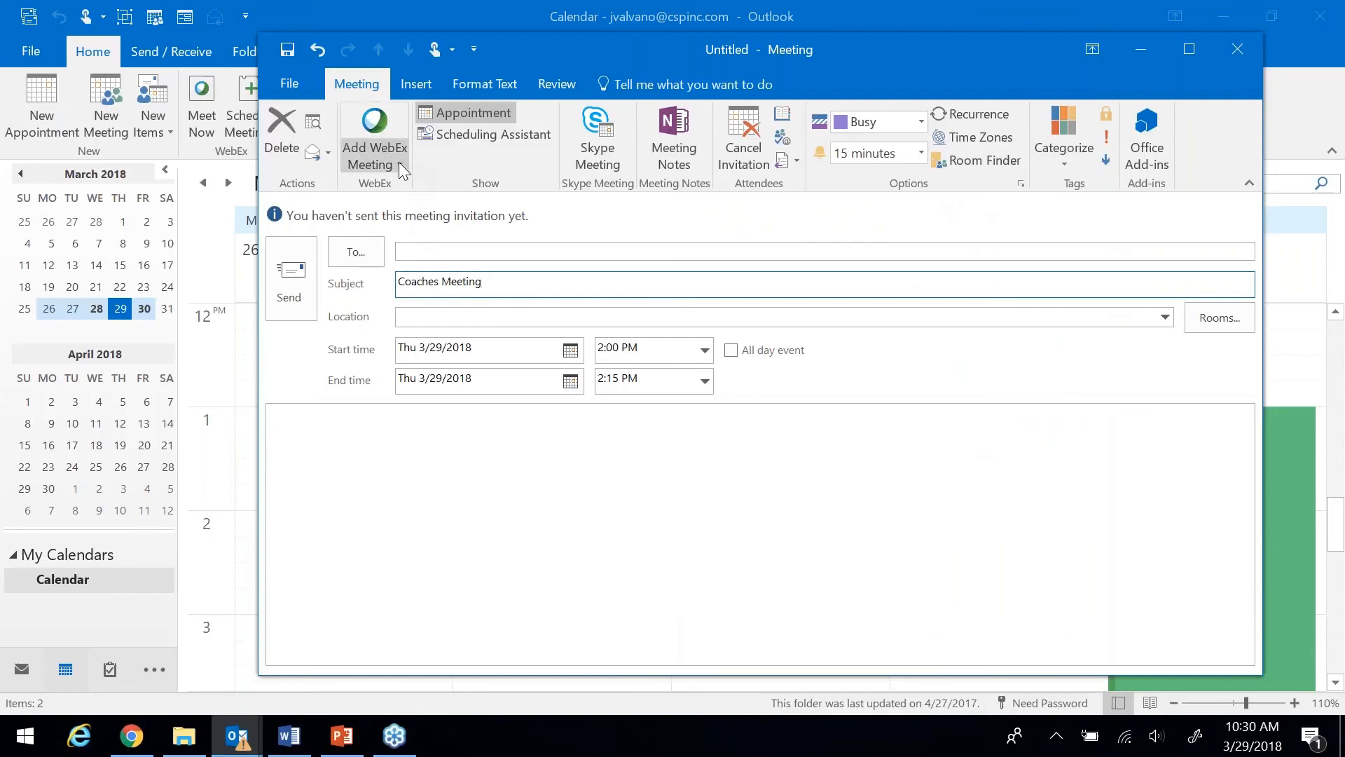
# Step: Add a WebEx meeting to the Coaches Meeting request and set its audio connection type to WebEx Audio
pyautogui.click(373, 123)
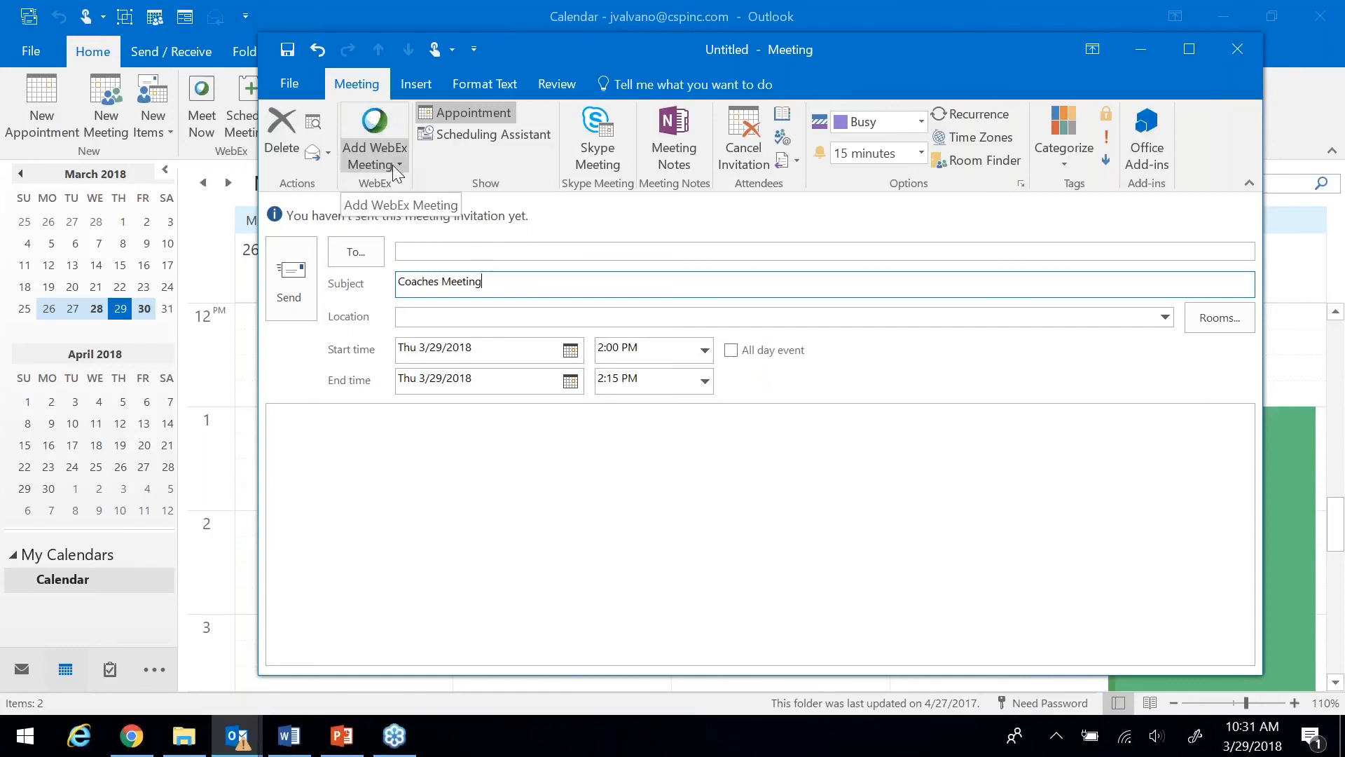
pyautogui.click(393, 166)
pyautogui.click(393, 176)
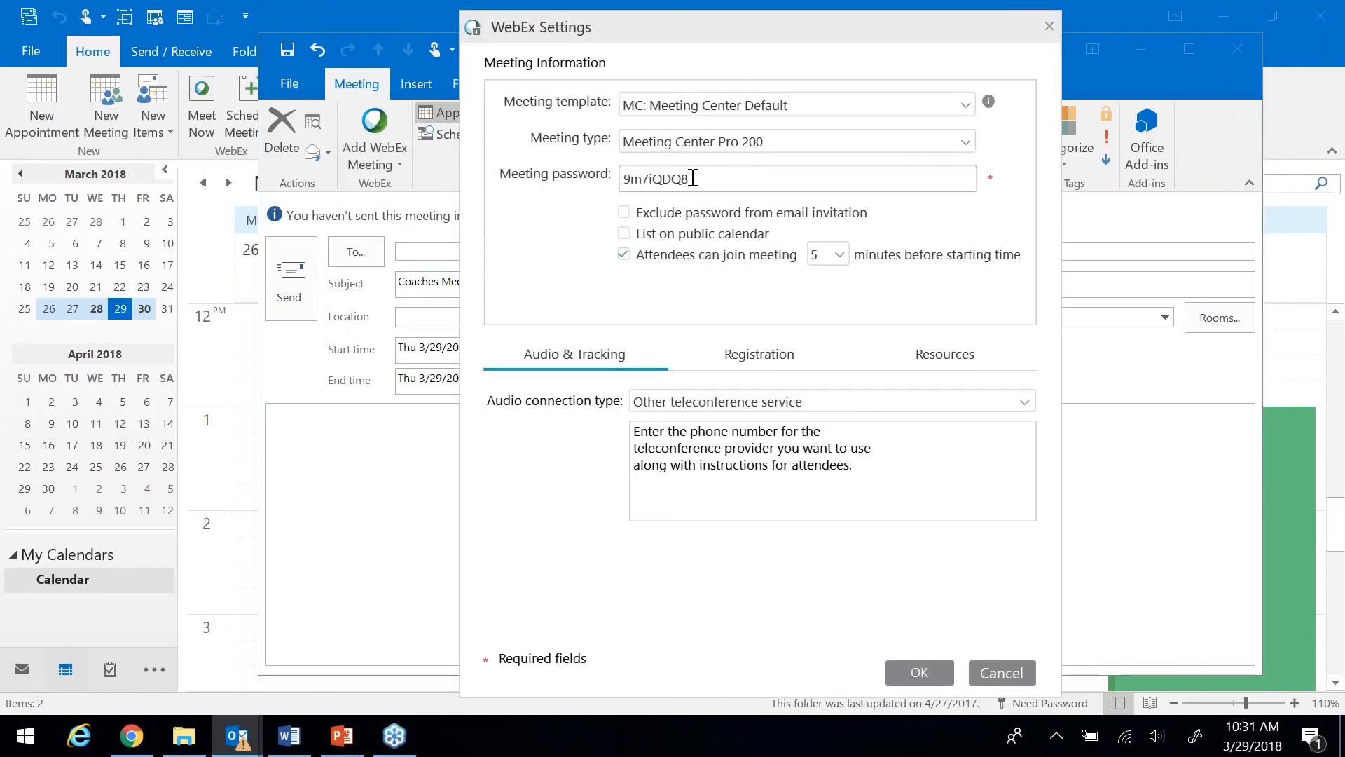
pyautogui.click(798, 405)
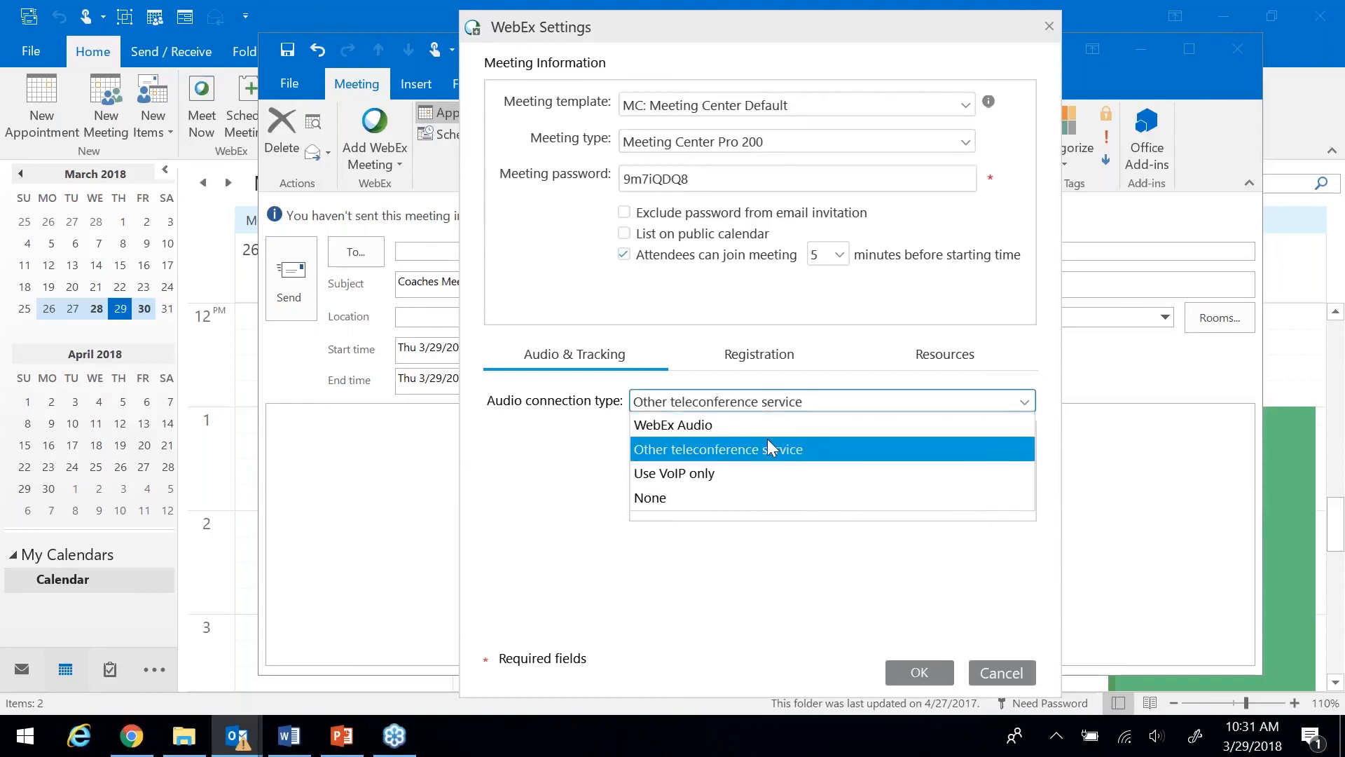
pyautogui.click(688, 445)
pyautogui.click(763, 399)
pyautogui.click(741, 417)
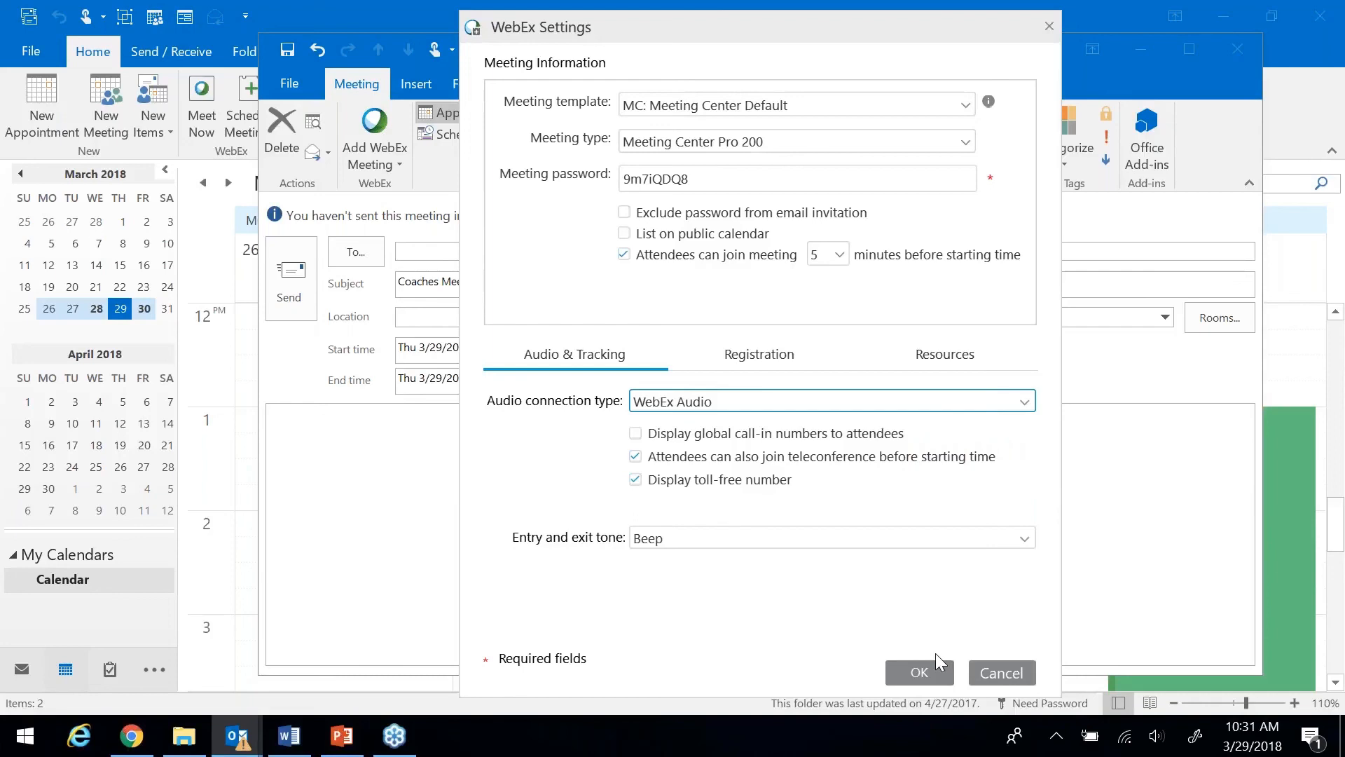
# Step: Cancel the WebEx settings and close the Coaches Meeting request without saving it
pyautogui.click(990, 674)
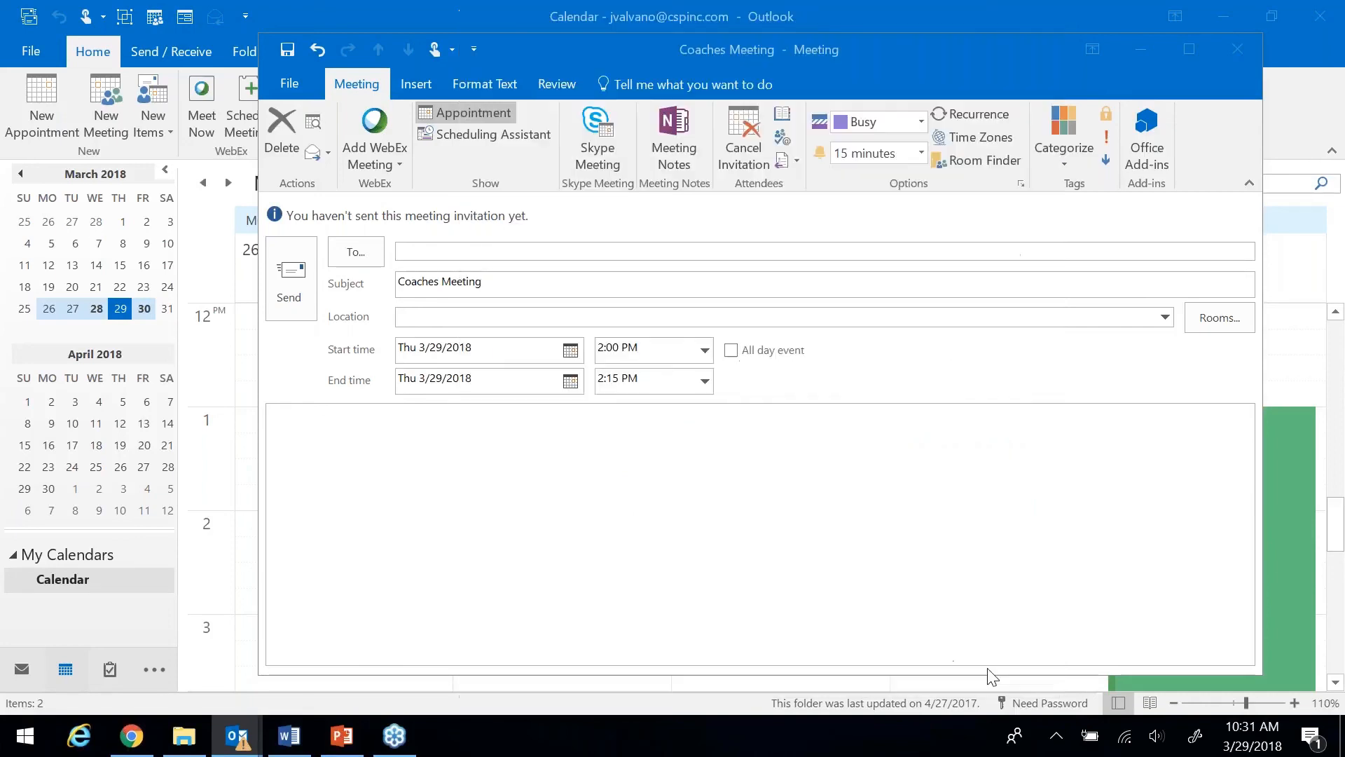
pyautogui.click(1227, 42)
pyautogui.click(757, 426)
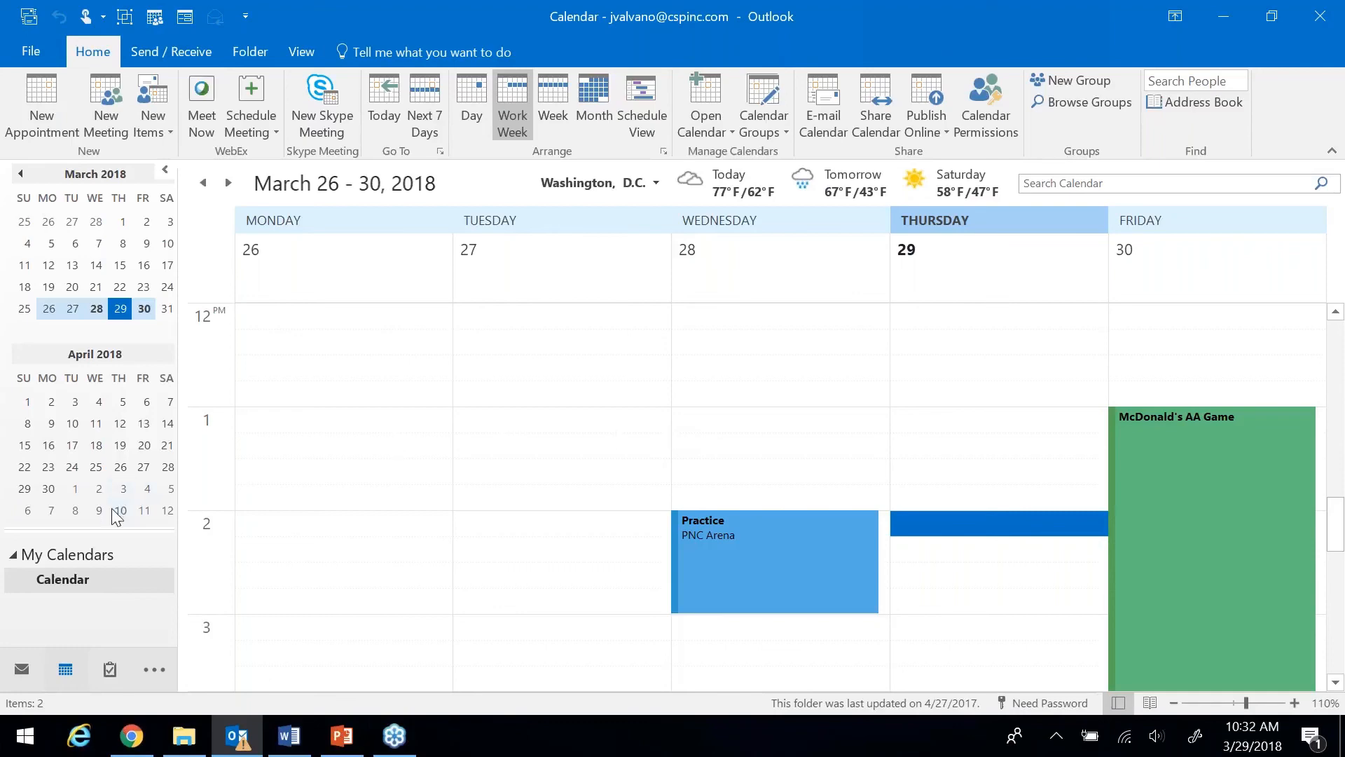
# Step: Return to the mail inbox and open the AutoArchive settings in Outlook's advanced options
pyautogui.click(21, 668)
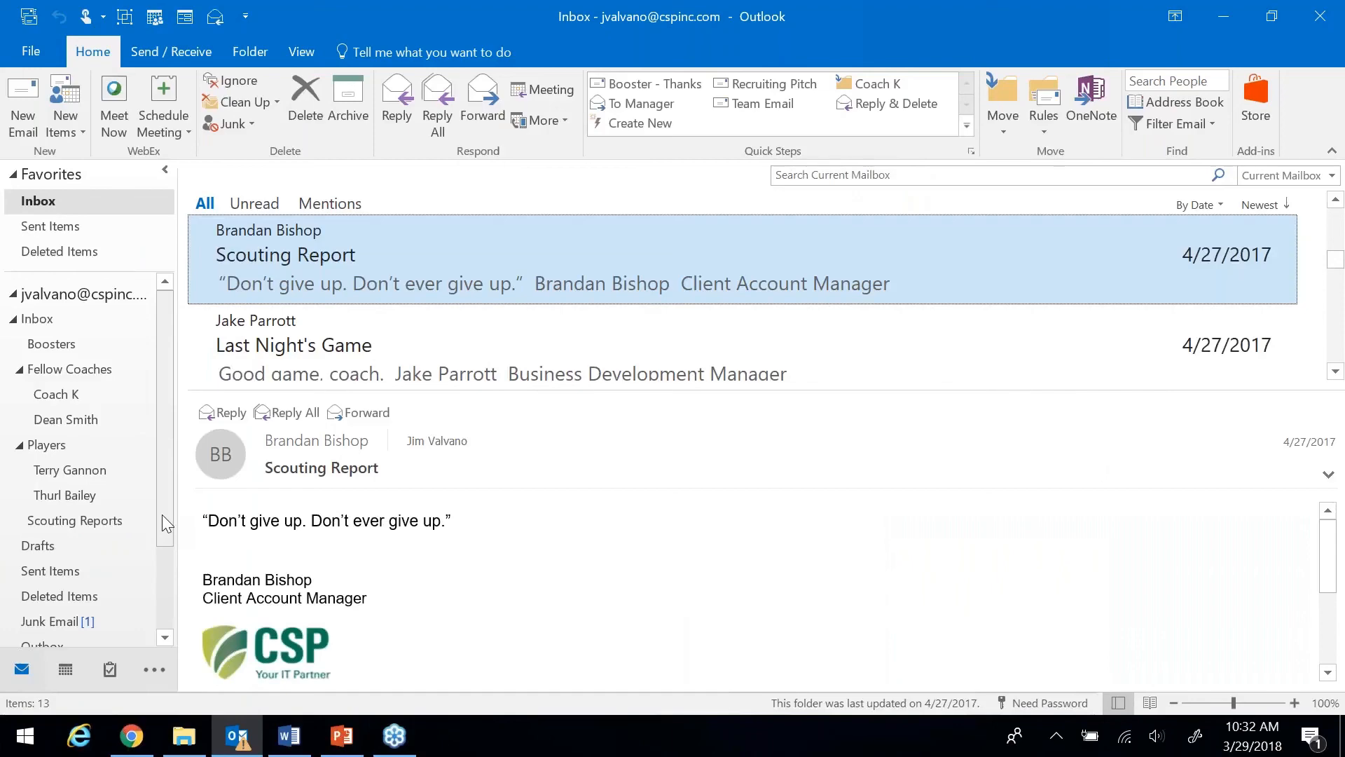
pyautogui.click(37, 56)
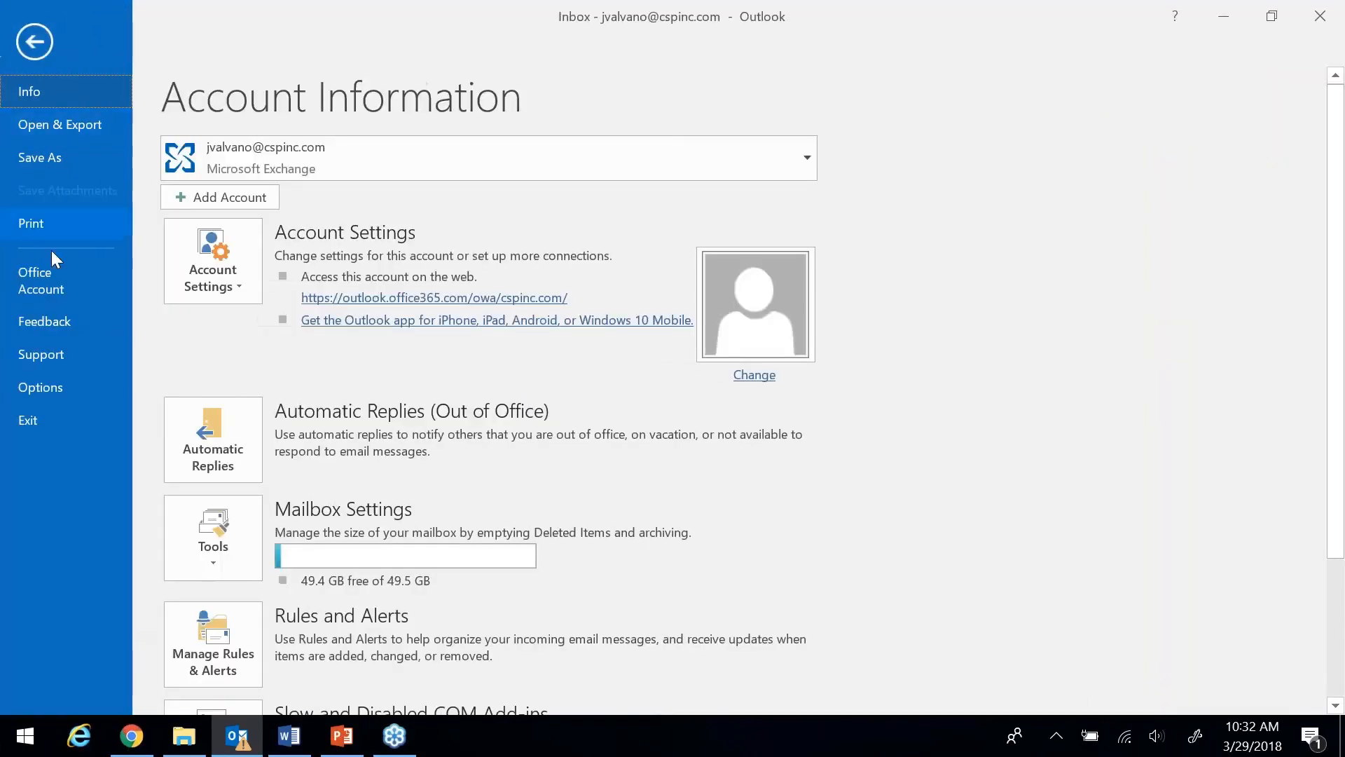
pyautogui.click(32, 392)
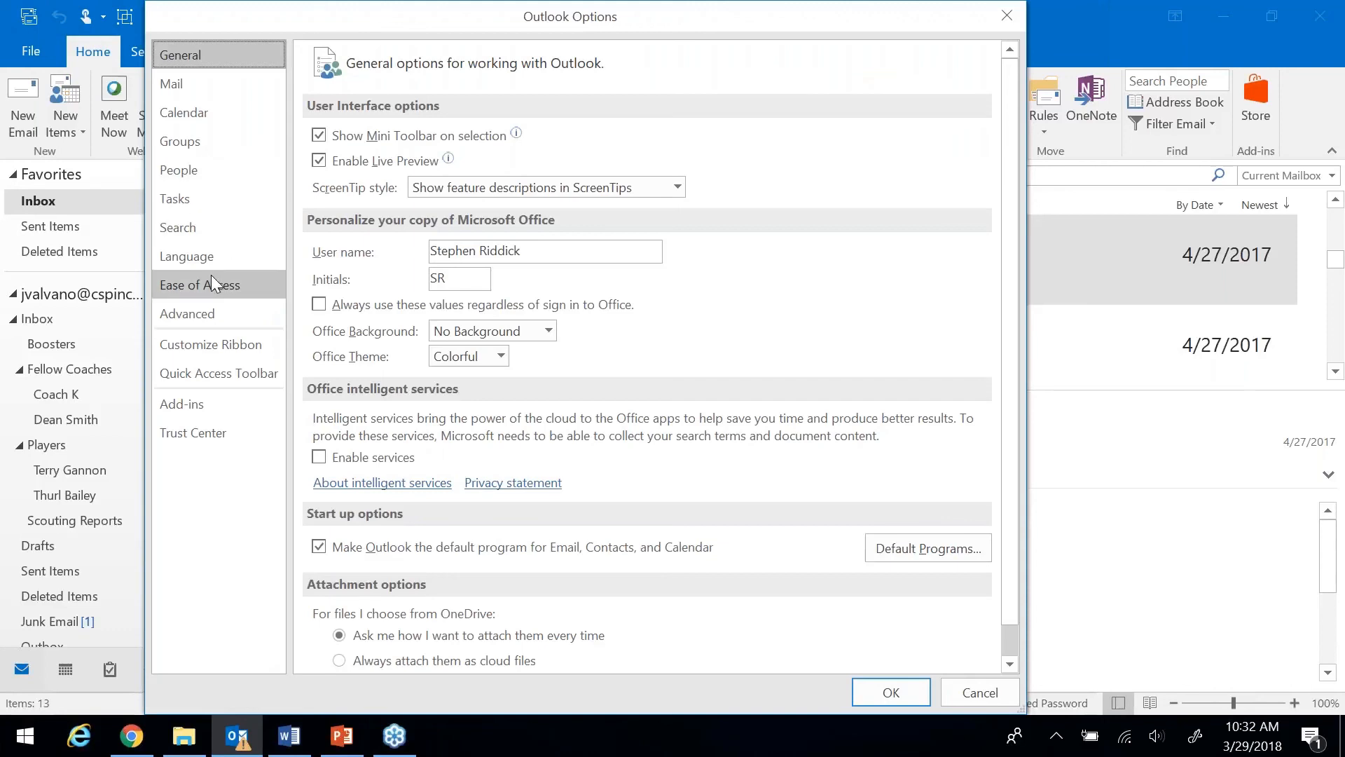
pyautogui.click(203, 311)
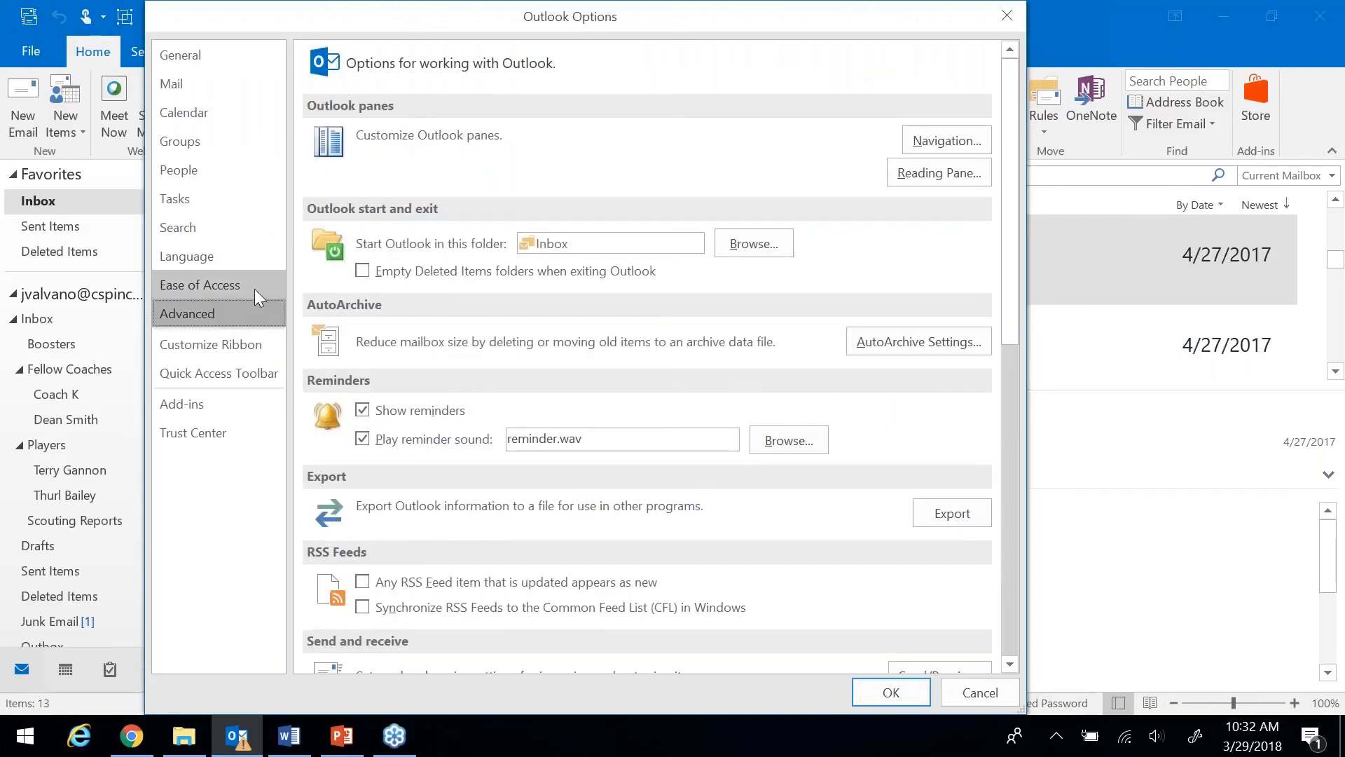
pyautogui.click(930, 340)
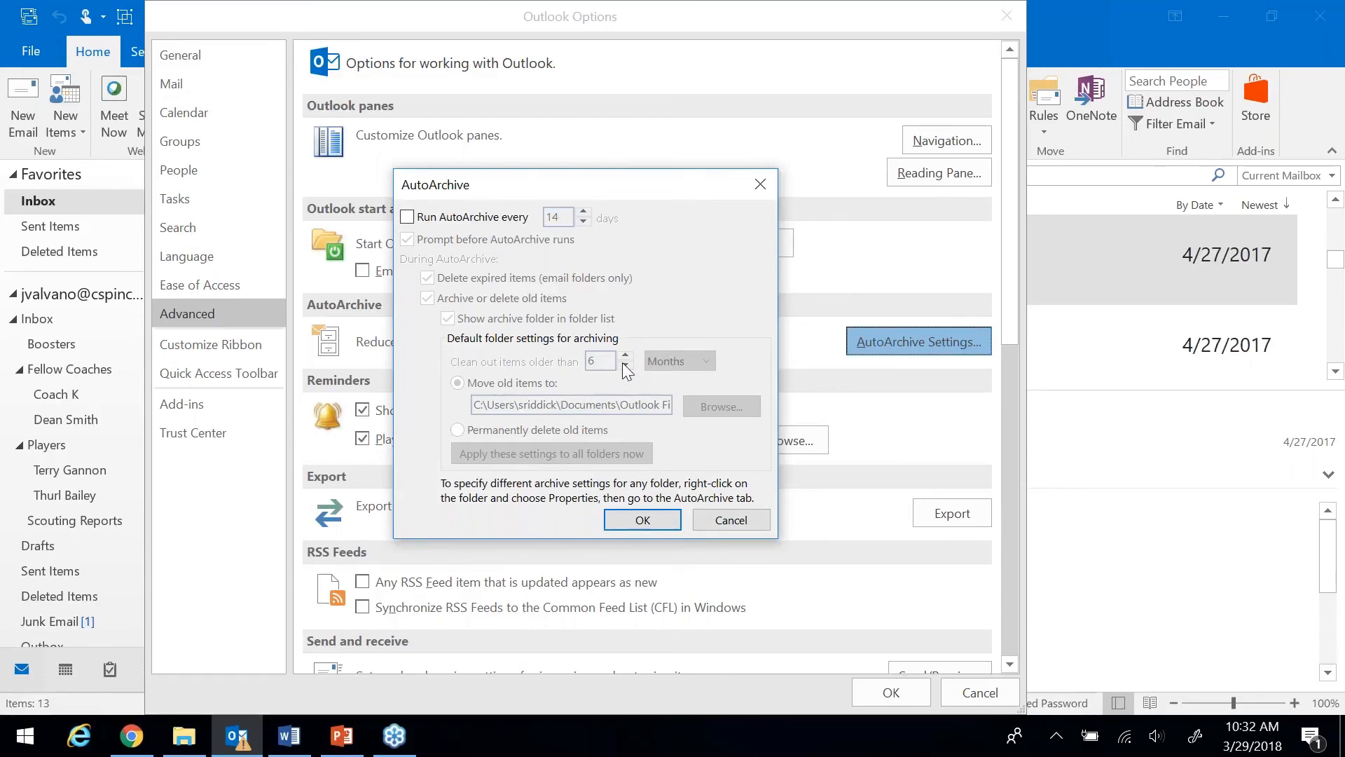
# Step: Close the AutoArchive settings and the Outlook options without saving any changes
pyautogui.click(742, 522)
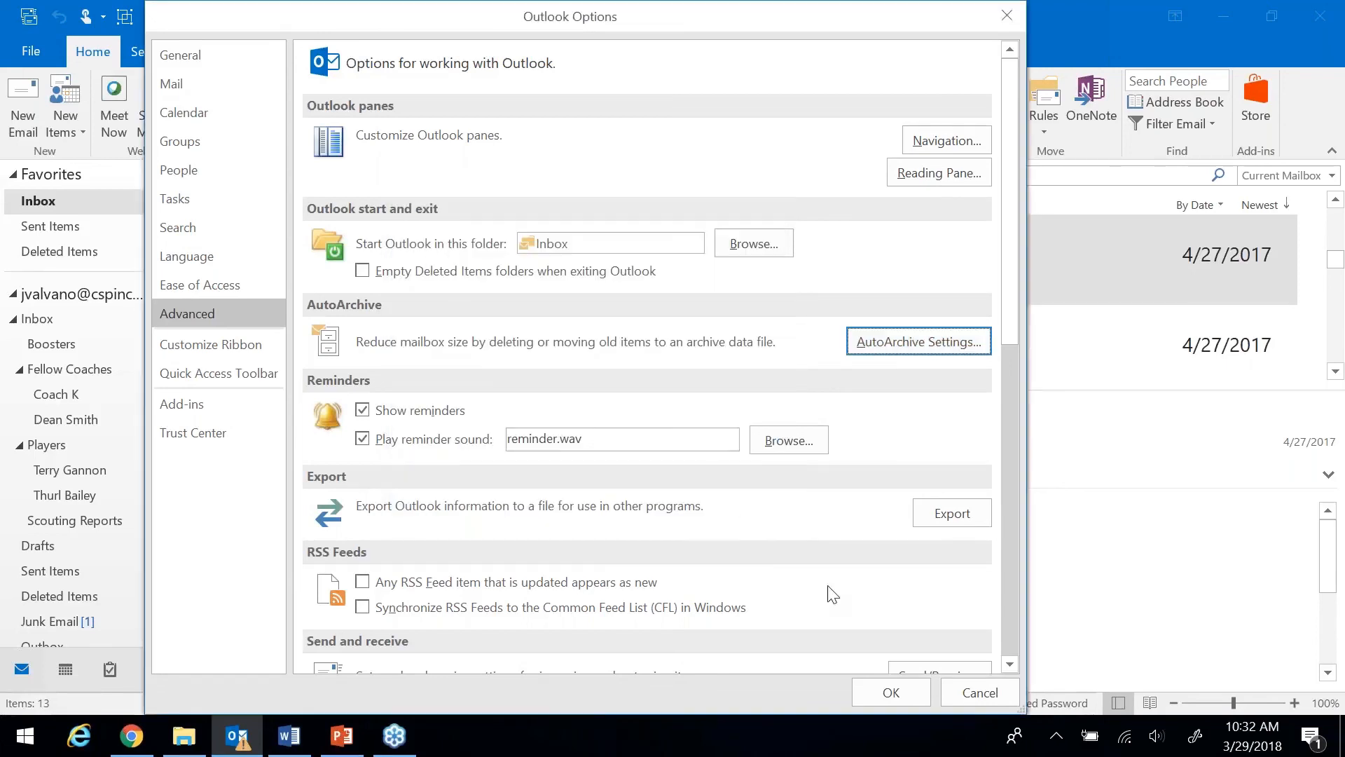
pyautogui.click(987, 692)
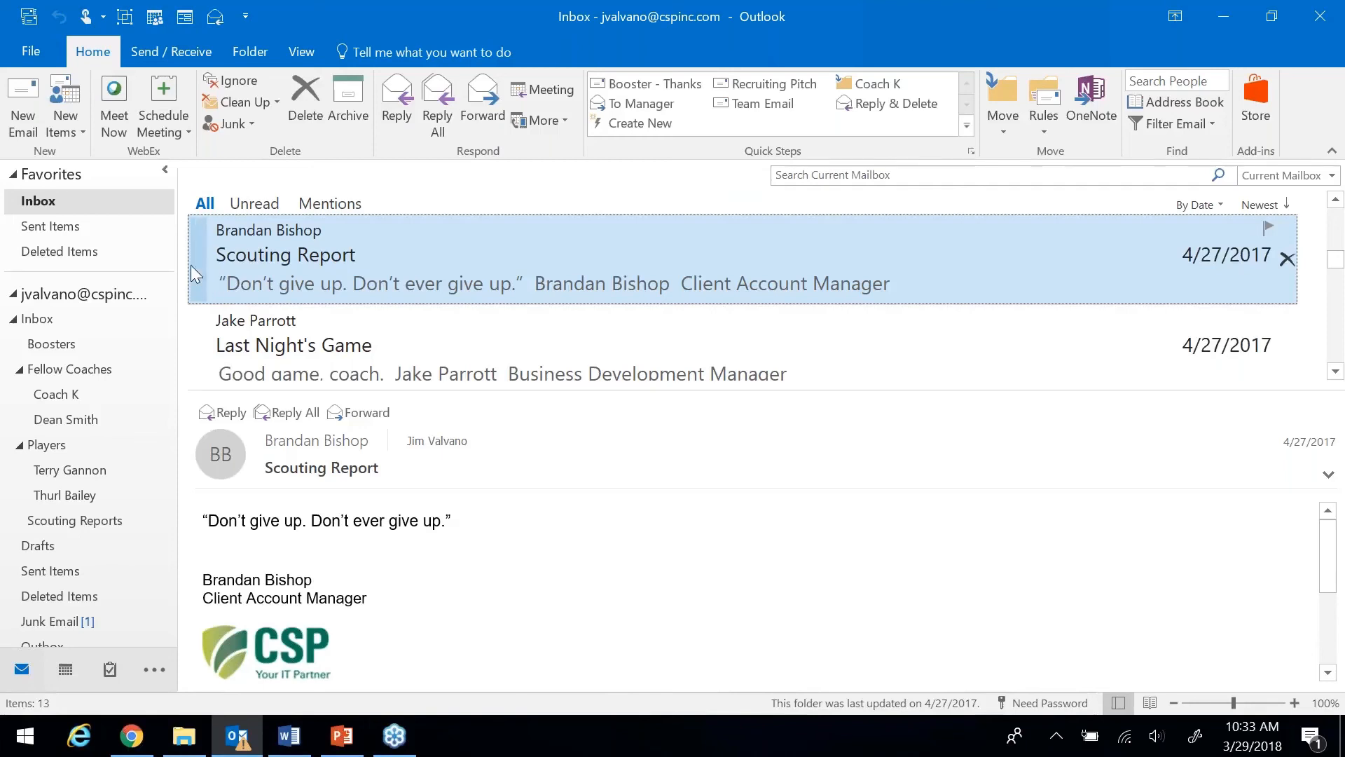
# Step: Review the Windows Search indexing options from Outlook's search settings, and close them without changing anything
pyautogui.click(36, 50)
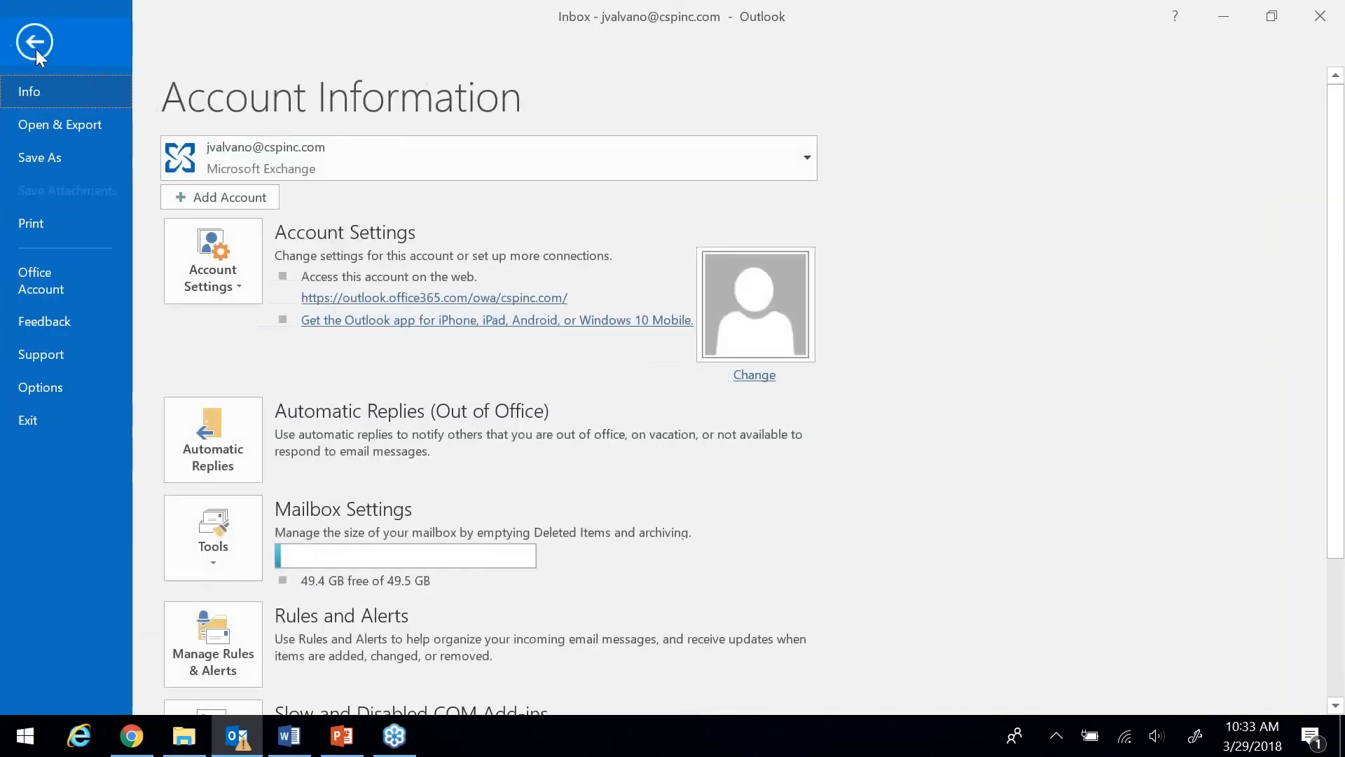
pyautogui.click(67, 386)
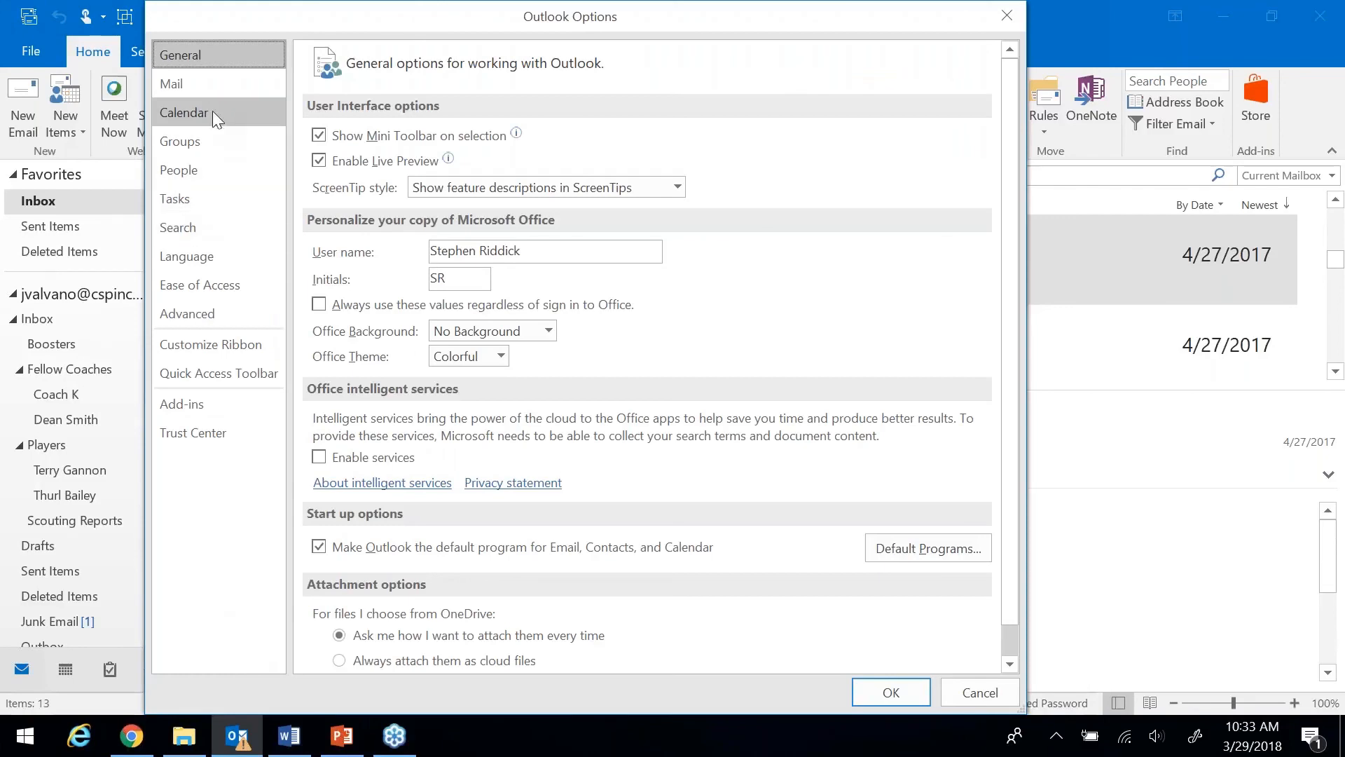
pyautogui.click(220, 227)
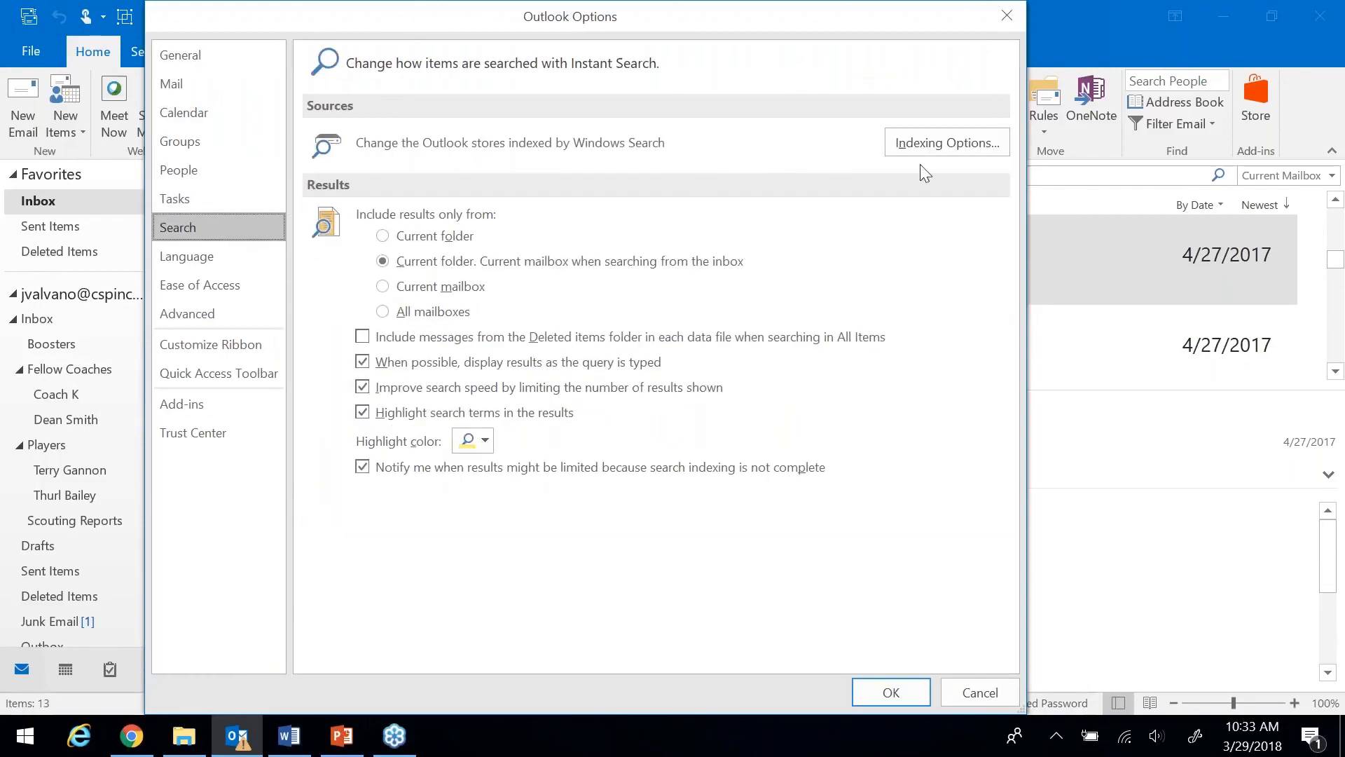
pyautogui.click(942, 145)
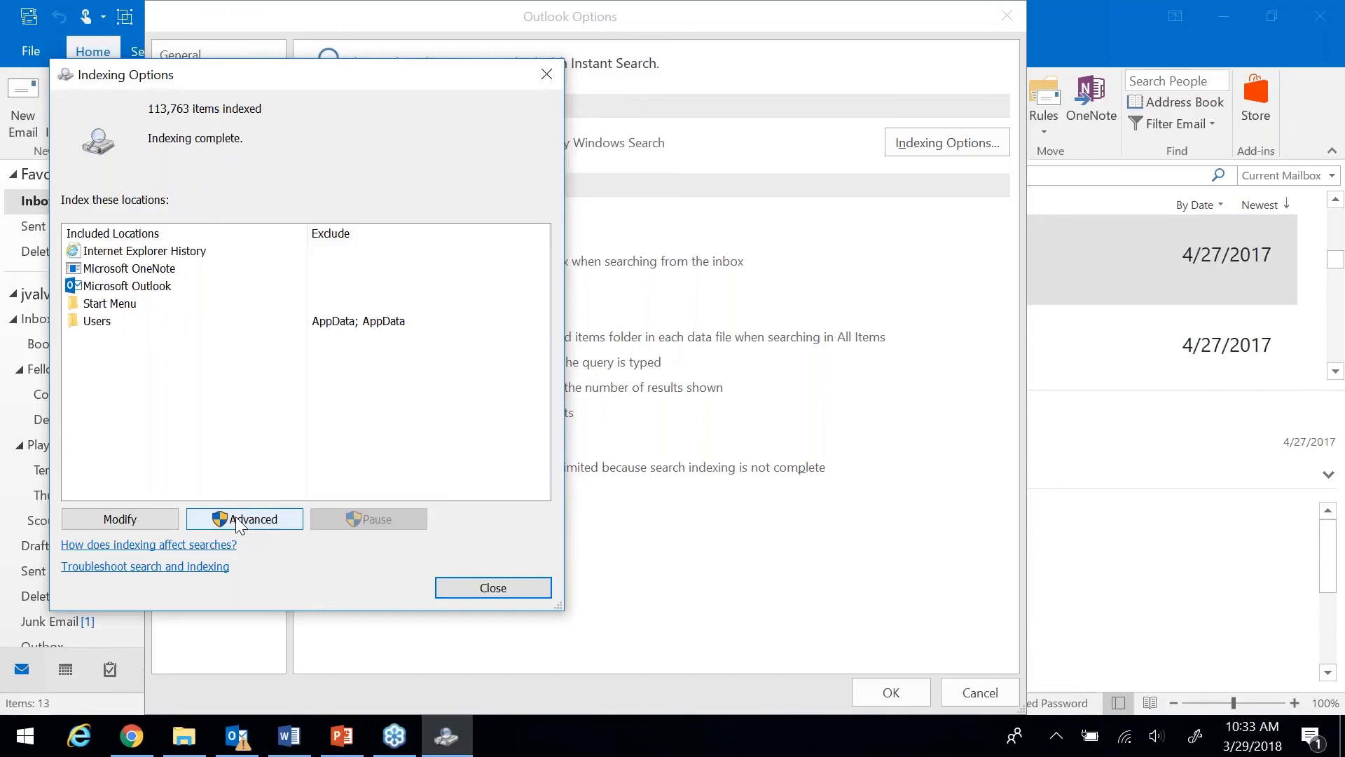
pyautogui.click(493, 587)
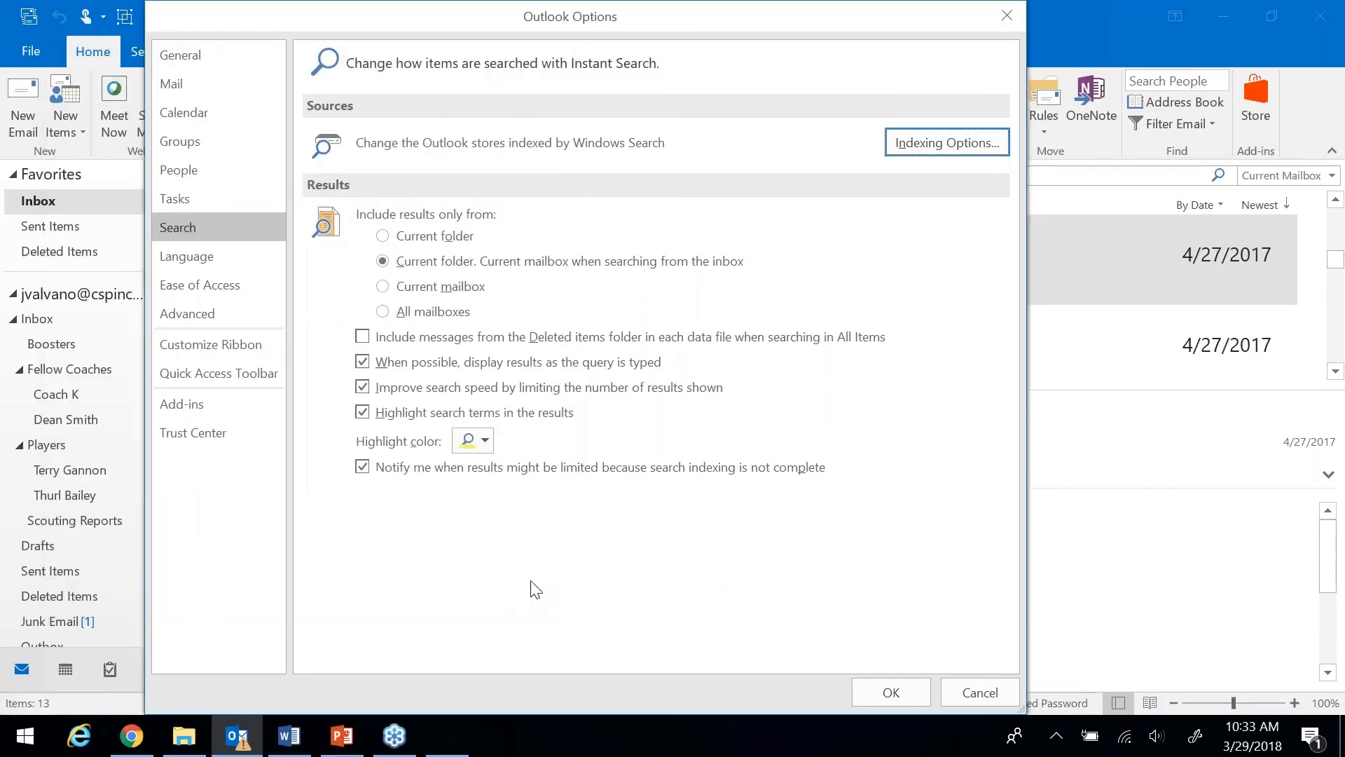
pyautogui.click(975, 690)
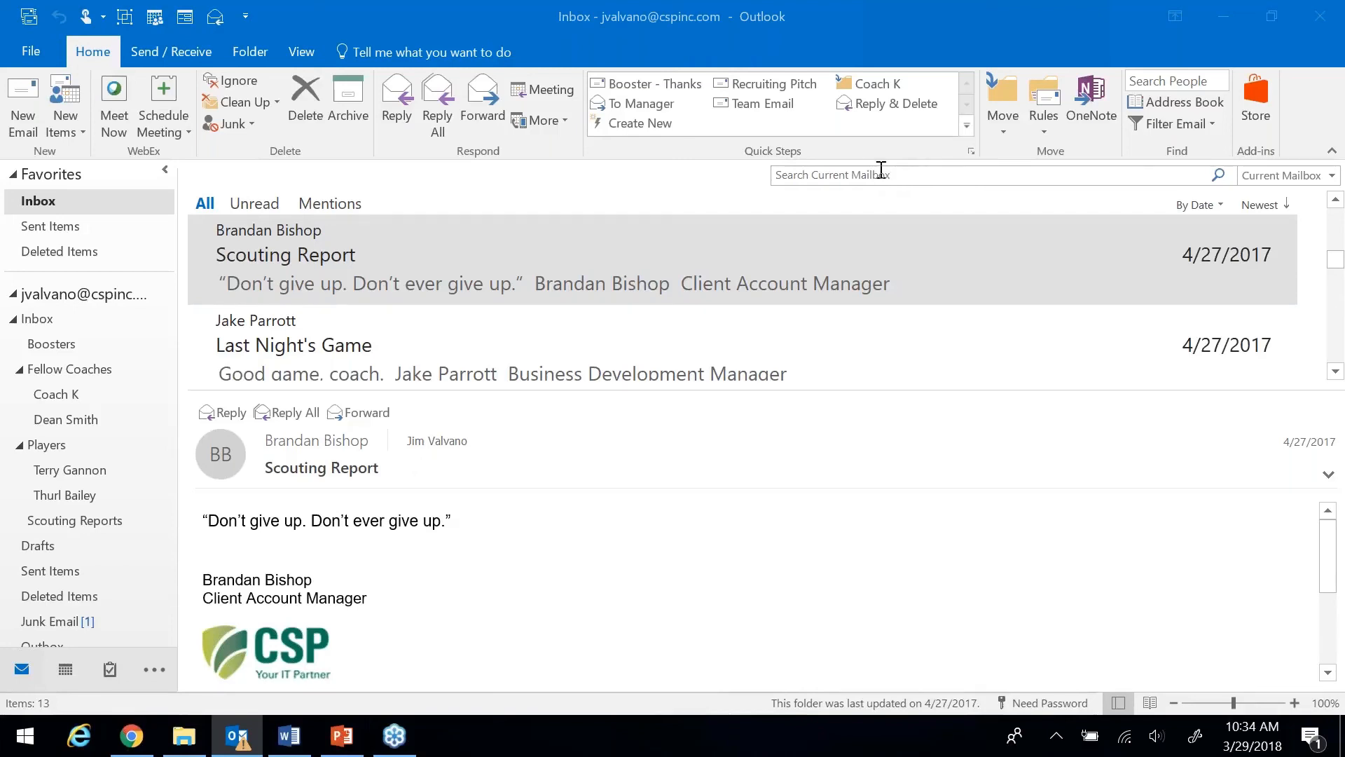
# Step: Use the Tell Me search to look up "signature" and open the signature management dialog
pyautogui.click(405, 53)
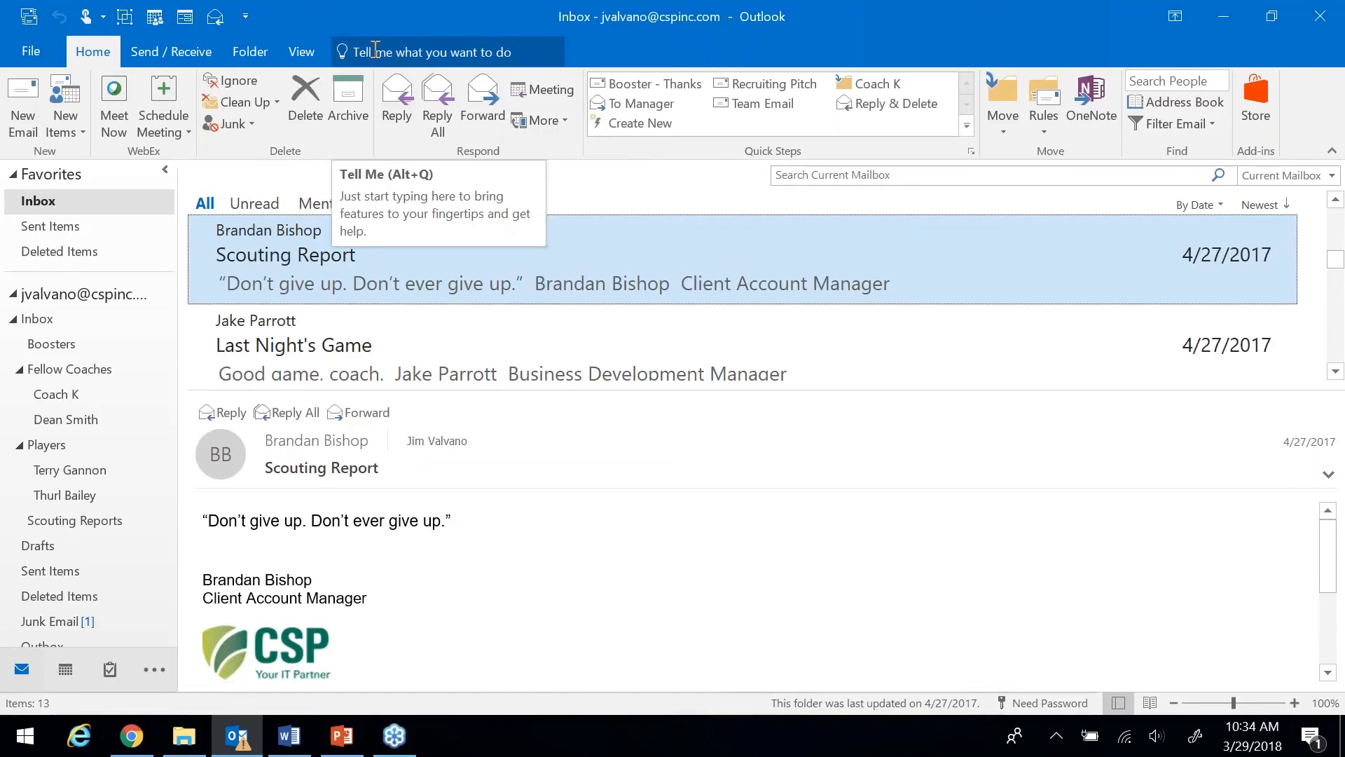
pyautogui.click(375, 50)
pyautogui.write('signature')
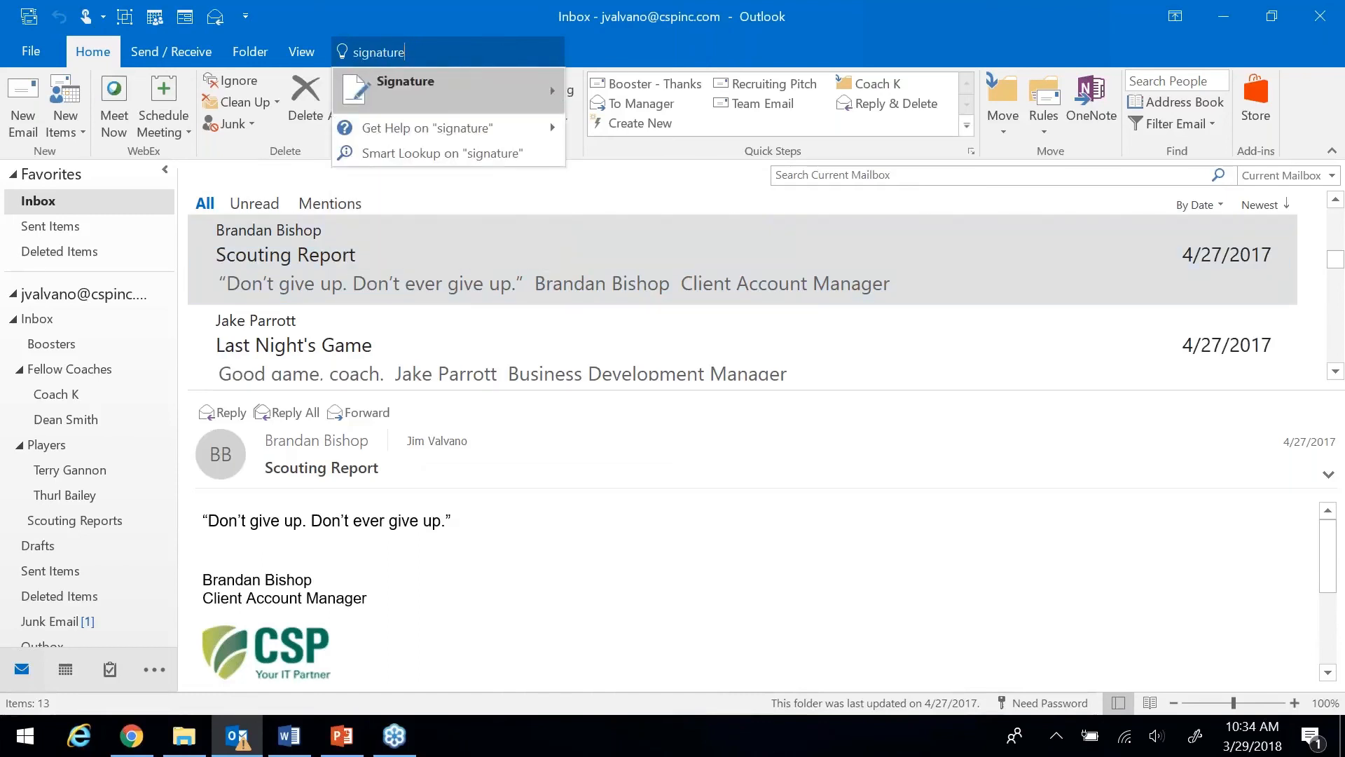
pyautogui.moveTo(449, 84)
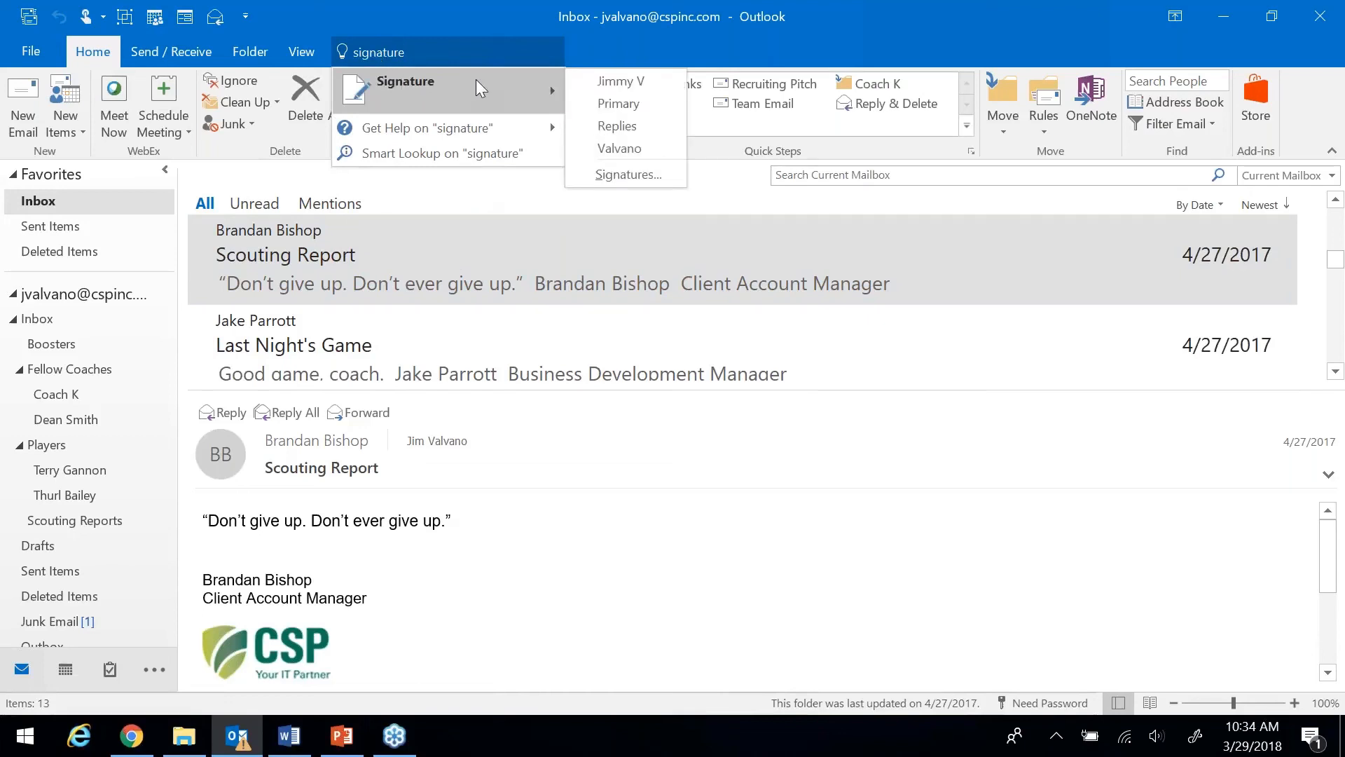
pyautogui.click(629, 174)
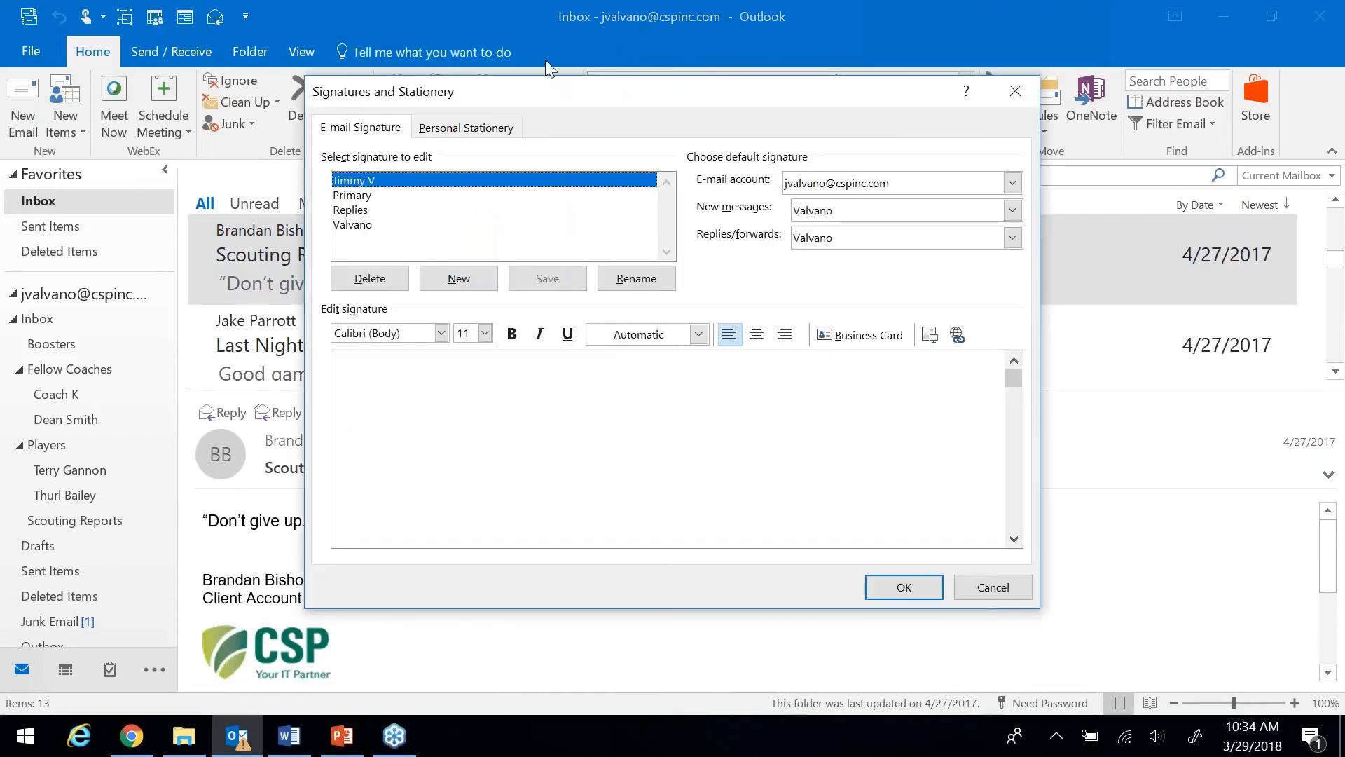
pyautogui.moveTo(548, 100); pyautogui.dragTo(515, 96)
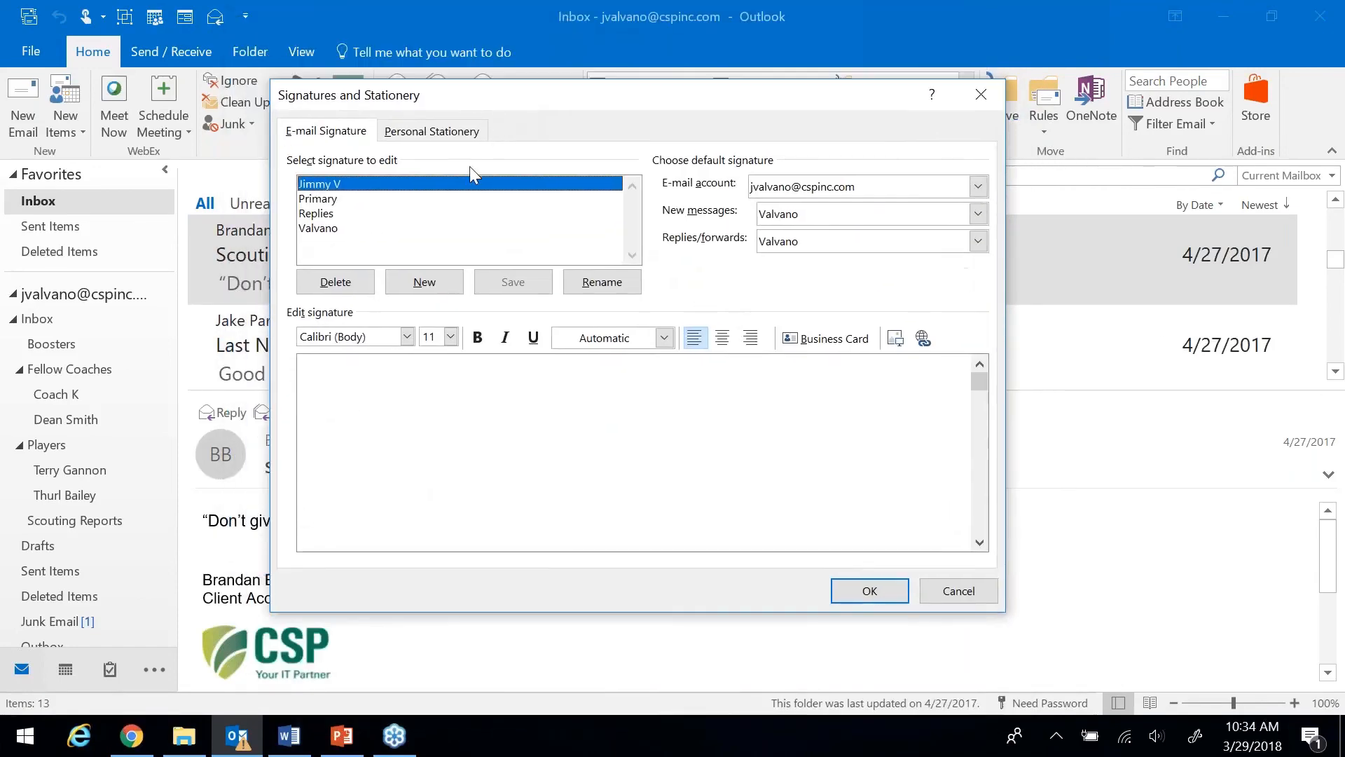
# Step: Create a new e-mail signature named "Coach V"
pyautogui.click(413, 287)
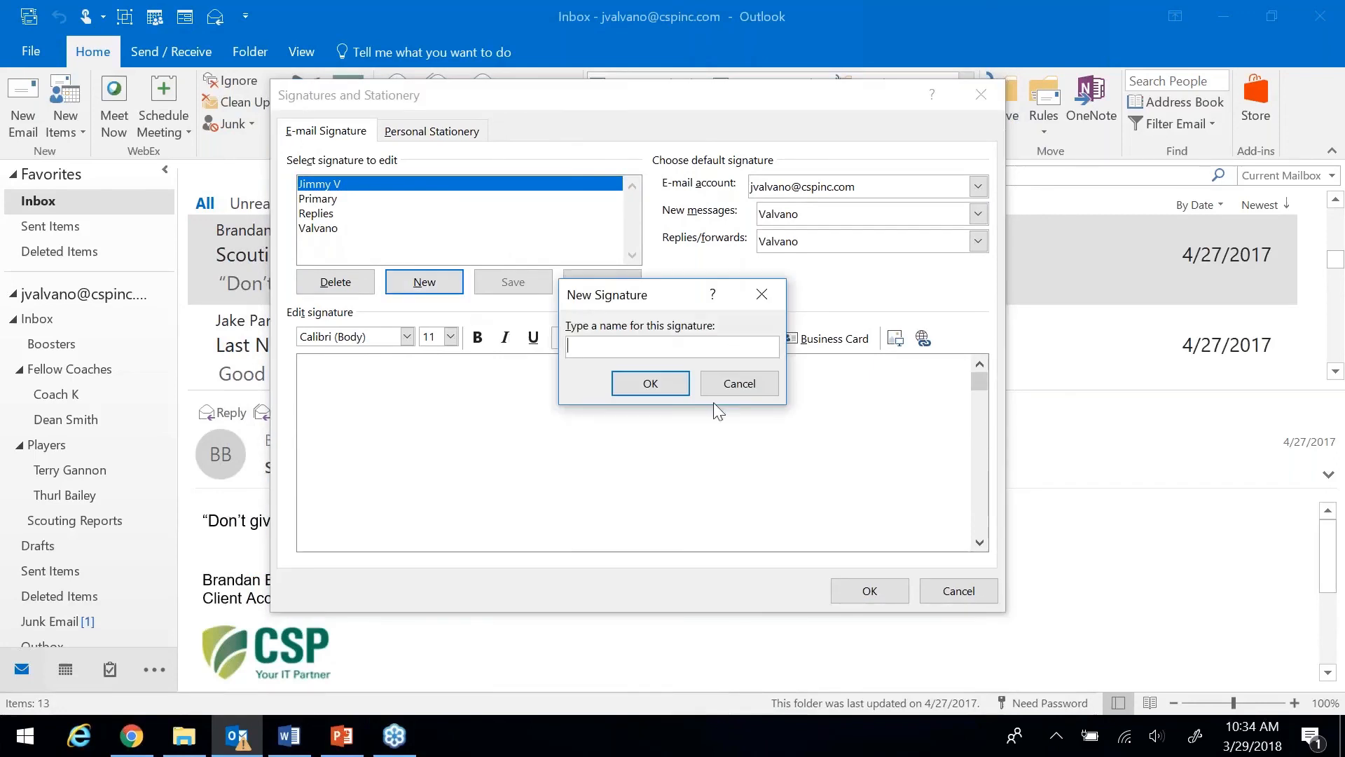
pyautogui.write('Valvano')
pyautogui.click(653, 383)
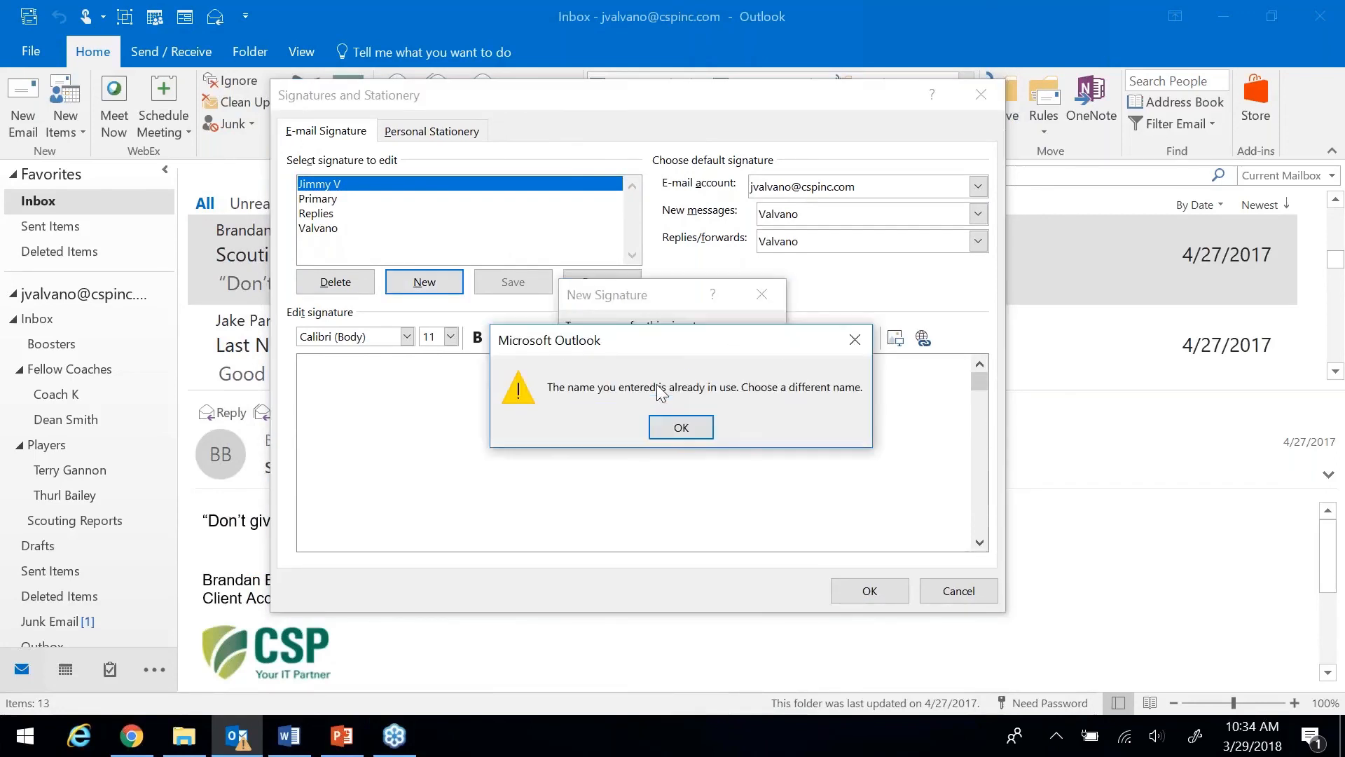
pyautogui.click(676, 427)
pyautogui.click(651, 345)
pyautogui.moveTo(632, 346); pyautogui.dragTo(534, 343)
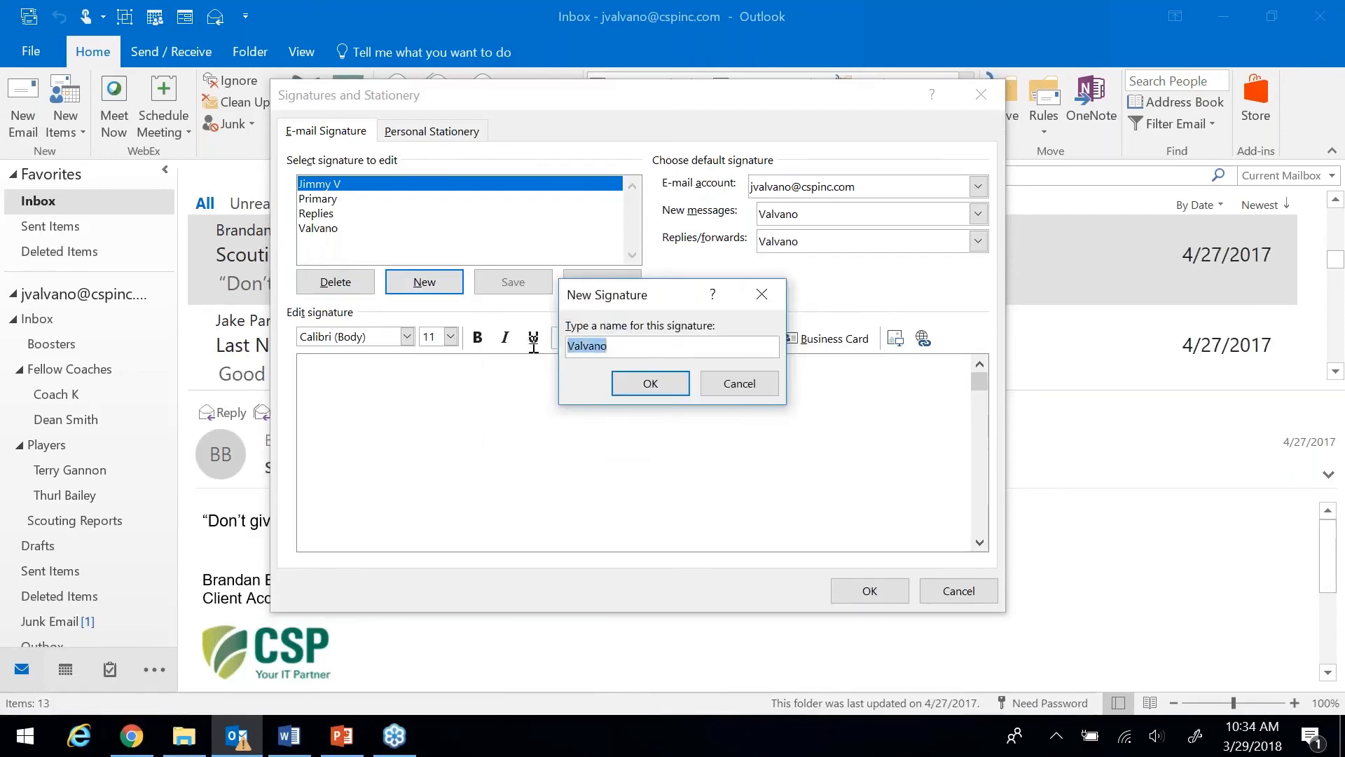
pyautogui.write('Coach V')
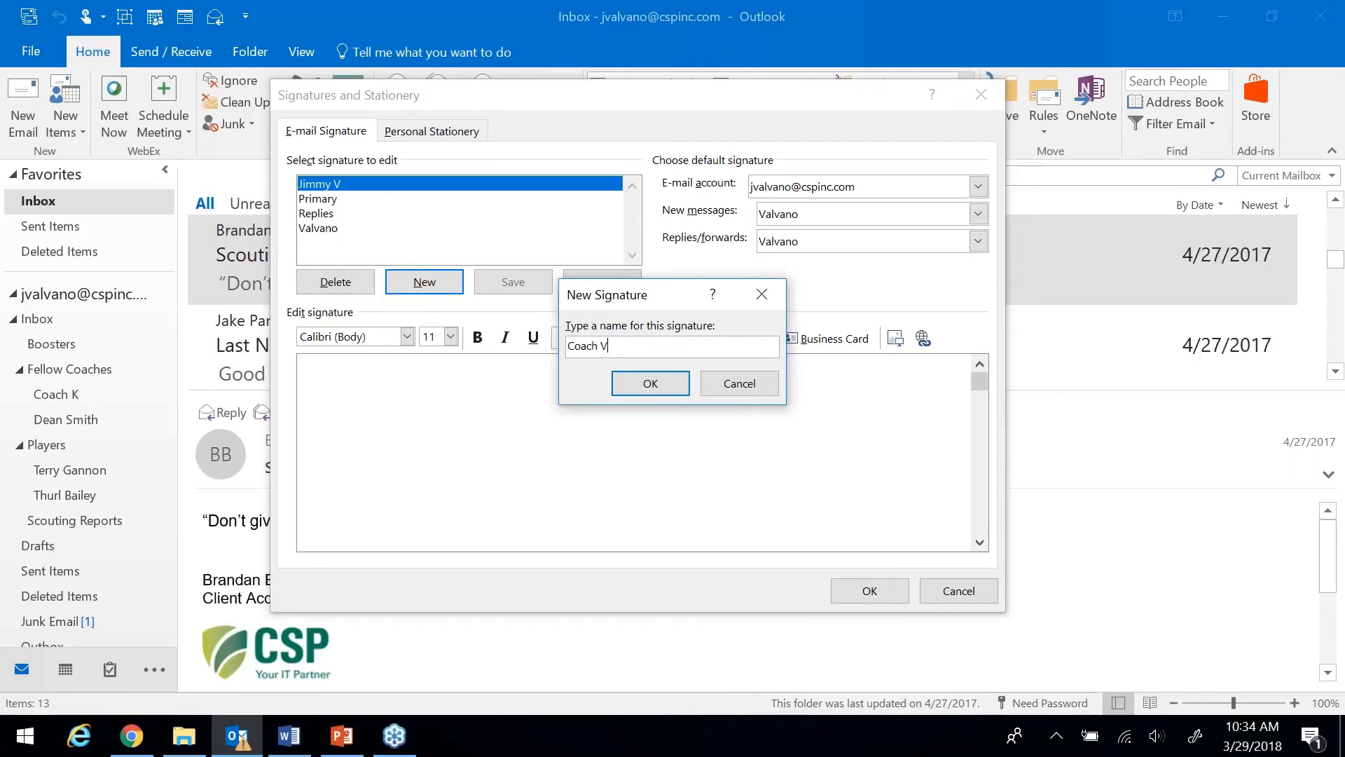
pyautogui.click(651, 383)
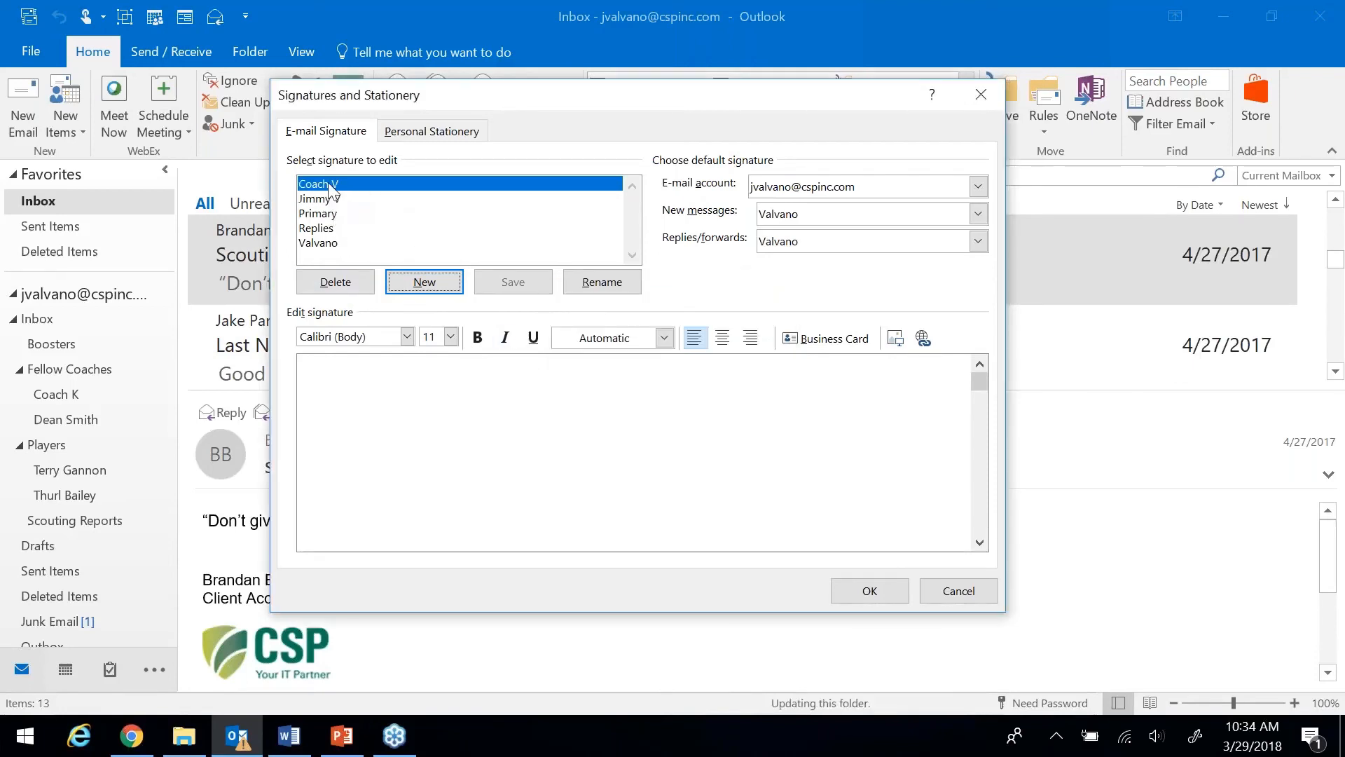
# Step: Enter the coach's full name with "Coach of NC State Wolfpack" beneath it as the Coach V signature text, and save it
pyautogui.click(382, 414)
pyautogui.write('Jim Valvano')
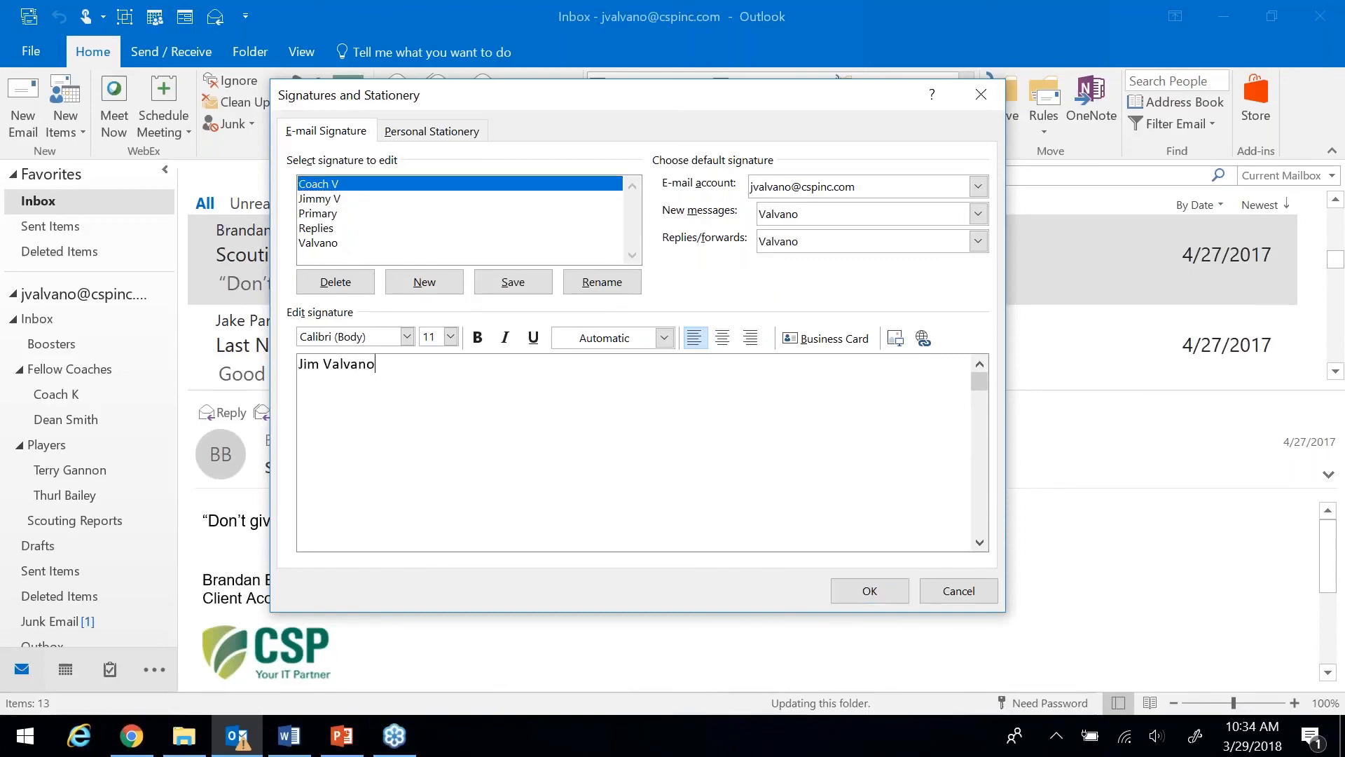
pyautogui.press('Return')
pyautogui.write('Coach of NC State Wolfpa')
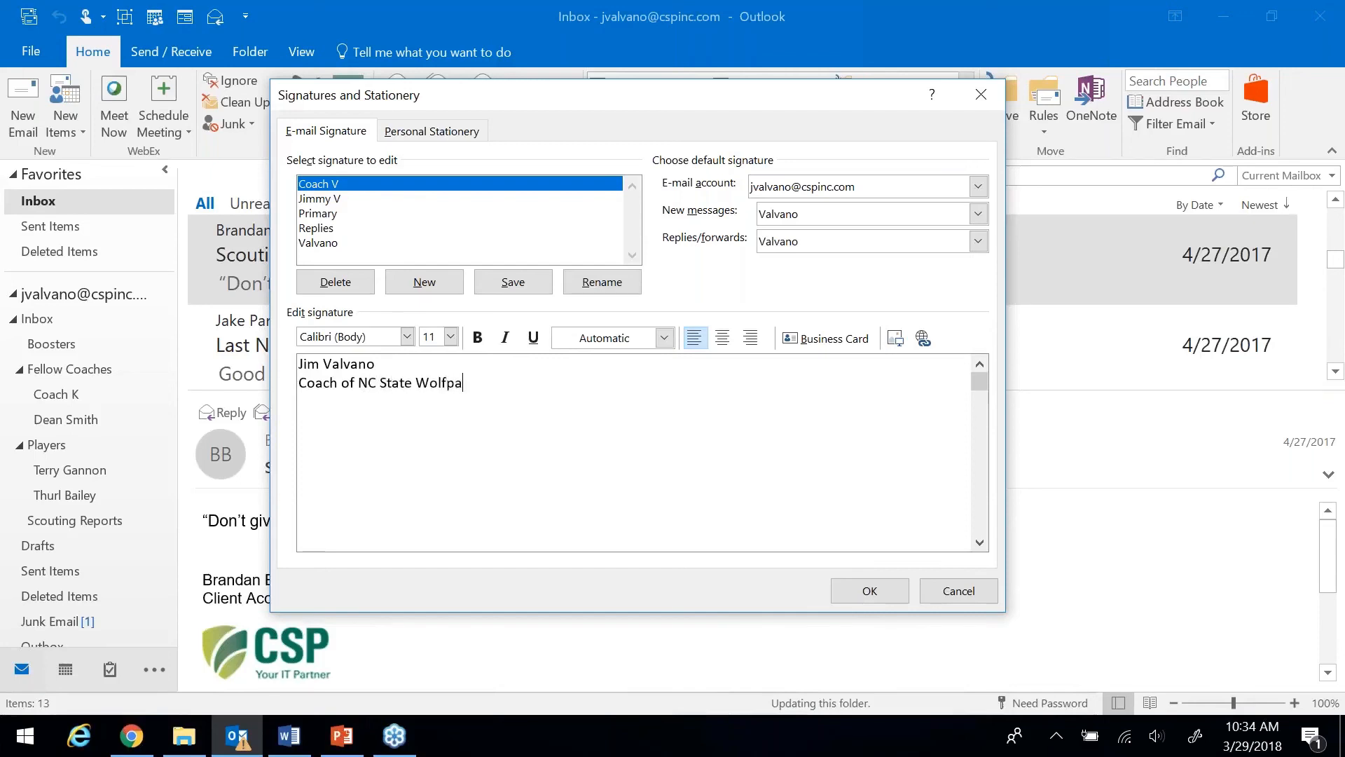
pyautogui.write('ck')
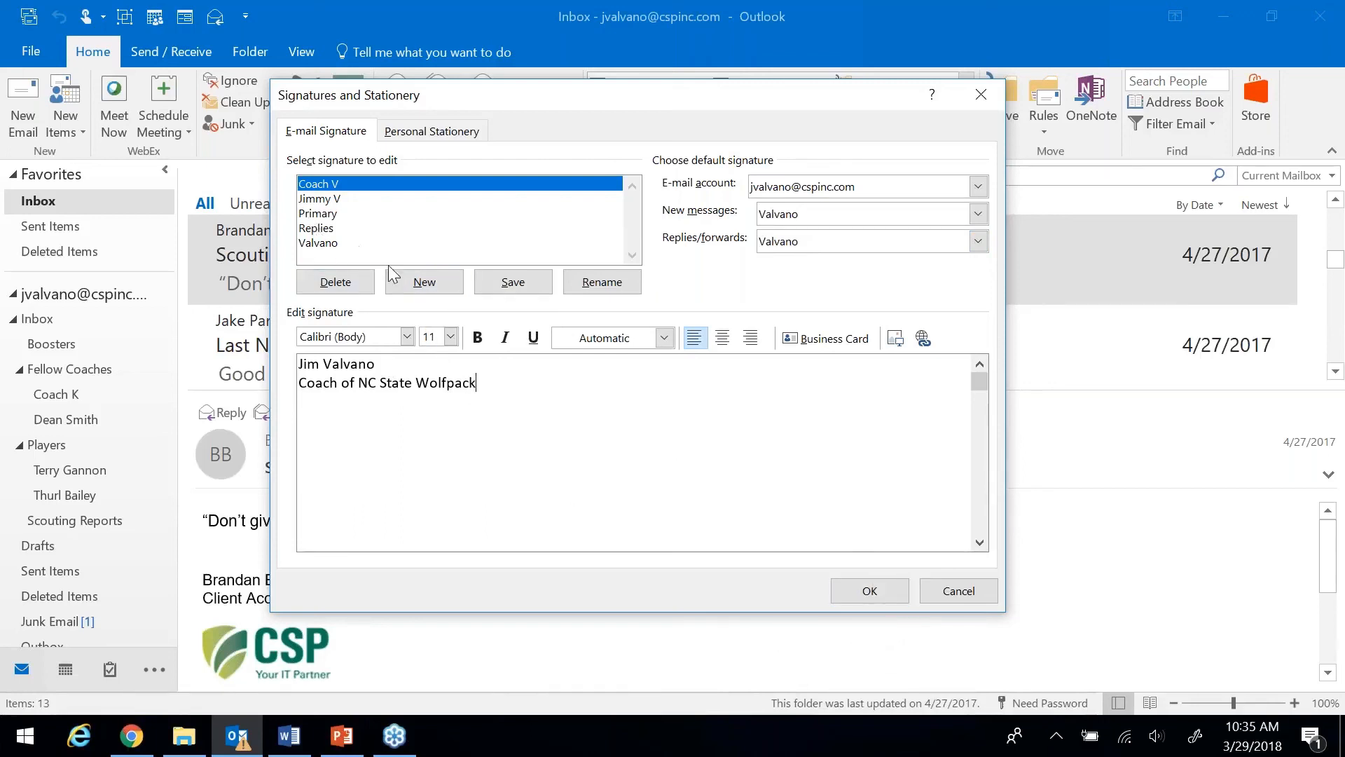
pyautogui.click(522, 281)
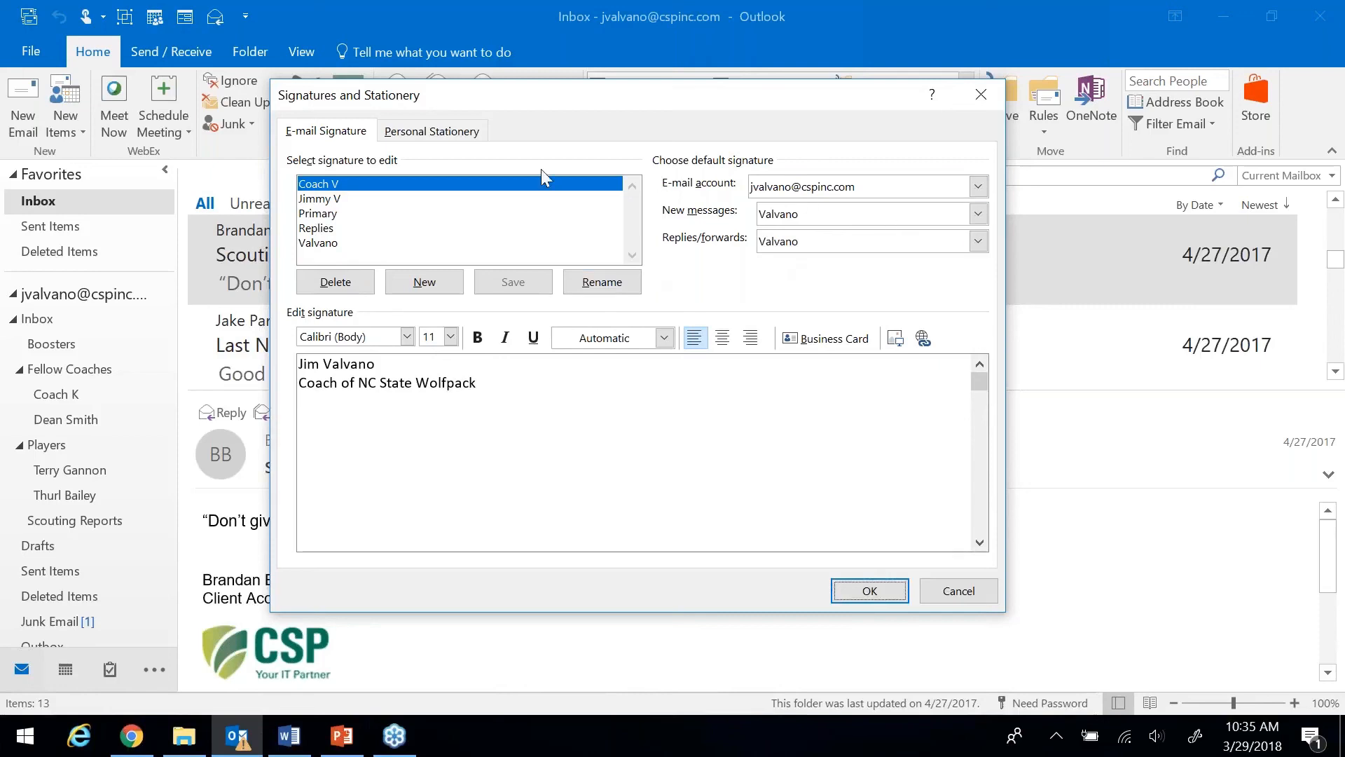
# Step: Set Coach V as the default signature for new messages and apply the signature settings
pyautogui.click(978, 214)
pyautogui.click(980, 233)
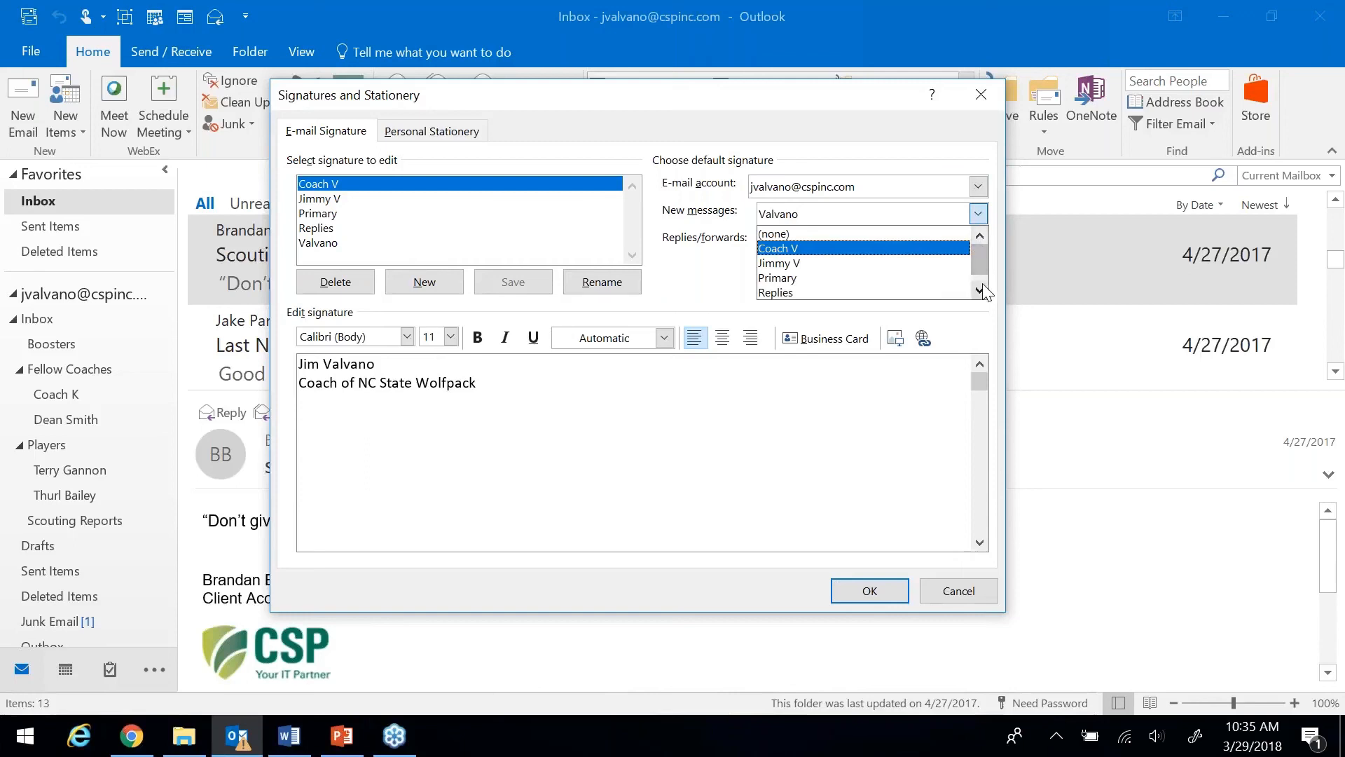
pyautogui.click(982, 286)
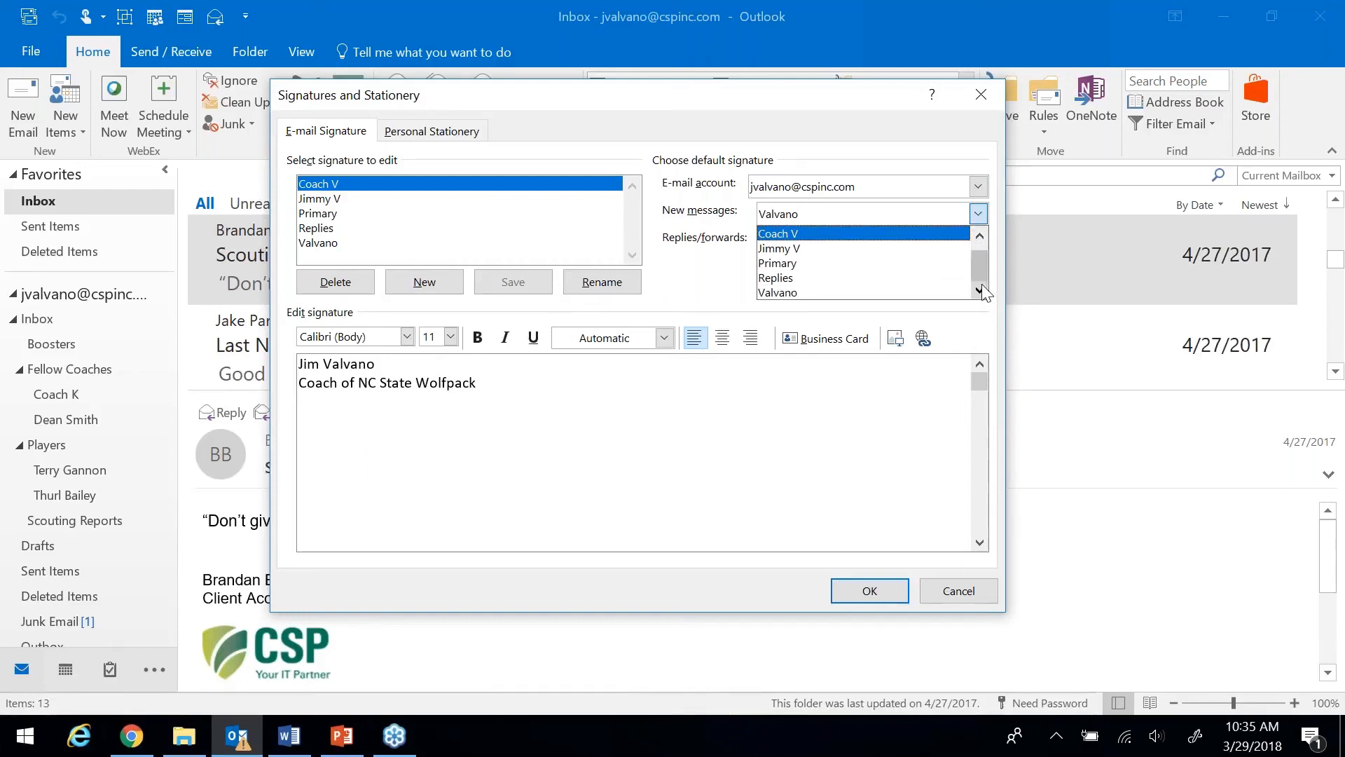
pyautogui.click(807, 235)
pyautogui.click(869, 589)
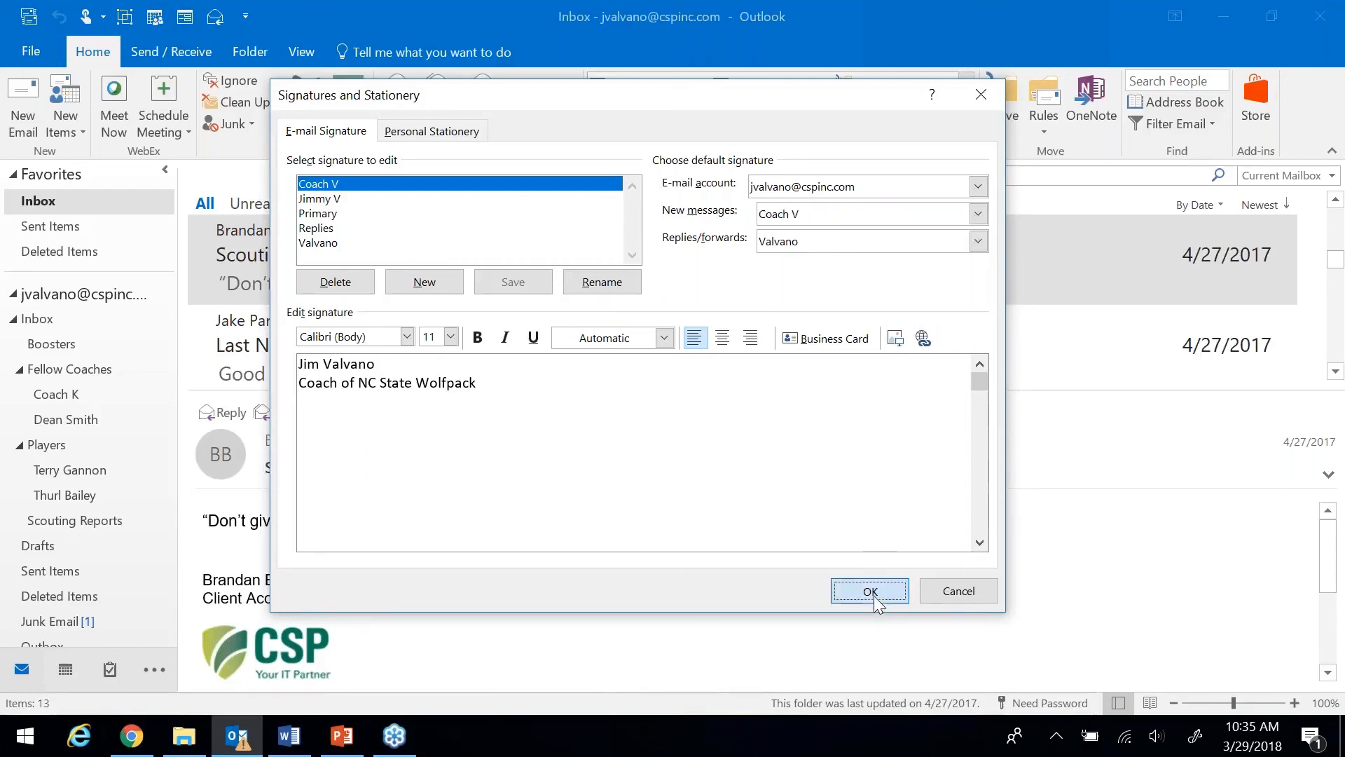
# Step: Open a new e-mail to check its default signature, and close the message unsent
pyautogui.click(17, 116)
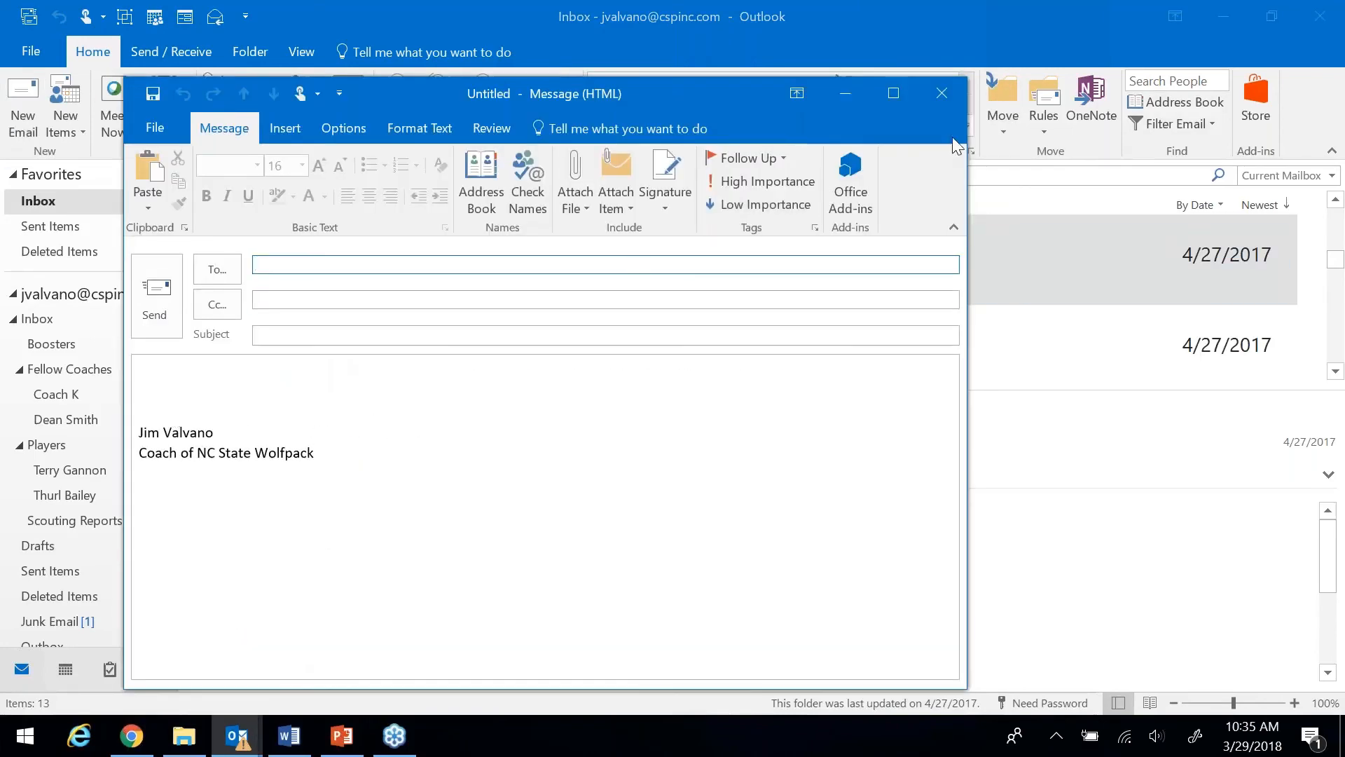
pyautogui.click(941, 93)
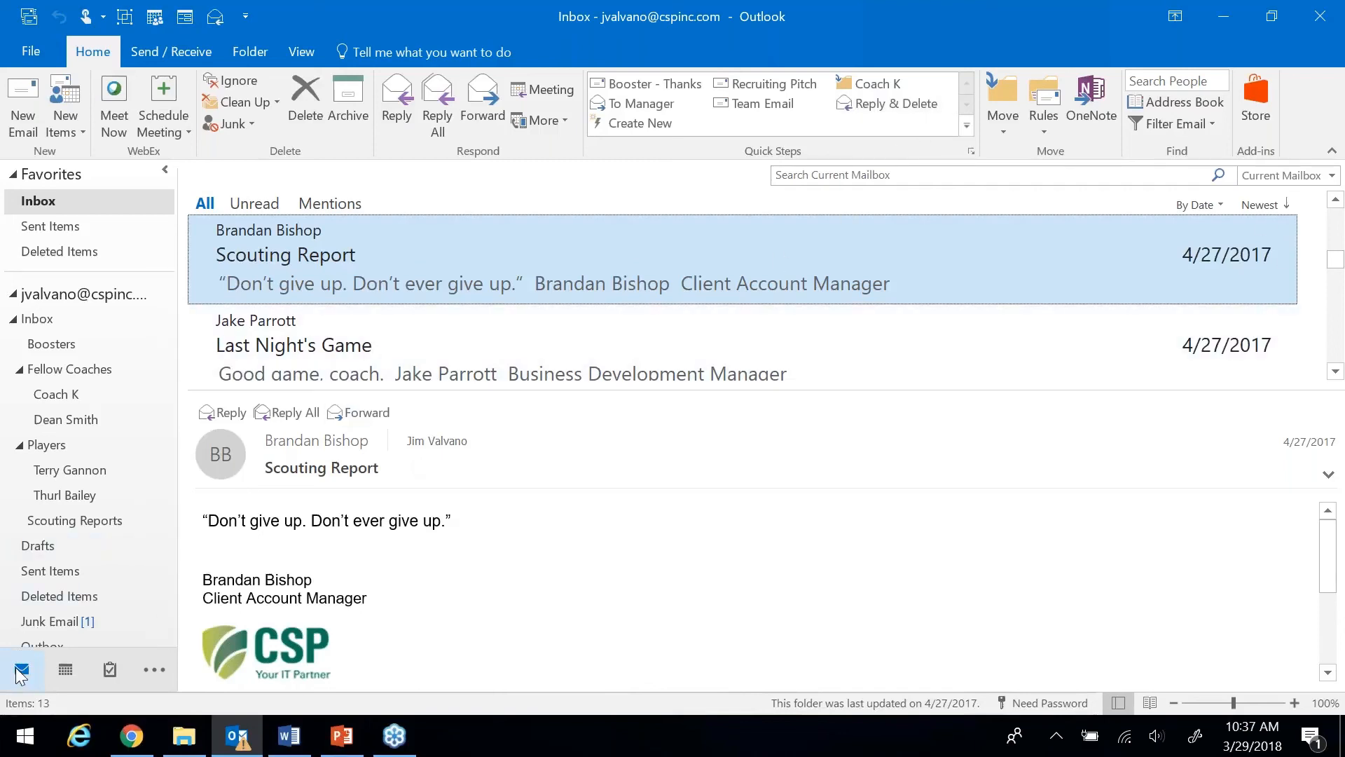
# Step: Switch to the calendar and preview a calendar sharing invitation, closing it without sending
pyautogui.click(65, 669)
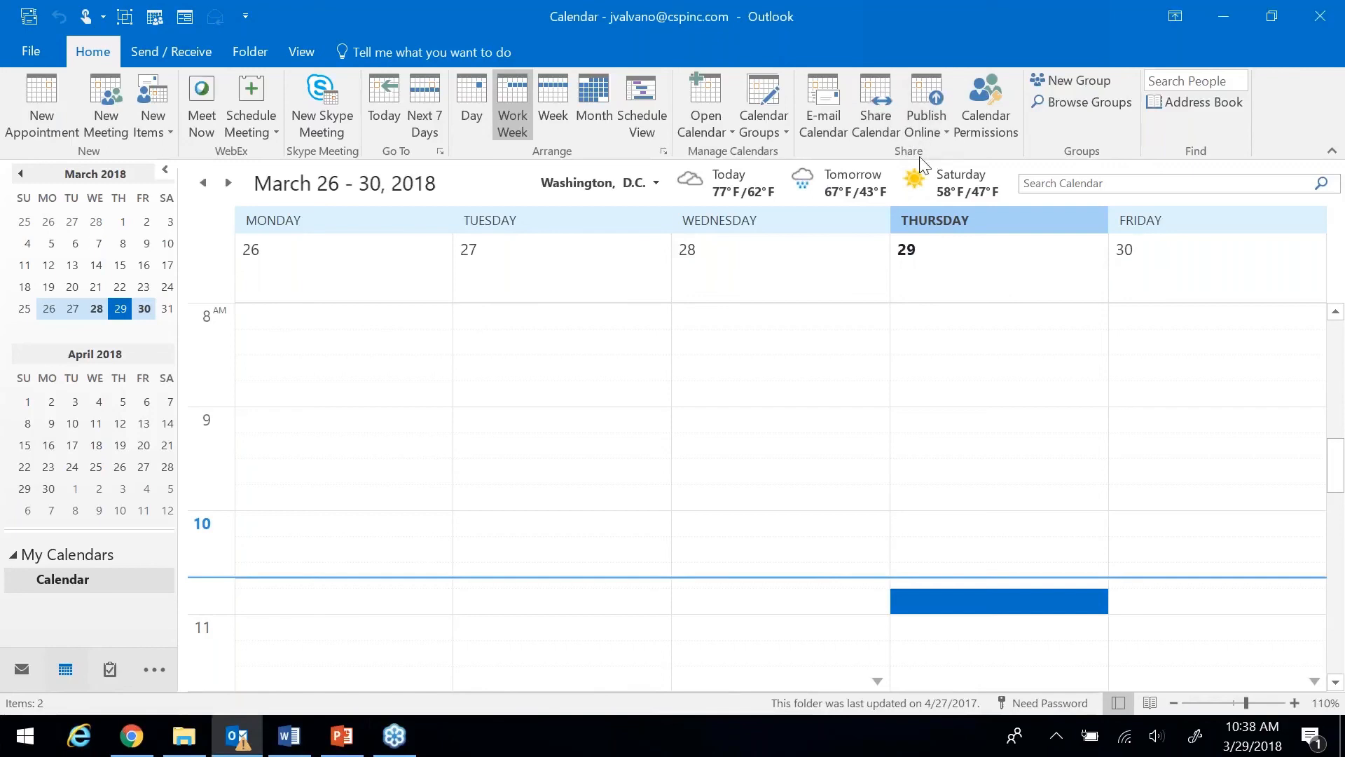
pyautogui.click(877, 112)
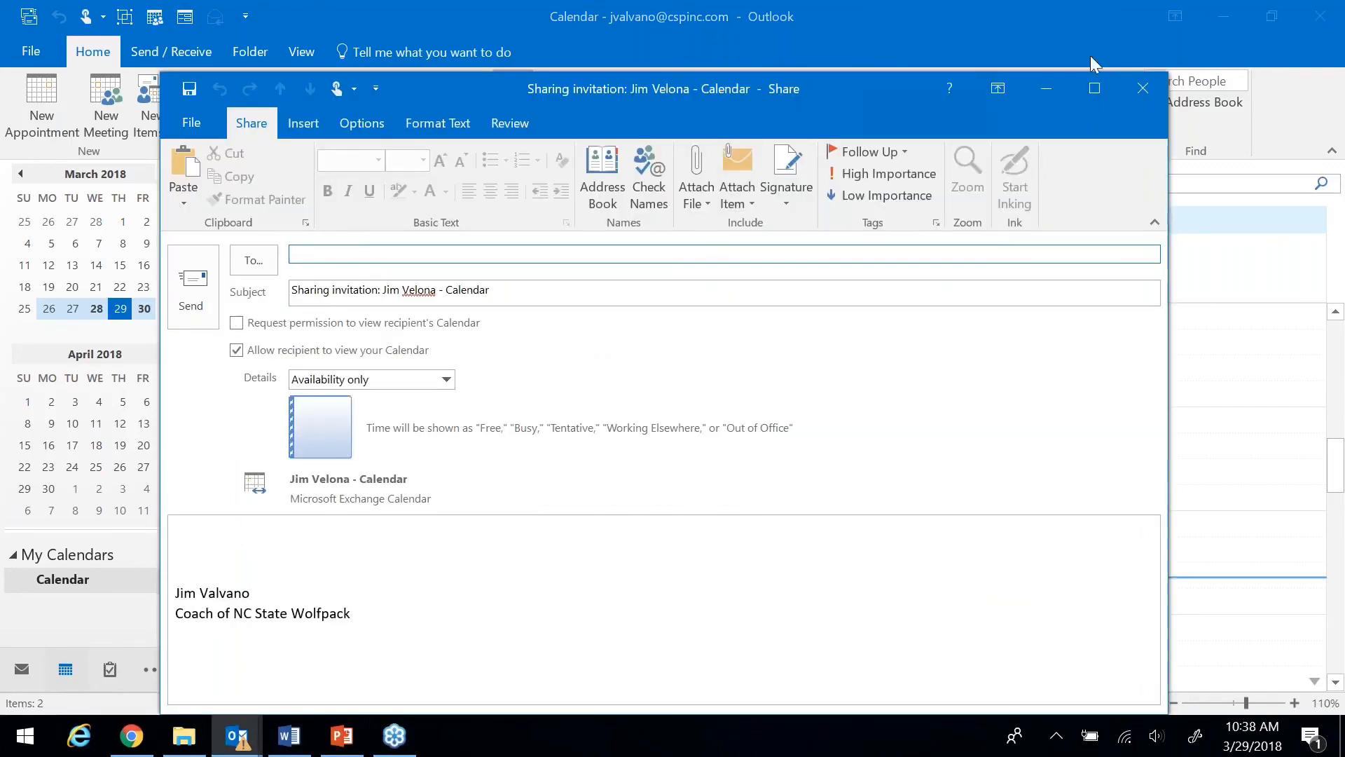
pyautogui.click(1138, 89)
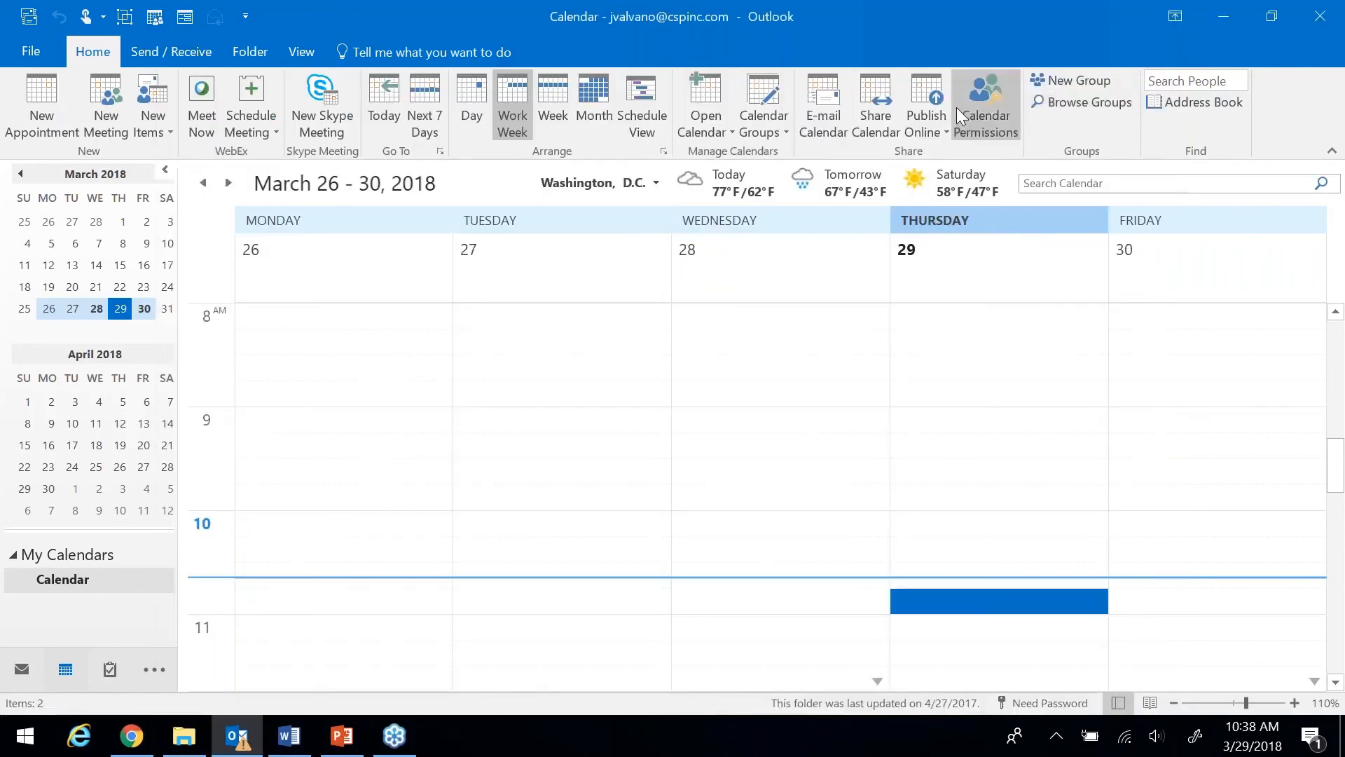
# Step: Open the calendar's permissions
pyautogui.click(980, 111)
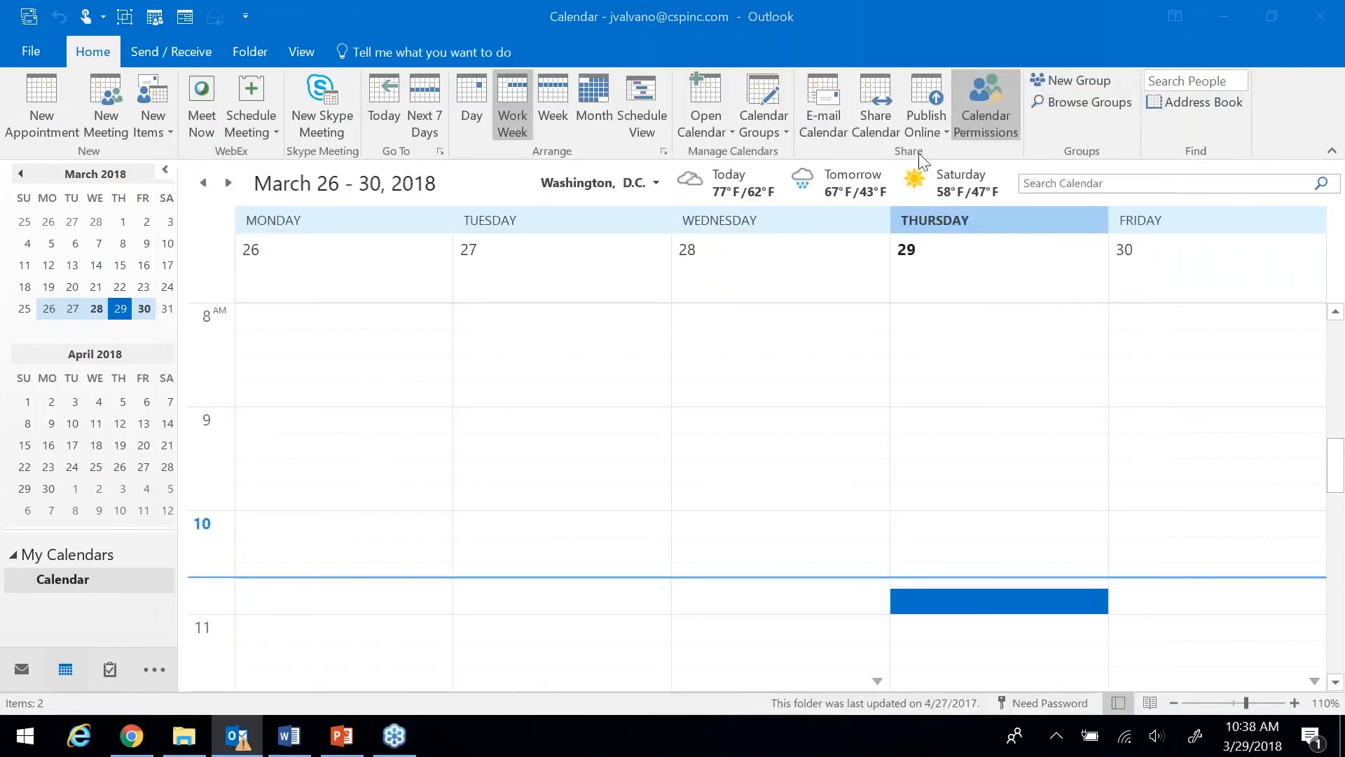